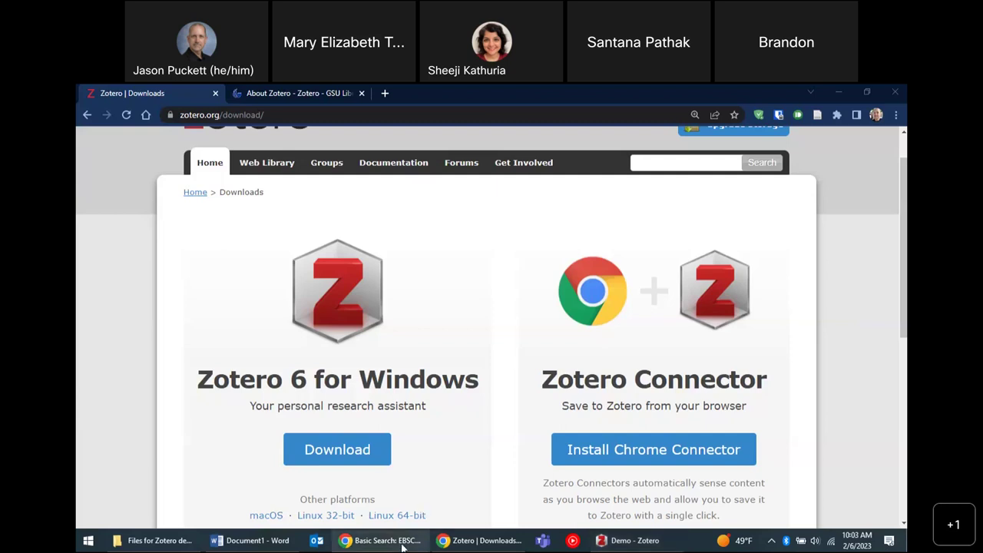
View the Demo collection in Zotero and search Academic Search Complete in the EBSCOhost browser window for "cults and brainwashing".
{"action": "left_click", "coordinate": [463, 467]}
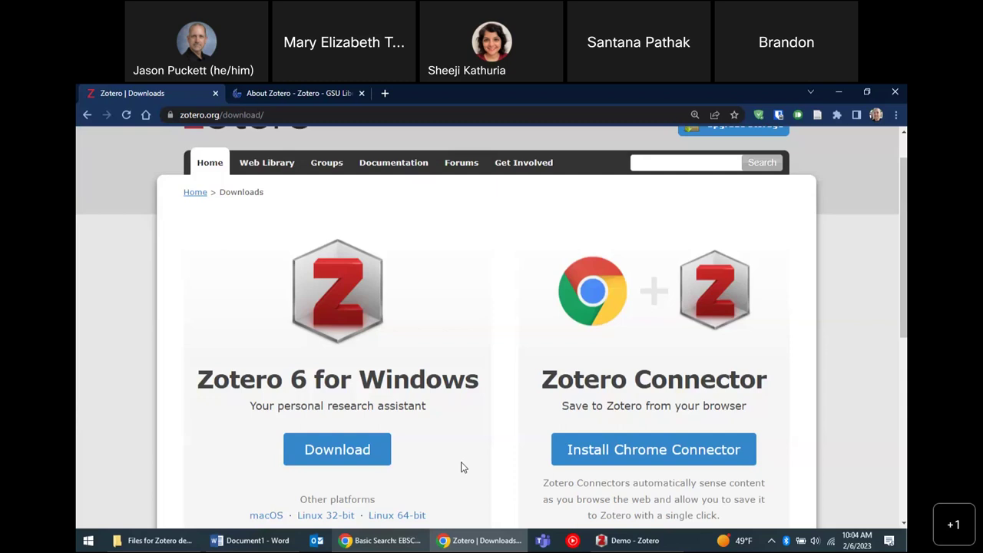
{"action": "left_click", "coordinate": [615, 547]}
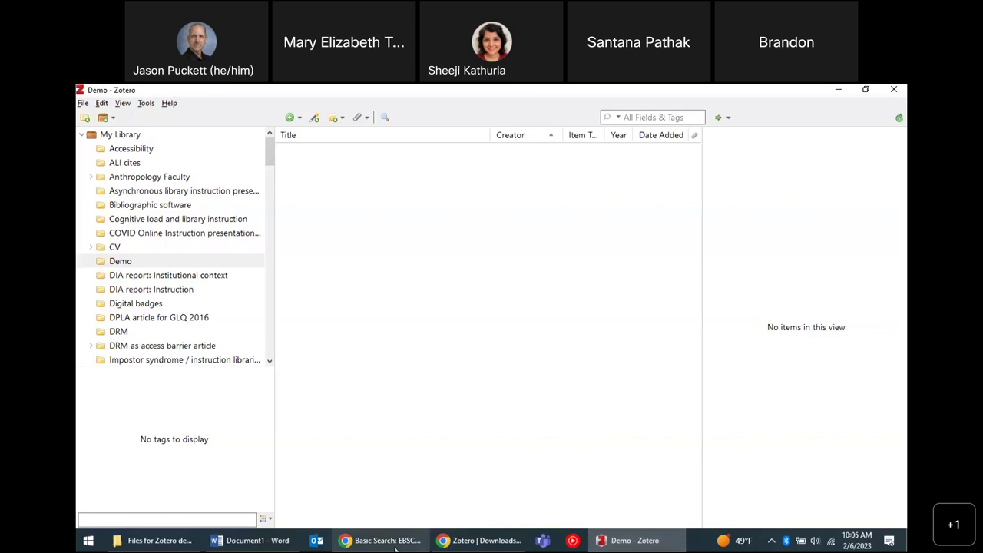
{"action": "left_click", "coordinate": [396, 546]}
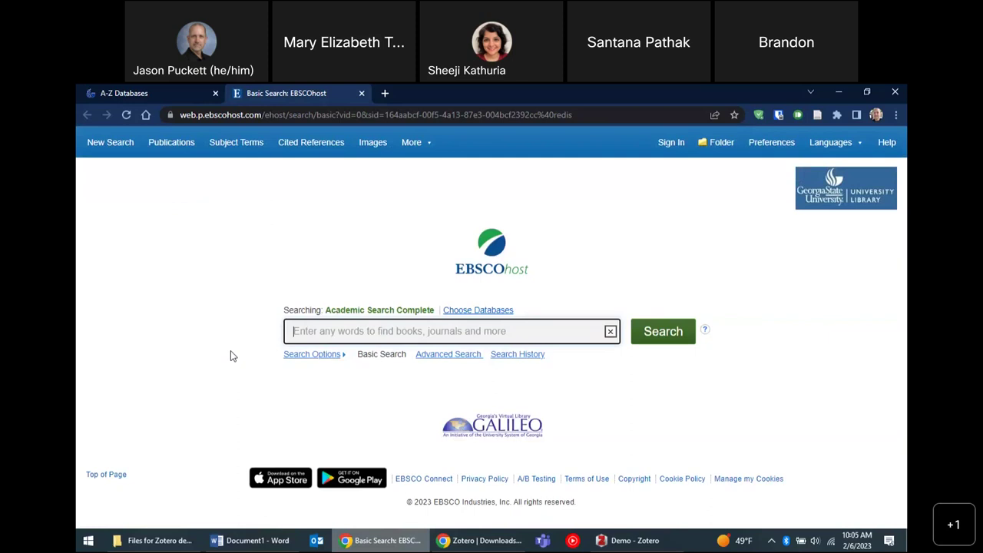
{"action": "type", "text": "cults"}
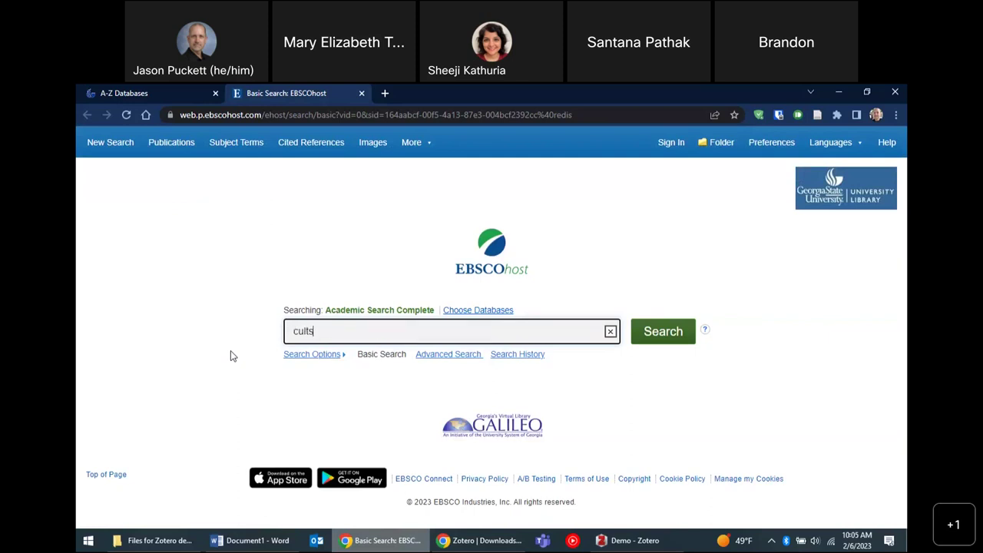
{"action": "key", "text": "Down"}
{"action": "key", "text": "Down"}
{"action": "key", "text": "Down"}
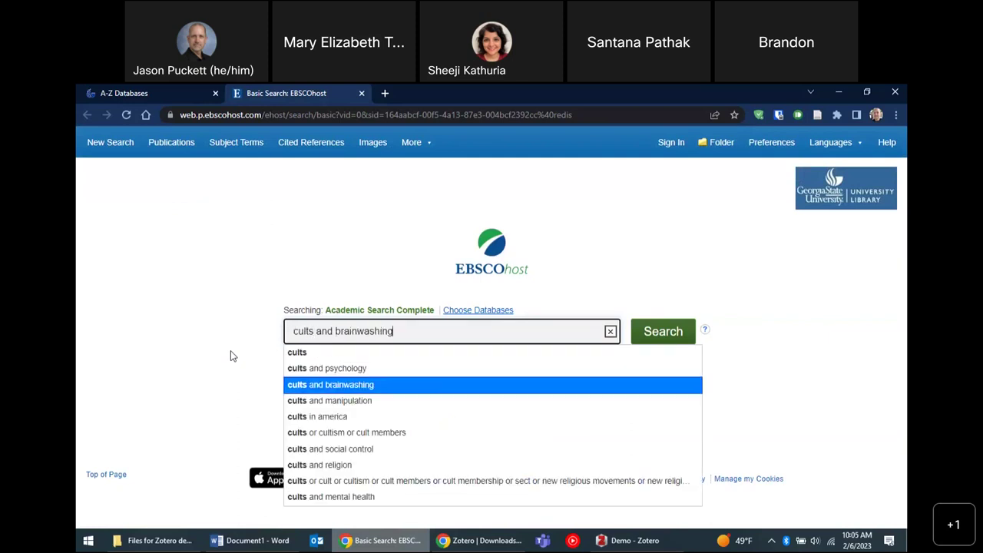
{"action": "key", "text": "Return"}
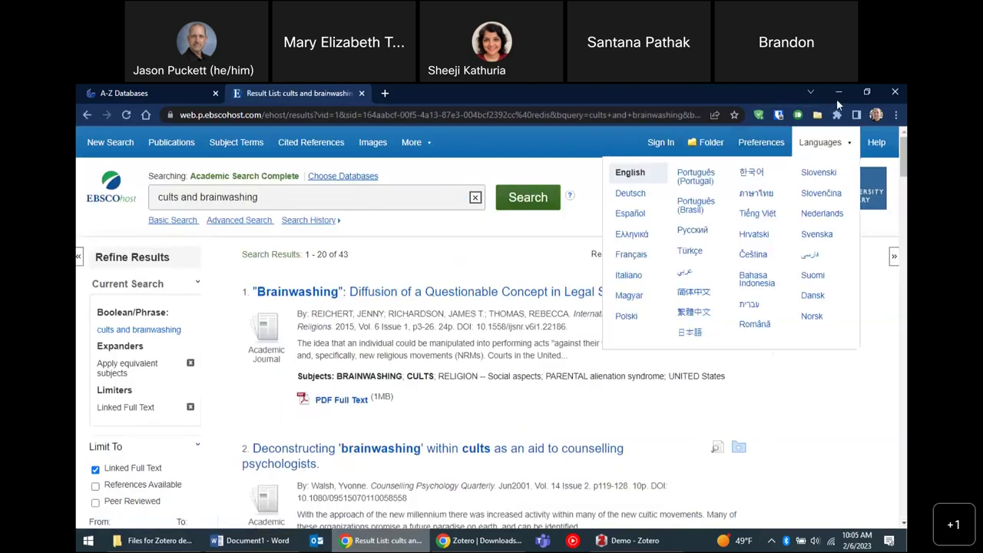
Save the cult withdrawal, Cultic Observations, anti-cult Brainwashing Theory, second "Terror, love and brainwashing" and "Involvement in a New Religious Movement" articles to Zotero.
{"action": "left_click", "coordinate": [819, 116]}
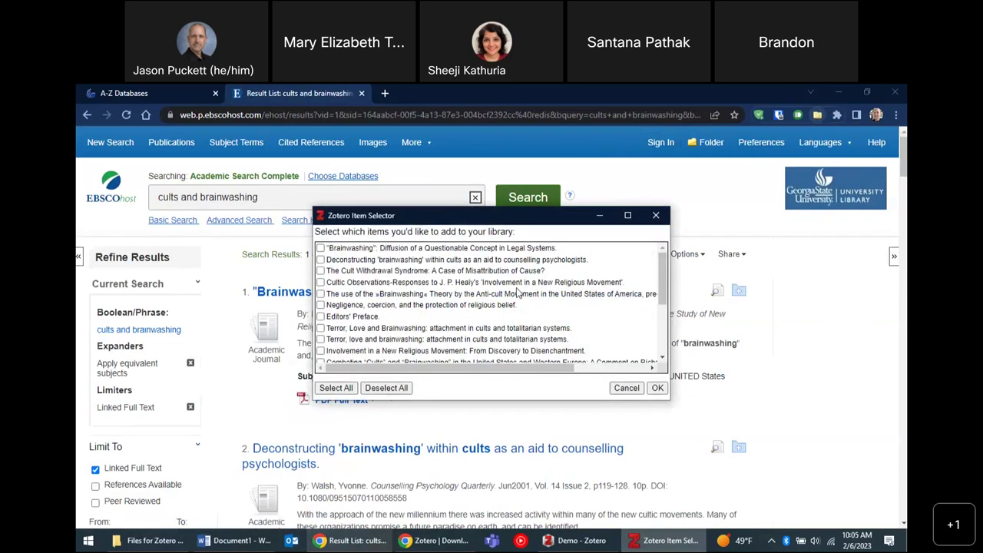
{"action": "left_click", "coordinate": [380, 272]}
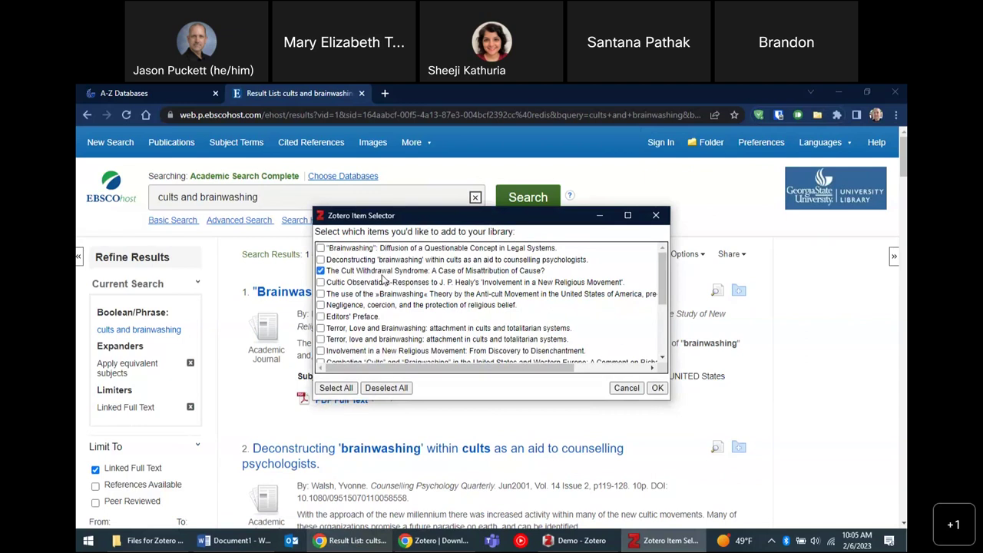
{"action": "left_click", "coordinate": [362, 282]}
{"action": "left_click", "coordinate": [353, 296]}
{"action": "left_click", "coordinate": [338, 343]}
{"action": "left_click", "coordinate": [349, 353]}
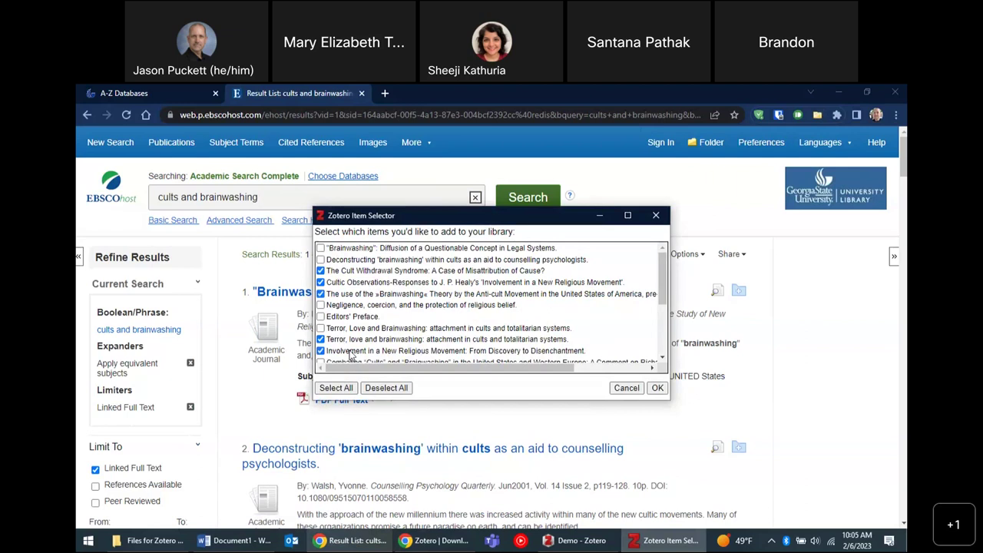
{"action": "left_click", "coordinate": [657, 388]}
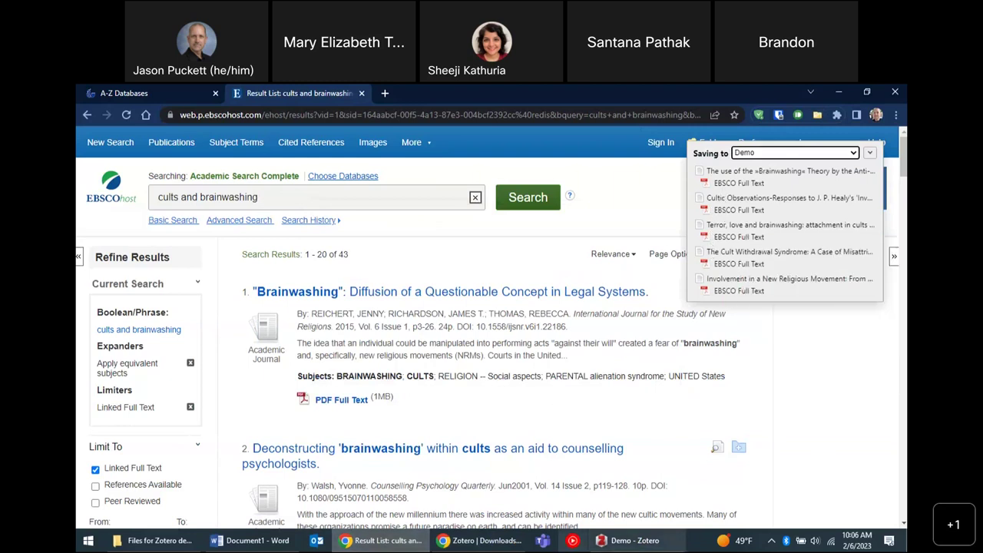
Switch to Zotero and copy an APA 7th edition bibliography of all items in the Demo collection to the clipboard.
{"action": "left_click", "coordinate": [617, 542]}
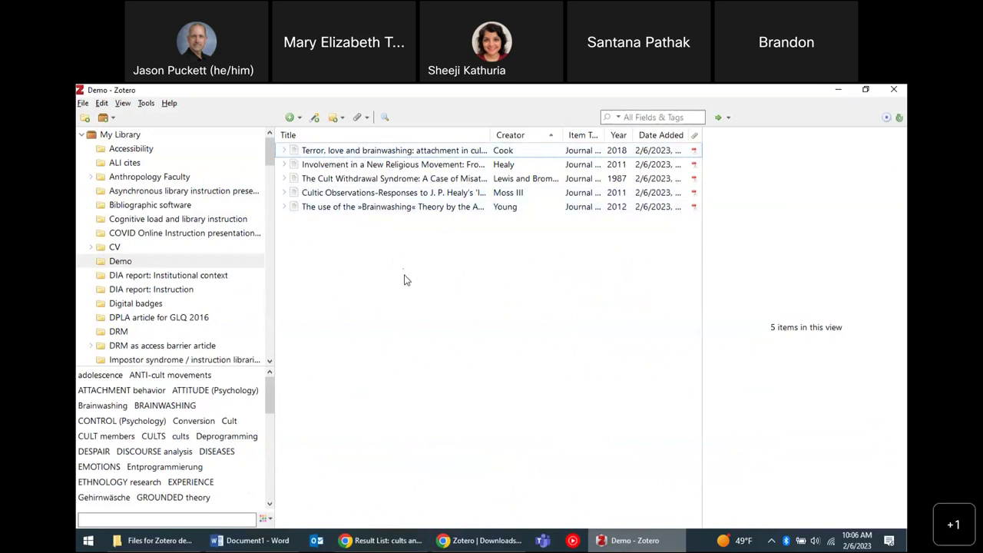
{"action": "key", "text": "ctrl+a"}
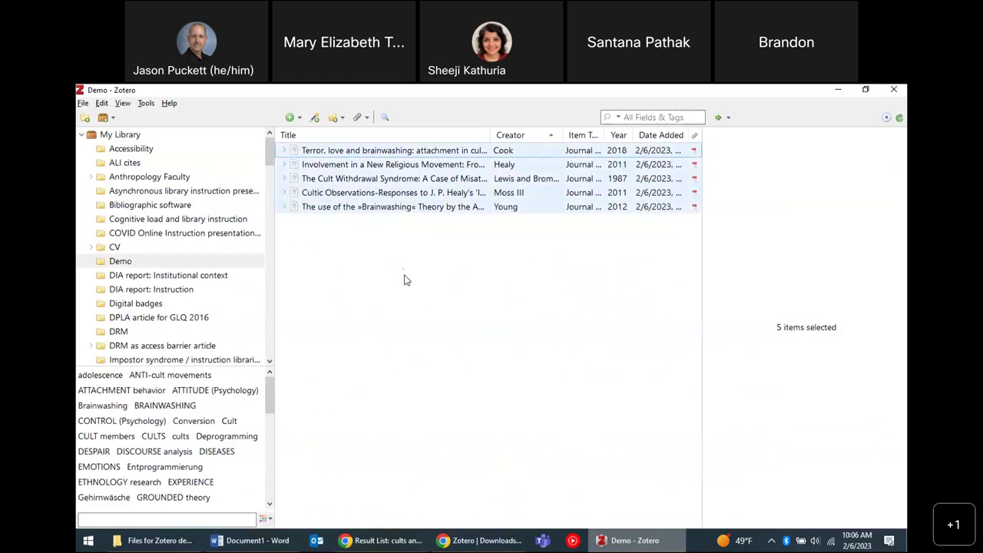
{"action": "right_click", "coordinate": [418, 197]}
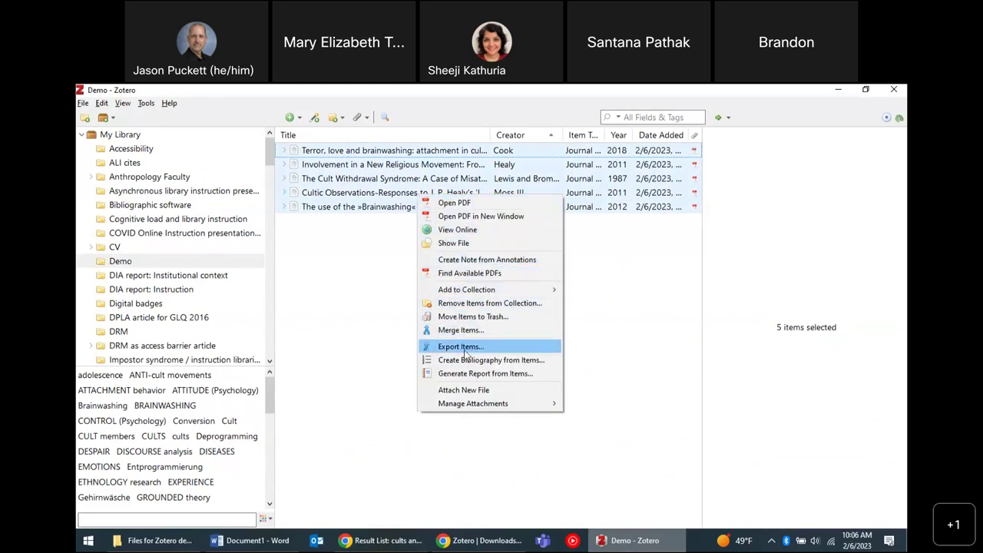
{"action": "left_click", "coordinate": [476, 360]}
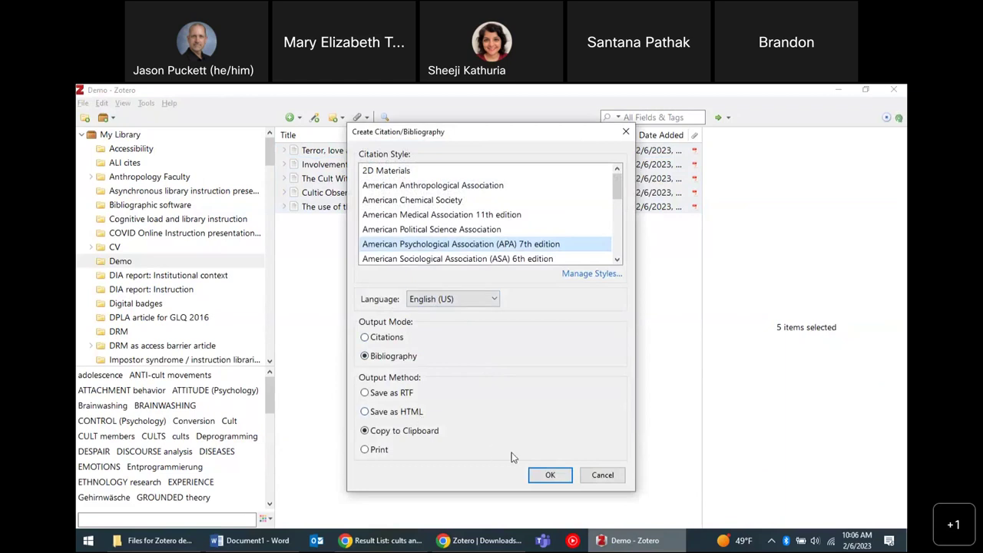
{"action": "left_click", "coordinate": [550, 475]}
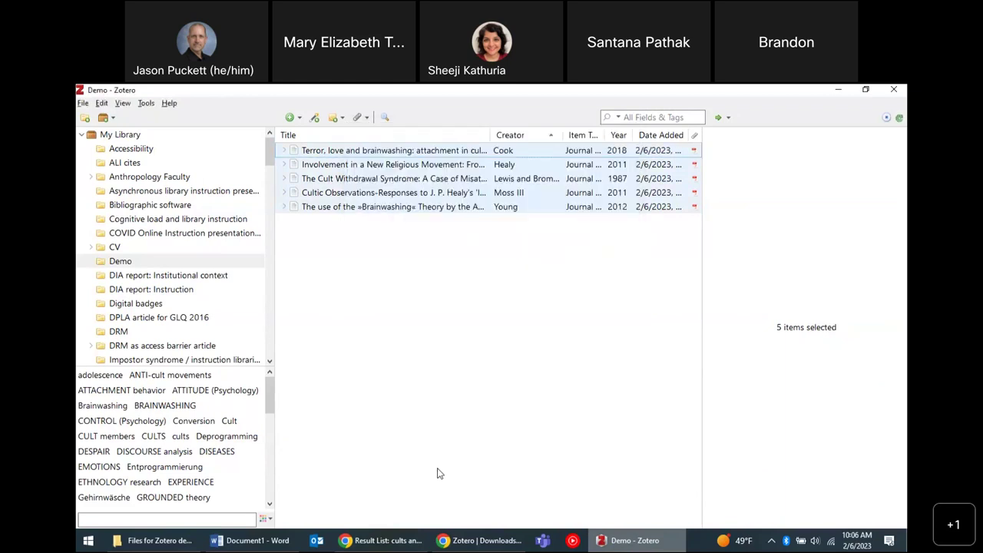
Switch to Word, paste the bibliography into Document1 and create a new blank document.
{"action": "left_click", "coordinate": [265, 542]}
{"action": "key", "text": "ctrl+v"}
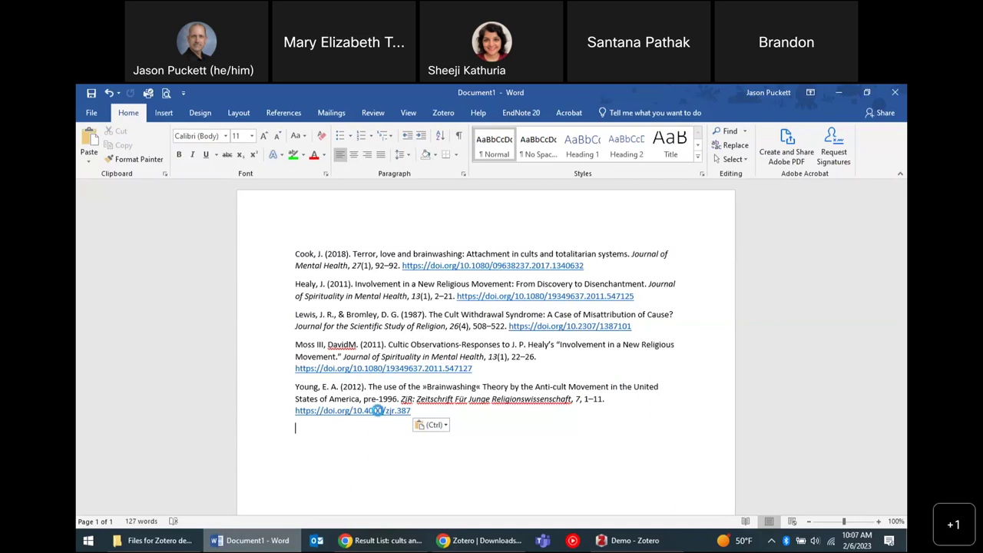
{"action": "key", "text": "ctrl+n"}
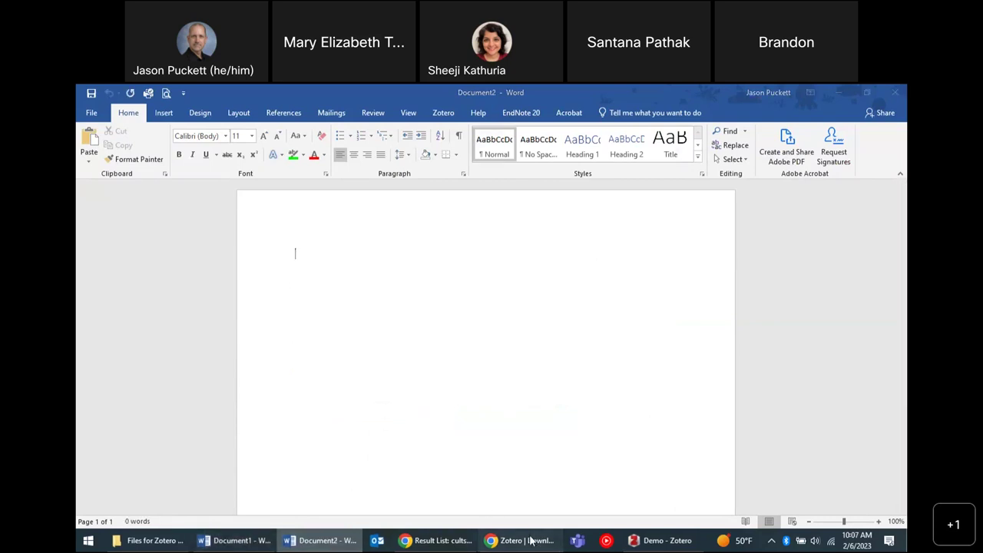
Switch to the Zotero download page in Chrome and copy its web address.
{"action": "left_click", "coordinate": [529, 540]}
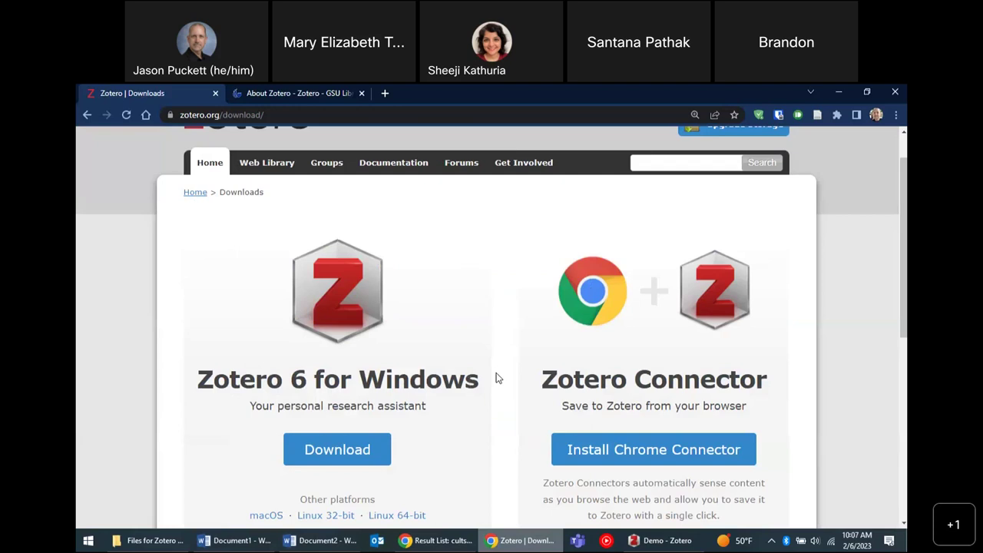
{"action": "scroll", "coordinate": [496, 378], "scroll_direction": "down", "scroll_amount": 1}
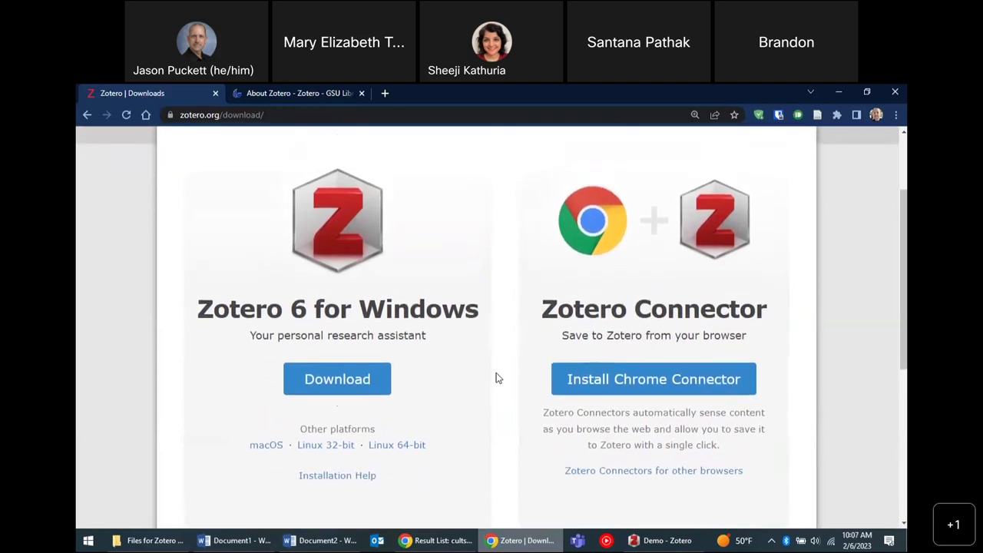
{"action": "scroll", "coordinate": [495, 378], "scroll_direction": "up", "scroll_amount": 1}
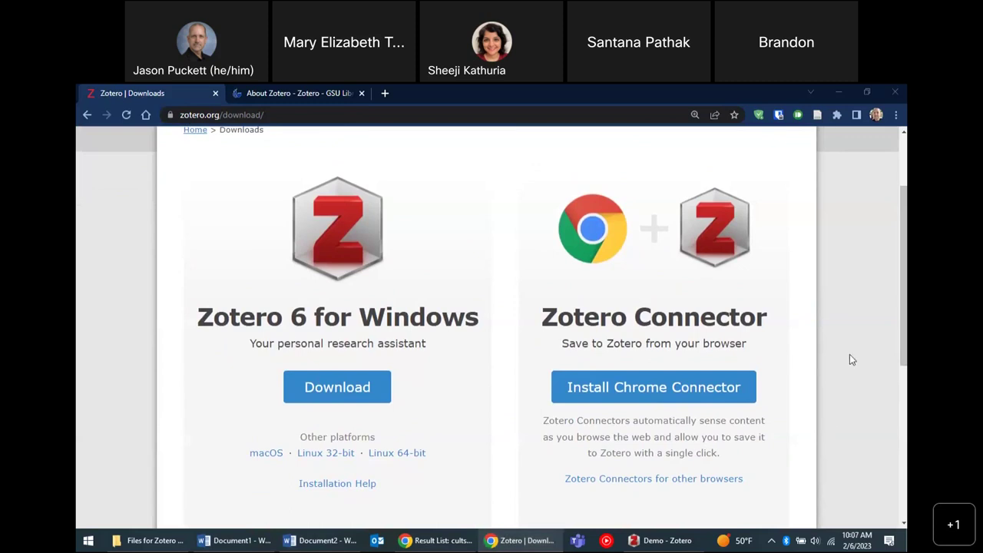
{"action": "scroll", "coordinate": [851, 359], "scroll_direction": "down", "scroll_amount": 2}
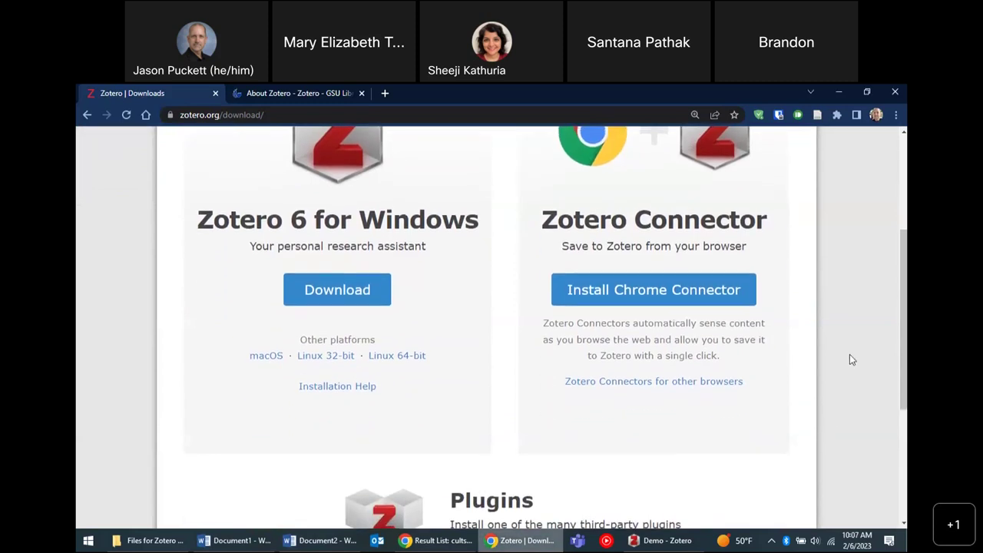
{"action": "scroll", "coordinate": [851, 360], "scroll_direction": "up", "scroll_amount": 1}
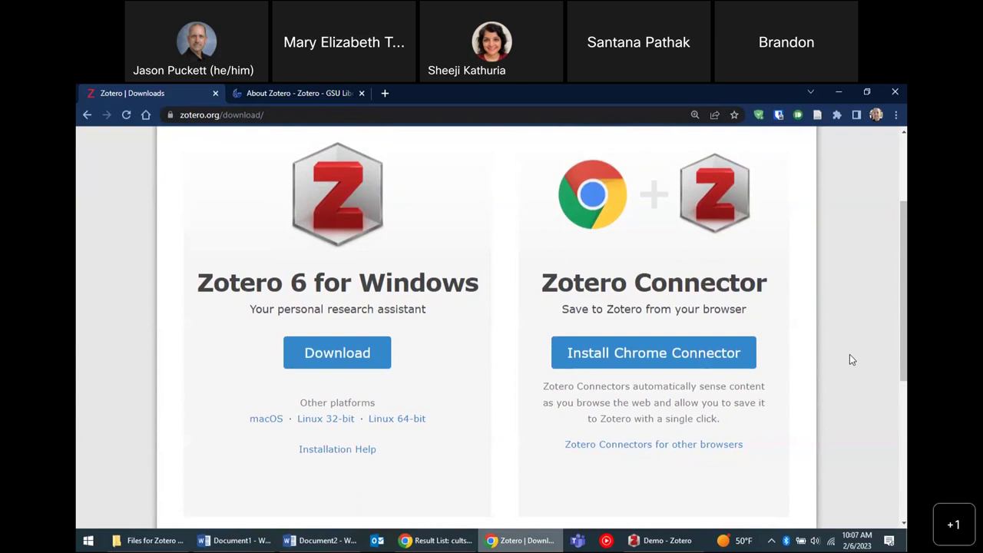
{"action": "scroll", "coordinate": [850, 355], "scroll_direction": "up", "scroll_amount": 2}
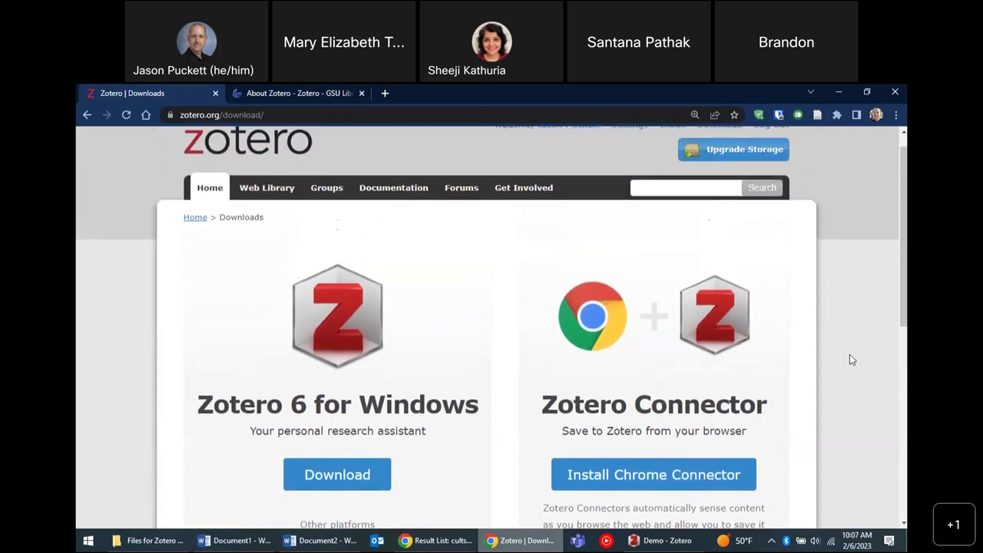
{"action": "left_click", "coordinate": [403, 111]}
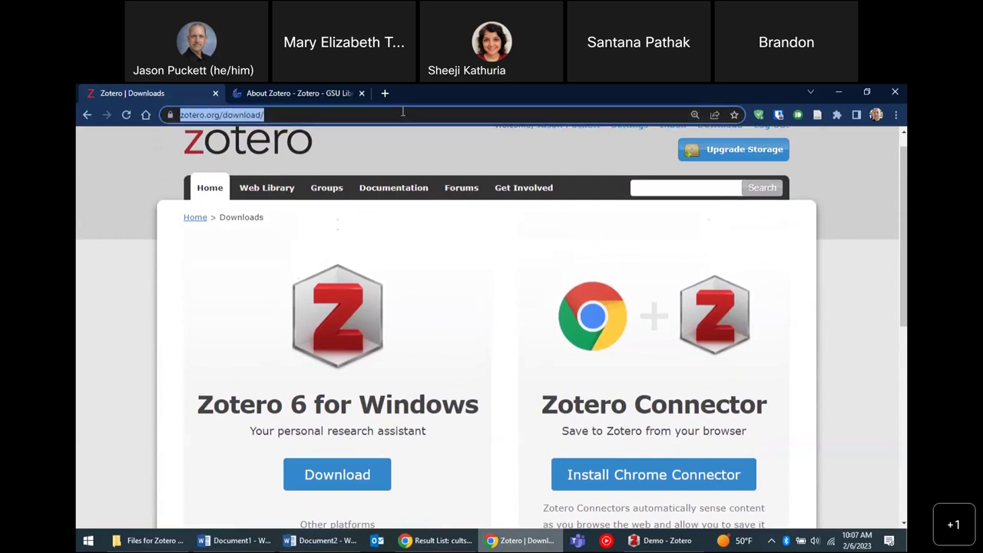
{"action": "right_click", "coordinate": [403, 112]}
{"action": "left_click", "coordinate": [479, 195]}
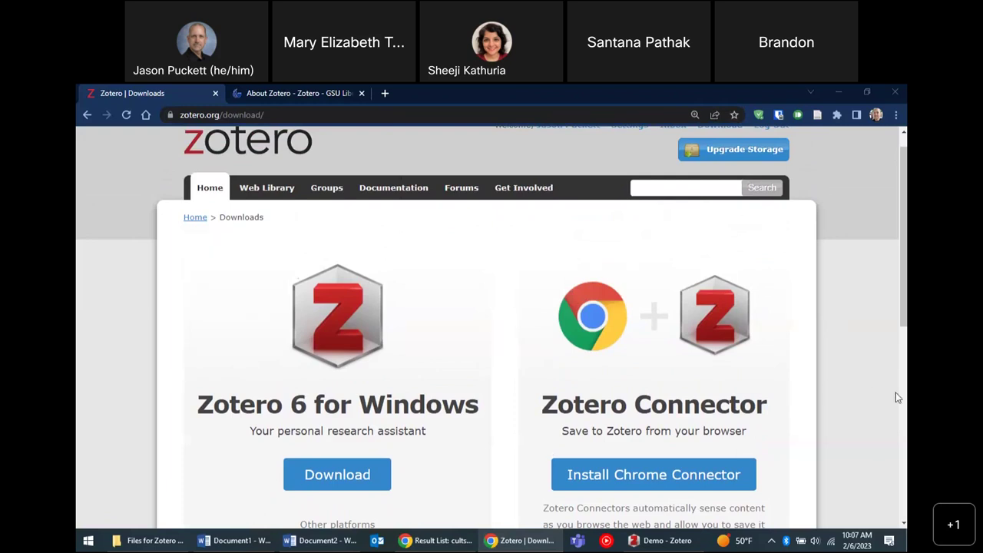
{"action": "left_click", "coordinate": [857, 381]}
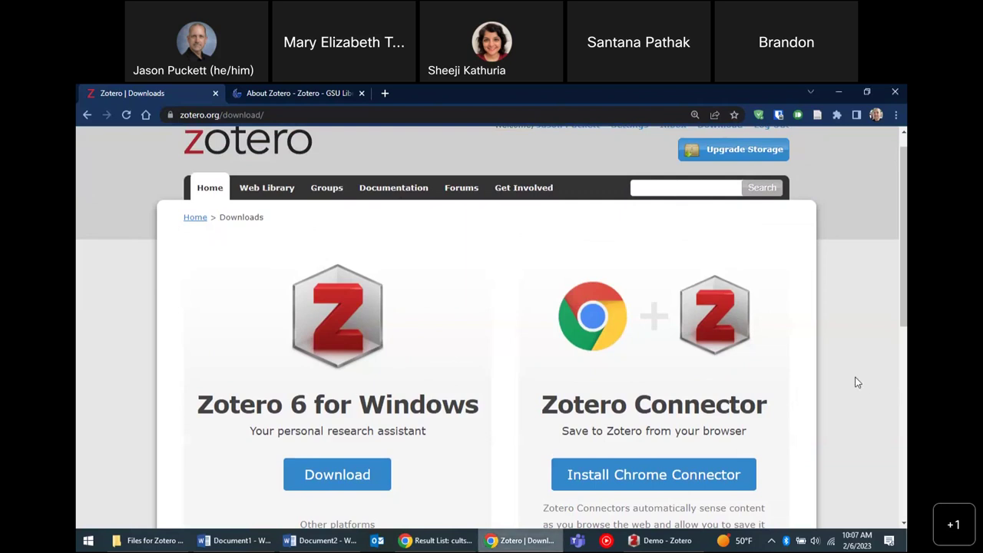
{"action": "scroll", "coordinate": [858, 382], "scroll_direction": "down", "scroll_amount": 1}
{"action": "scroll", "coordinate": [857, 382], "scroll_direction": "up", "scroll_amount": 2}
{"action": "scroll", "coordinate": [857, 382], "scroll_direction": "down", "scroll_amount": 2}
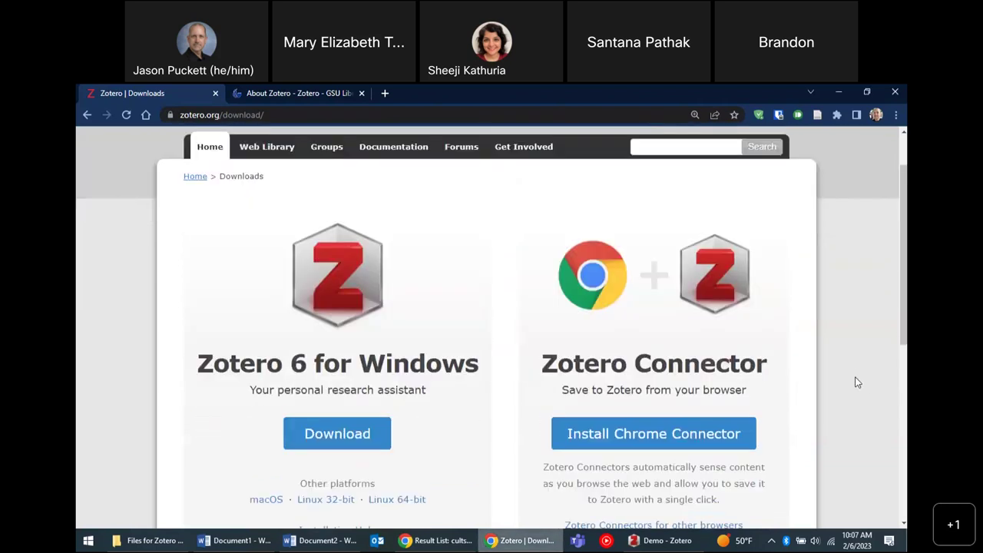
{"action": "scroll", "coordinate": [858, 382], "scroll_direction": "up", "scroll_amount": 1}
{"action": "scroll", "coordinate": [858, 382], "scroll_direction": "up", "scroll_amount": 1}
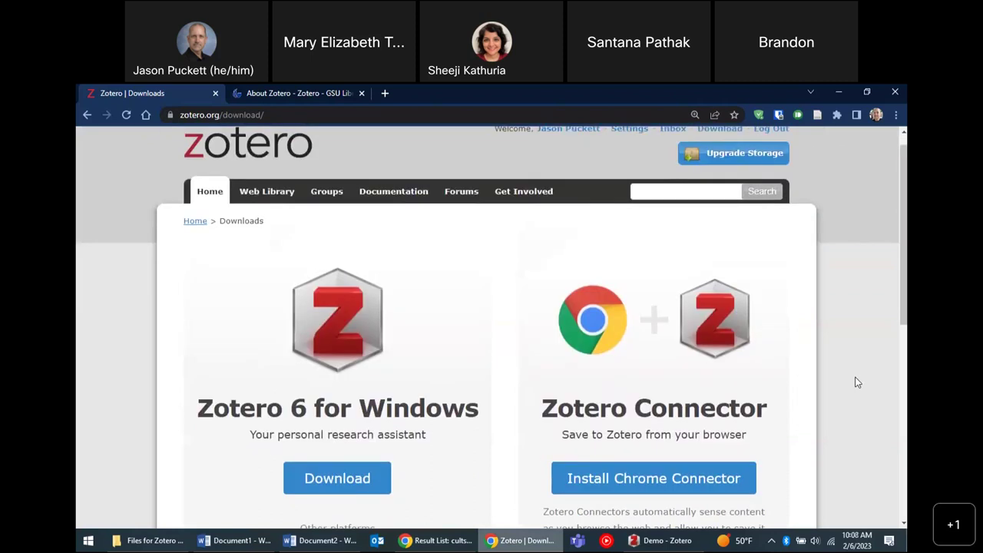
{"action": "scroll", "coordinate": [857, 382], "scroll_direction": "down", "scroll_amount": 2}
{"action": "scroll", "coordinate": [858, 382], "scroll_direction": "up", "scroll_amount": 1}
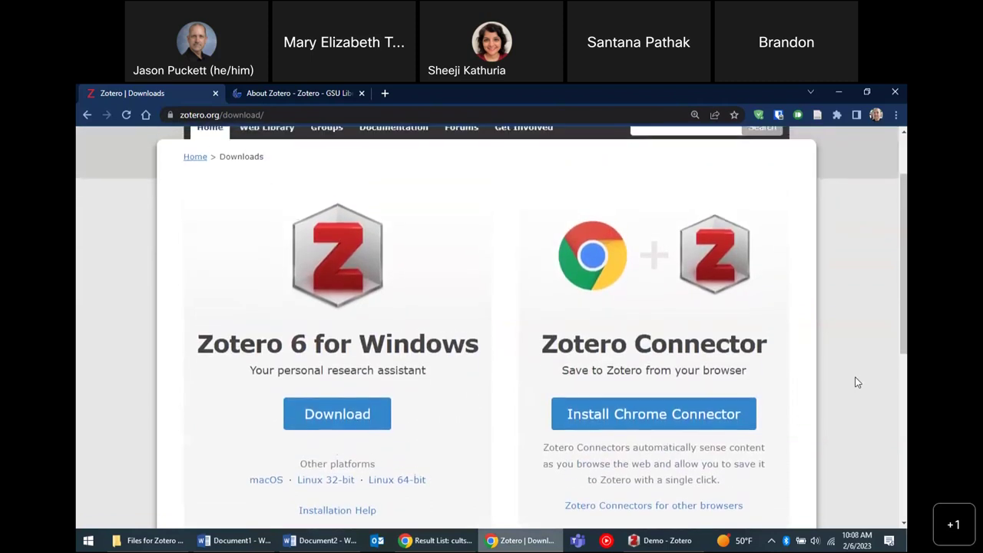
Download the Zotero 6 for Windows installer to the Downloads folder as Zotero-6.0.20_setup (2).exe and dismiss the download notice.
{"action": "double_click", "coordinate": [409, 345]}
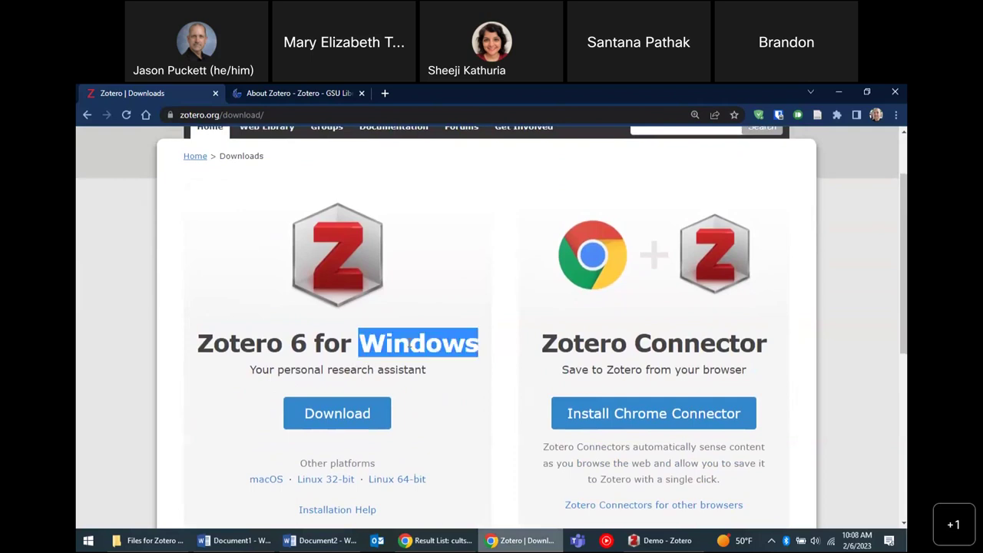
{"action": "left_click", "coordinate": [409, 344]}
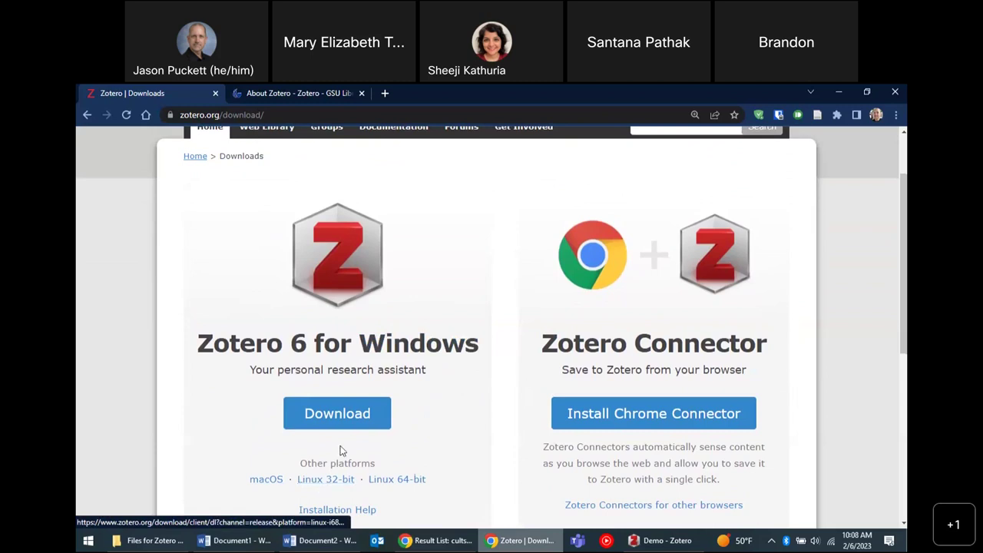
{"action": "left_click", "coordinate": [368, 416]}
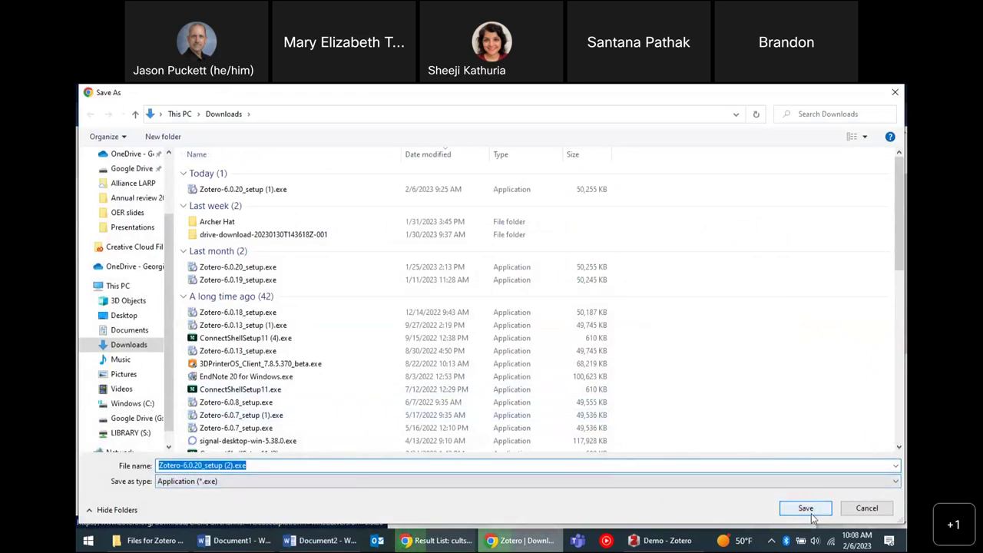
{"action": "left_click", "coordinate": [806, 510]}
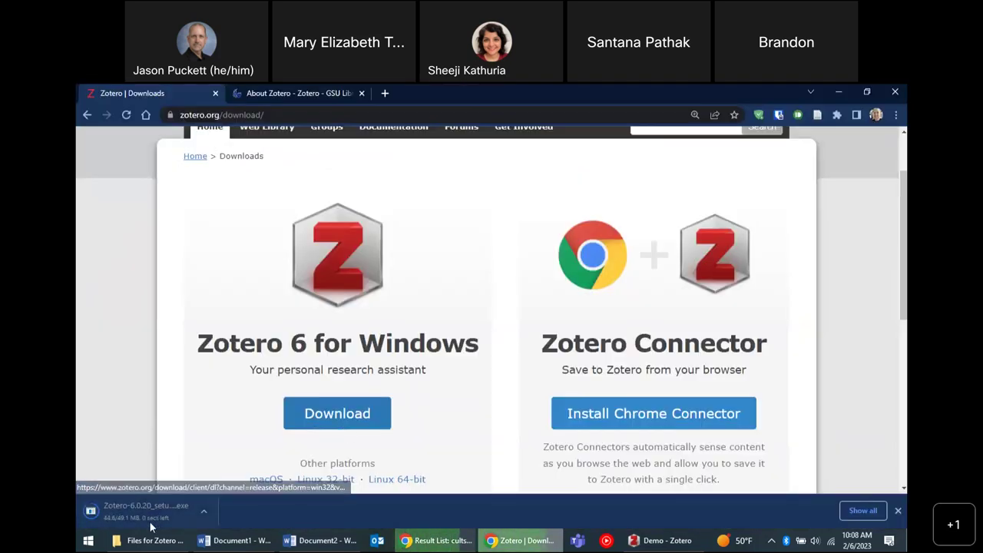
{"action": "left_click", "coordinate": [899, 511]}
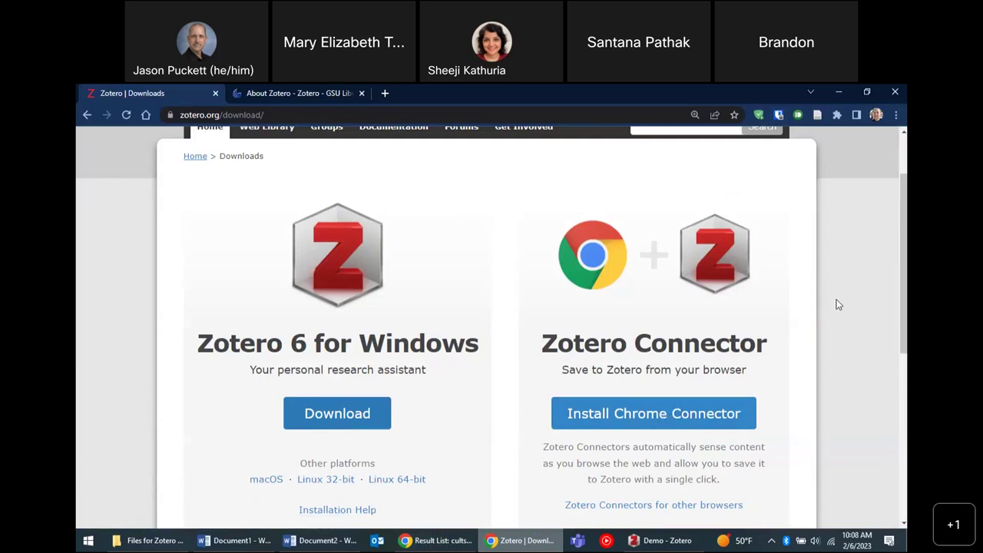
Open the Chrome Web Store page for the Zotero Connector from the download page.
{"action": "left_click", "coordinate": [675, 416]}
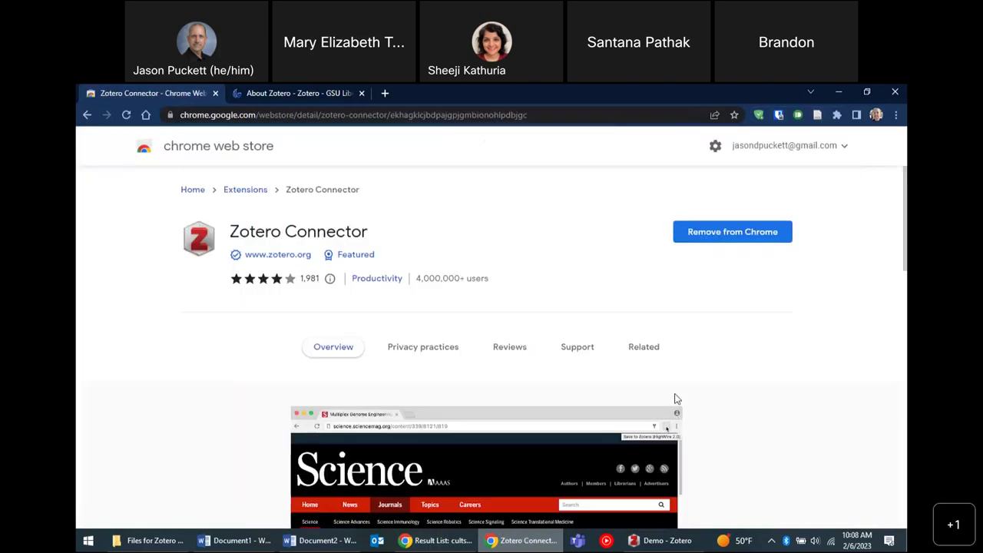
Remove the Zotero Connector extension from Chrome, add it again from its Web Store page and dismiss the notice.
{"action": "left_click", "coordinate": [727, 234]}
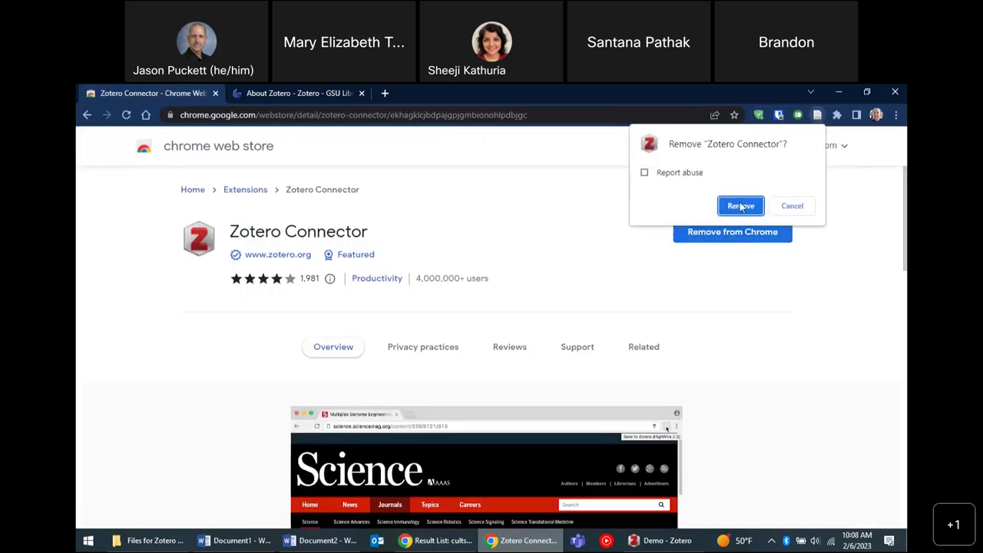
{"action": "left_click", "coordinate": [740, 205]}
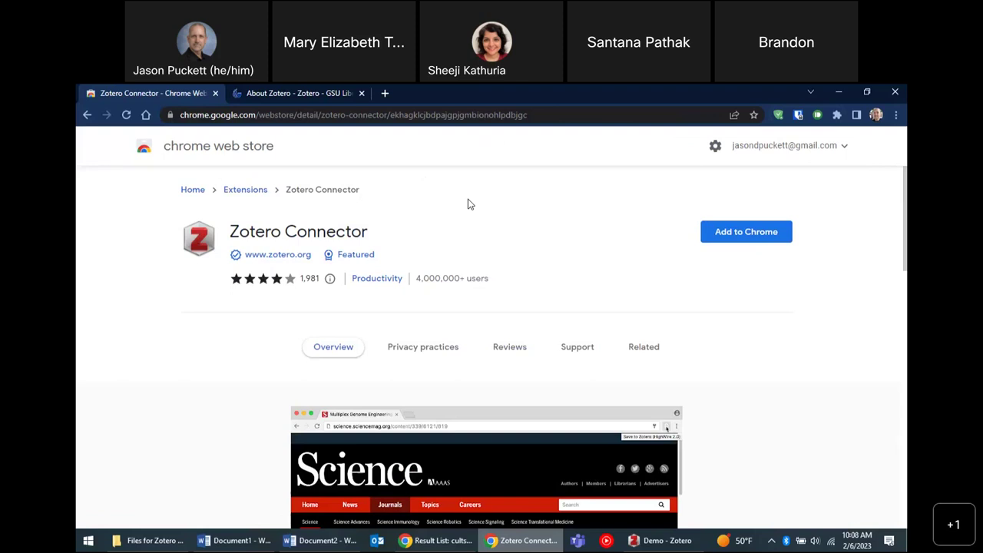
{"action": "left_click", "coordinate": [765, 240]}
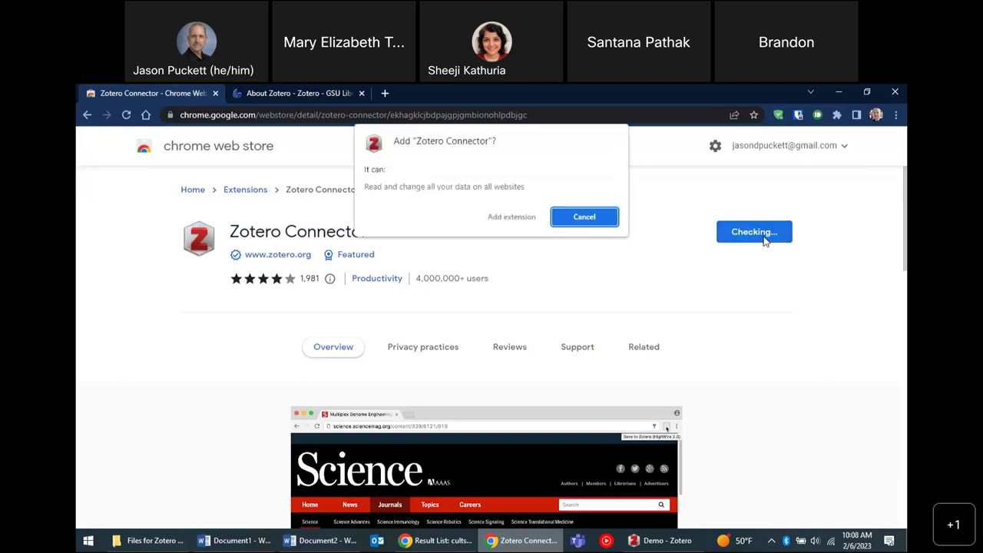
{"action": "left_click", "coordinate": [514, 218]}
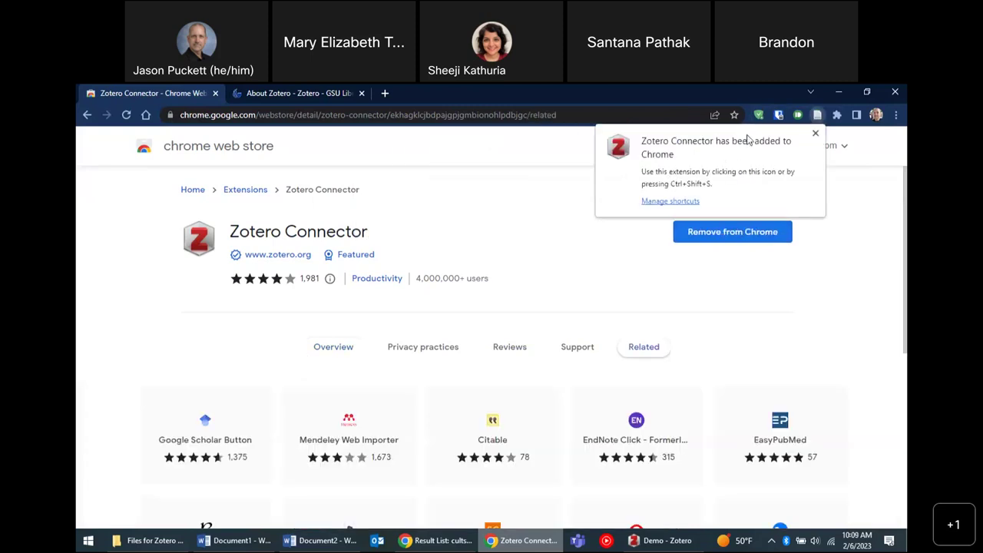
{"action": "left_click", "coordinate": [817, 135]}
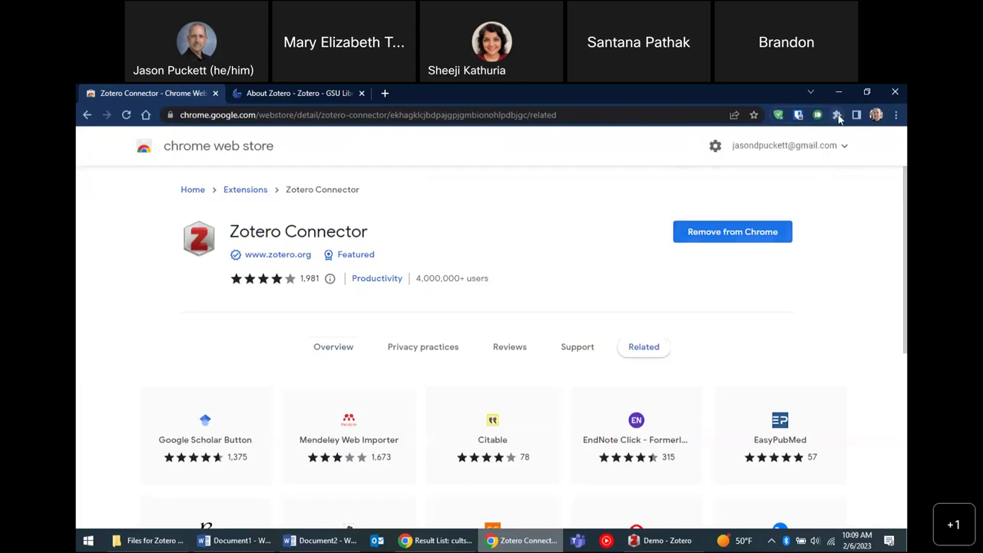
Pin the Zotero Connector to Chrome's toolbar and close the list of installed extensions.
{"action": "left_click", "coordinate": [837, 115]}
{"action": "scroll", "coordinate": [799, 326], "scroll_direction": "down", "scroll_amount": 1}
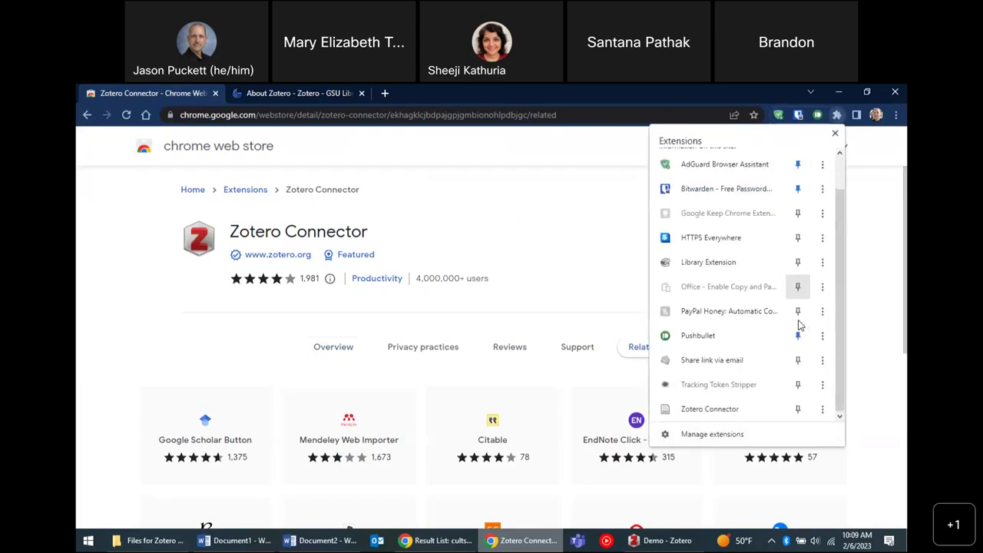
{"action": "left_click", "coordinate": [871, 299]}
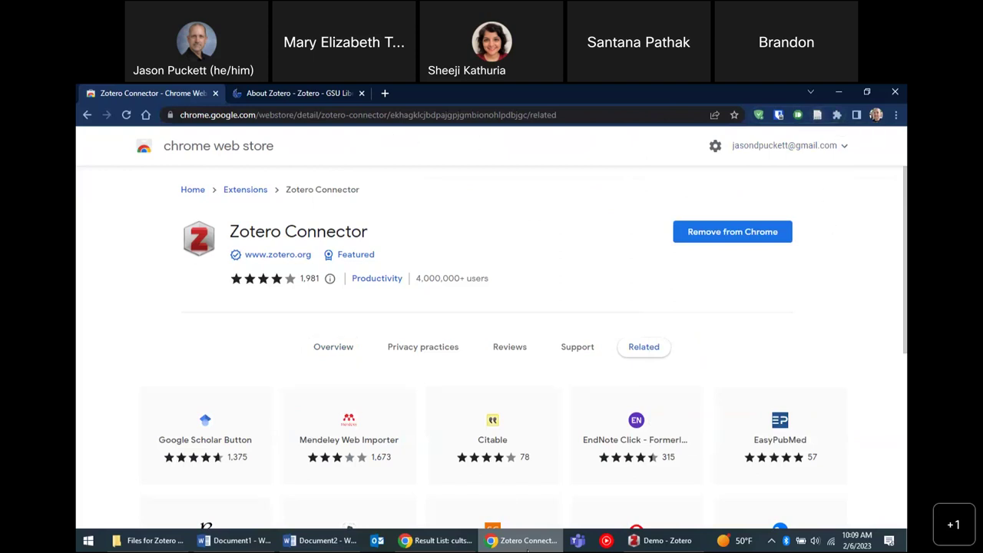
Switch to Zotero and look through the collections, the Demo collection and the whole of My Library.
{"action": "left_click", "coordinate": [527, 541]}
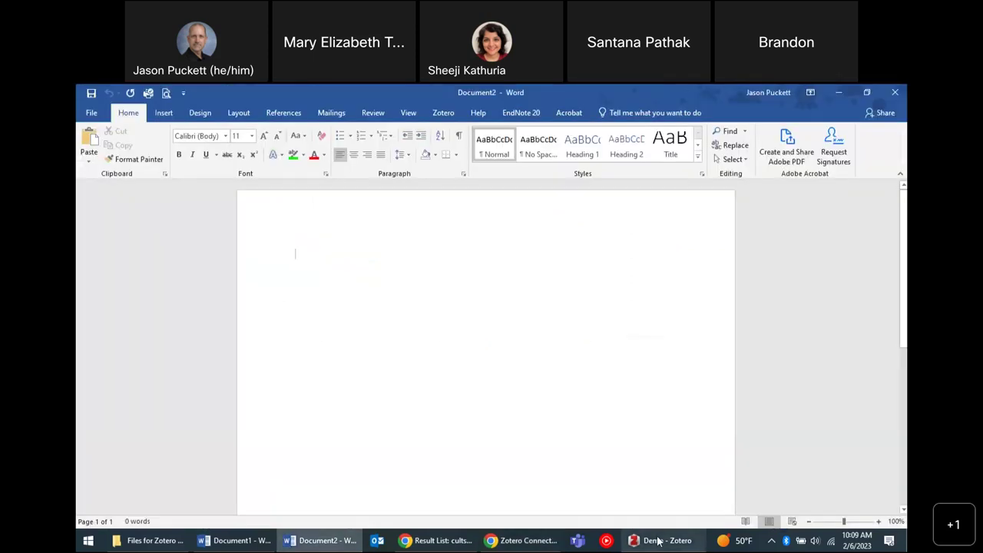
{"action": "left_click", "coordinate": [661, 541]}
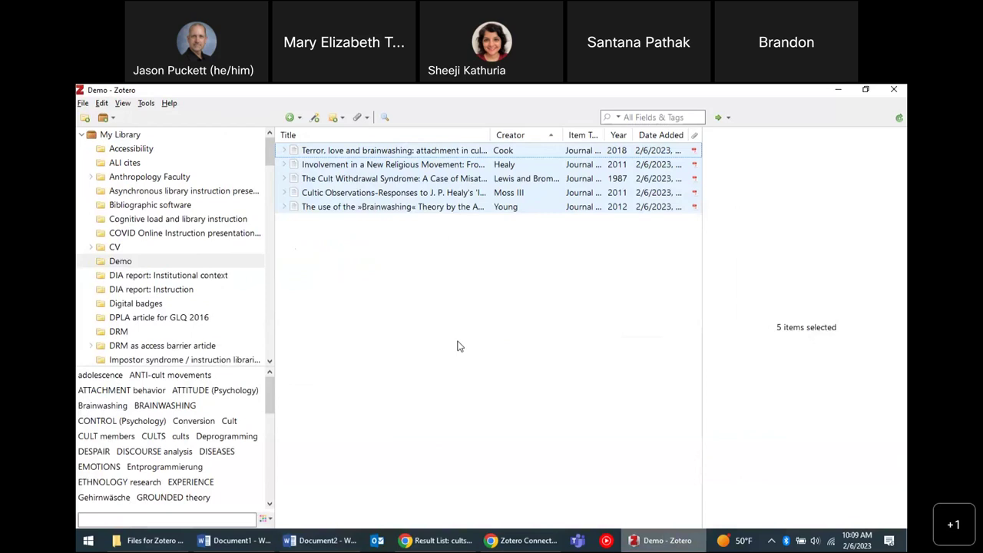
{"action": "scroll", "coordinate": [187, 255], "scroll_direction": "down", "scroll_amount": 7}
{"action": "scroll", "coordinate": [187, 261], "scroll_direction": "up", "scroll_amount": 7}
{"action": "scroll", "coordinate": [187, 261], "scroll_direction": "down", "scroll_amount": 10}
{"action": "scroll", "coordinate": [187, 261], "scroll_direction": "up", "scroll_amount": 10}
{"action": "scroll", "coordinate": [133, 137], "scroll_direction": "down", "scroll_amount": 5}
{"action": "scroll", "coordinate": [132, 137], "scroll_direction": "up", "scroll_amount": 5}
{"action": "left_click", "coordinate": [182, 265]}
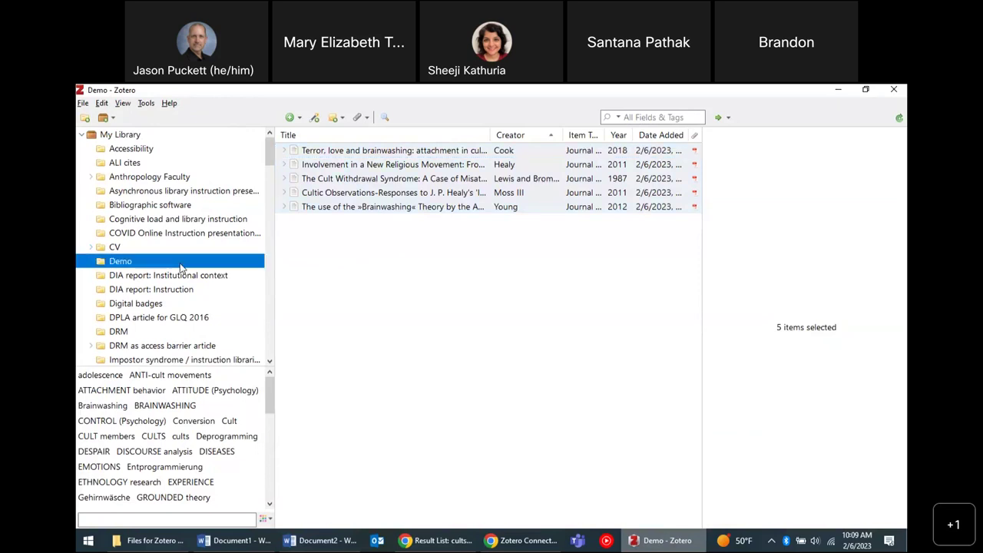
{"action": "left_click", "coordinate": [146, 135]}
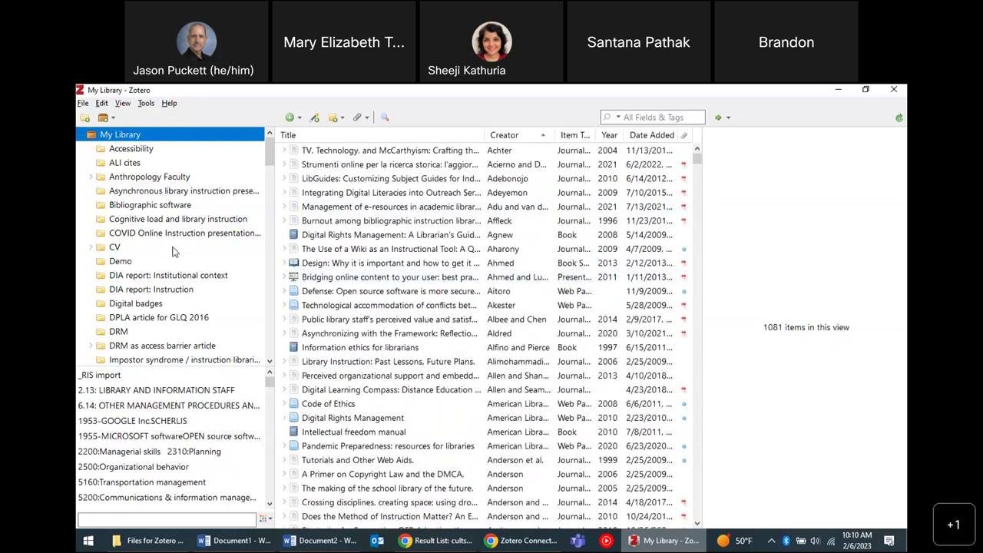
Return to the Demo collection, show the details of the 'Cultic Observations' article and widen the item details pane slightly.
{"action": "left_click", "coordinate": [185, 267]}
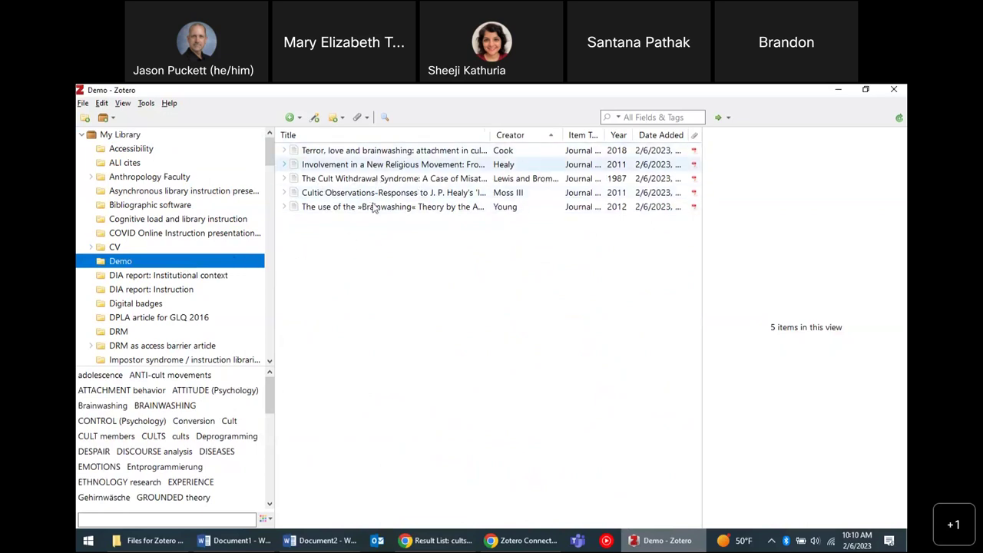
{"action": "left_click", "coordinate": [454, 193]}
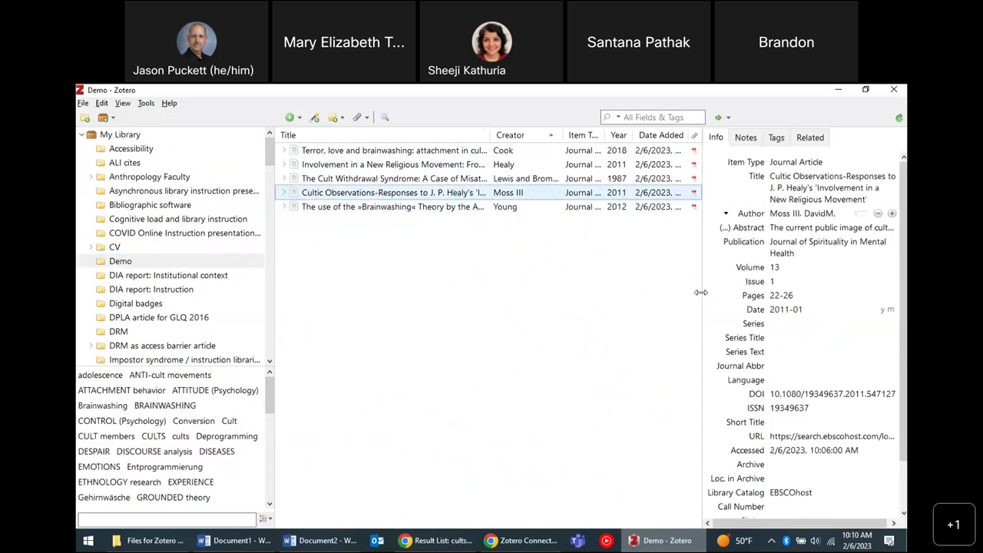
{"action": "mouse_move", "coordinate": [701, 292]}
{"action": "left_mouse_down"}
{"action": "mouse_move", "coordinate": [653, 296]}
{"action": "mouse_move", "coordinate": [685, 304]}
{"action": "left_mouse_up"}
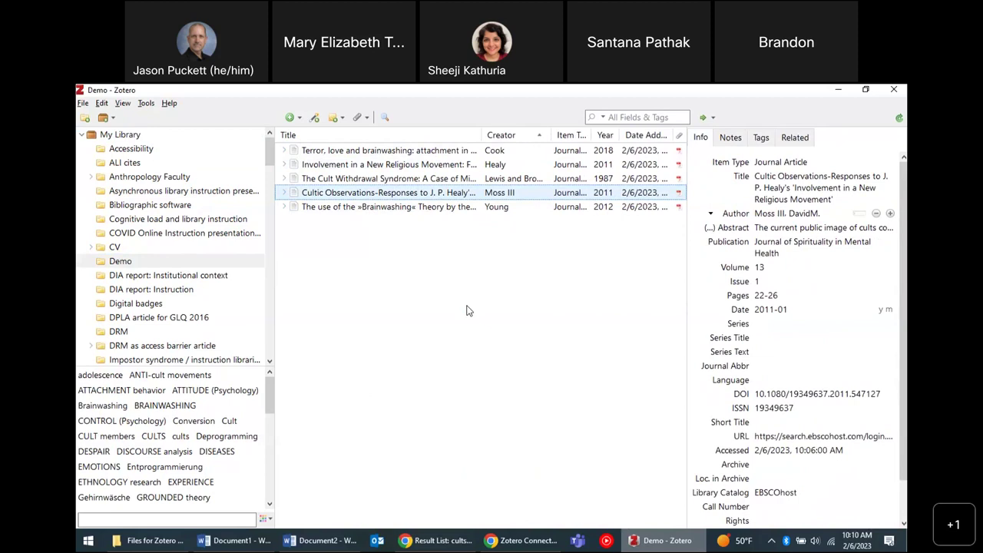
Switch to the EBSCOhost results window in Chrome and run a new Academic Search Complete search for "history cults".
{"action": "mouse_move", "coordinate": [430, 544]}
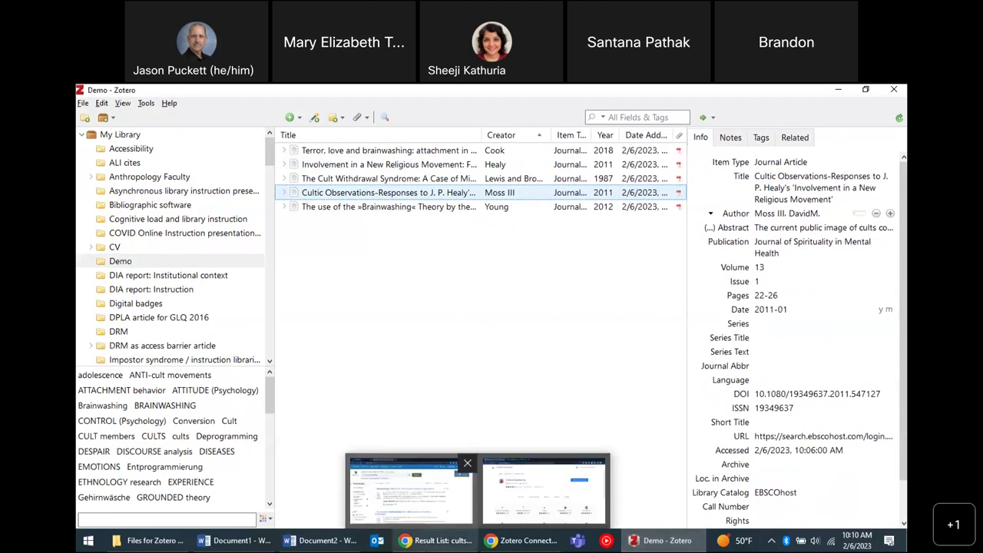
{"action": "left_click", "coordinate": [411, 492]}
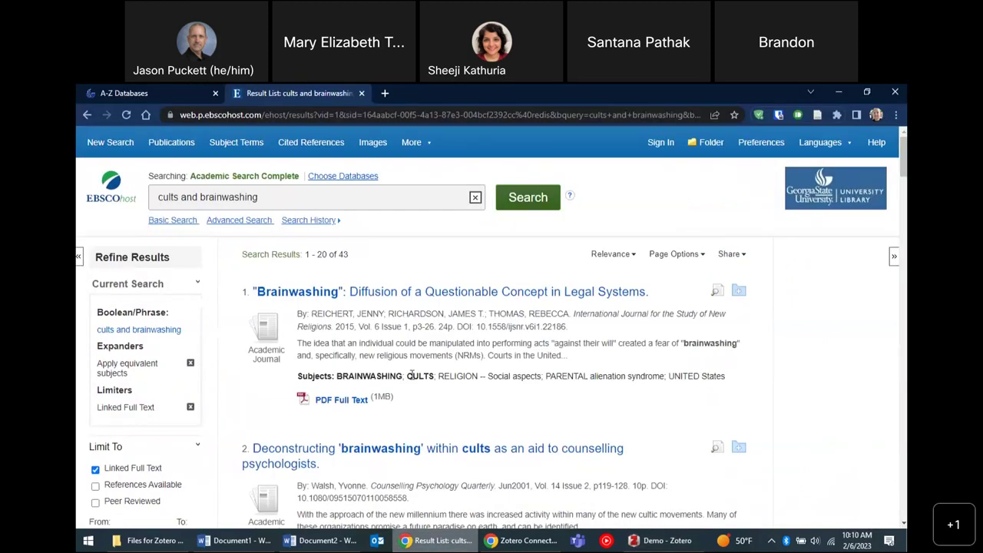
{"action": "left_click", "coordinate": [112, 144]}
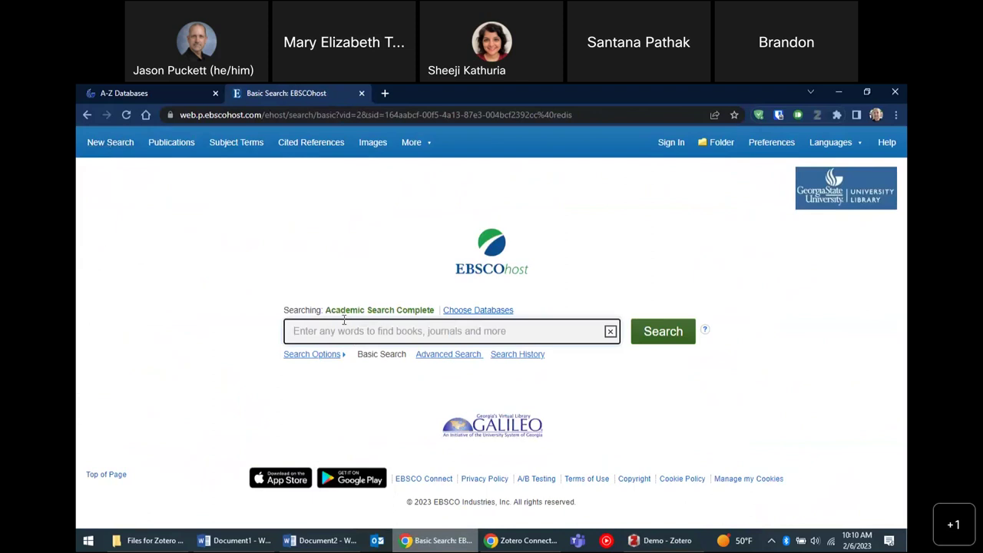
{"action": "left_click_drag", "start_coordinate": [325, 311], "coordinate": [410, 321]}
{"action": "left_click", "coordinate": [407, 271]}
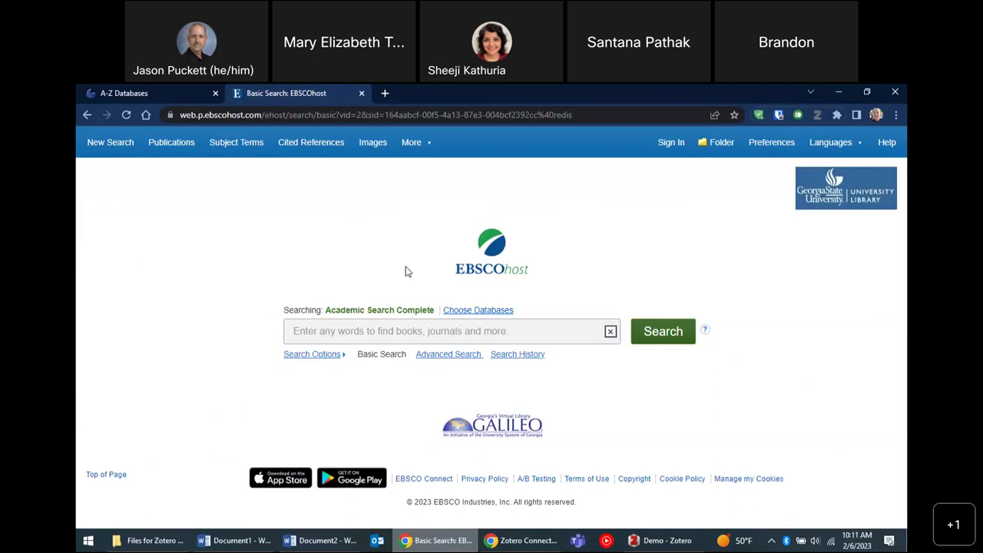
{"action": "left_click", "coordinate": [408, 325]}
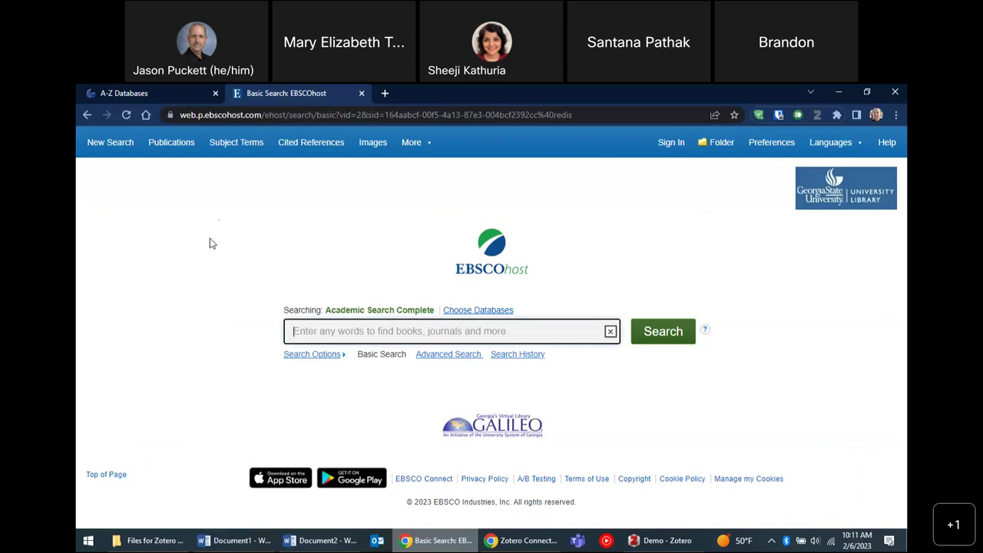
{"action": "type", "text": "history "}
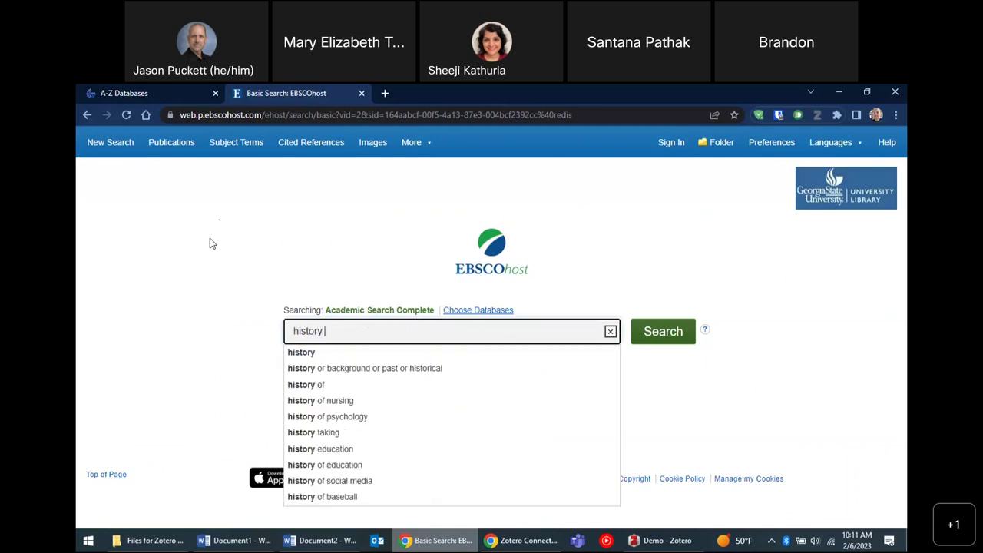
{"action": "type", "text": "cults"}
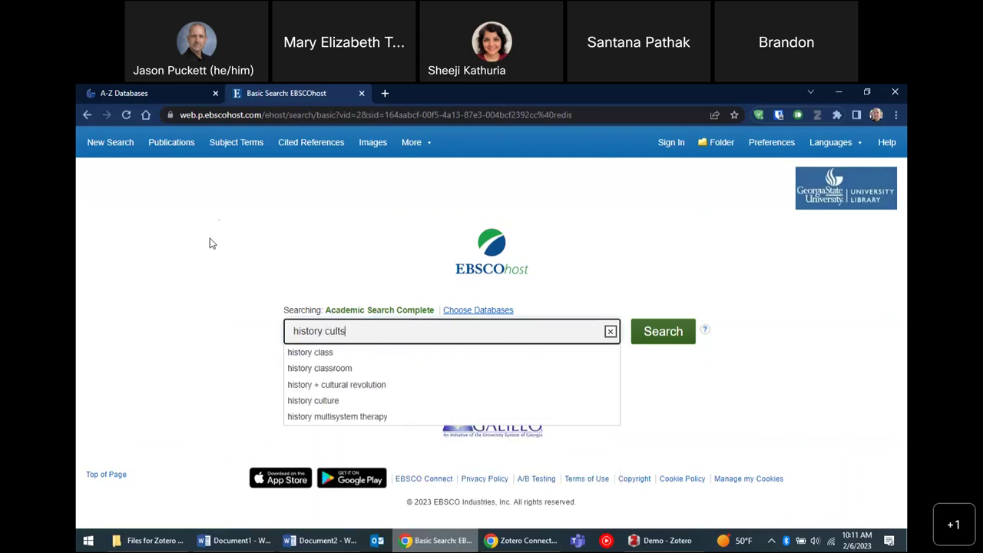
{"action": "key", "text": "Return"}
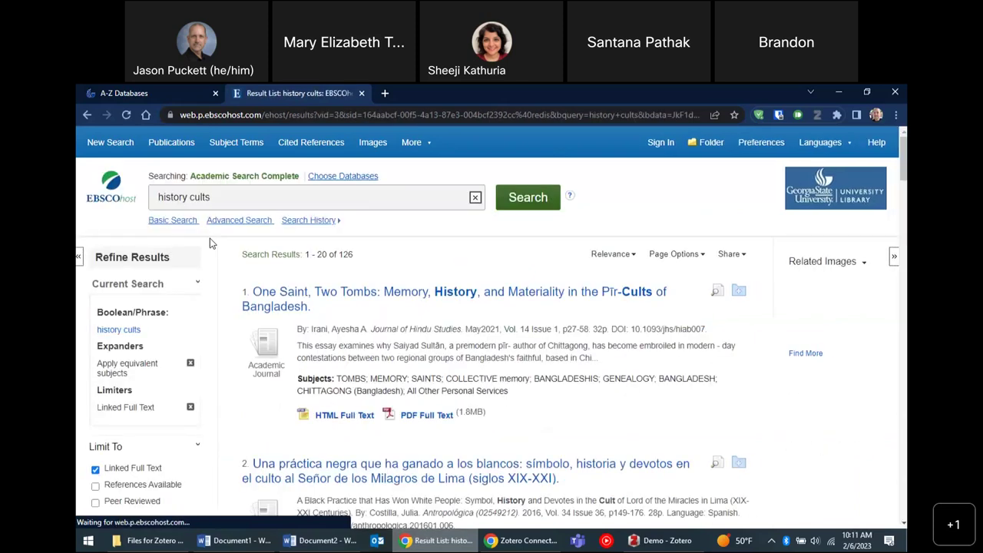
Open the article "One Saint, Two Tombs" and save it to Zotero's Demo collection with the Connector, dismissing its welcome message.
{"action": "left_click", "coordinate": [550, 301]}
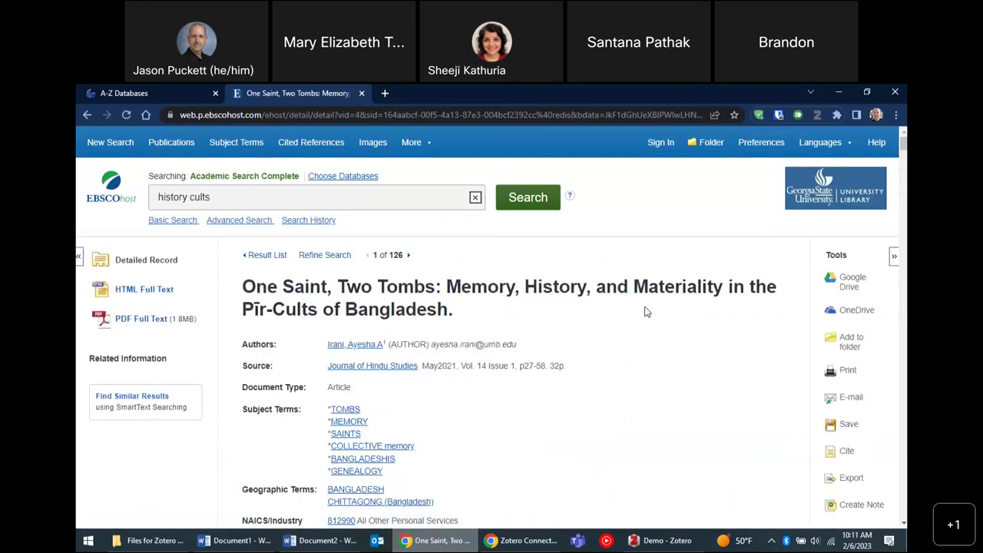
{"action": "left_click", "coordinate": [817, 119]}
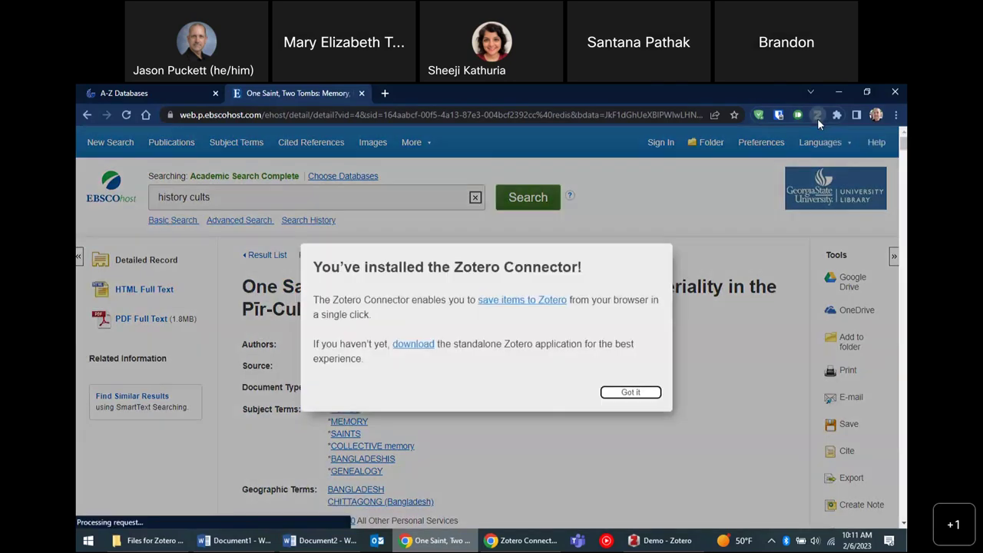
{"action": "left_click", "coordinate": [632, 393]}
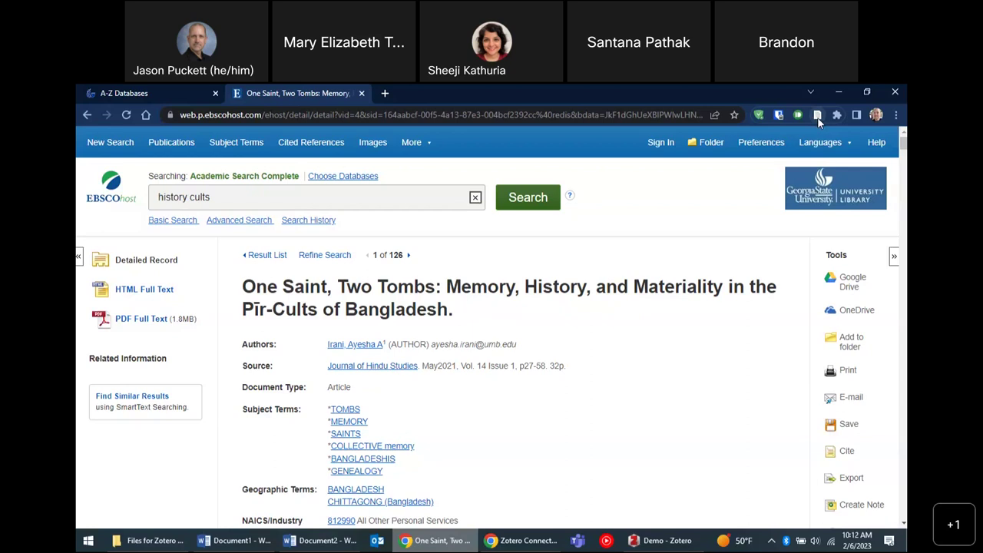
{"action": "left_click", "coordinate": [819, 119]}
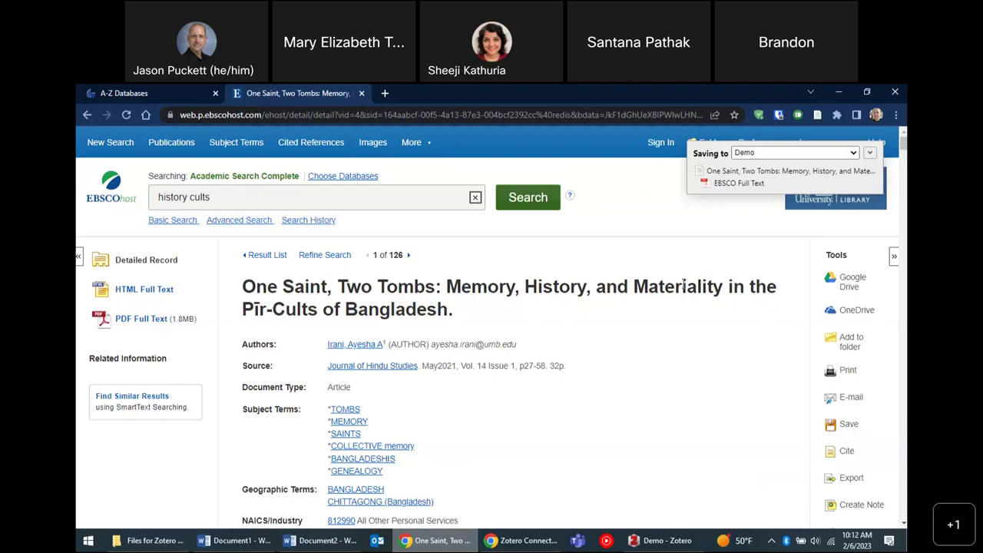
Switch to Zotero and check the saved article's item type, title, author and abstract against its EBSCOhost record.
{"action": "key", "text": "alt+Tab"}
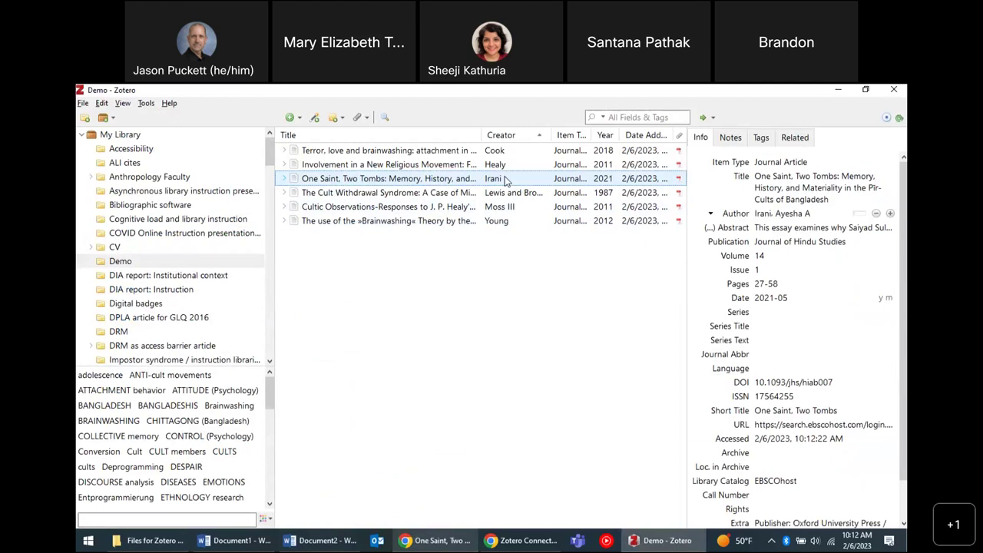
{"action": "key", "text": "alt+Tab"}
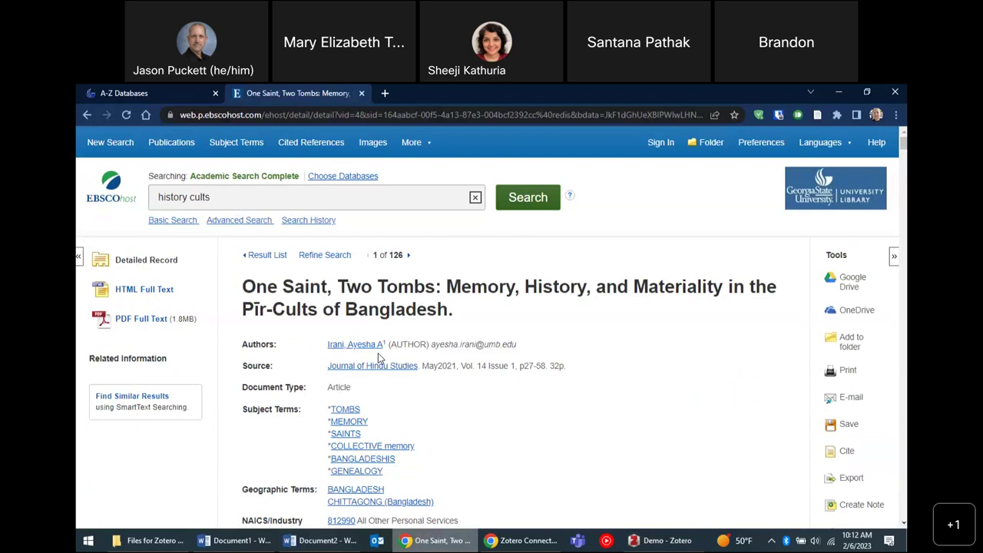
{"action": "key", "text": "alt+Tab"}
{"action": "left_click", "coordinate": [763, 214]}
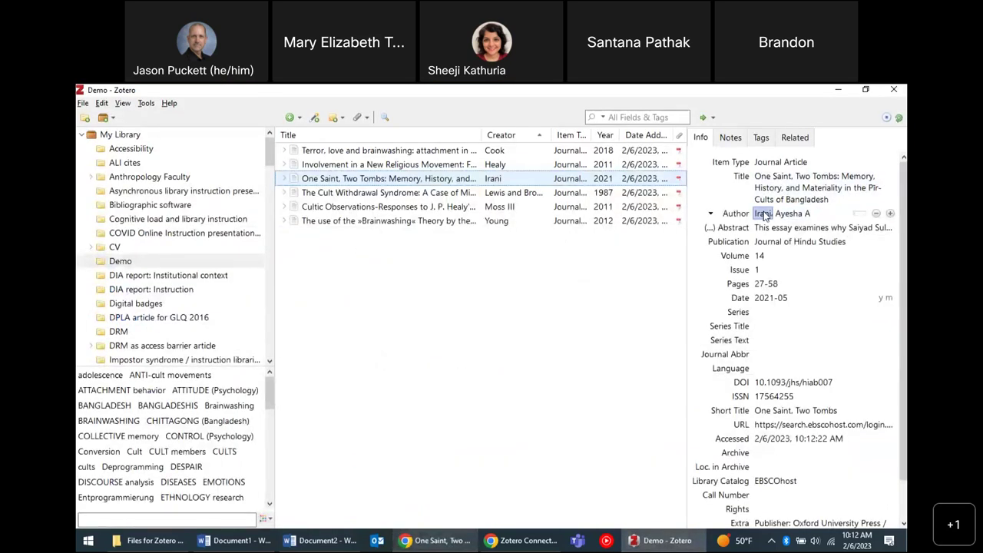
{"action": "key", "text": "shift+Tab"}
{"action": "key", "text": "shift+Tab"}
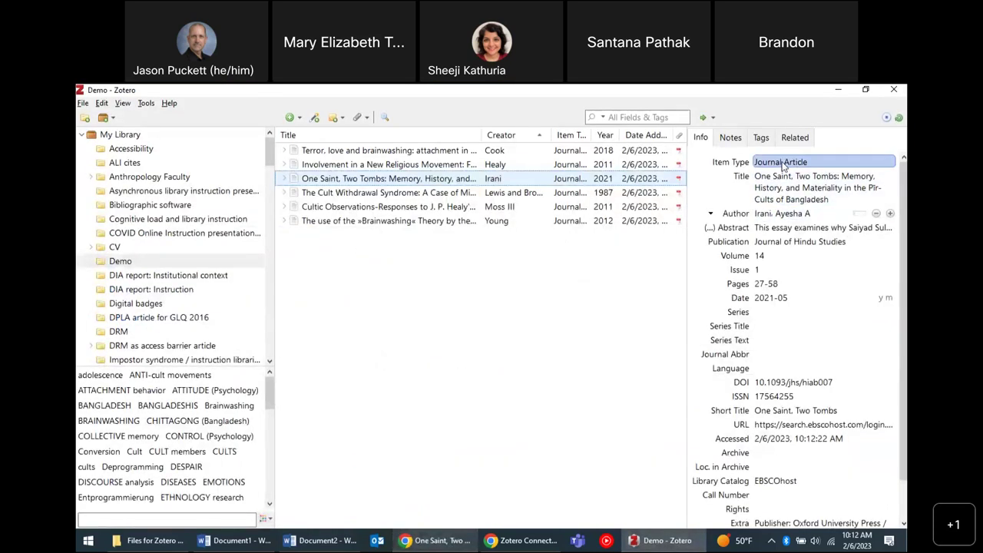
{"action": "key", "text": "Tab"}
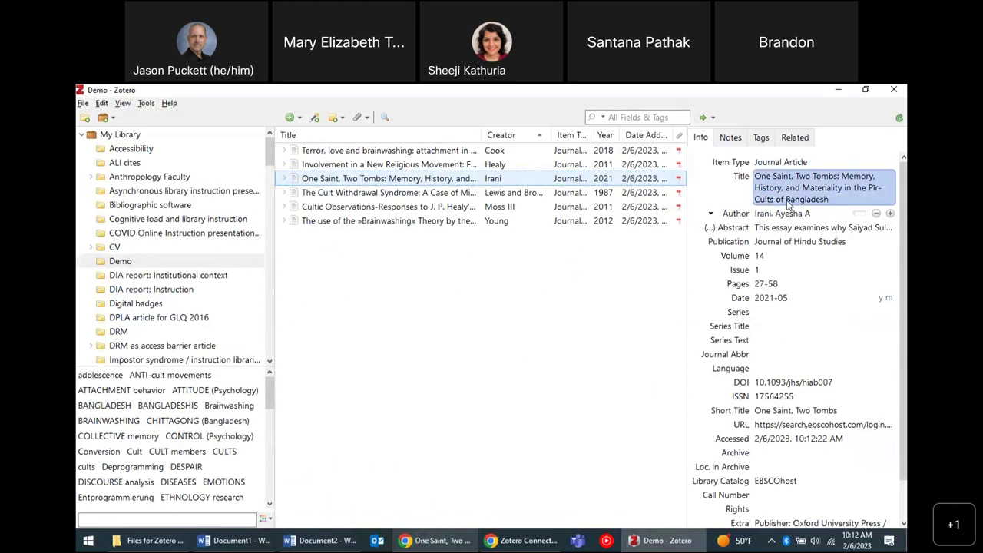
{"action": "key", "text": "Tab"}
{"action": "key", "text": "Tab"}
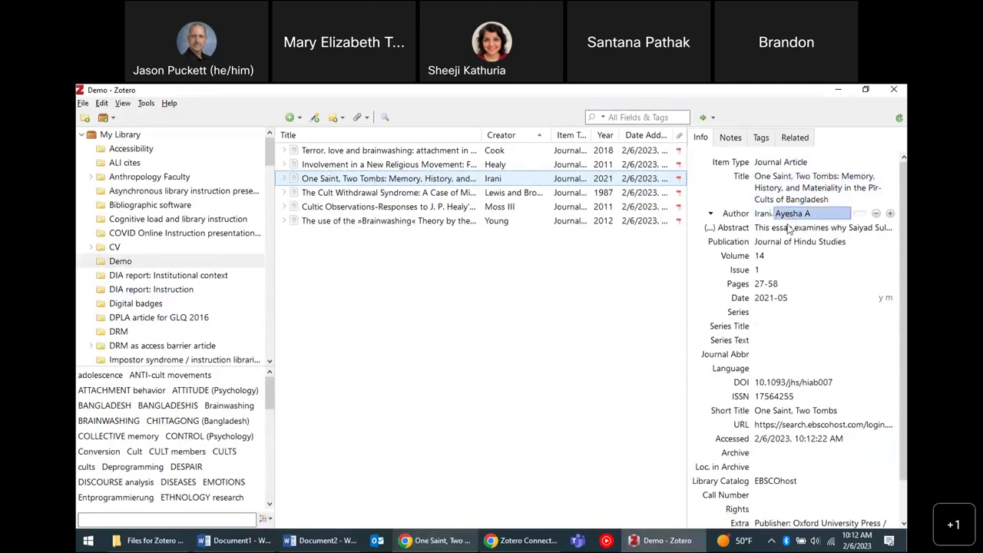
{"action": "key", "text": "Tab"}
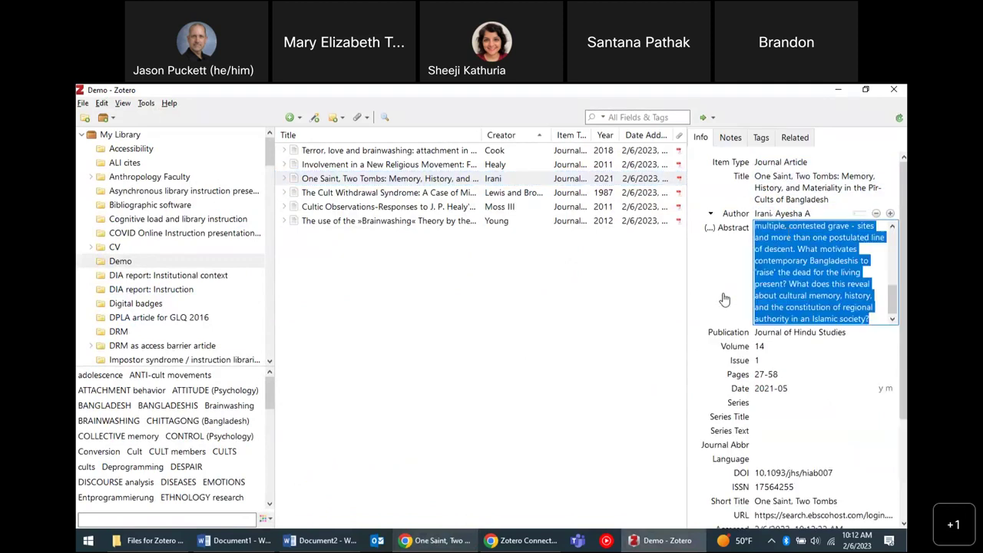
Examine the saved article's publication details in Zotero, including the date and the volume and issue fields, without editing them.
{"action": "left_click", "coordinate": [724, 299]}
{"action": "left_click", "coordinate": [798, 314]}
{"action": "left_click", "coordinate": [809, 250]}
{"action": "left_click", "coordinate": [806, 300]}
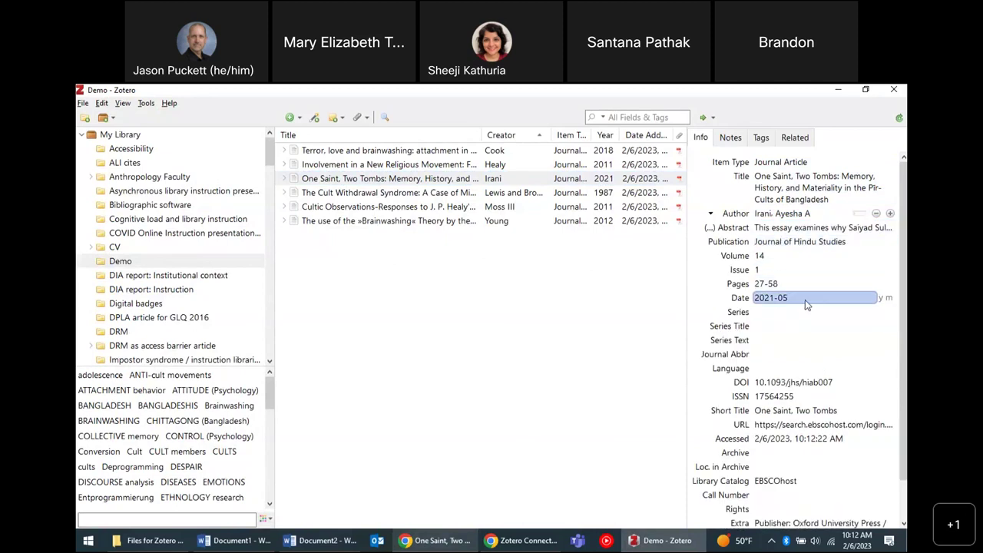
{"action": "left_click", "coordinate": [805, 269]}
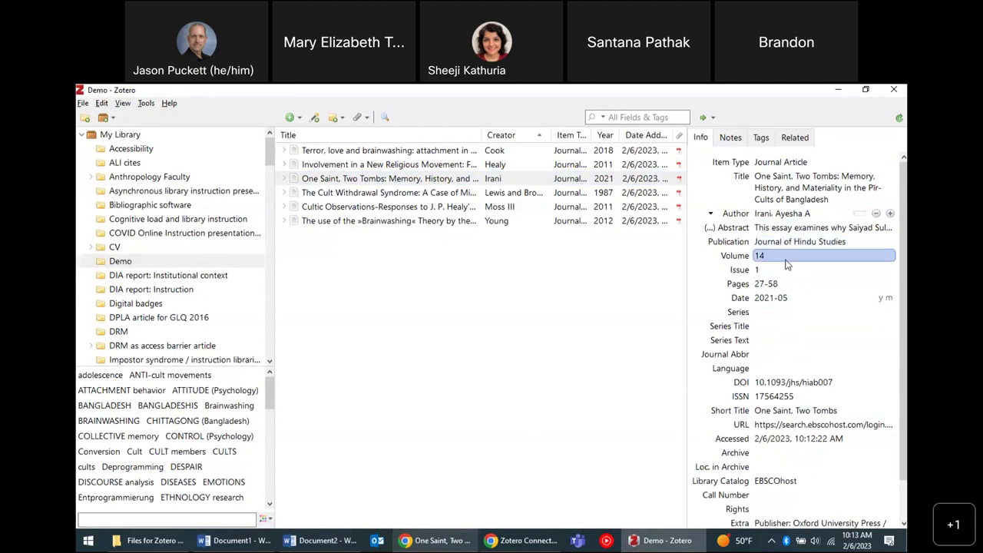
Return to the EBSCOhost results in Chrome, open the article "The Monze Rain Festival" and save it to Zotero with the Connector.
{"action": "left_click", "coordinate": [641, 322]}
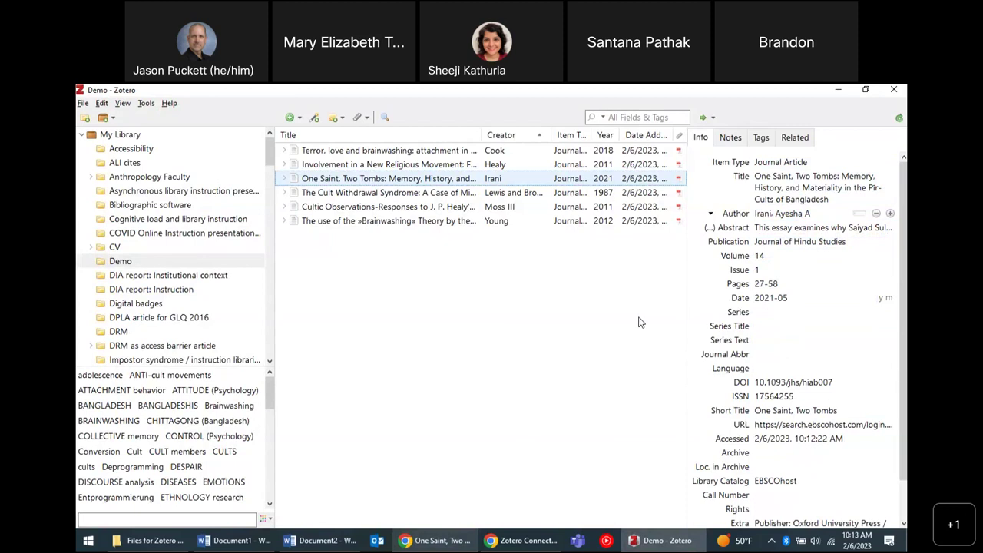
{"action": "key", "text": "alt+Tab"}
{"action": "key", "text": "F5"}
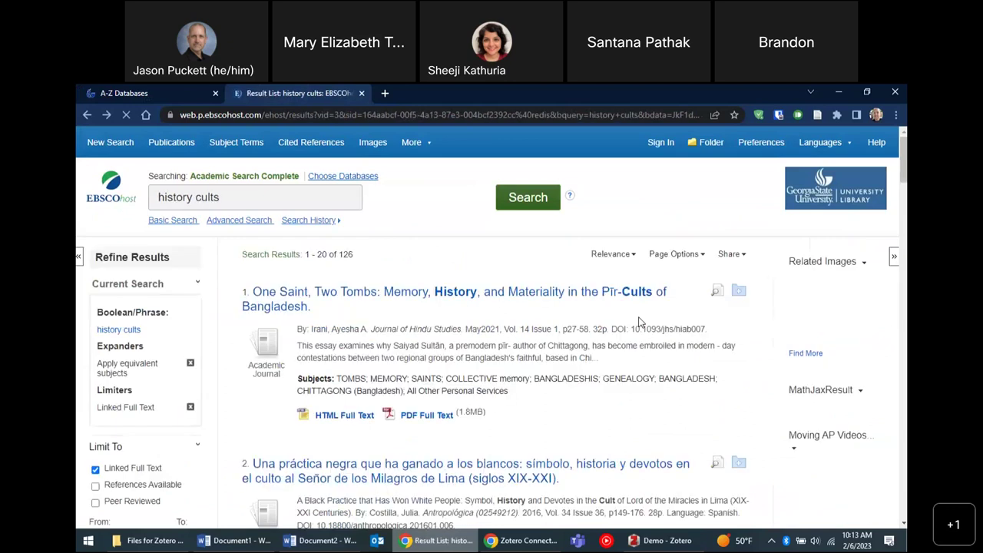
{"action": "scroll", "coordinate": [638, 321], "scroll_direction": "down", "scroll_amount": 4}
{"action": "scroll", "coordinate": [638, 321], "scroll_direction": "down", "scroll_amount": 5}
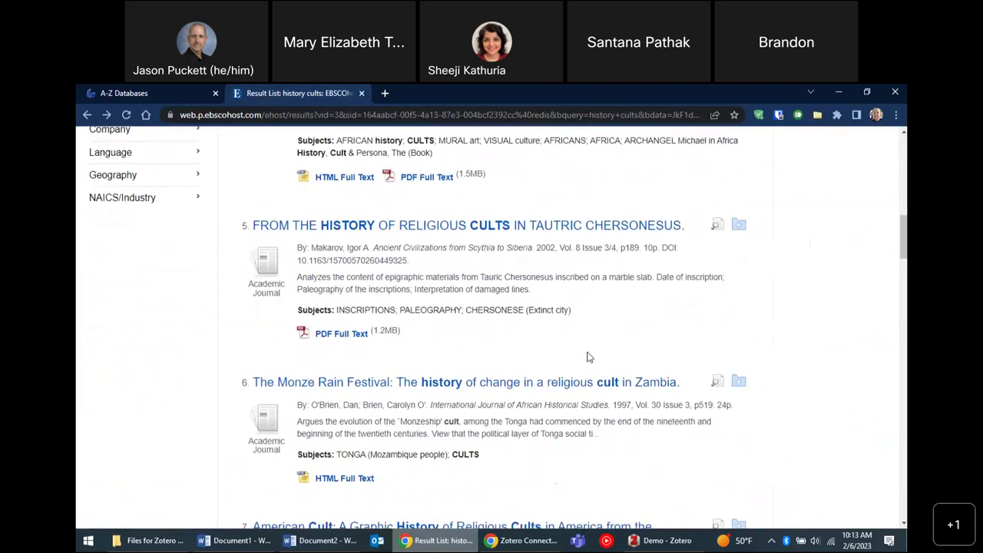
{"action": "left_click", "coordinate": [549, 383]}
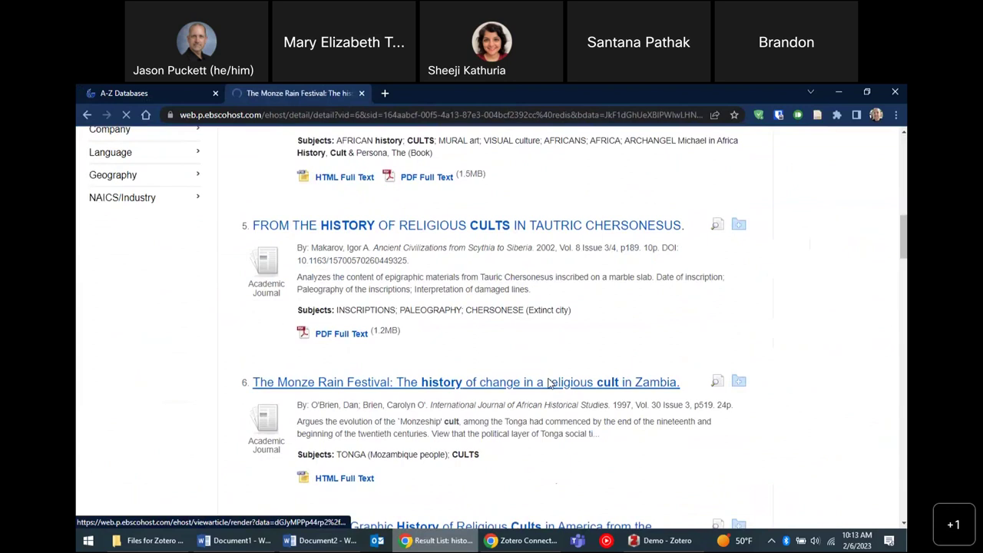
{"action": "left_click", "coordinate": [819, 115]}
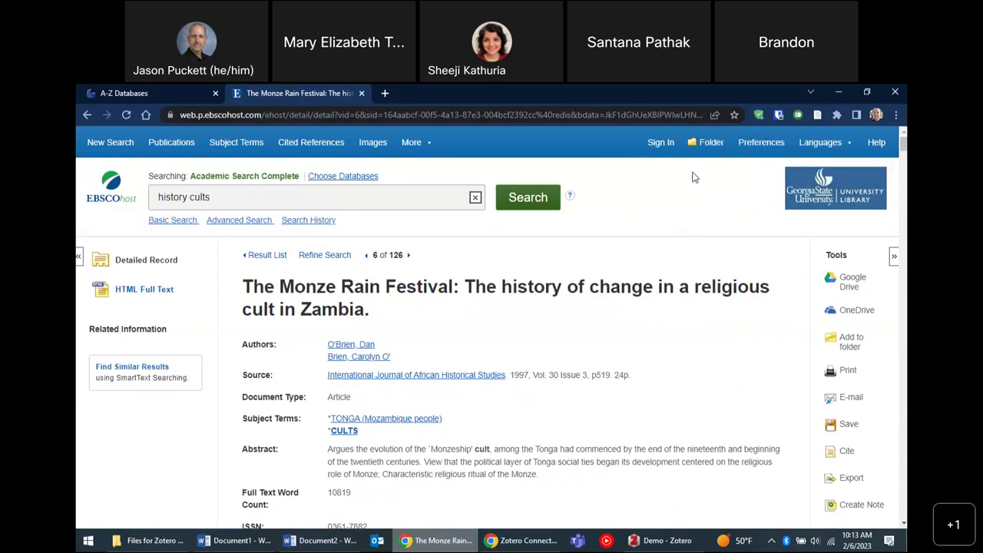
Compare the Monze Rain Festival entry in Zotero with its EBSCOhost record, checking the title, authors, abstract and available full text.
{"action": "key", "text": "alt+Tab"}
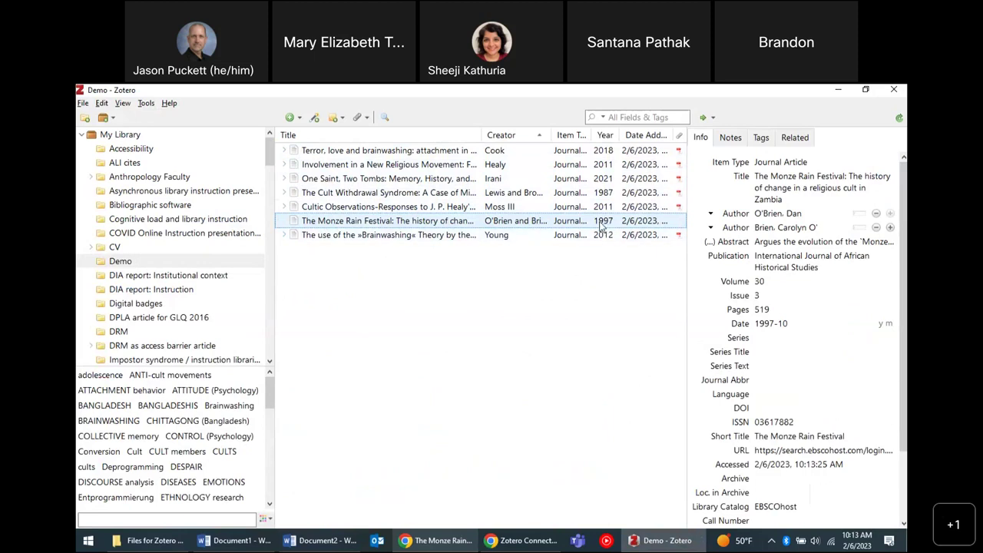
{"action": "key", "text": "alt+Tab"}
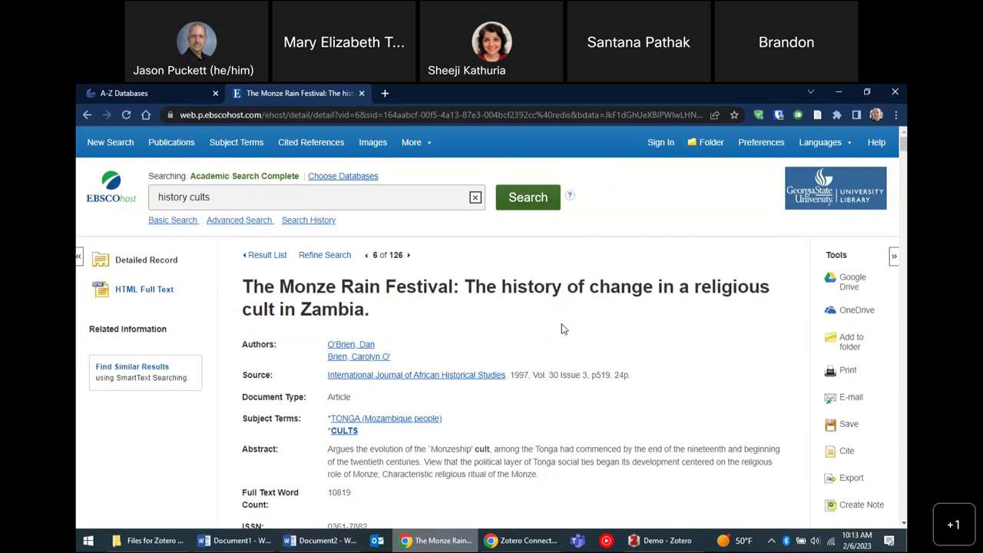
{"action": "key", "text": "alt+Tab"}
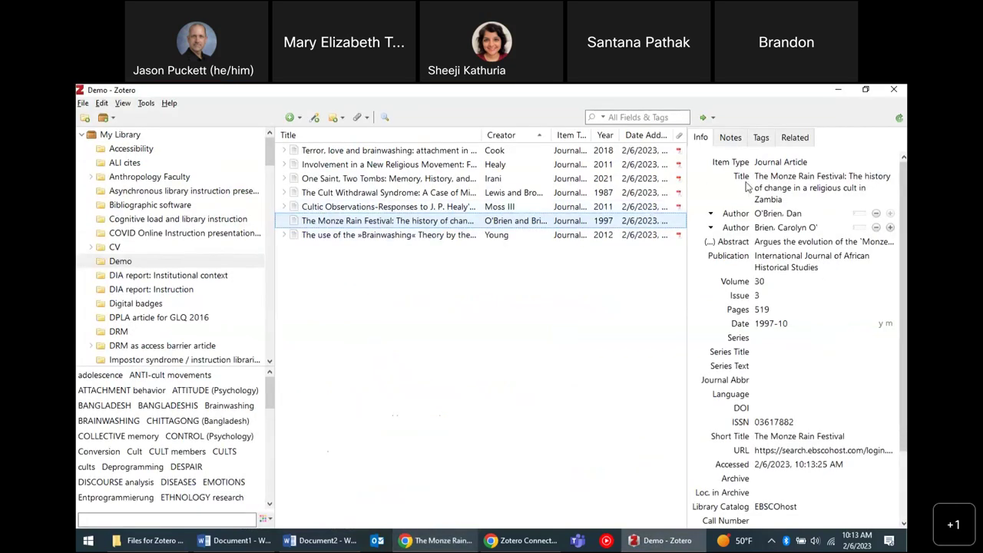
{"action": "left_click", "coordinate": [772, 242]}
{"action": "key", "text": "Escape"}
{"action": "key", "text": "alt+Tab"}
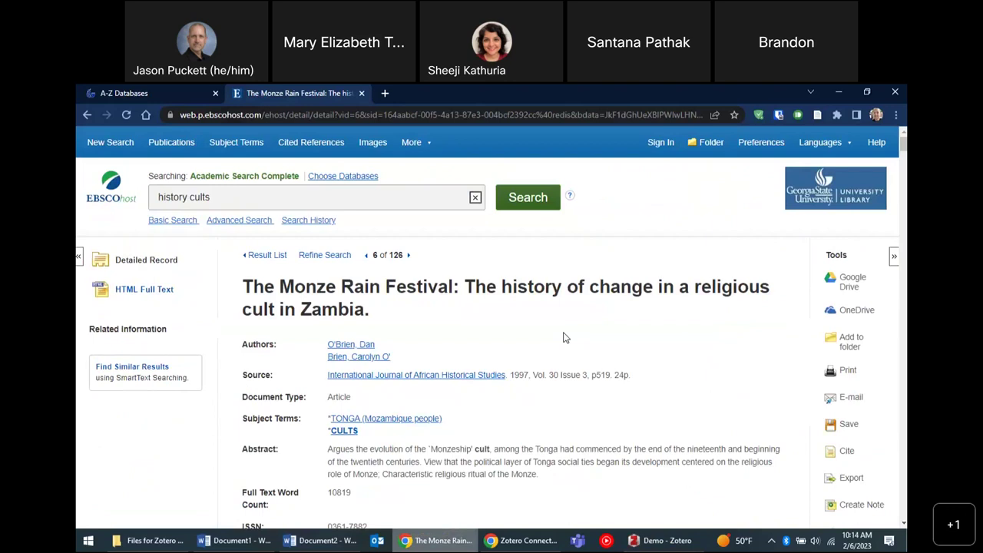
Go back to the "history cults" results in EBSCOhost and open the Connector's item selector to browse the articles it offers.
{"action": "left_click", "coordinate": [87, 116]}
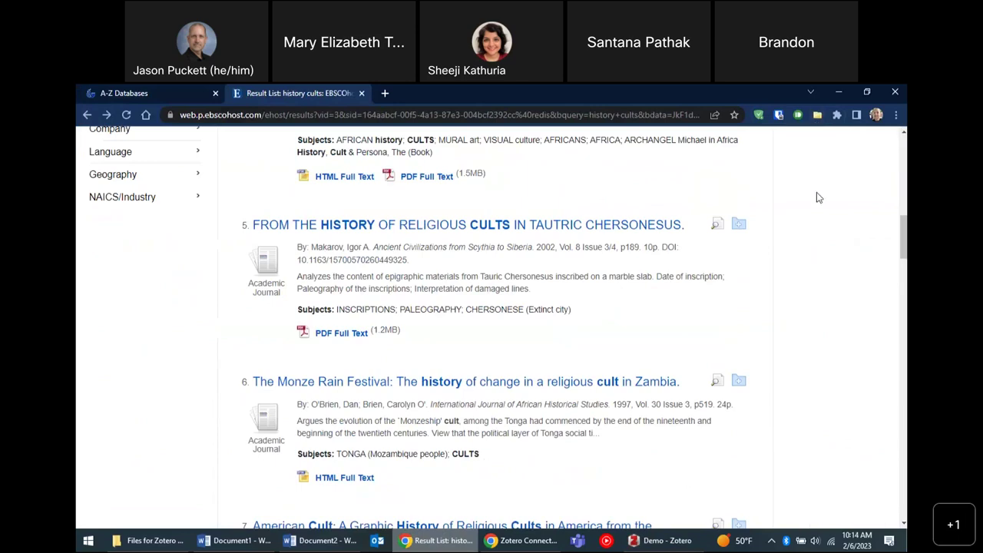
{"action": "scroll", "coordinate": [817, 197], "scroll_direction": "up", "scroll_amount": 10}
{"action": "scroll", "coordinate": [817, 197], "scroll_direction": "up", "scroll_amount": 2}
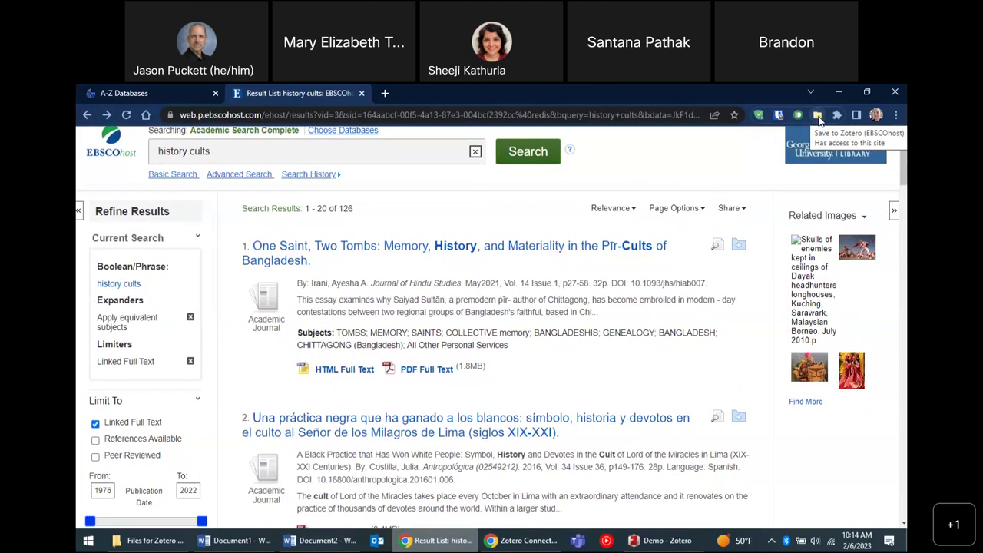
{"action": "left_click", "coordinate": [819, 116]}
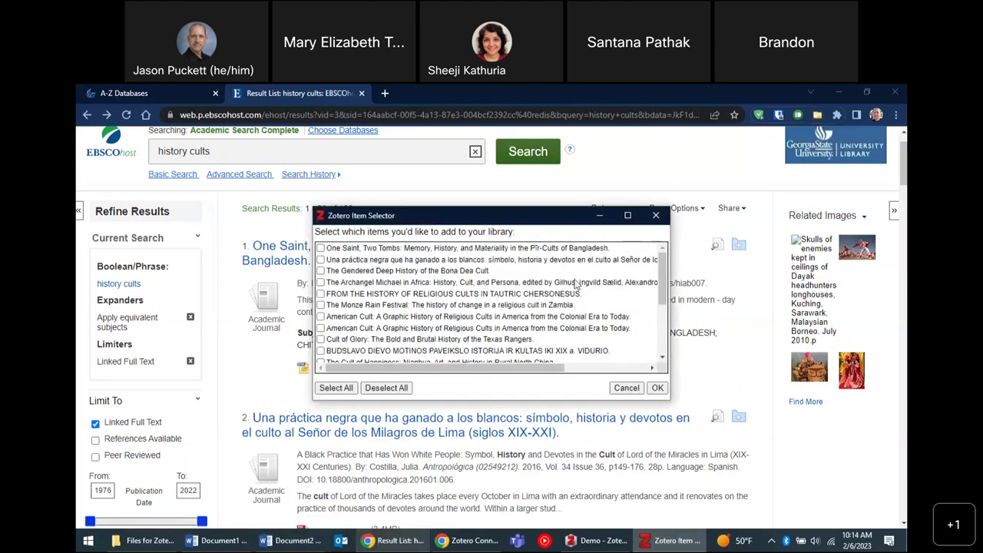
{"action": "scroll", "coordinate": [567, 295], "scroll_direction": "down", "scroll_amount": 3}
{"action": "scroll", "coordinate": [567, 296], "scroll_direction": "up", "scroll_amount": 3}
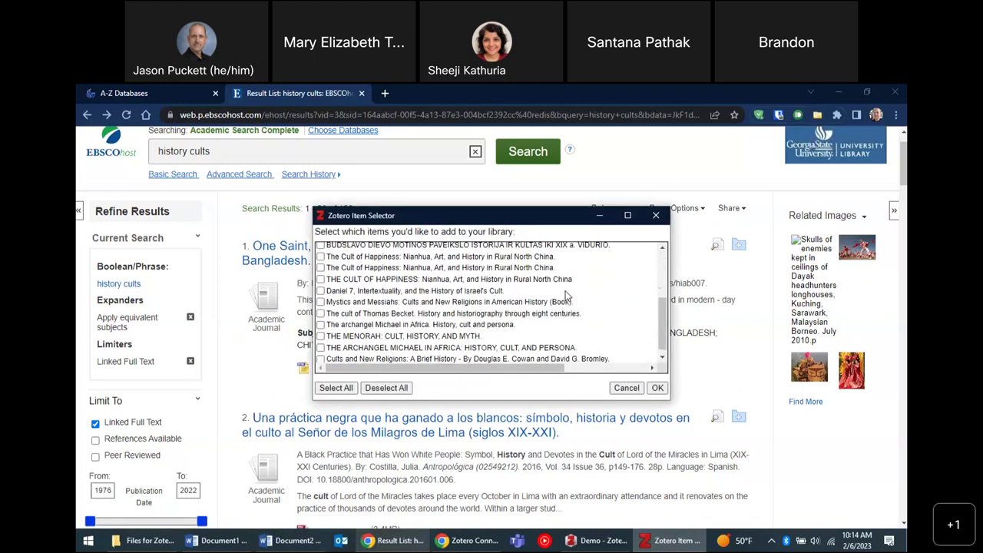
{"action": "scroll", "coordinate": [567, 295], "scroll_direction": "up", "scroll_amount": 1}
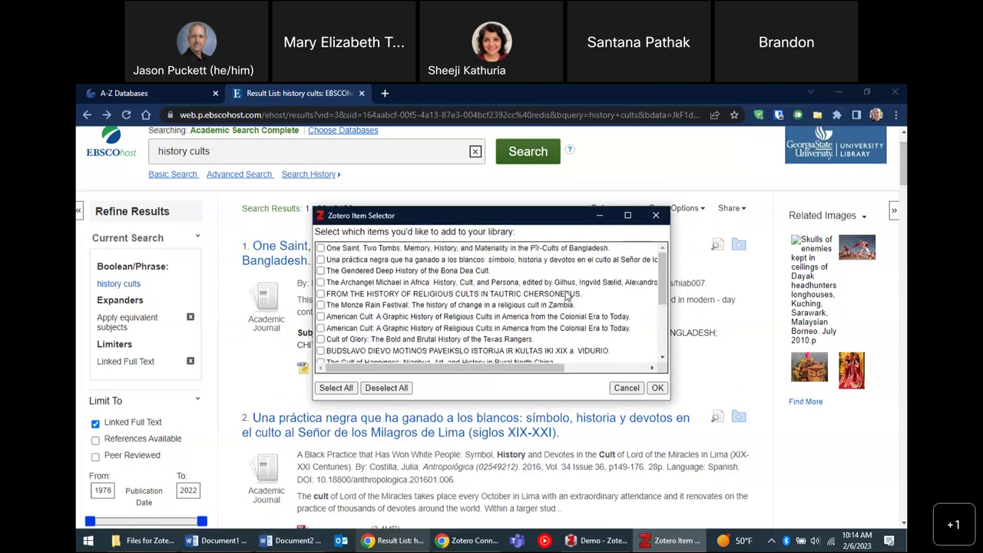
Try selecting several individual articles and all articles in the item selector, and clear the selection.
{"action": "left_click", "coordinate": [567, 296]}
{"action": "left_click", "coordinate": [527, 306]}
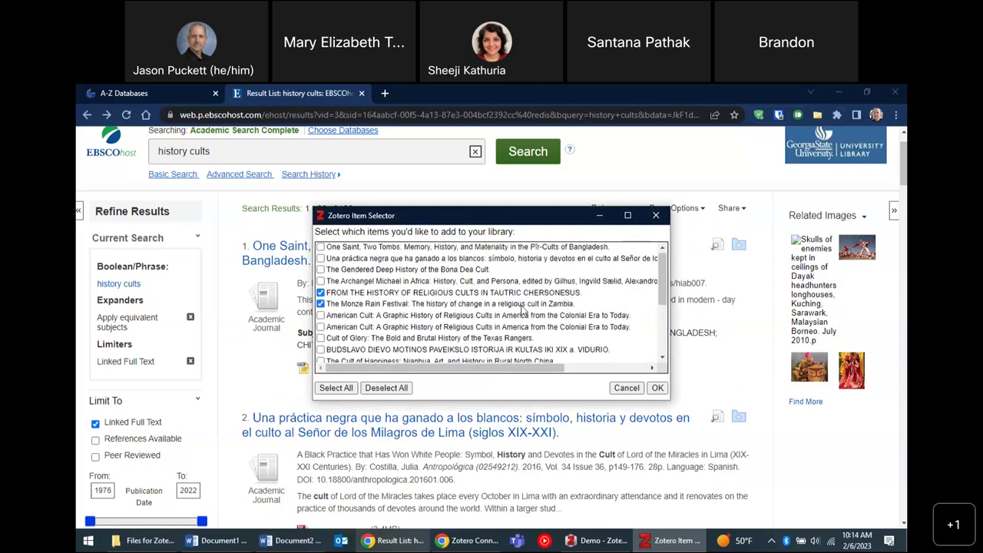
{"action": "left_click", "coordinate": [490, 328]}
{"action": "left_click", "coordinate": [482, 350]}
{"action": "left_click", "coordinate": [345, 390]}
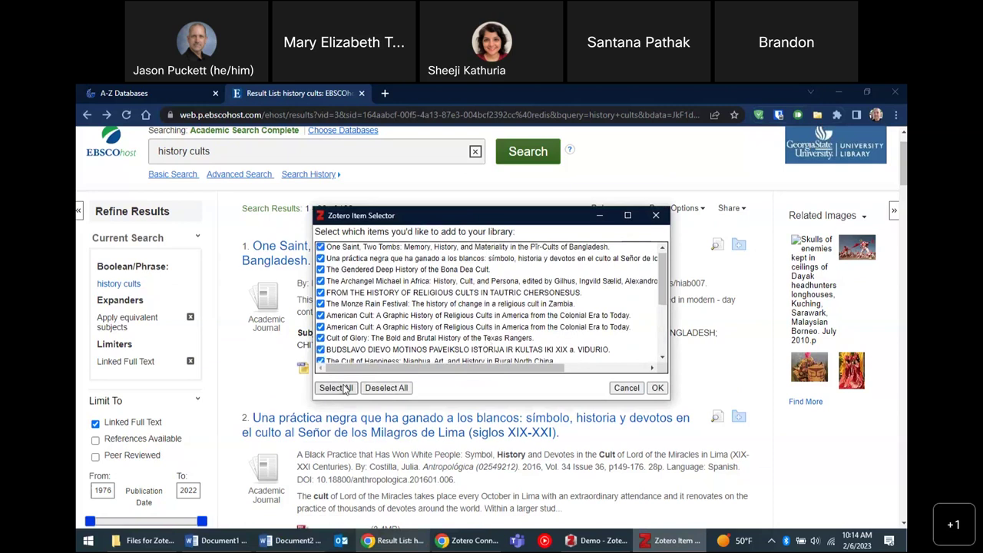
{"action": "left_click", "coordinate": [387, 388]}
{"action": "left_click", "coordinate": [336, 389]}
{"action": "left_click", "coordinate": [387, 388]}
Save the Tautric Chersonesus, Monze Rain Festival, BUDSLAVO DIEVO MOTINOS and Cult of Glory articles to the Demo collection and view them in Zotero.
{"action": "left_click", "coordinate": [418, 295]}
{"action": "left_click", "coordinate": [422, 305]}
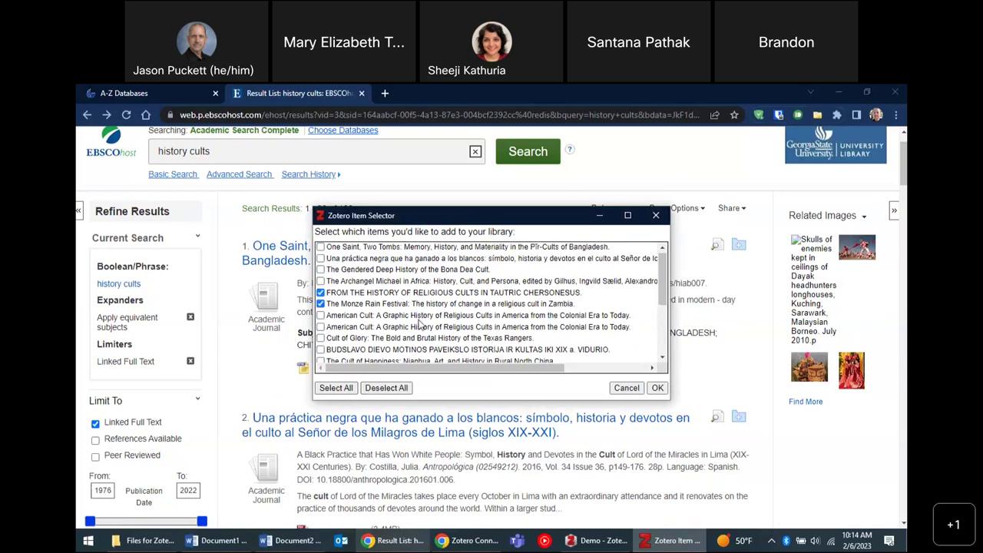
{"action": "left_click", "coordinate": [420, 351]}
{"action": "left_click", "coordinate": [458, 340]}
{"action": "left_click", "coordinate": [656, 388]}
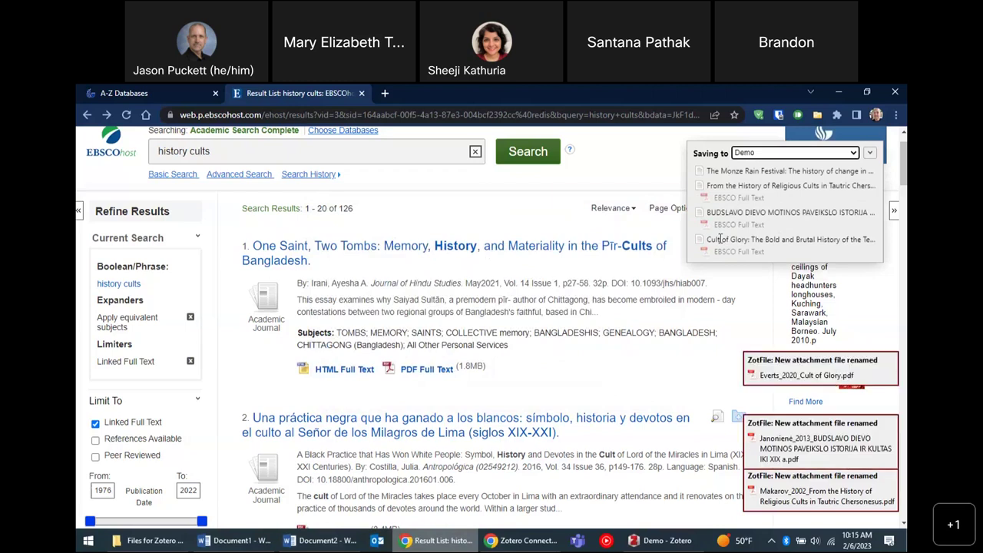
{"action": "left_click", "coordinate": [659, 542]}
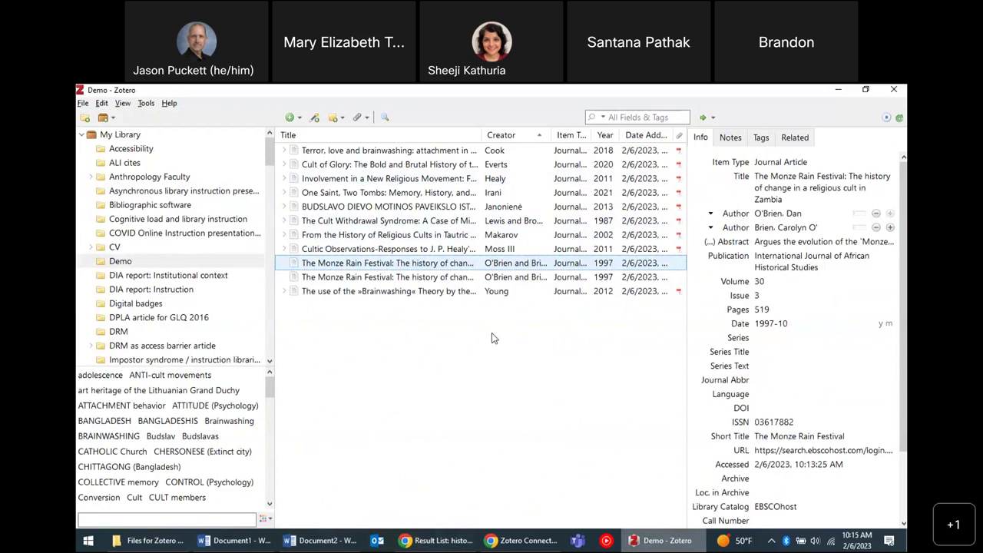
Compare the Connector on the "One Saint, Two Tombs" record and on the EBSCOhost result list, closing the item selector without saving.
{"action": "key", "text": "alt+Tab"}
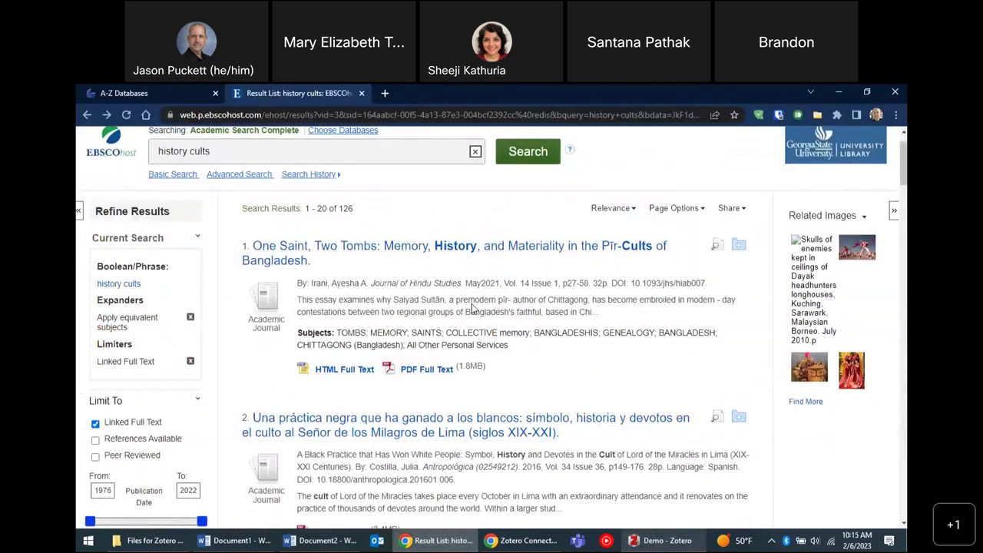
{"action": "left_click", "coordinate": [621, 247]}
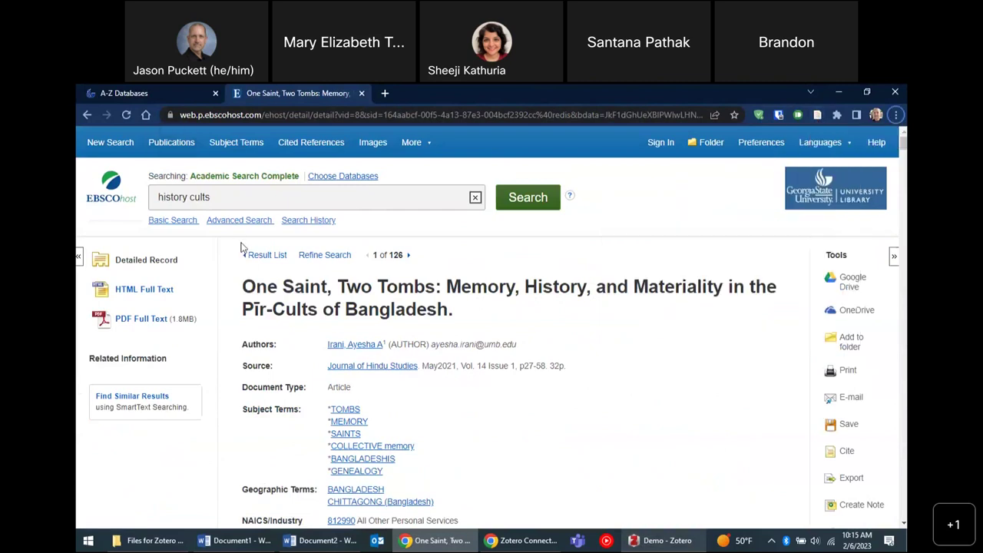
{"action": "left_click", "coordinate": [268, 259]}
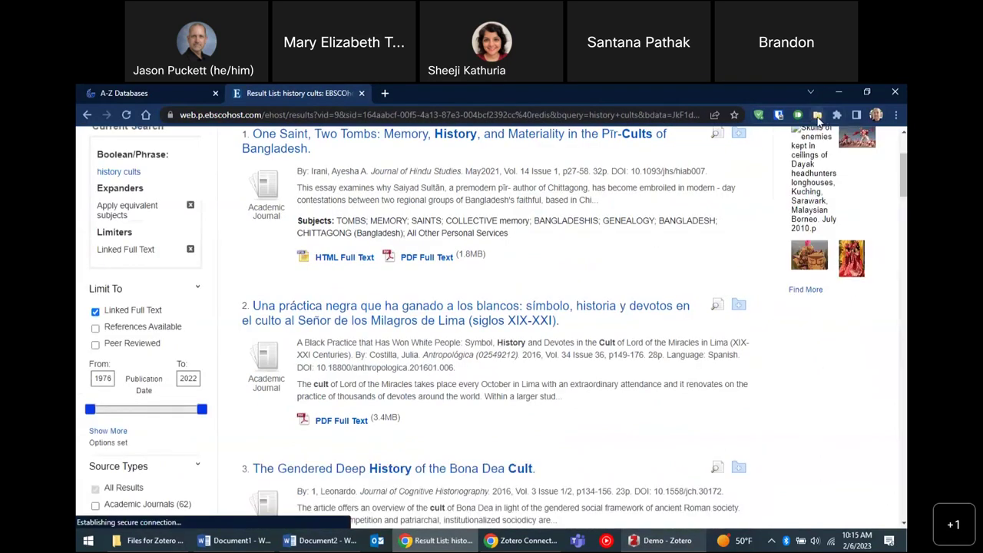
{"action": "left_click", "coordinate": [817, 116]}
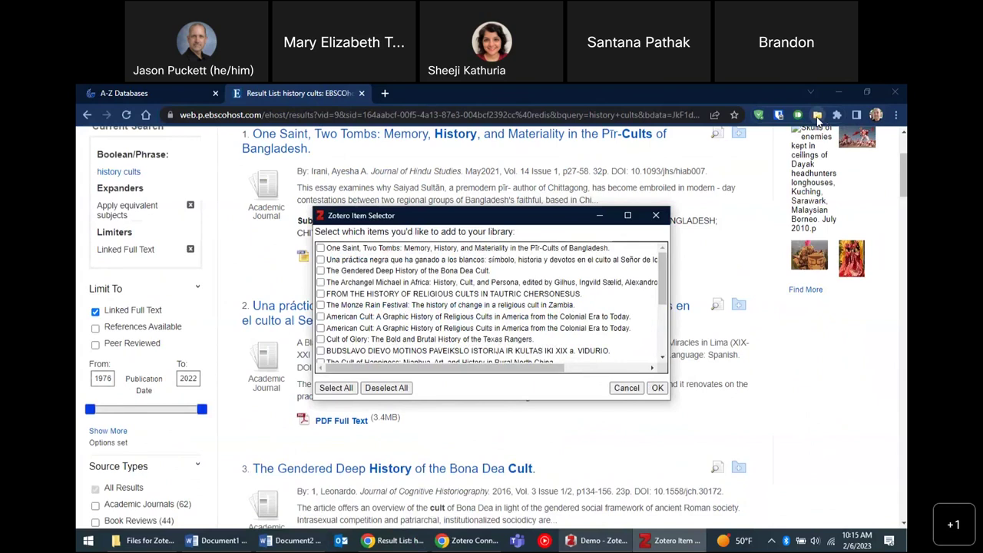
{"action": "left_click", "coordinate": [656, 216]}
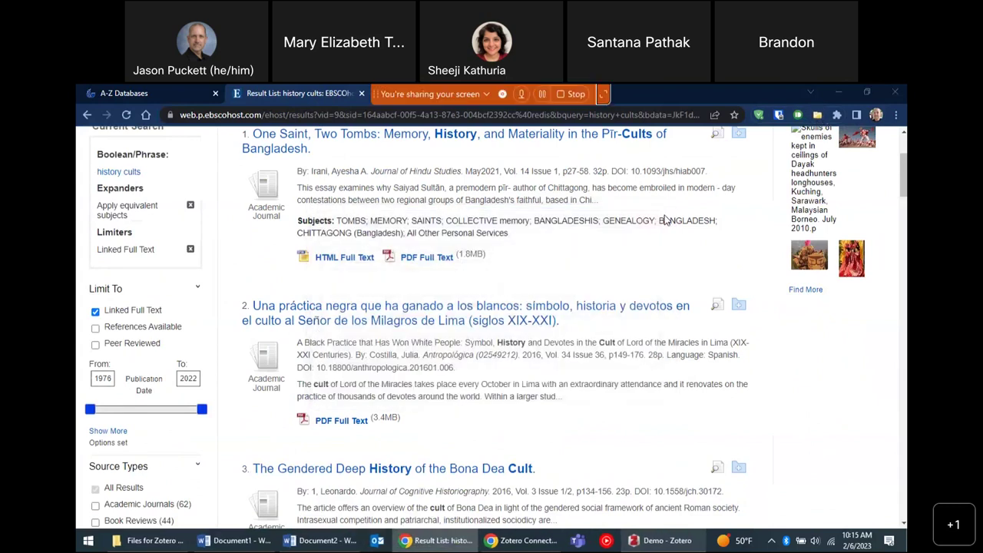
Switch to Zotero and review the second author and volume fields of the Monze Rain Festival article.
{"action": "key", "text": "alt+Tab"}
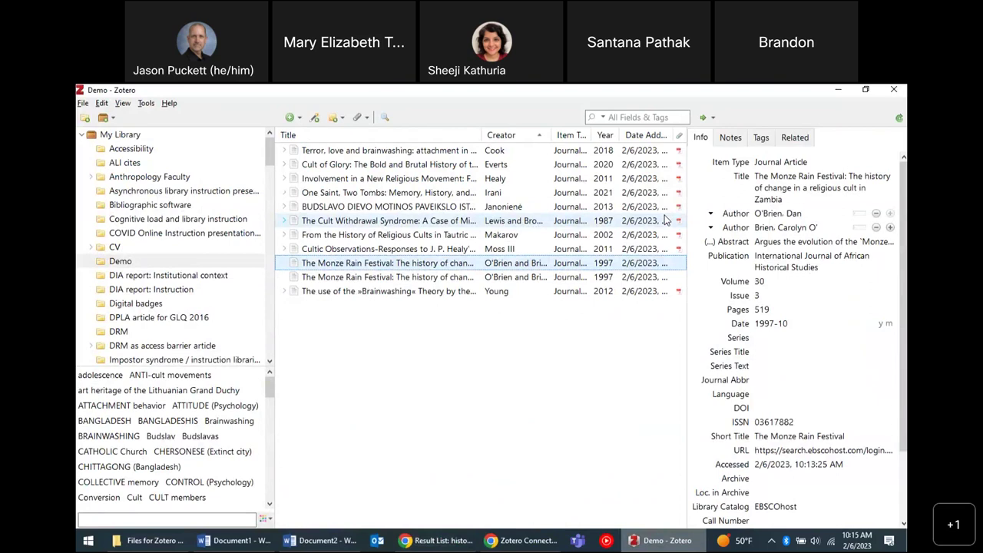
{"action": "left_click", "coordinate": [799, 231]}
{"action": "key", "text": "Return"}
{"action": "left_click", "coordinate": [778, 278]}
{"action": "key", "text": "Return"}
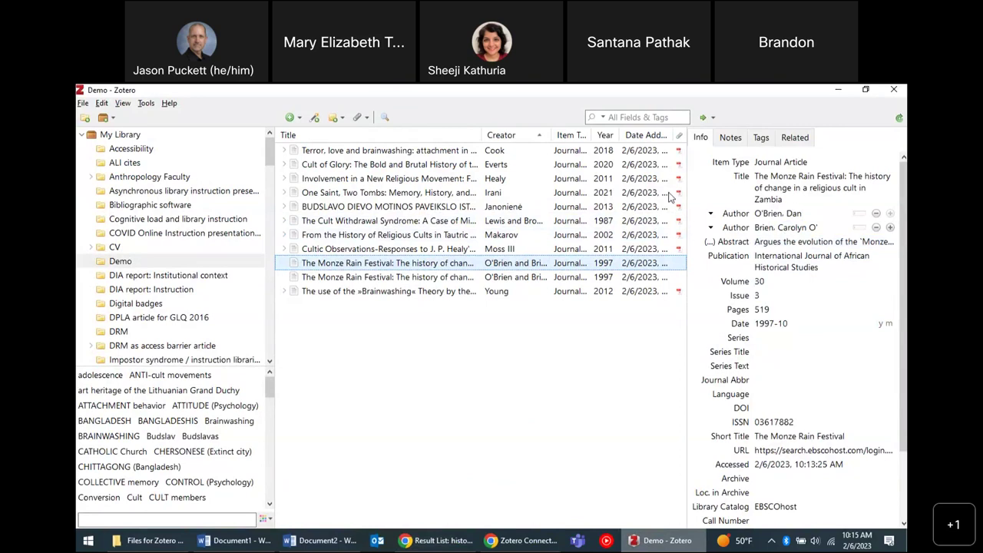
Select the BUDSLAVO DIEVO MOTINOS article and convert its all-capitals title to title case.
{"action": "left_click", "coordinate": [501, 208]}
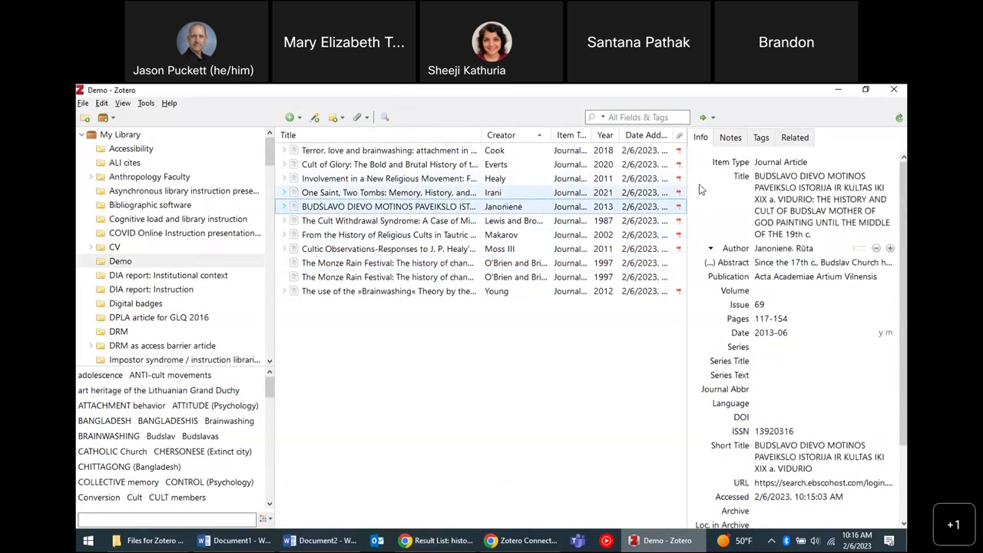
{"action": "left_click", "coordinate": [808, 199]}
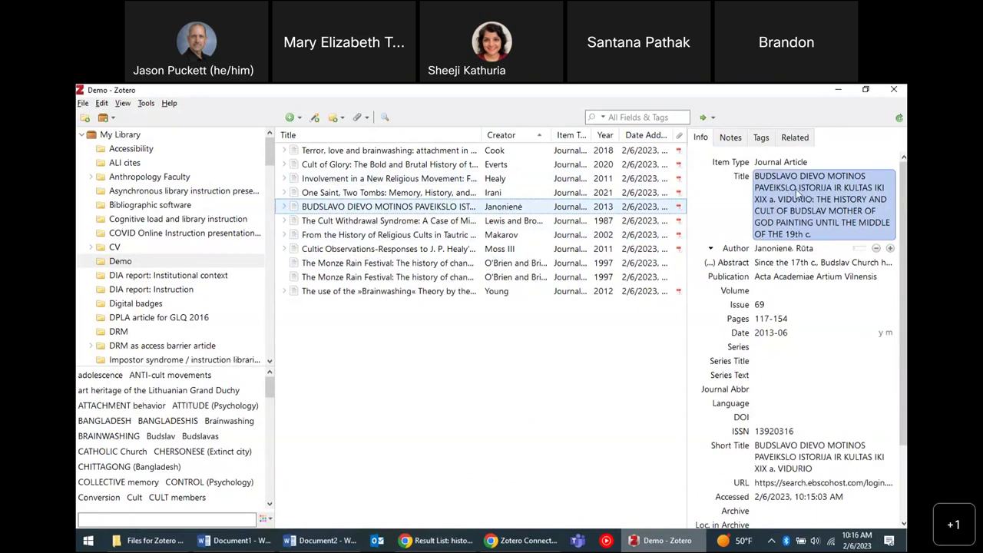
{"action": "key", "text": "Return"}
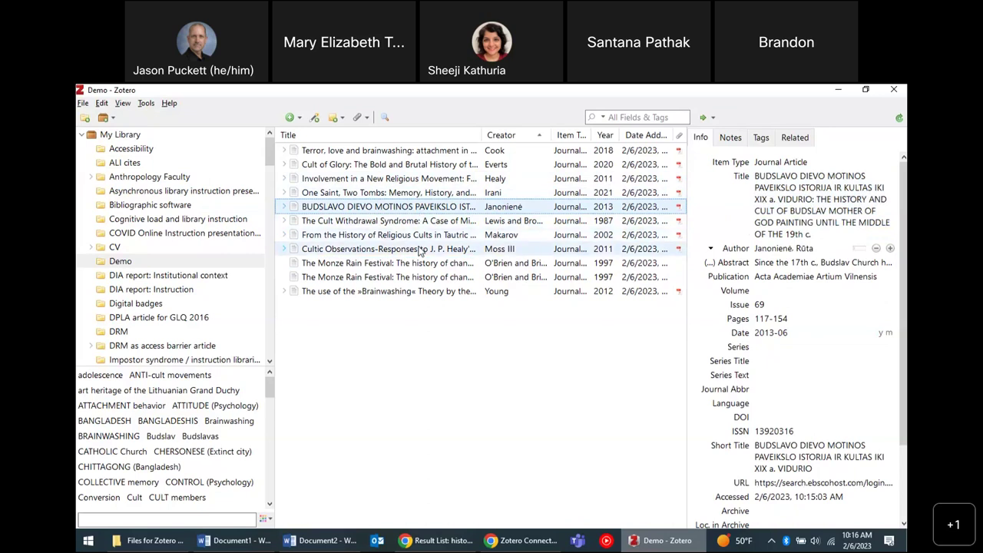
{"action": "left_click", "coordinate": [805, 235]}
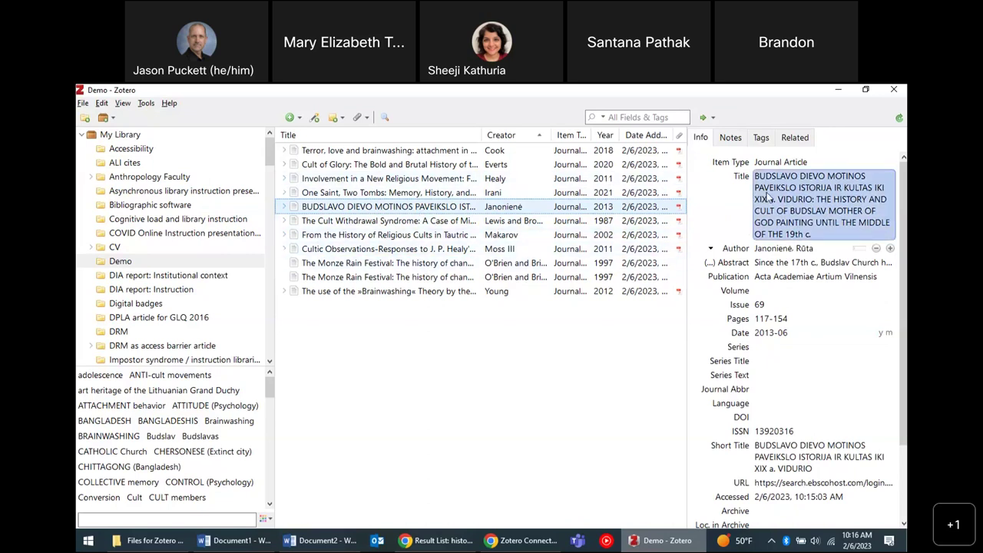
{"action": "left_click", "coordinate": [810, 276]}
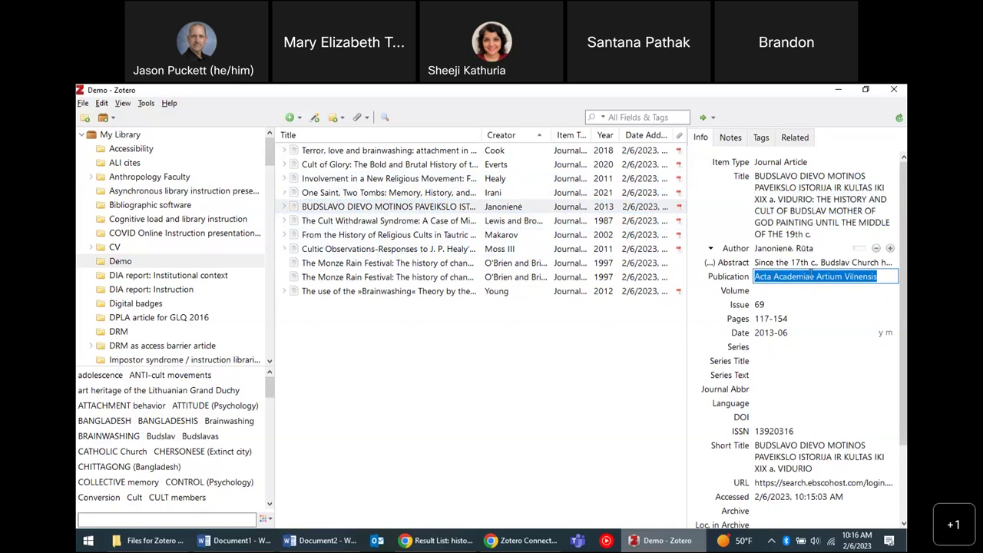
{"action": "left_click", "coordinate": [819, 227]}
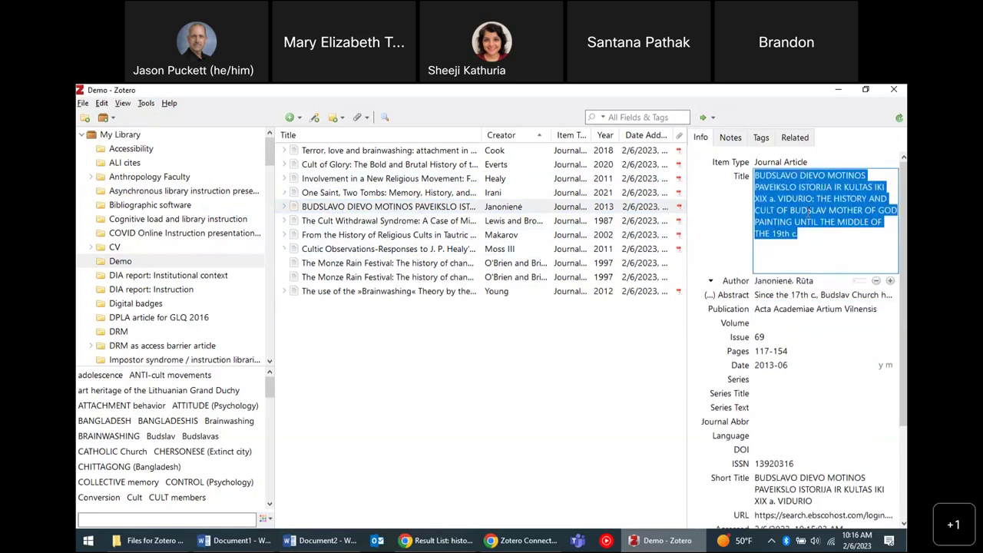
{"action": "left_click", "coordinate": [717, 214]}
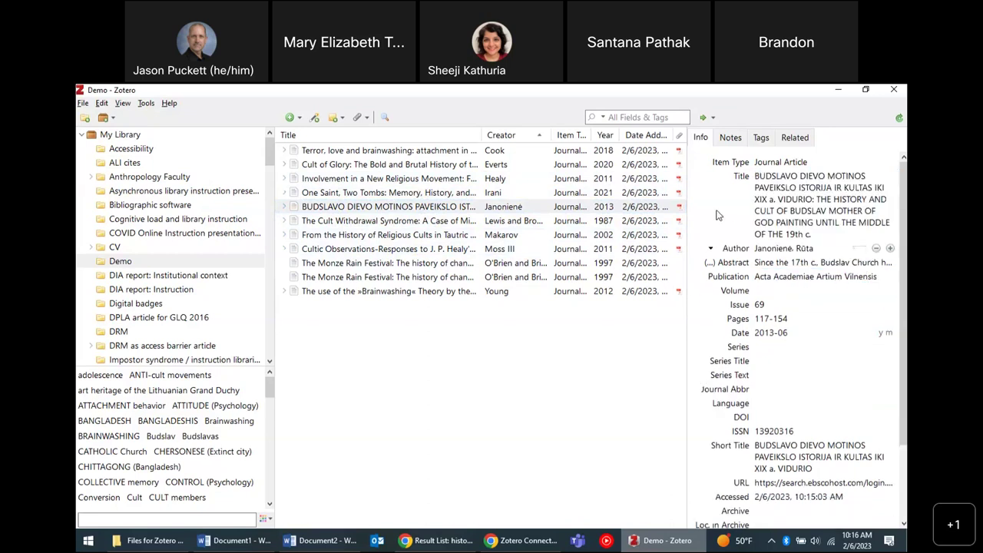
{"action": "right_click", "coordinate": [797, 193]}
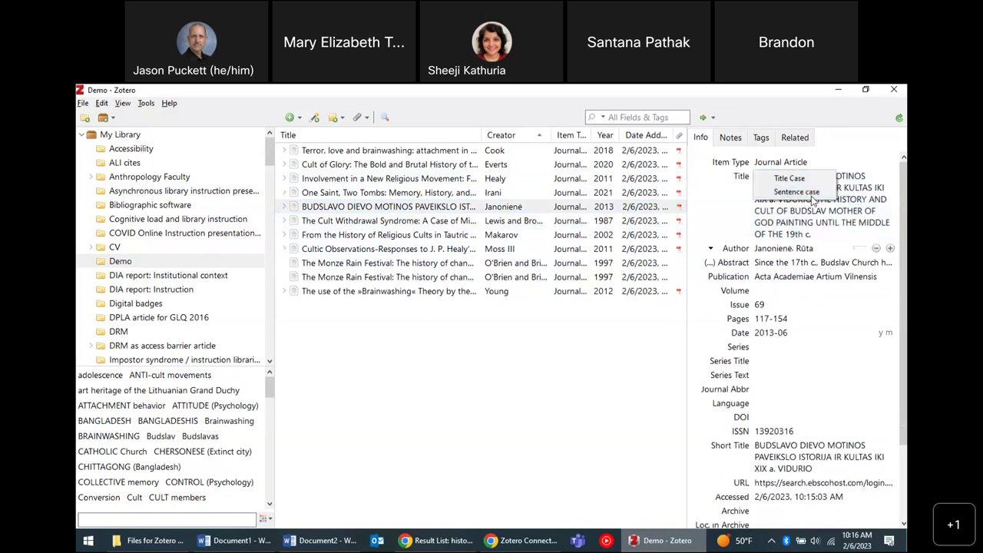
{"action": "left_click", "coordinate": [807, 182]}
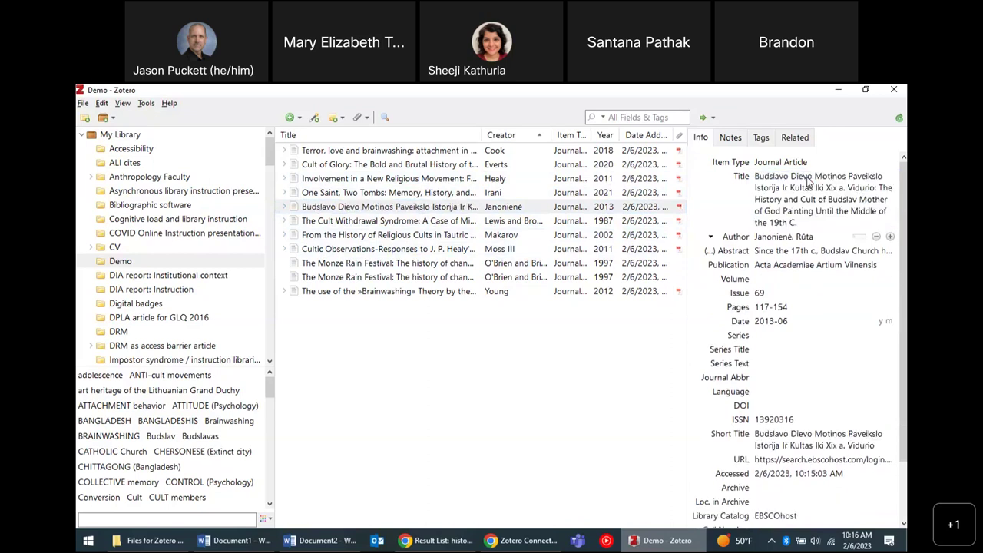
Convert the title of the Budslavo Dievo Motinos article to sentence case.
{"action": "left_click", "coordinate": [798, 198]}
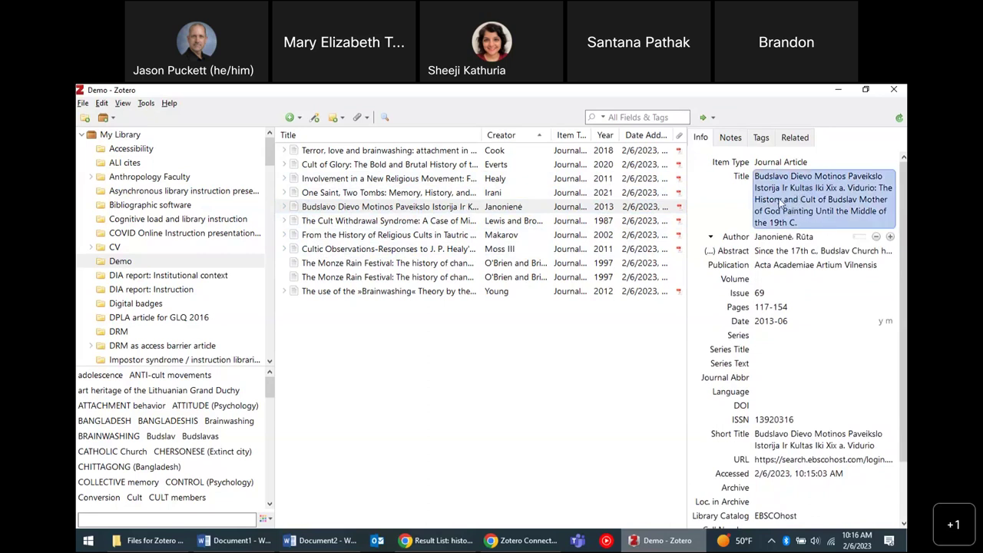
{"action": "right_click", "coordinate": [789, 197]}
{"action": "left_click", "coordinate": [791, 192]}
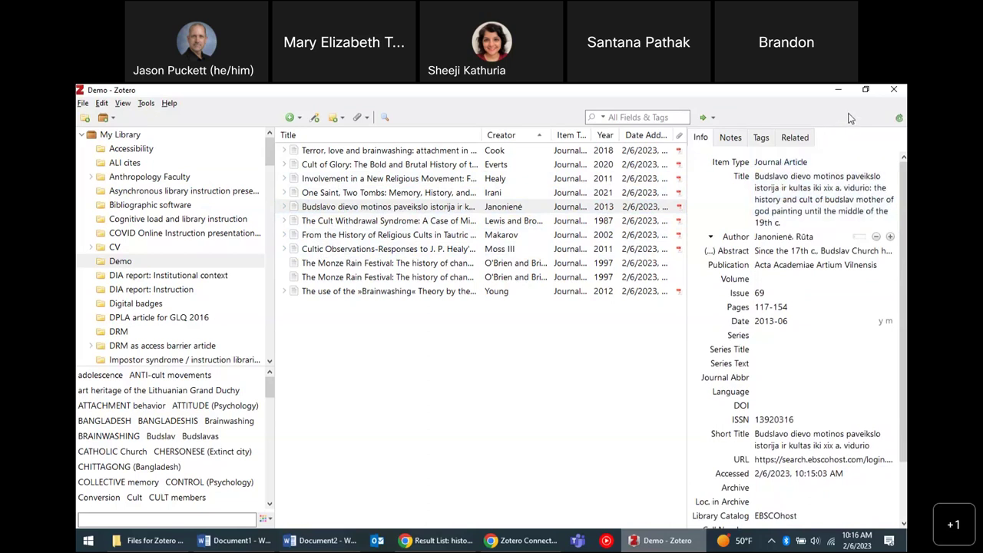
{"action": "left_click", "coordinate": [763, 186]}
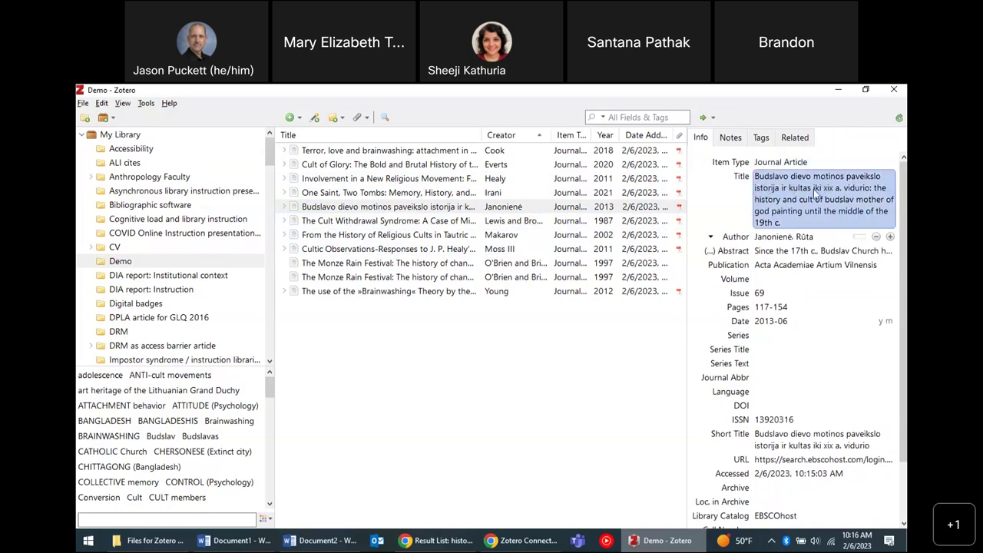
{"action": "left_click", "coordinate": [744, 171]}
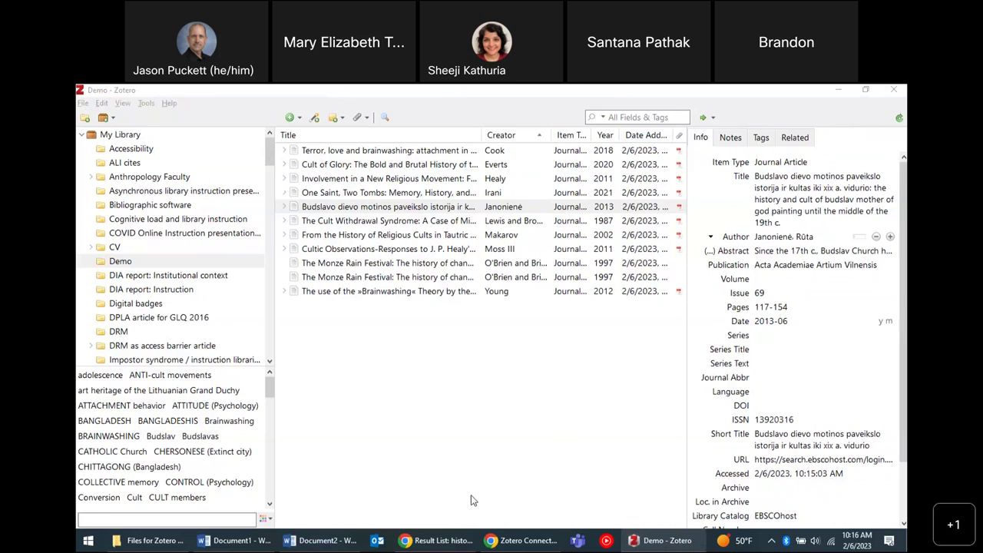
Switch to the EBSCOhost result list in Chrome and add the first four history cults results to the folder.
{"action": "left_click", "coordinate": [436, 541]}
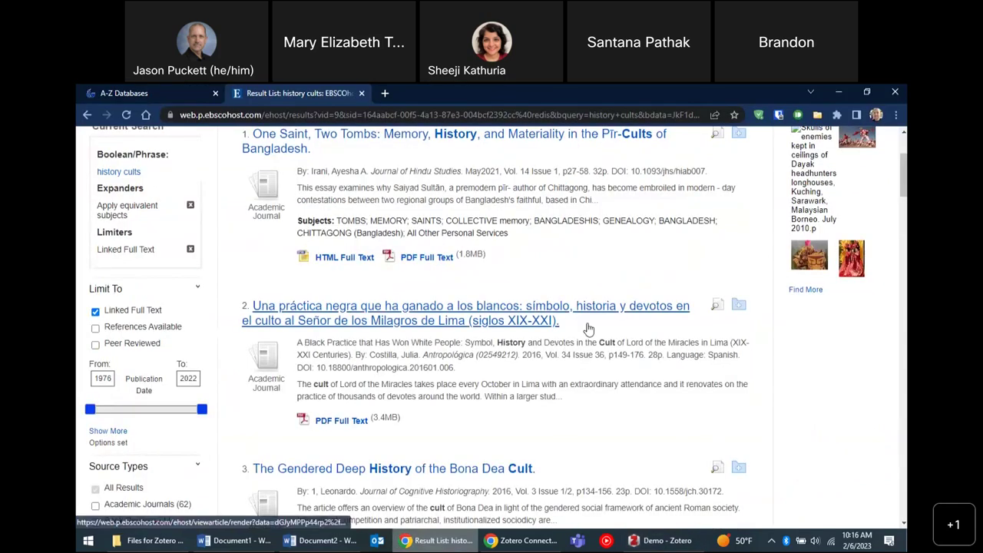
{"action": "scroll", "coordinate": [589, 329], "scroll_direction": "up", "scroll_amount": 2}
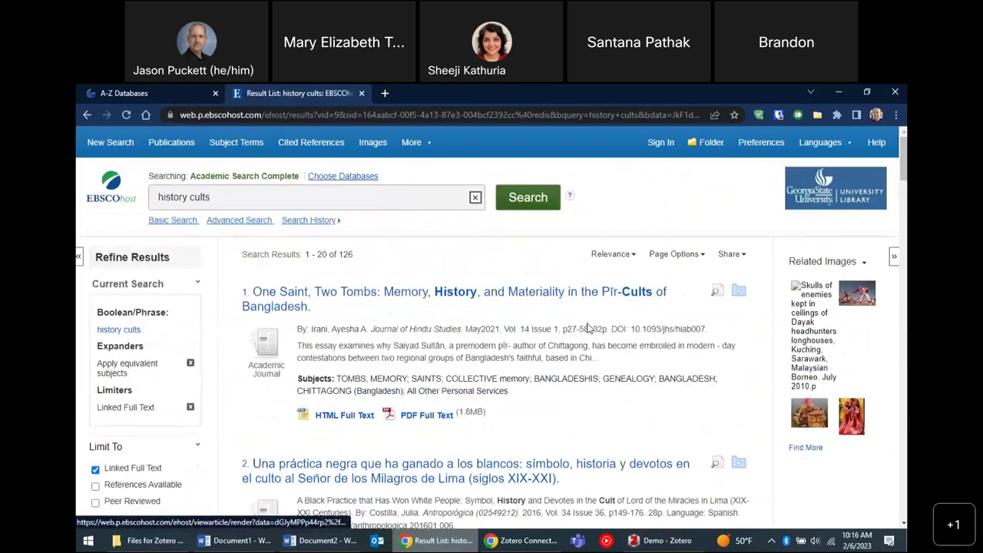
{"action": "left_click", "coordinate": [744, 291]}
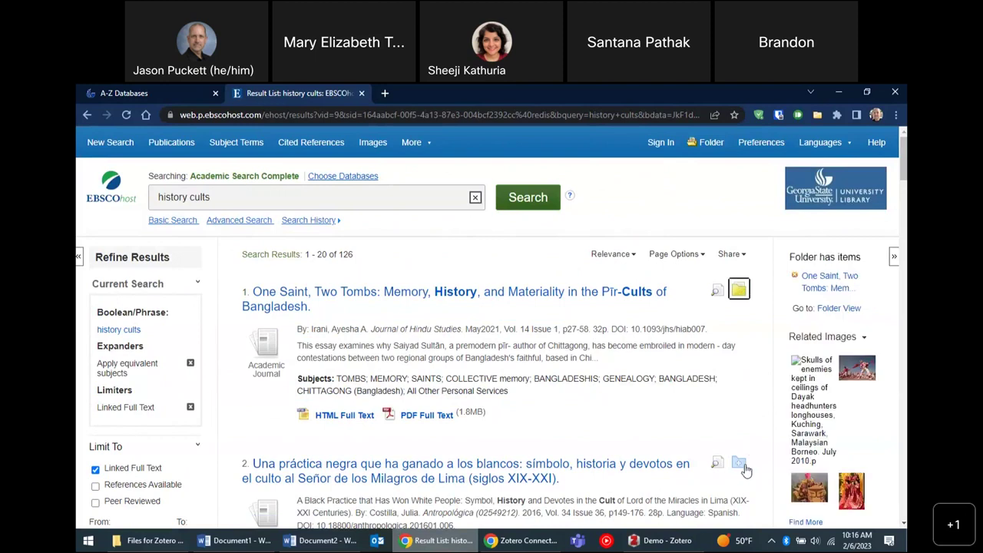
{"action": "left_click", "coordinate": [741, 465]}
{"action": "scroll", "coordinate": [744, 465], "scroll_direction": "down", "scroll_amount": 3}
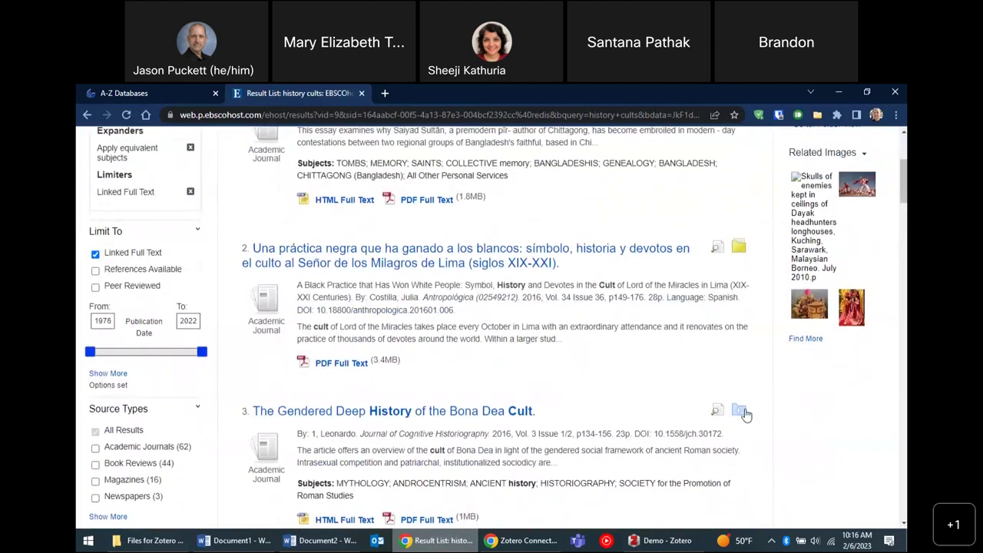
{"action": "left_click", "coordinate": [744, 412]}
{"action": "scroll", "coordinate": [745, 412], "scroll_direction": "down", "scroll_amount": 2}
{"action": "left_click", "coordinate": [739, 440]}
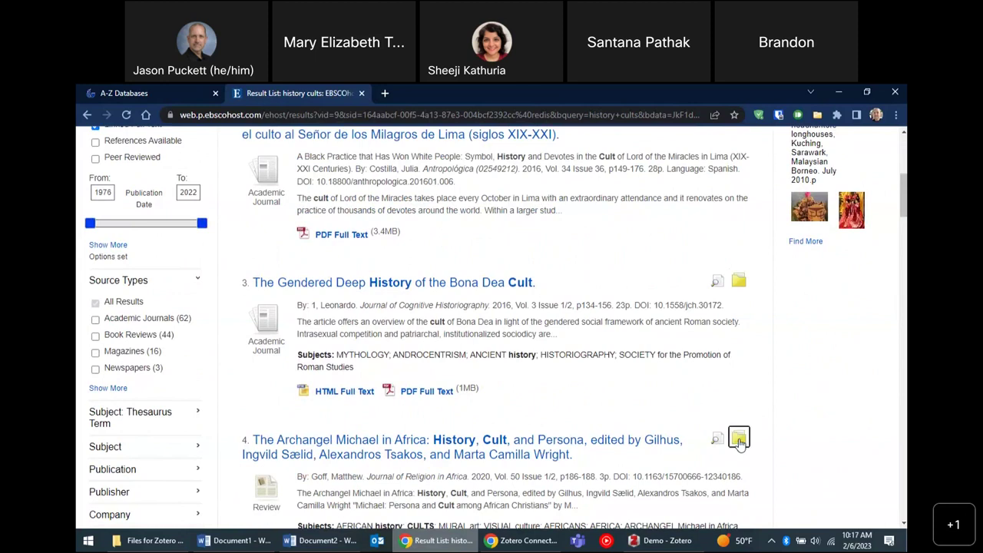
{"action": "scroll", "coordinate": [739, 442], "scroll_direction": "up", "scroll_amount": 5}
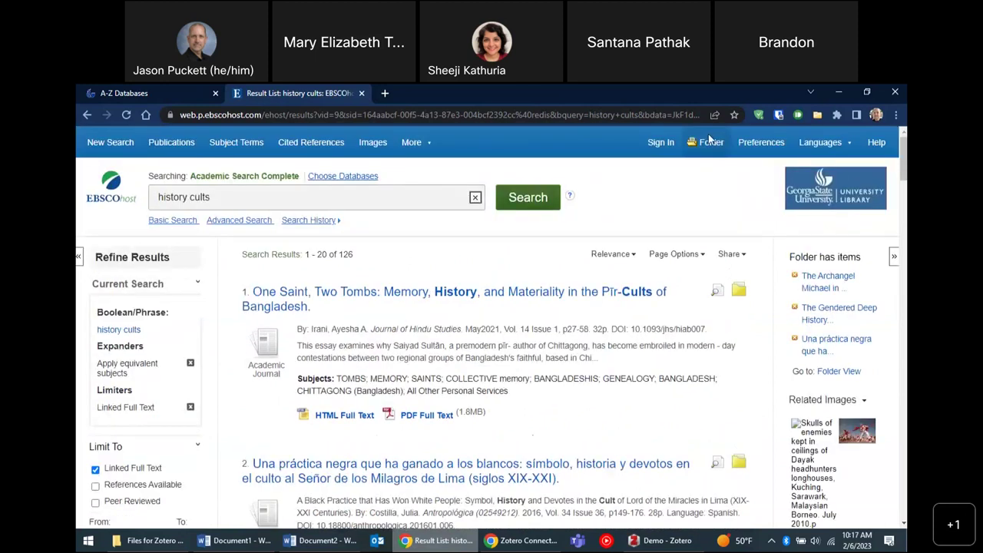
Open the EBSCOhost folder, save all four of its articles with the Zotero Connector, and view them in Zotero.
{"action": "left_click", "coordinate": [711, 143]}
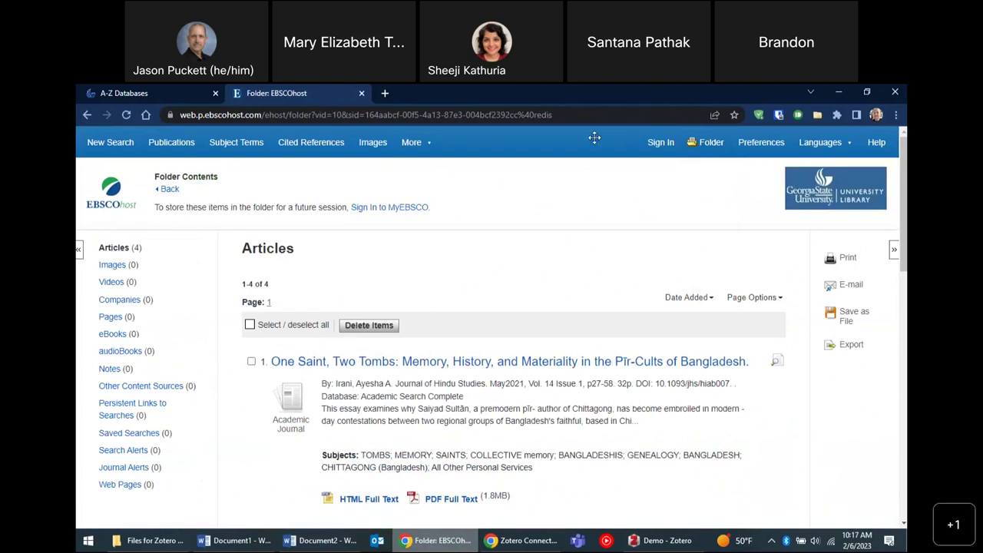
{"action": "scroll", "coordinate": [604, 235], "scroll_direction": "down", "scroll_amount": 3}
{"action": "scroll", "coordinate": [605, 236], "scroll_direction": "up", "scroll_amount": 3}
{"action": "left_click", "coordinate": [811, 146]}
{"action": "left_click", "coordinate": [817, 116]}
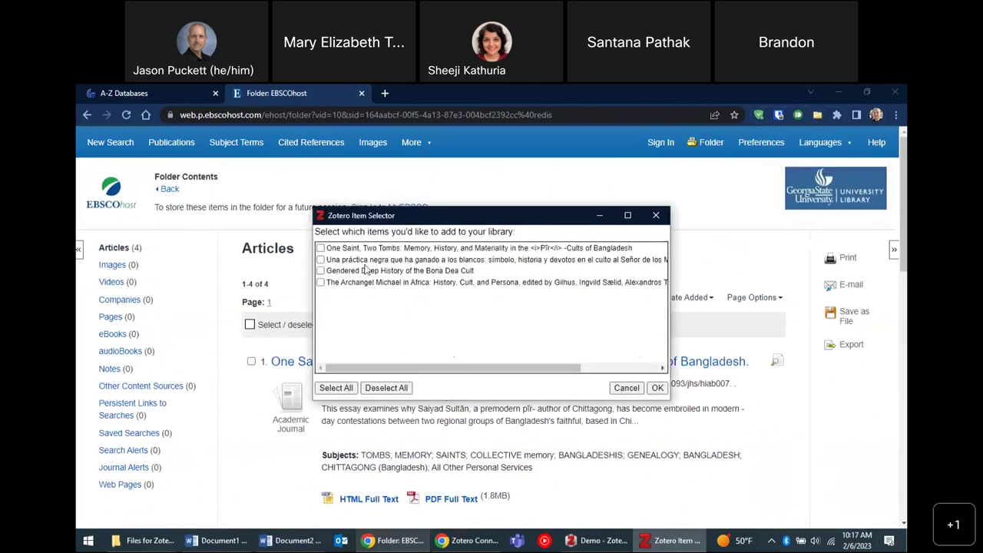
{"action": "left_click", "coordinate": [337, 388]}
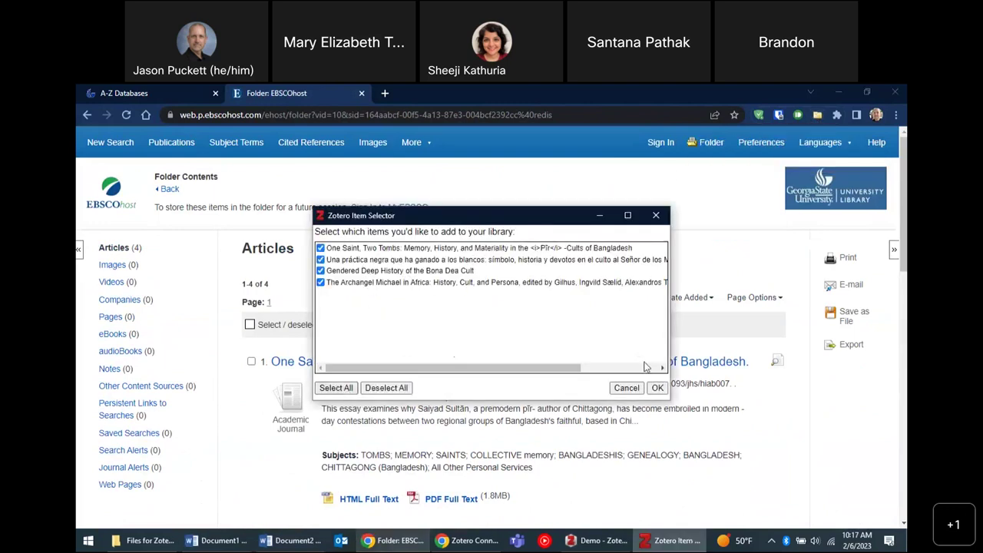
{"action": "left_click", "coordinate": [658, 388]}
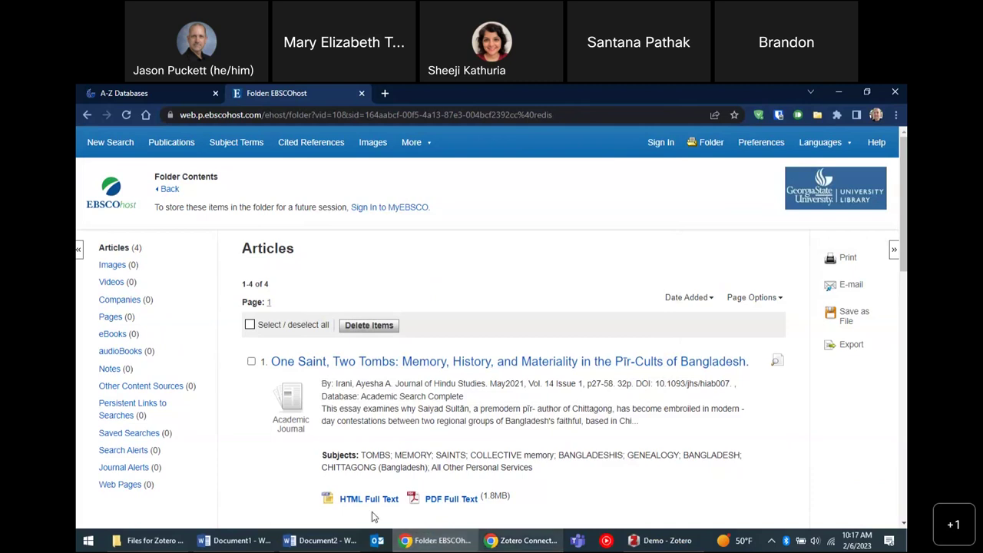
{"action": "left_click", "coordinate": [663, 540]}
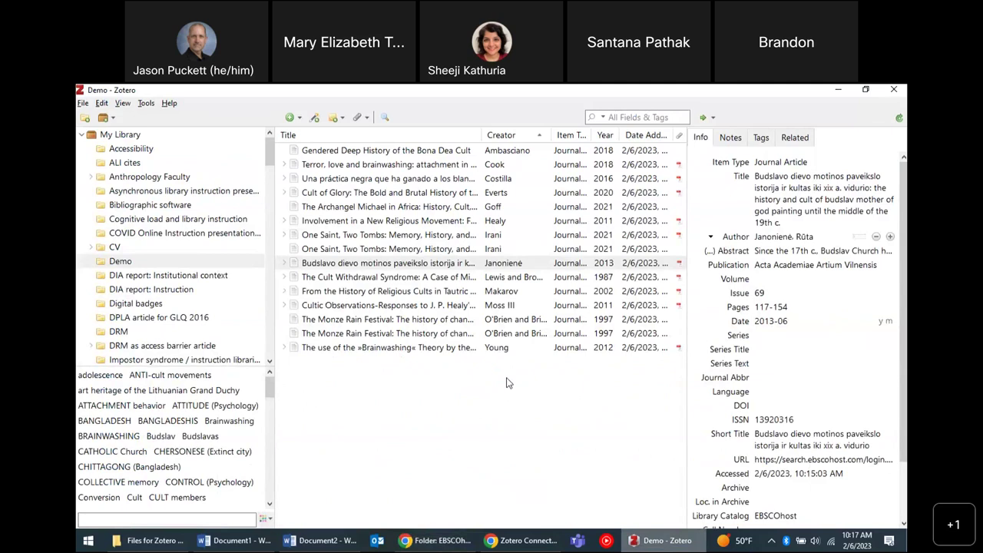
{"action": "left_click", "coordinate": [410, 238]}
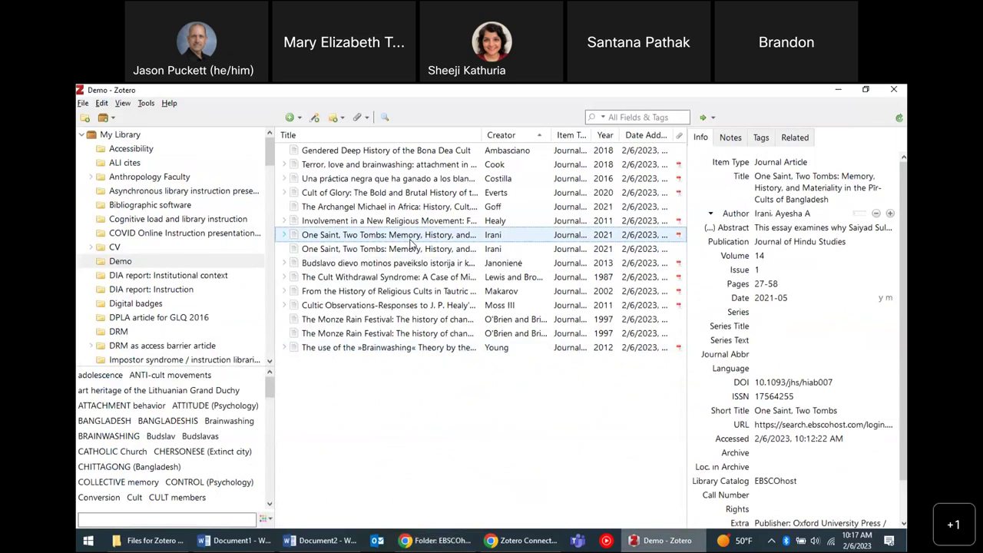
{"action": "left_click", "coordinate": [401, 249], "text": "ctrl"}
{"action": "right_click", "coordinate": [401, 249]}
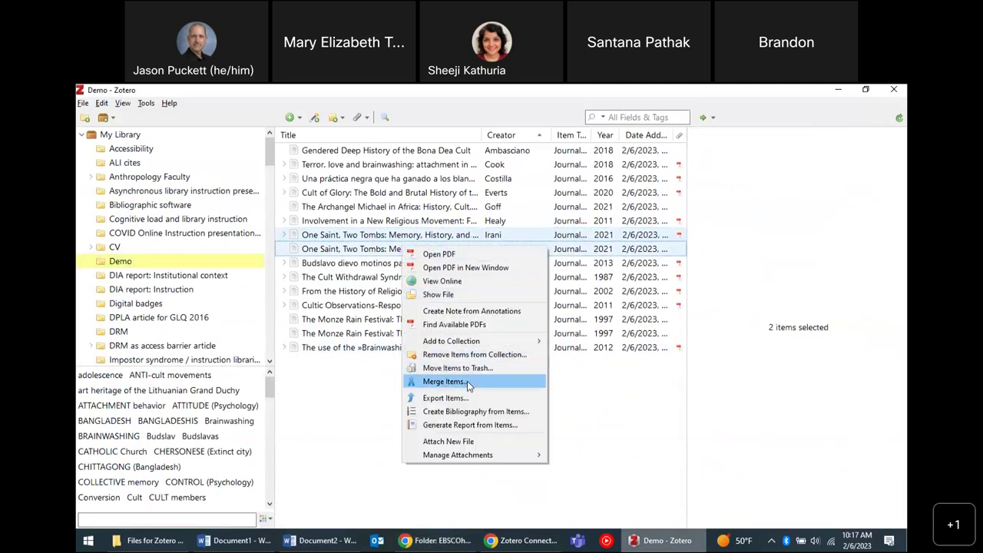
{"action": "left_click", "coordinate": [363, 397]}
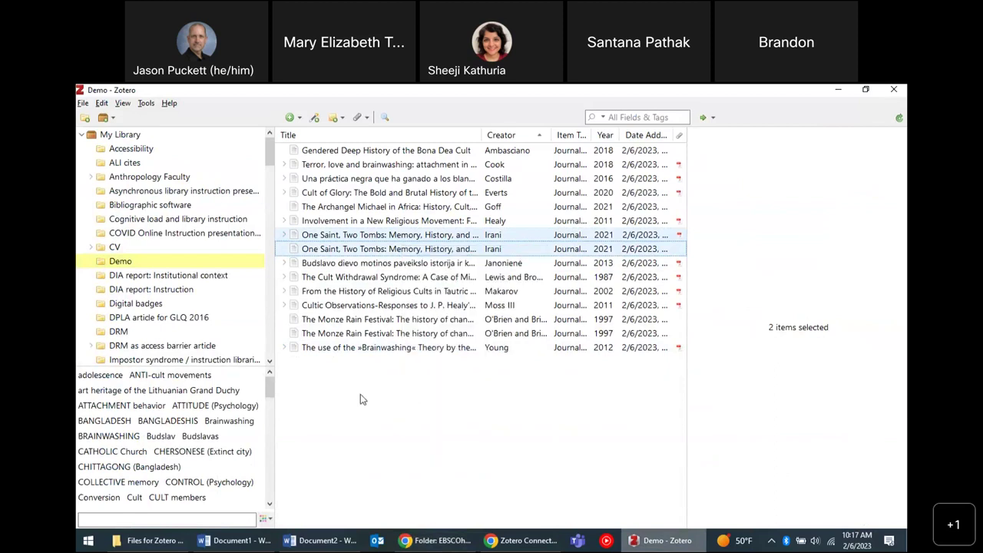
Move the duplicate "One Saint, Two Tombs" article without an attached PDF to the trash.
{"action": "left_click", "coordinate": [438, 252]}
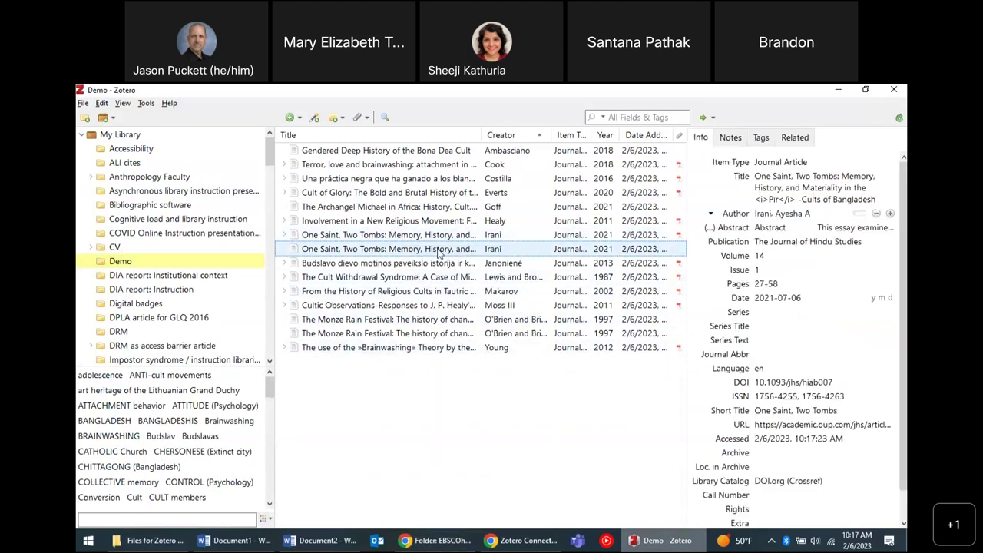
{"action": "key", "text": "Delete"}
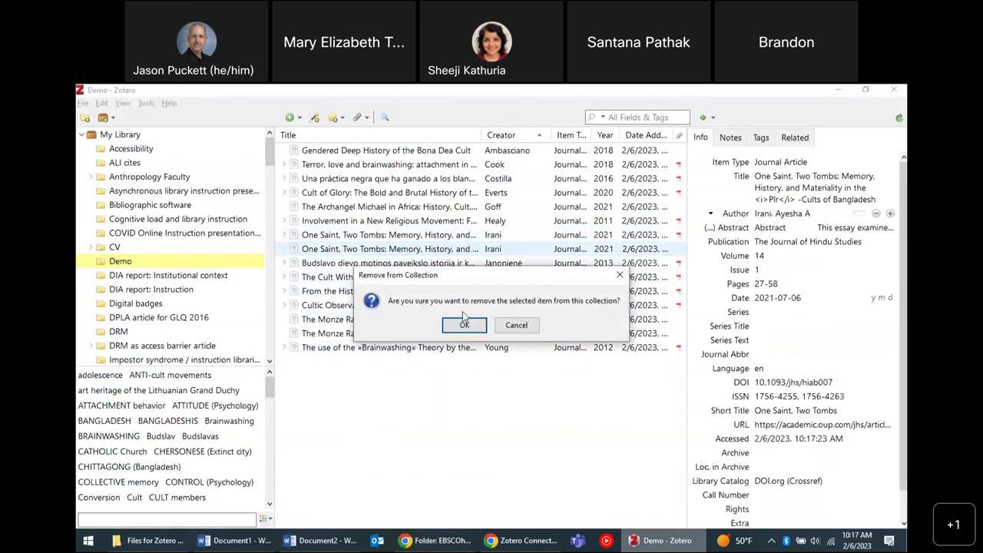
{"action": "key", "text": "Escape"}
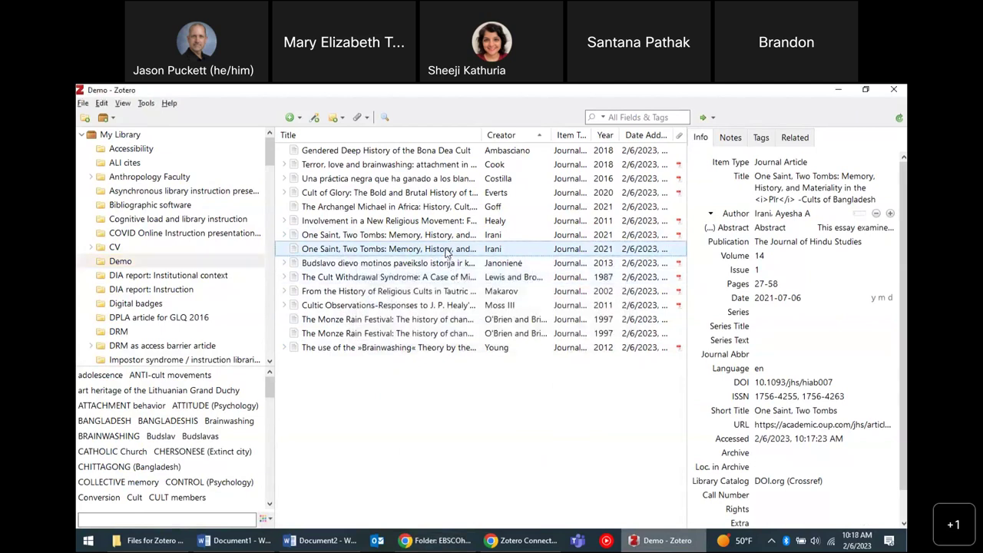
{"action": "right_click", "coordinate": [448, 253]}
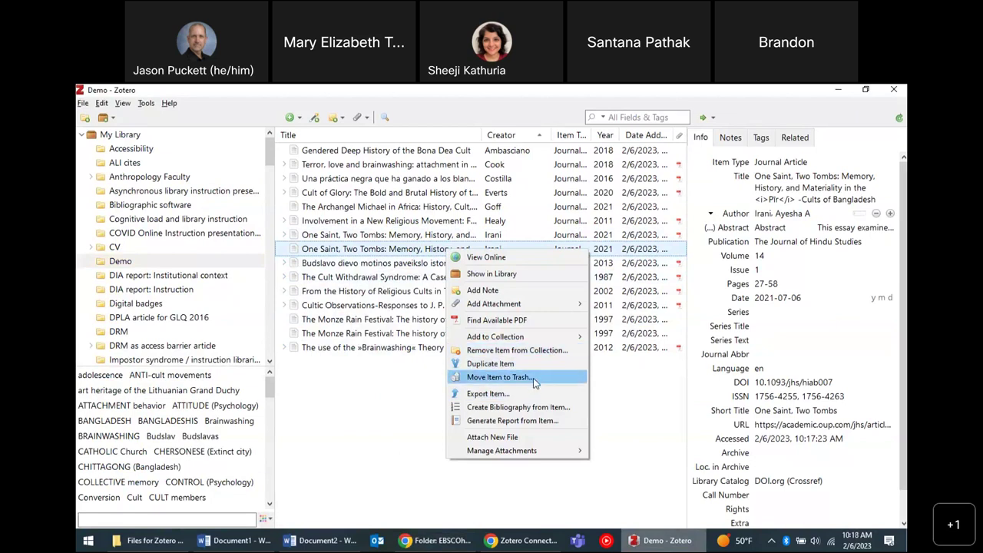
{"action": "left_click", "coordinate": [537, 377]}
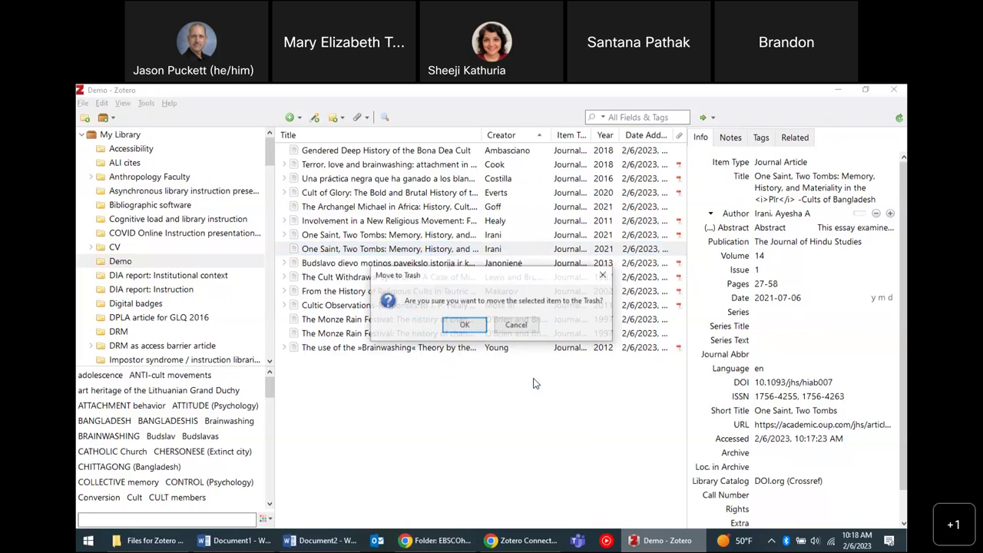
{"action": "left_click", "coordinate": [465, 326]}
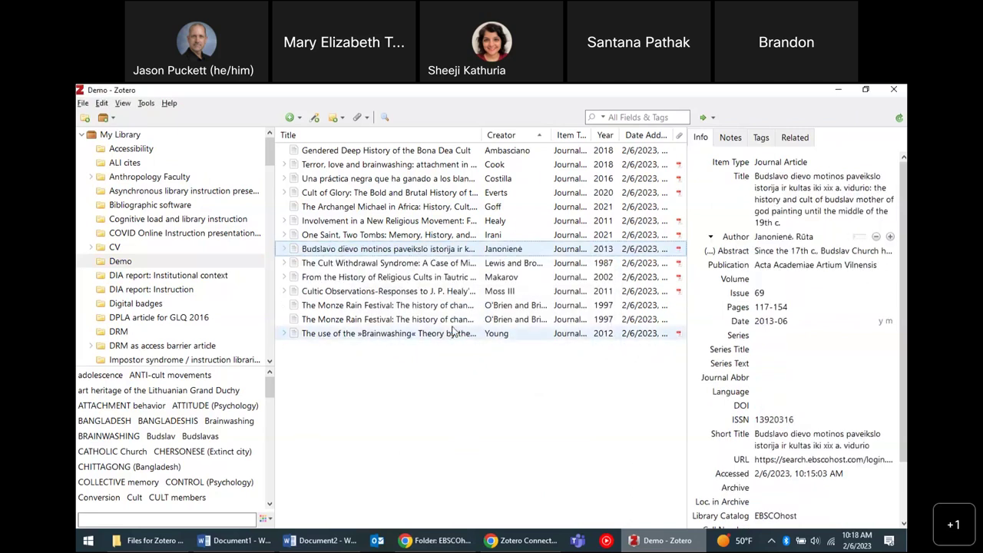
Select the lower Monze Rain Festival entry and examine the last and first name fields of its second author.
{"action": "left_click", "coordinate": [459, 319]}
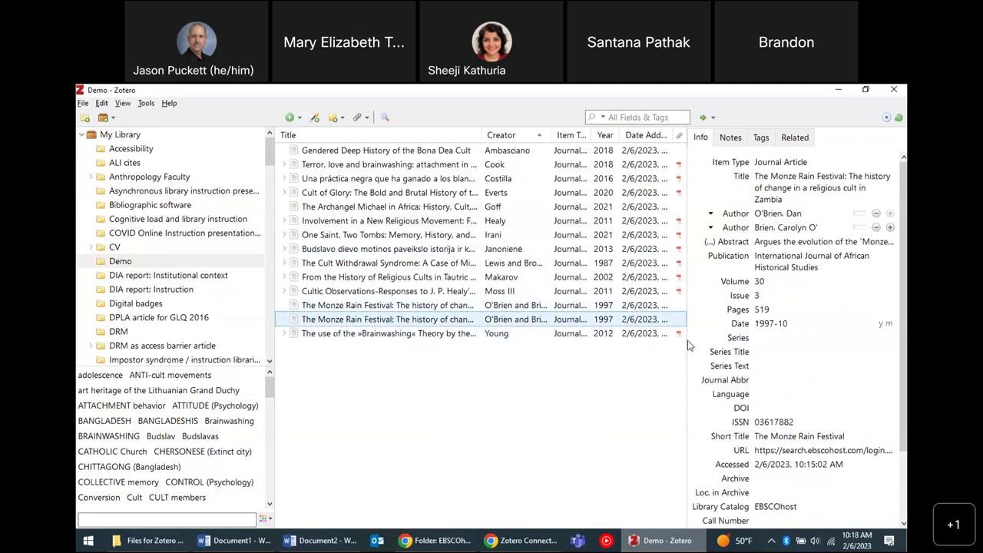
{"action": "left_click", "coordinate": [767, 228]}
{"action": "left_click", "coordinate": [799, 228]}
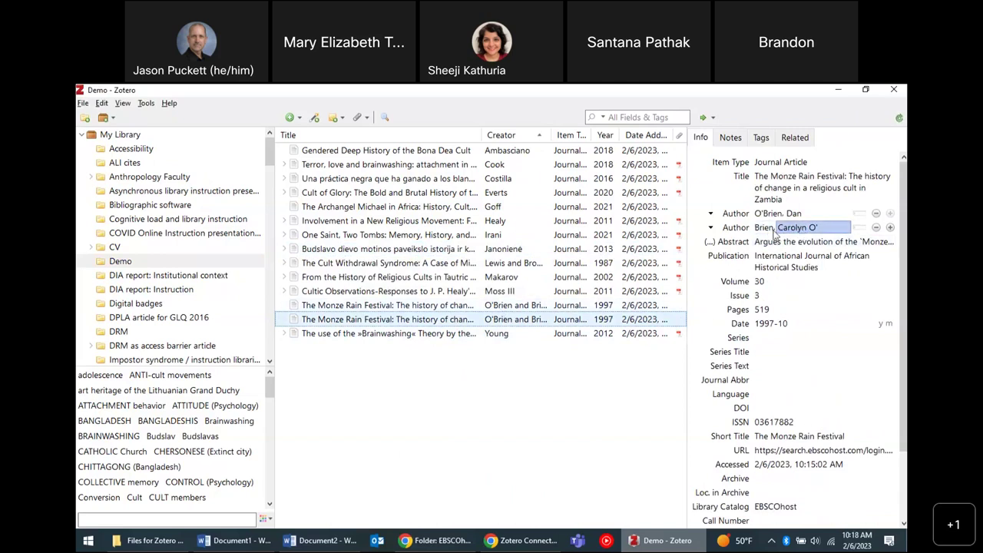
{"action": "key", "text": "Return"}
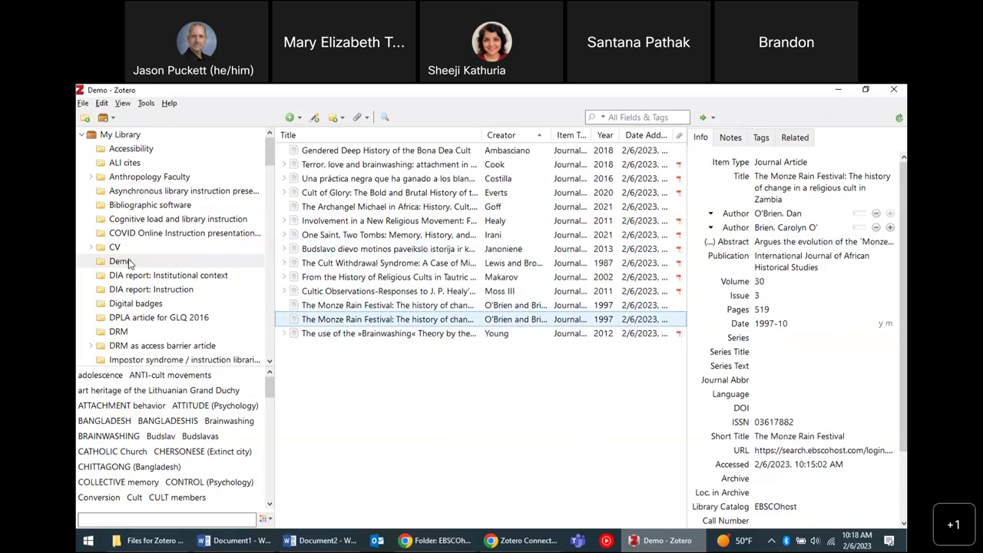
Browse the COVID Online Instruction, Cognitive load, Bibliographic software and Asynchronous library instruction collections, and return to the Demo collection.
{"action": "left_click", "coordinate": [152, 234]}
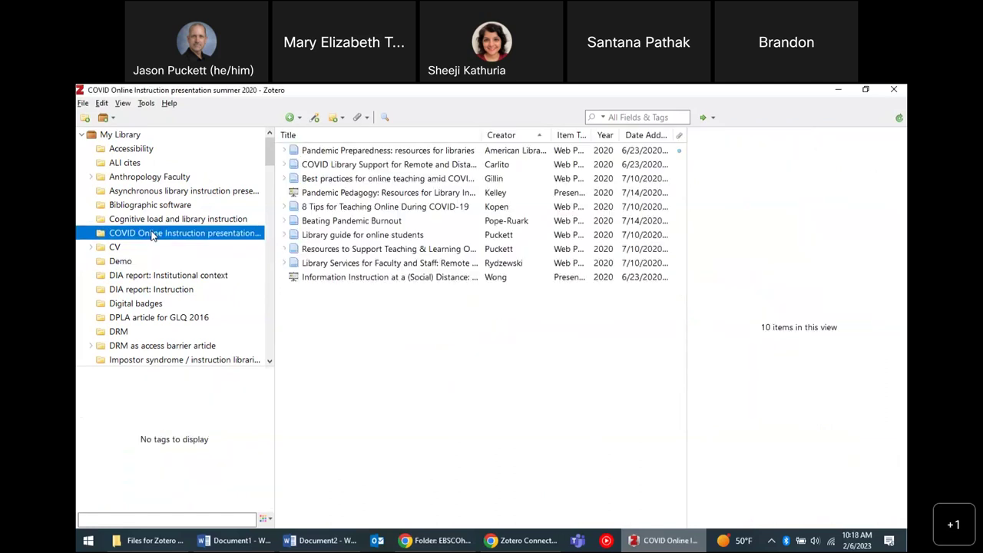
{"action": "left_click", "coordinate": [166, 220]}
{"action": "left_click", "coordinate": [176, 205]}
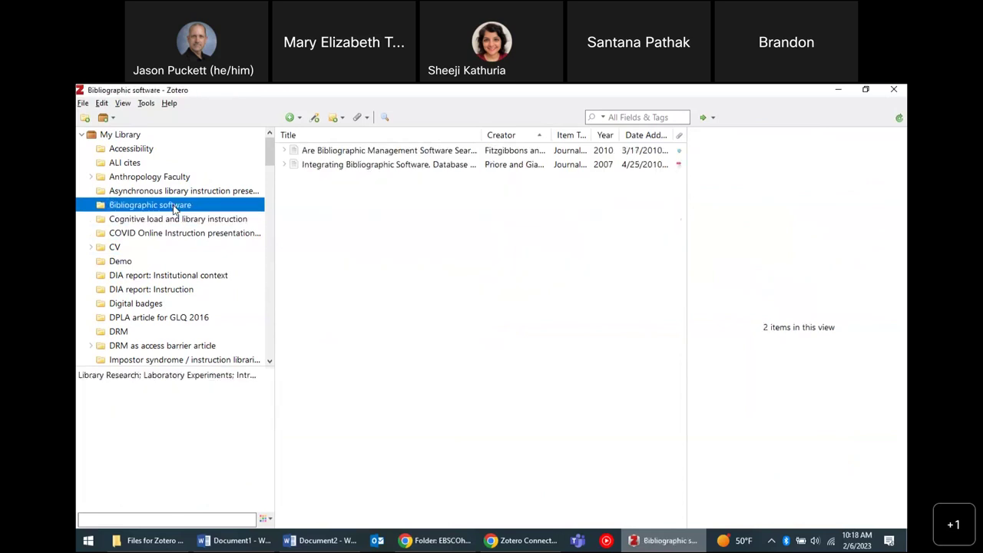
{"action": "left_click", "coordinate": [169, 192]}
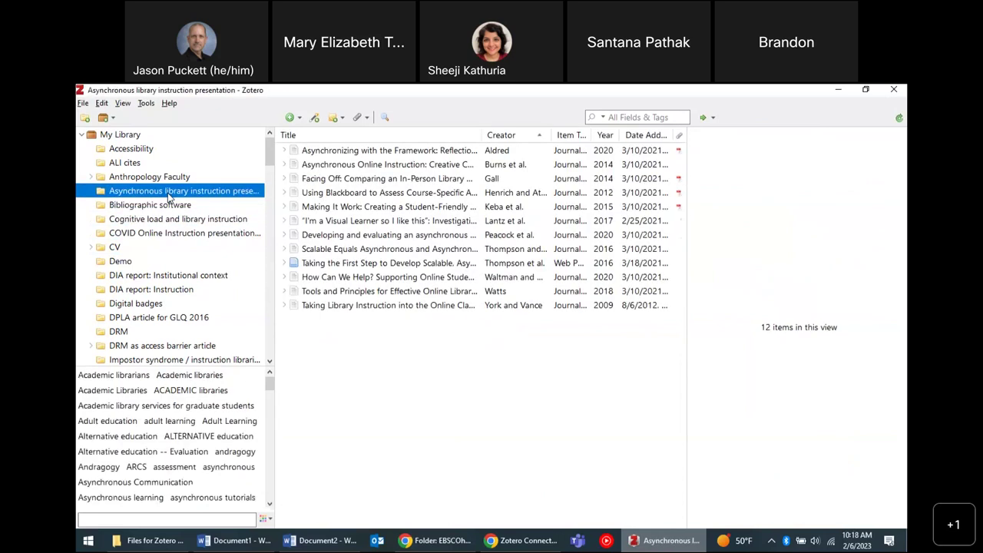
{"action": "left_click", "coordinate": [145, 263]}
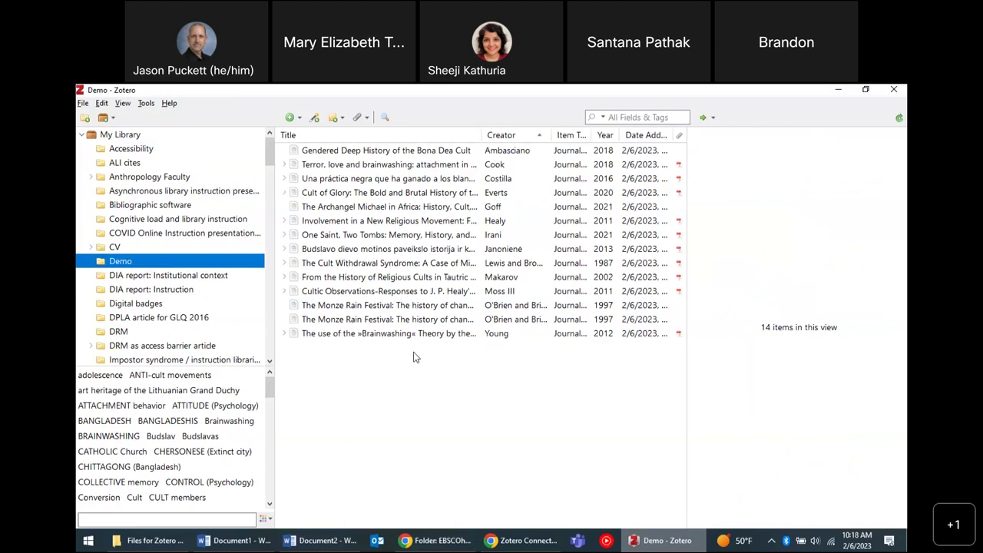
Create a new collection named "Collection 2" and return to the Demo collection.
{"action": "left_click", "coordinate": [85, 119]}
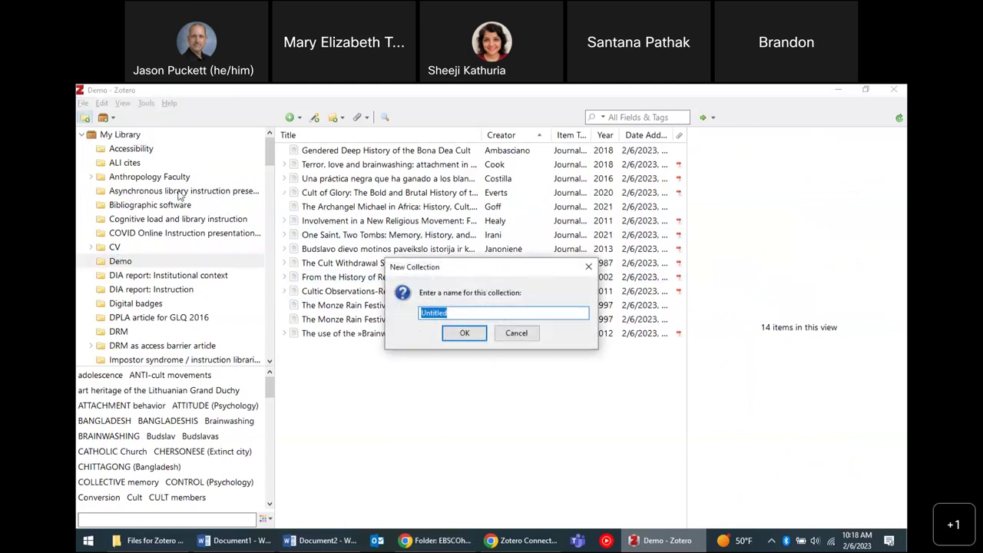
{"action": "type", "text": "Collection 2"}
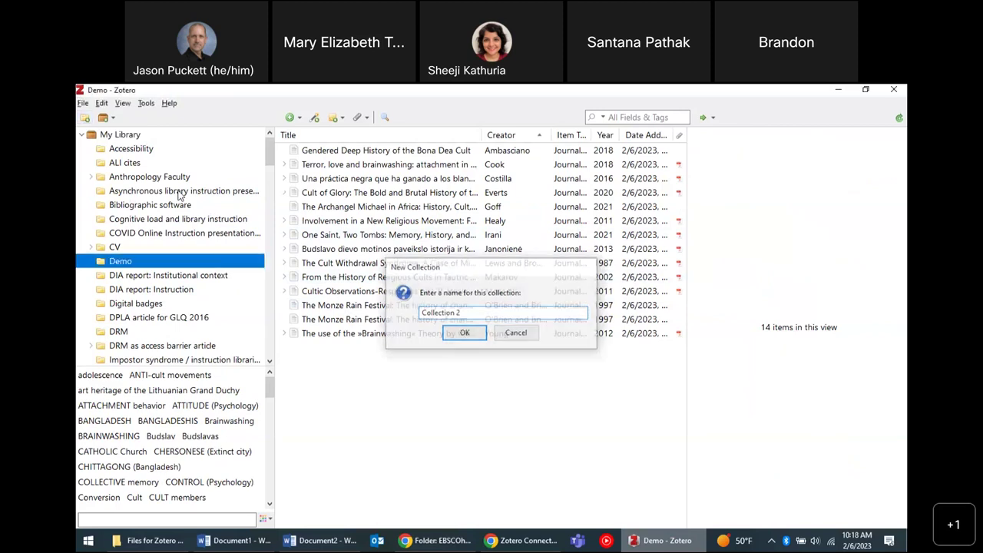
{"action": "key", "text": "Return"}
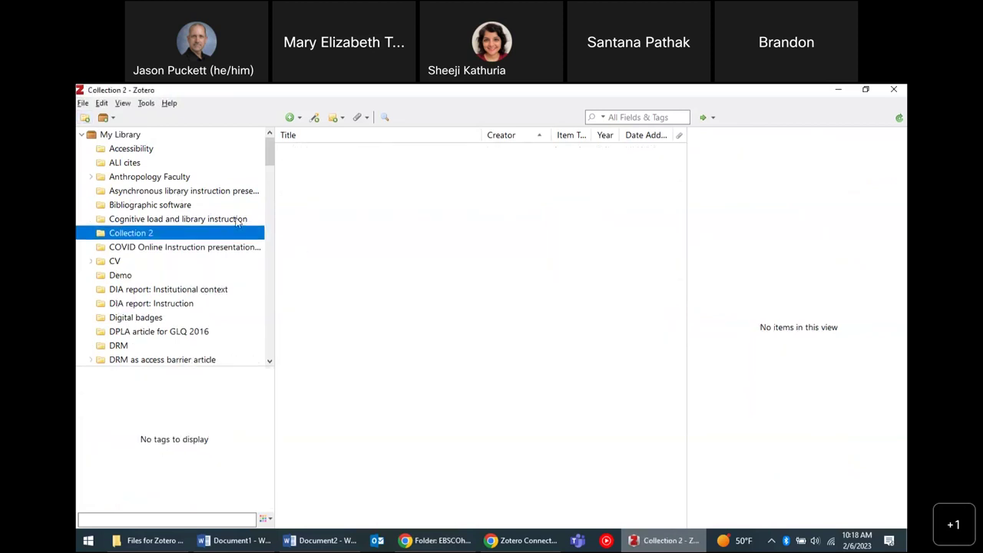
{"action": "left_click", "coordinate": [365, 221]}
{"action": "left_click", "coordinate": [248, 234]}
{"action": "left_click", "coordinate": [171, 278]}
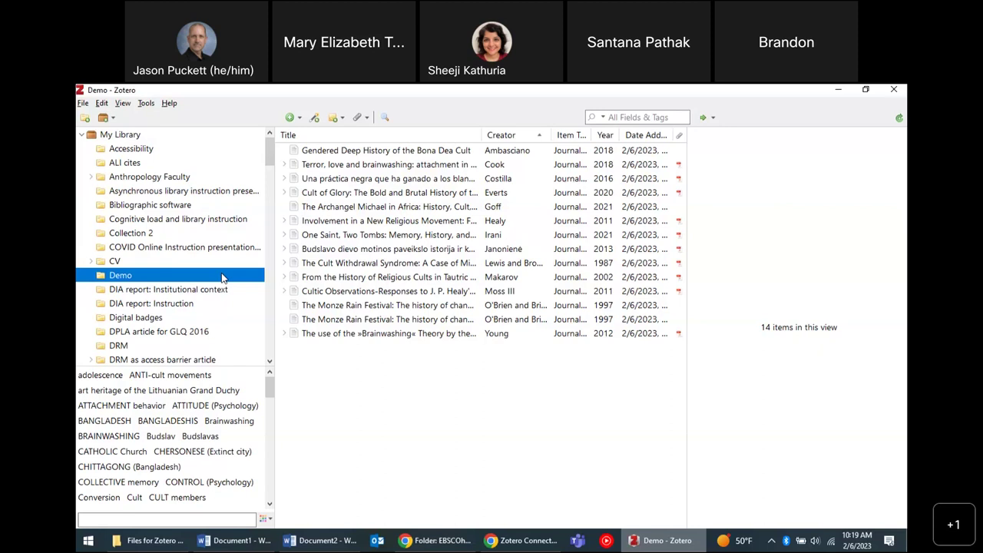
Add 2724.pdf from the Files for Zotero demo folder to the Demo collection.
{"action": "left_click", "coordinate": [402, 412]}
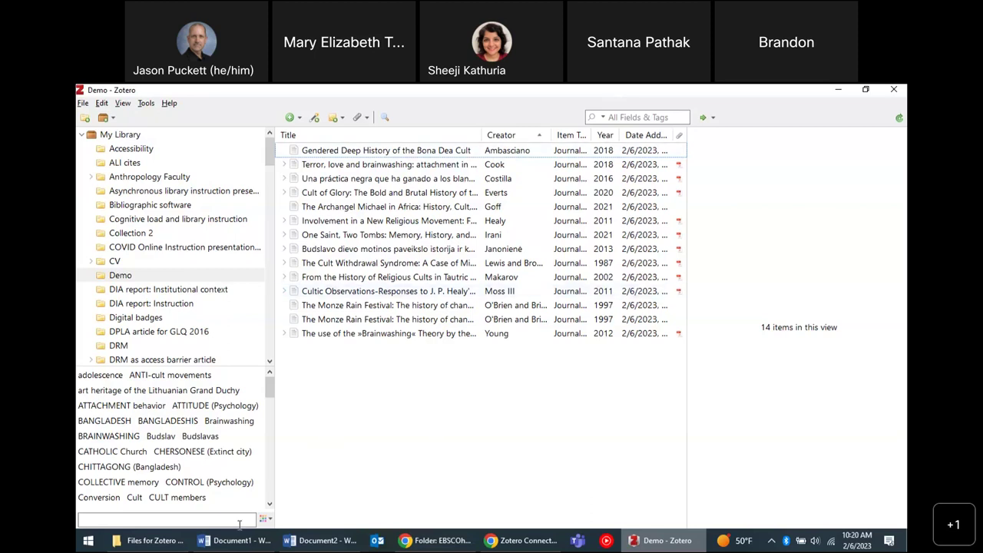
{"action": "left_click", "coordinate": [170, 543]}
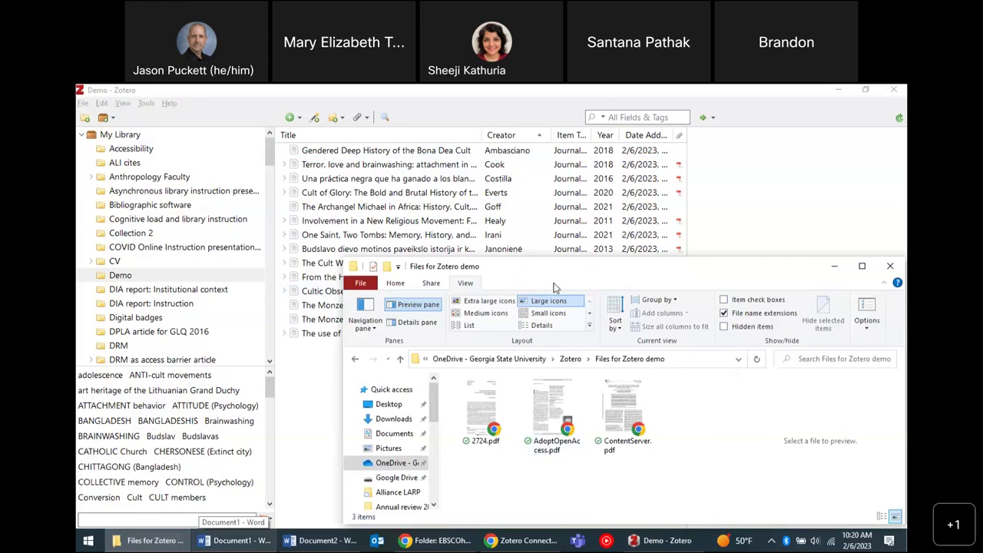
{"action": "left_click_drag", "start_coordinate": [635, 274], "coordinate": [810, 194]}
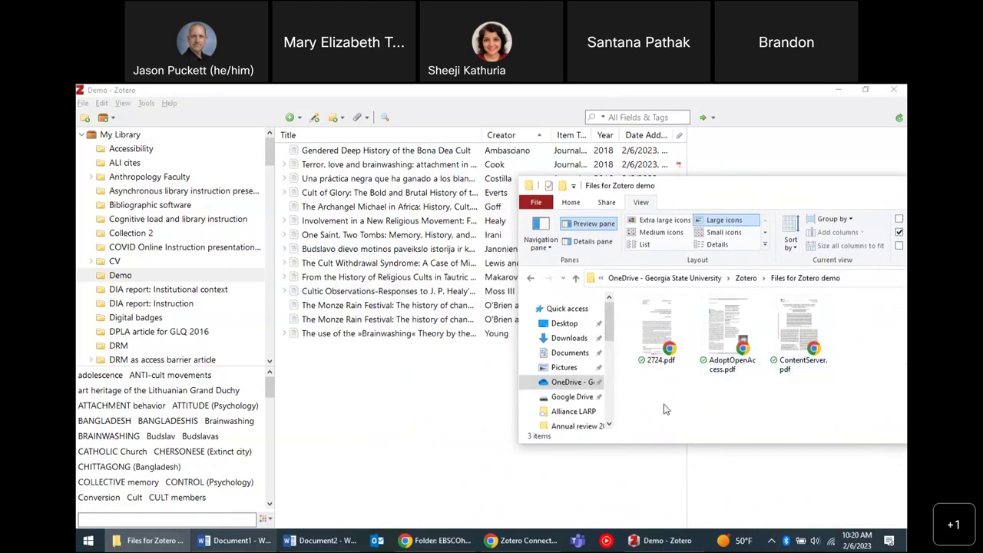
{"action": "left_click", "coordinate": [654, 332]}
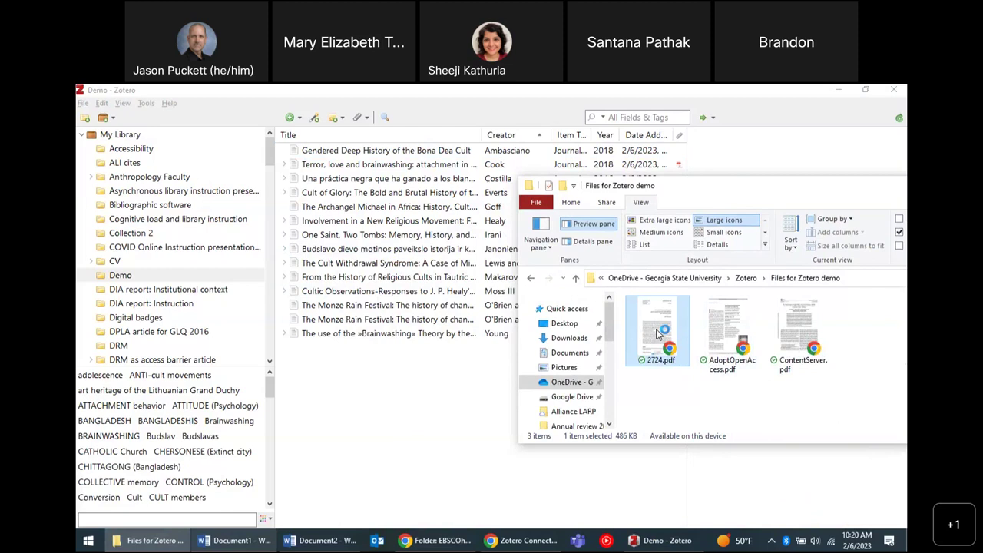
{"action": "left_click_drag", "start_coordinate": [659, 332], "coordinate": [418, 421]}
{"action": "left_click", "coordinate": [409, 415]}
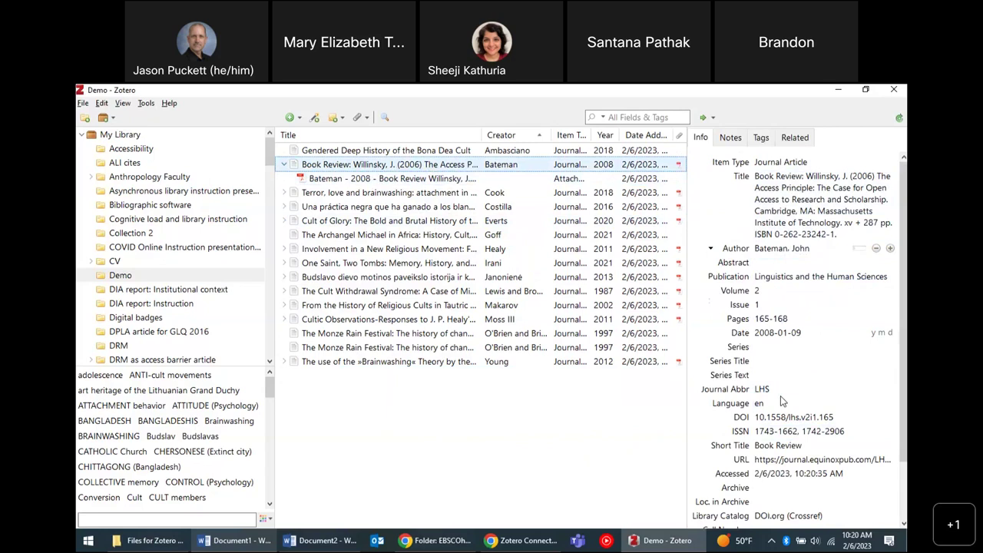
Add AdoptOpenAccess.pdf from the Files for Zotero demo folder to the Demo collection, and collapse both newly added entries.
{"action": "left_click", "coordinate": [146, 544]}
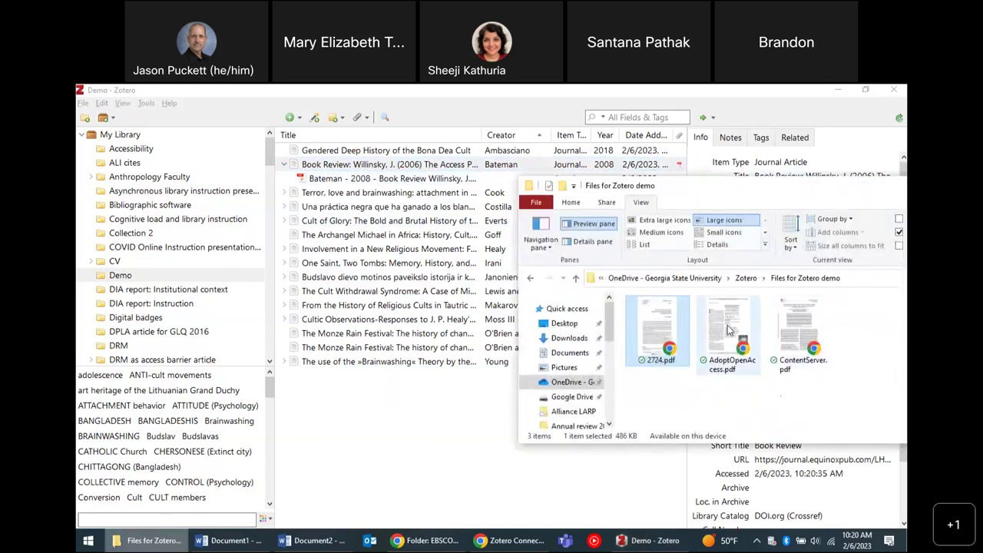
{"action": "left_click_drag", "start_coordinate": [413, 397], "coordinate": [429, 441]}
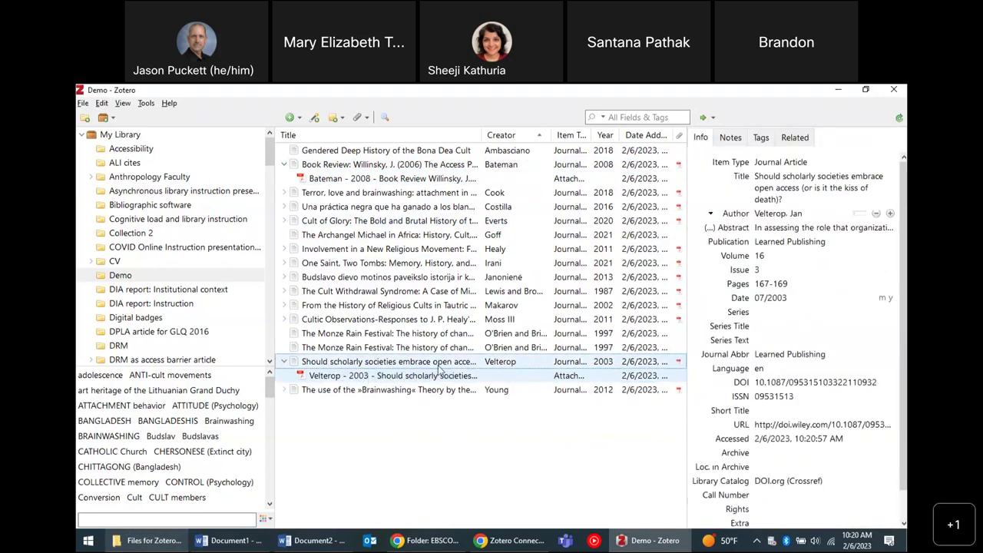
{"action": "left_click", "coordinate": [769, 325]}
{"action": "key", "text": "Escape"}
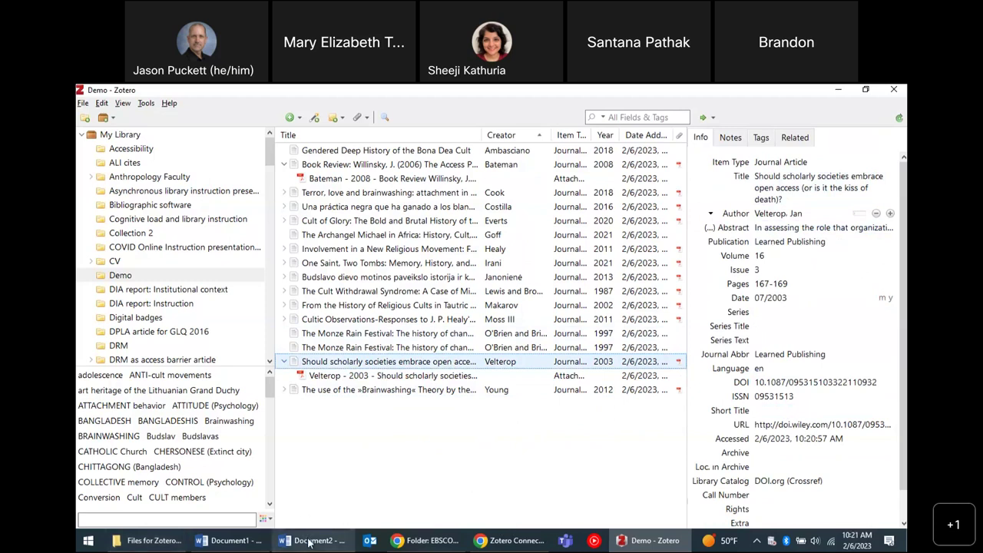
{"action": "left_click", "coordinate": [285, 362]}
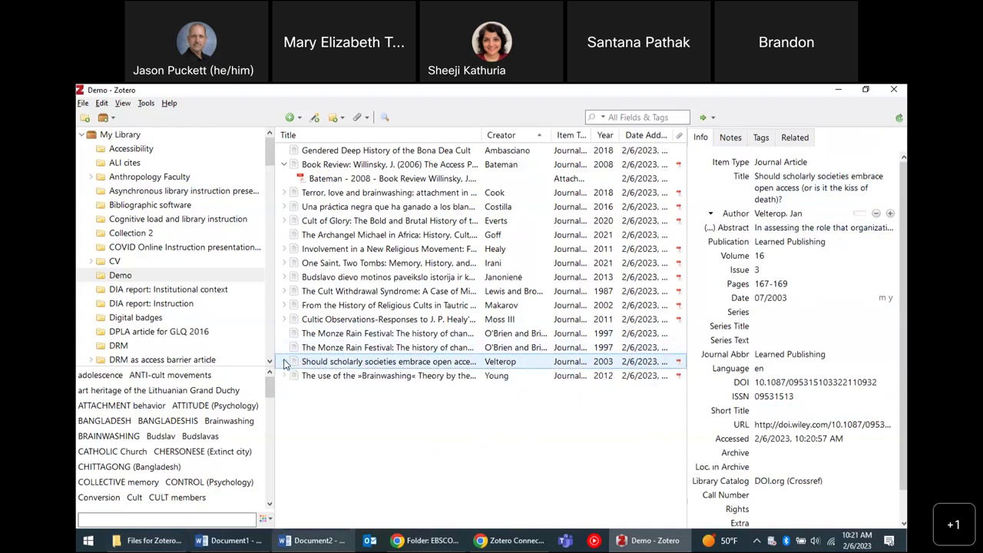
{"action": "left_click", "coordinate": [284, 165]}
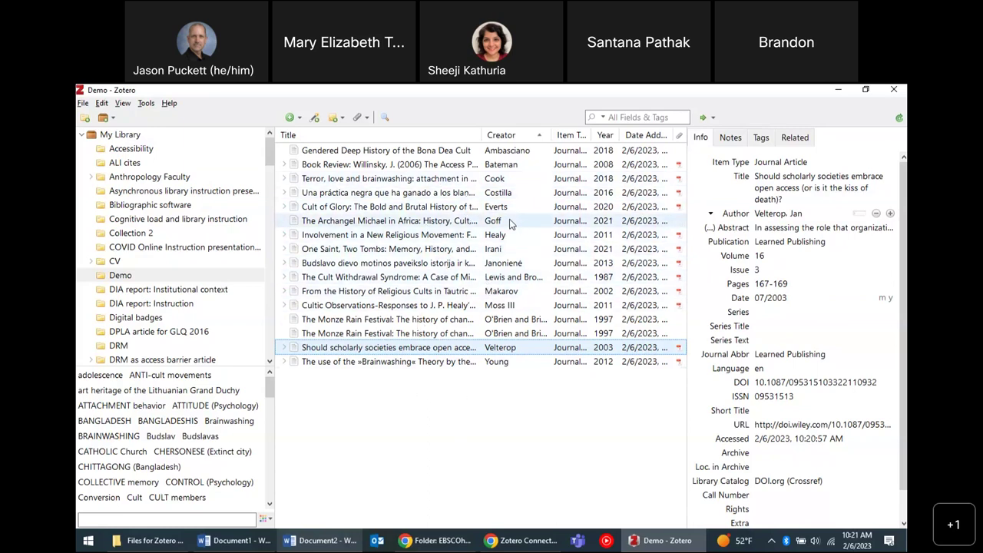
{"action": "key", "text": "ctrl+a"}
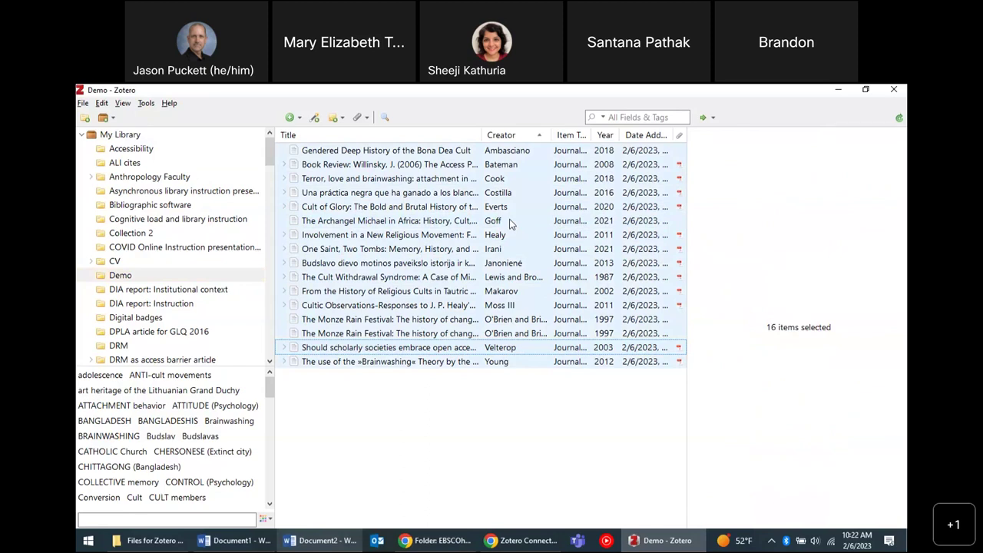
{"action": "left_click", "coordinate": [510, 222]}
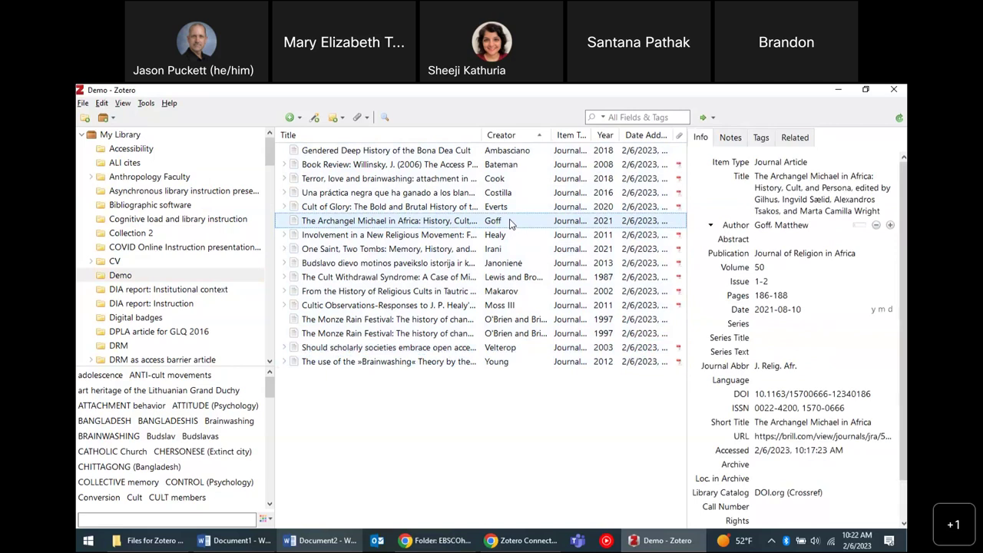
{"action": "right_click", "coordinate": [510, 222]}
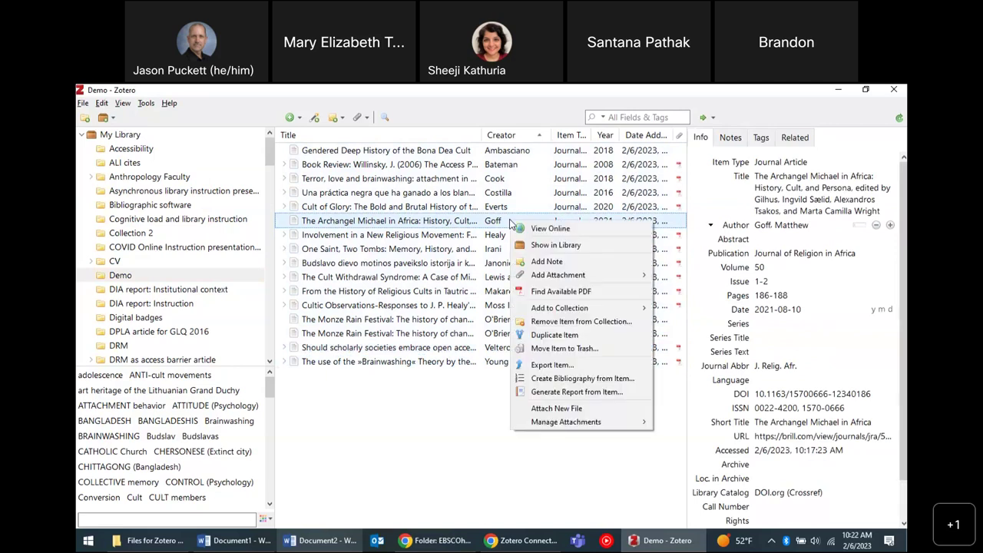
{"action": "left_click", "coordinate": [455, 410]}
Select all items in the Demo collection and open the bibliography creation options for them.
{"action": "key", "text": "ctrl+a"}
{"action": "right_click", "coordinate": [503, 270]}
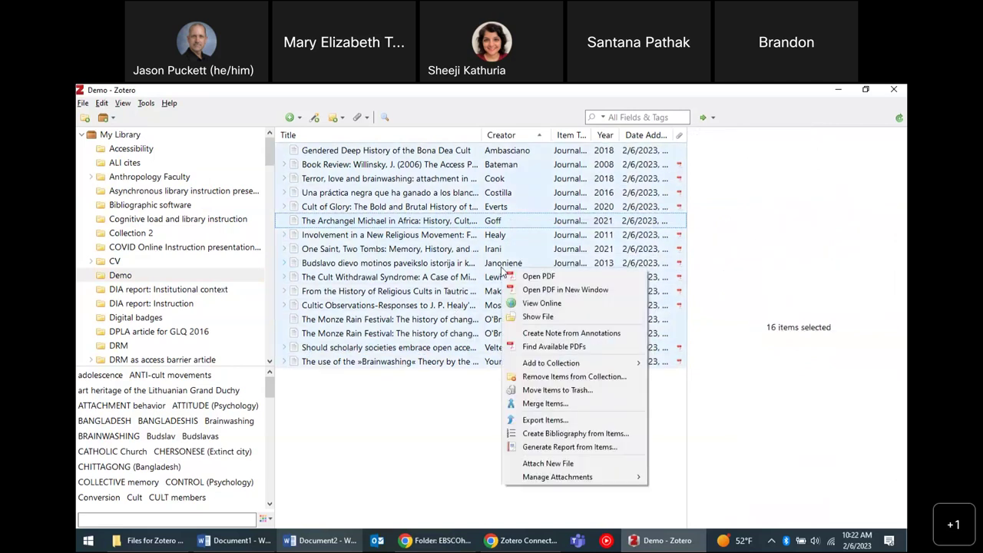
{"action": "left_click", "coordinate": [547, 434]}
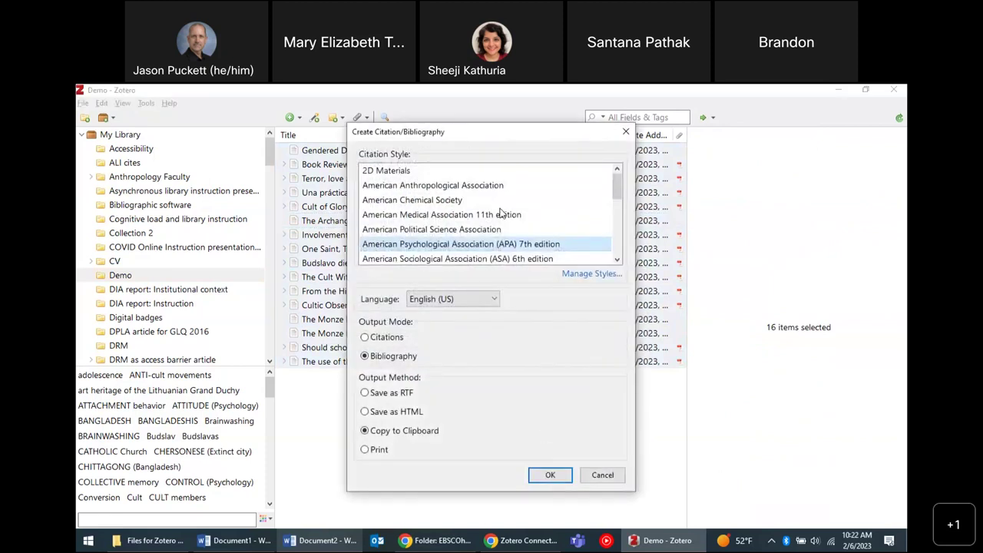
Look through the available citation styles, from the American Psychological Association entry to Vancouver.
{"action": "scroll", "coordinate": [500, 212], "scroll_direction": "down", "scroll_amount": 2}
{"action": "scroll", "coordinate": [500, 212], "scroll_direction": "up", "scroll_amount": 2}
{"action": "scroll", "coordinate": [500, 212], "scroll_direction": "down", "scroll_amount": 4}
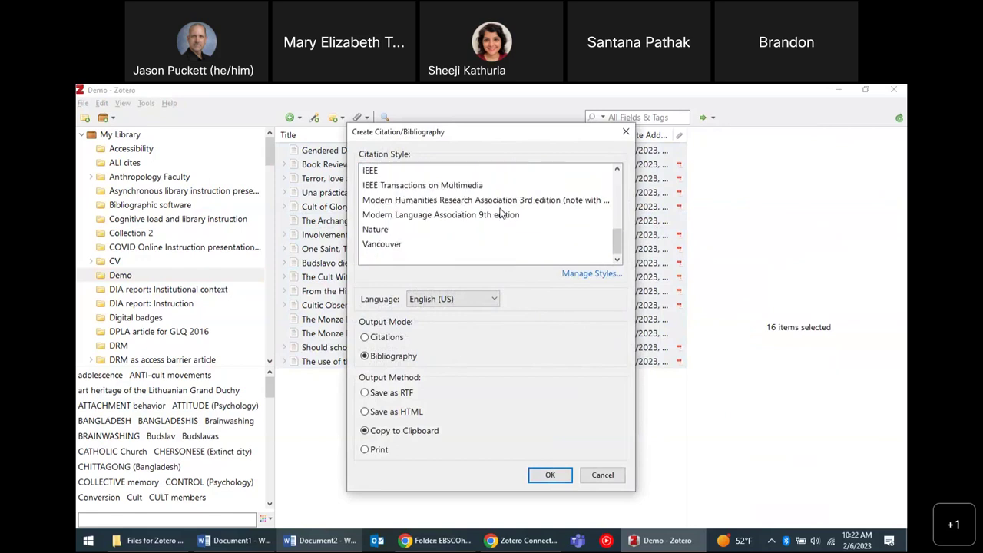
{"action": "scroll", "coordinate": [501, 212], "scroll_direction": "up", "scroll_amount": 5}
{"action": "scroll", "coordinate": [500, 212], "scroll_direction": "down", "scroll_amount": 2}
{"action": "scroll", "coordinate": [500, 212], "scroll_direction": "up", "scroll_amount": 1}
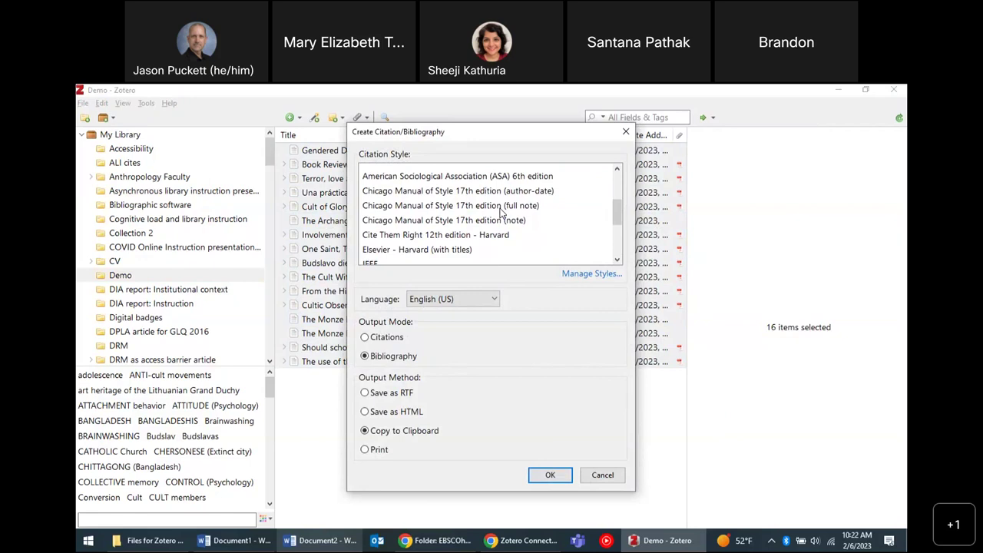
{"action": "scroll", "coordinate": [500, 212], "scroll_direction": "up", "scroll_amount": 1}
{"action": "scroll", "coordinate": [500, 212], "scroll_direction": "down", "scroll_amount": 2}
{"action": "scroll", "coordinate": [500, 212], "scroll_direction": "up", "scroll_amount": 1}
{"action": "scroll", "coordinate": [500, 213], "scroll_direction": "down", "scroll_amount": 2}
{"action": "scroll", "coordinate": [501, 212], "scroll_direction": "down", "scroll_amount": 2}
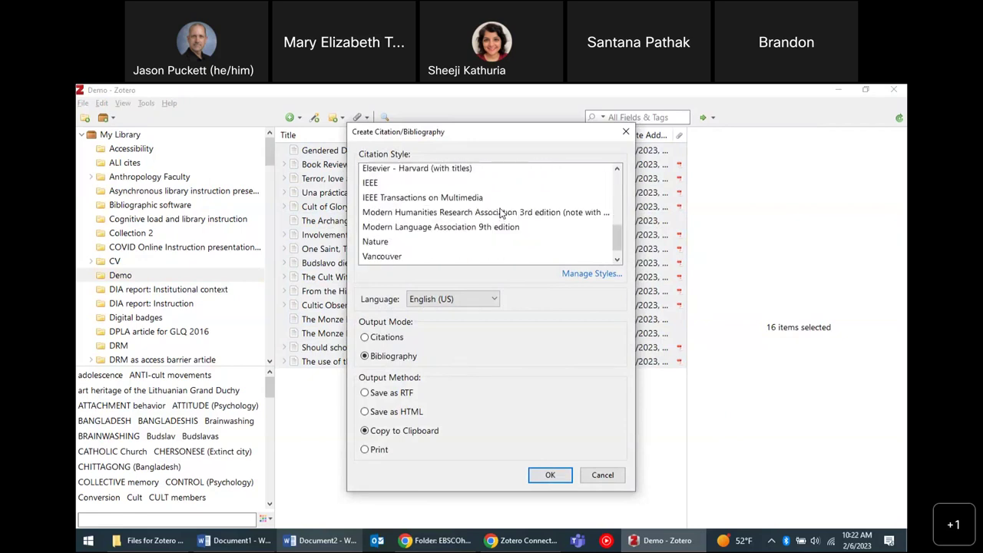
{"action": "scroll", "coordinate": [501, 213], "scroll_direction": "up", "scroll_amount": 2}
{"action": "scroll", "coordinate": [500, 212], "scroll_direction": "up", "scroll_amount": 1}
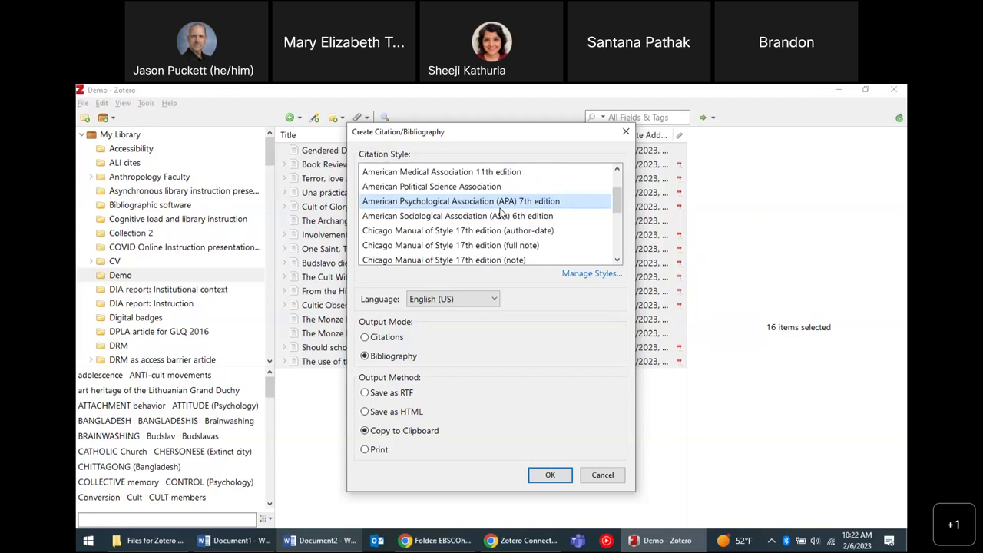
{"action": "scroll", "coordinate": [500, 212], "scroll_direction": "down", "scroll_amount": 1}
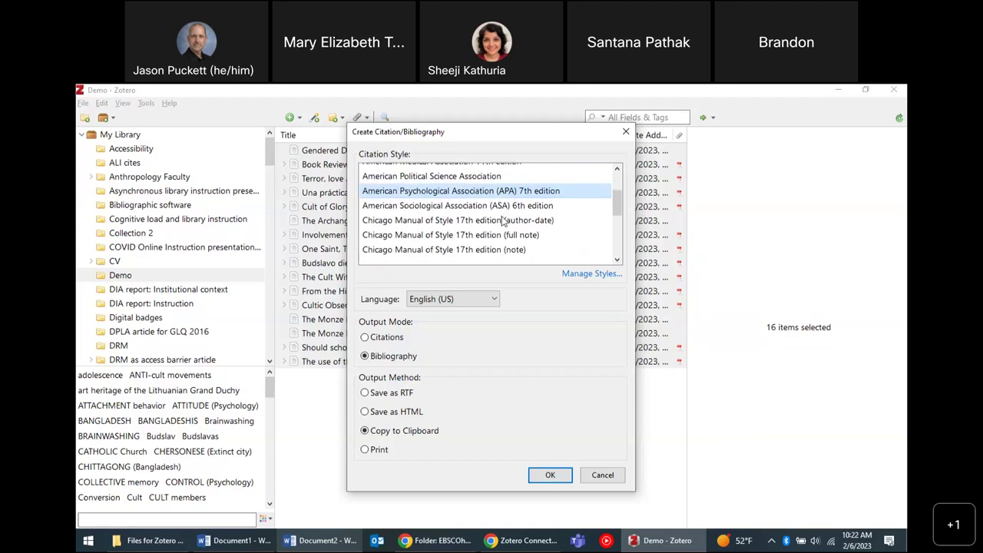
Try the Chicago Manual of Style 17th edition (author-date) and Modern Language Association 9th edition citation styles.
{"action": "left_click", "coordinate": [503, 221]}
{"action": "scroll", "coordinate": [503, 222], "scroll_direction": "down", "scroll_amount": 5}
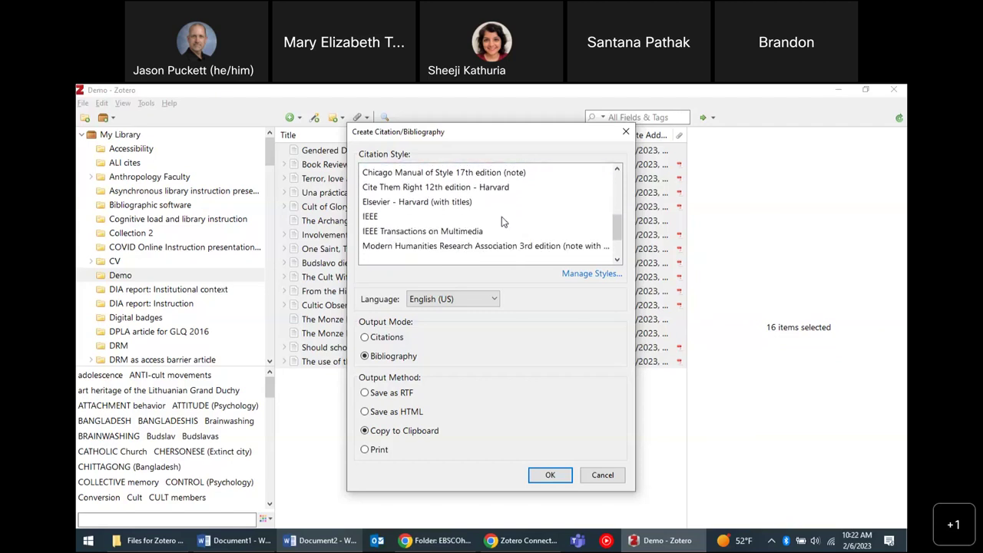
{"action": "scroll", "coordinate": [502, 222], "scroll_direction": "down", "scroll_amount": 1}
{"action": "left_click", "coordinate": [502, 218]}
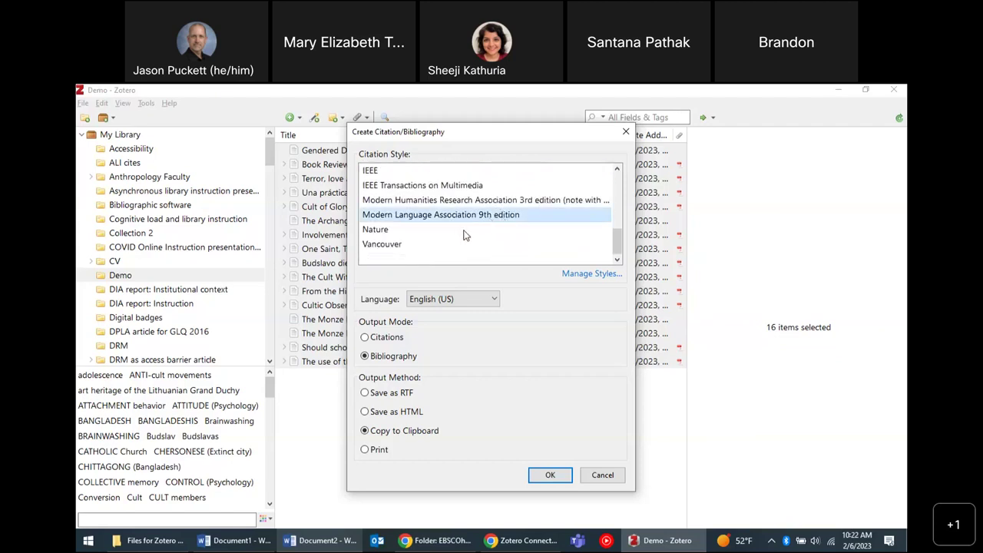
Copy the bibliography to the clipboard in American Psychological Association (APA) 7th edition style.
{"action": "scroll", "coordinate": [464, 235], "scroll_direction": "up", "scroll_amount": 3}
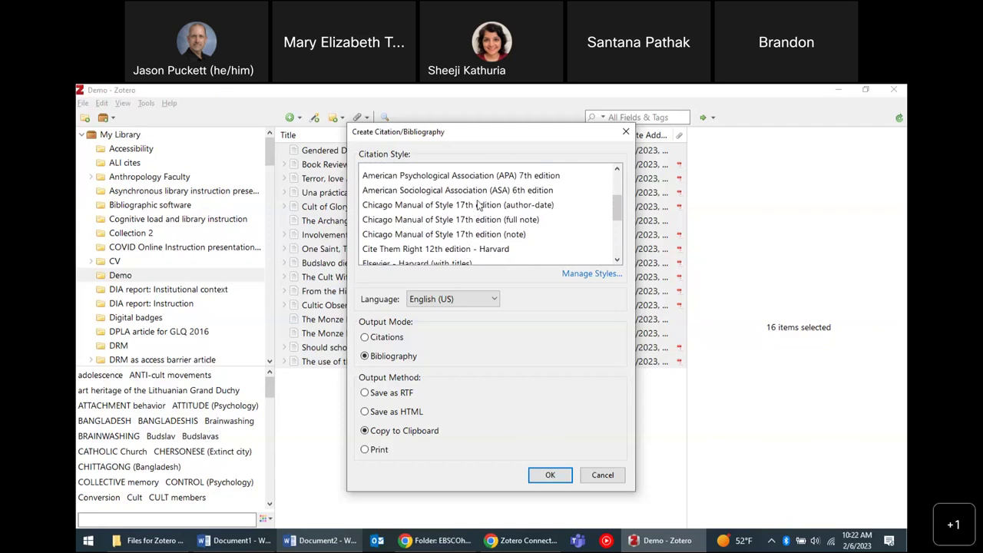
{"action": "left_click", "coordinate": [503, 177]}
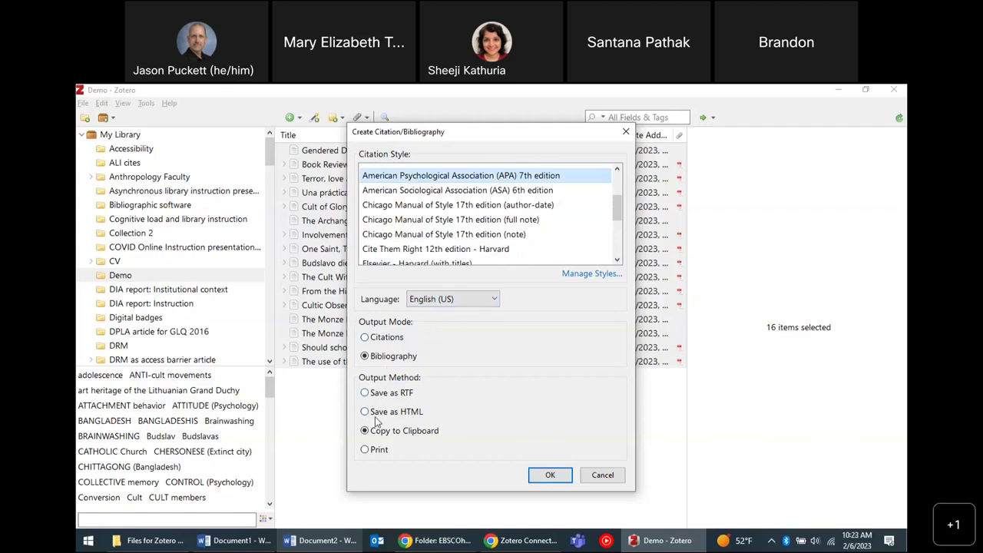
{"action": "left_click", "coordinate": [413, 434]}
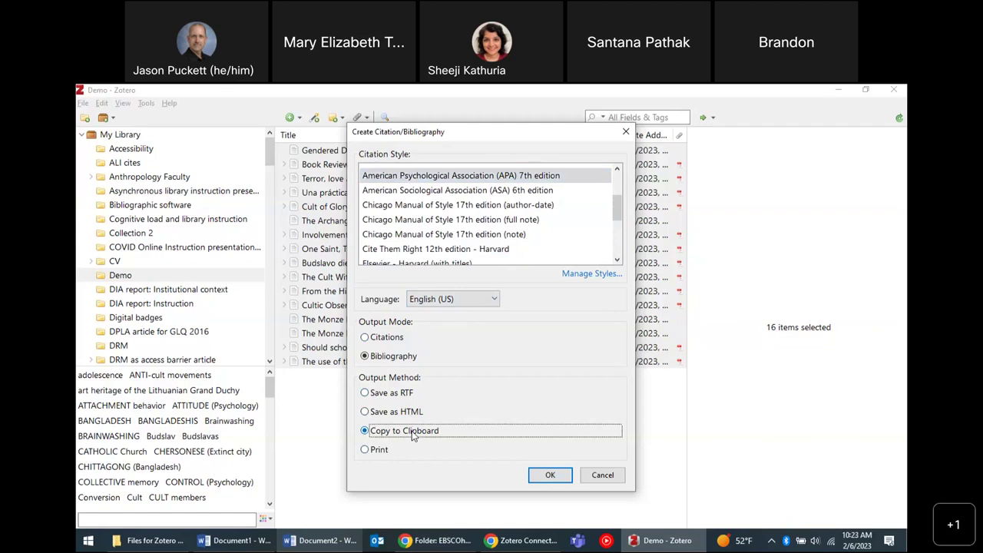
{"action": "left_click", "coordinate": [551, 477]}
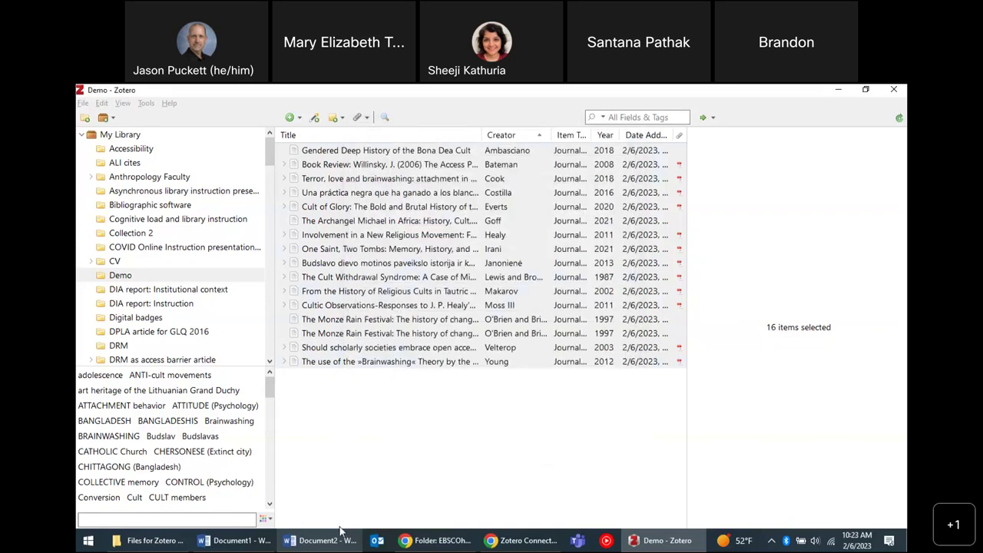
Switch to the blank Word document Document2, paste the copied bibliography, and enlarge the display to 120% to review it.
{"action": "left_click", "coordinate": [322, 541]}
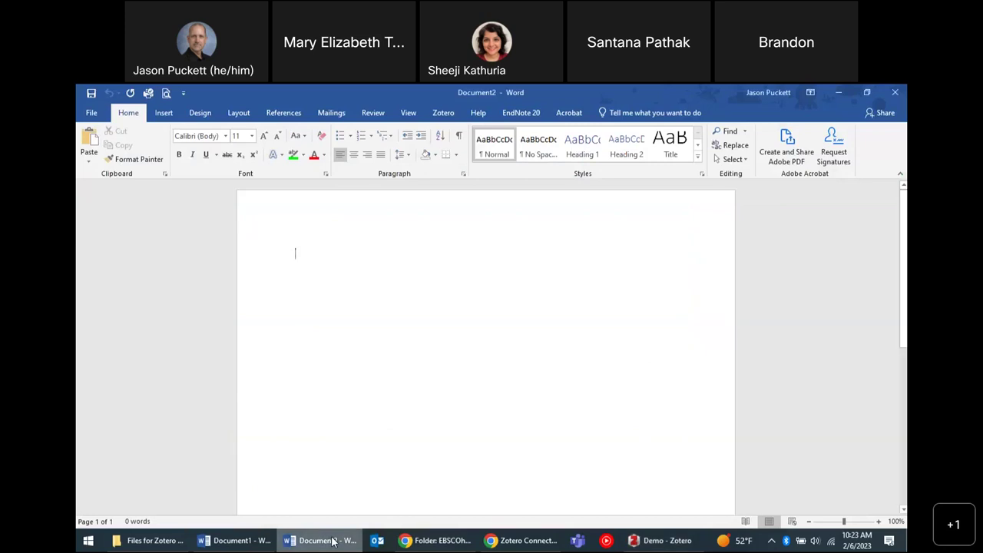
{"action": "key", "text": "ctrl+v"}
{"action": "scroll", "coordinate": [438, 369], "scroll_direction": "up", "scroll_amount": 5}
{"action": "scroll", "coordinate": [438, 369], "scroll_direction": "up", "scroll_amount": 3}
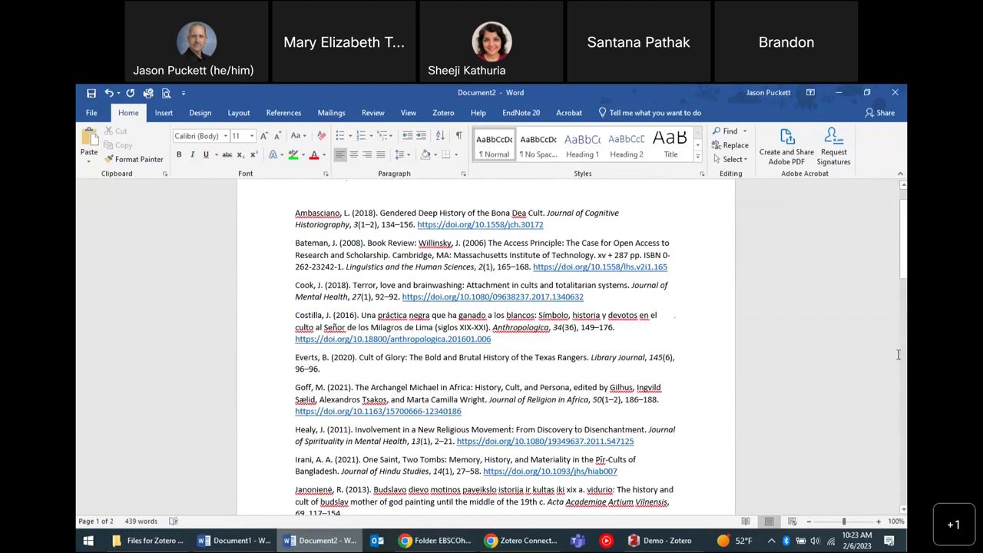
{"action": "left_click", "coordinate": [879, 522]}
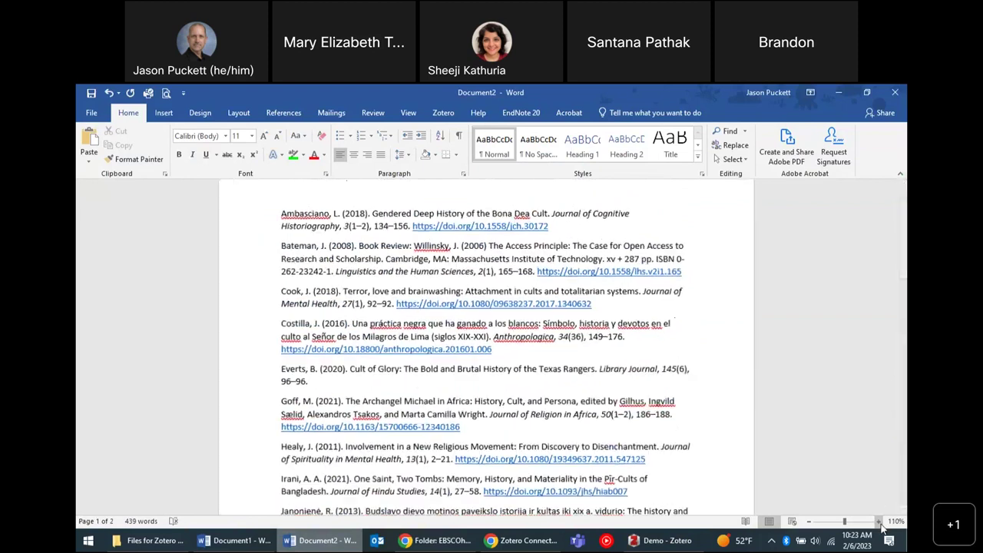
{"action": "left_click", "coordinate": [879, 522]}
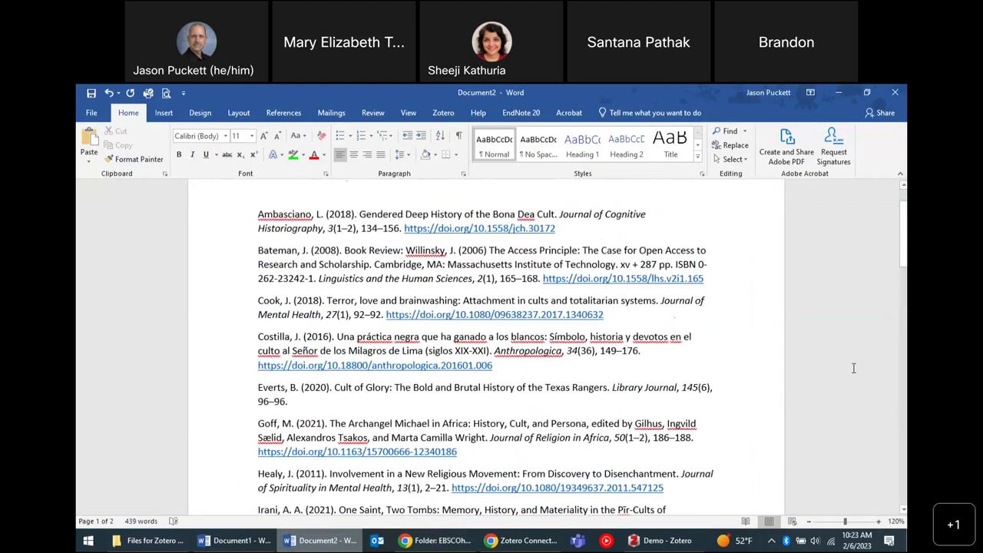
In Zotero's Demo collection, copy a Chicago Manual of Style 17th edition (author-date) bibliography of "Cult of Glory" through "The Cult Withdrawal Syndrome" to the clipboard.
{"action": "key", "text": "alt+Tab"}
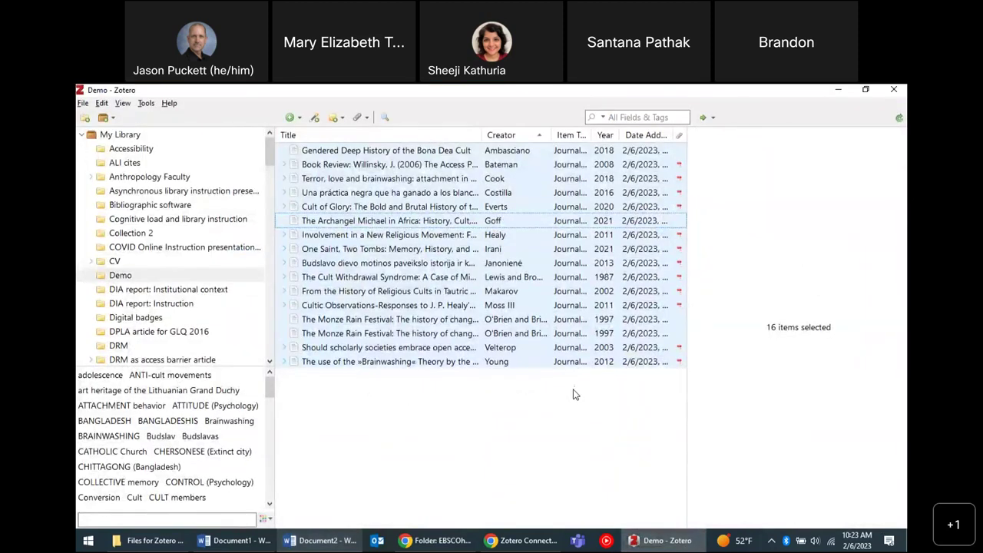
{"action": "left_click", "coordinate": [539, 281]}
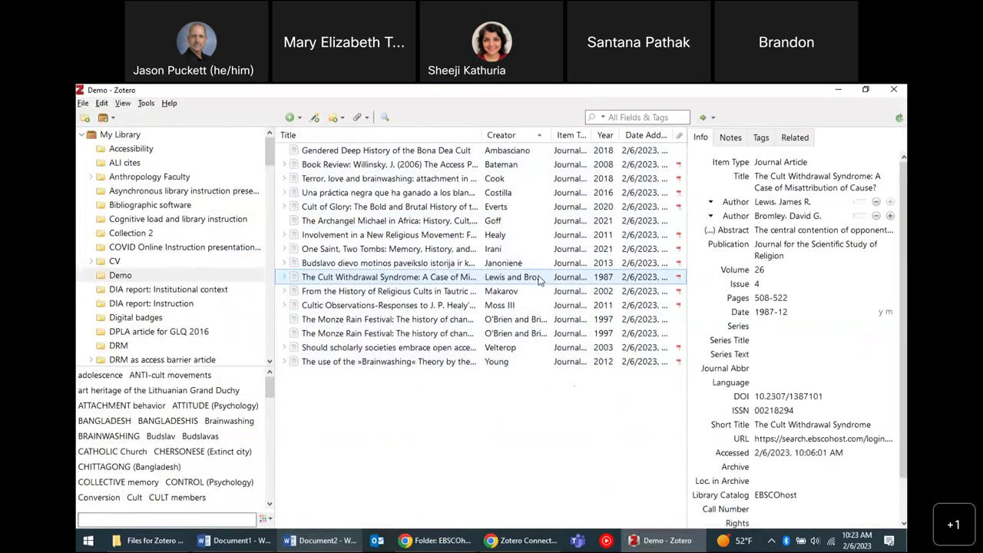
{"action": "left_click", "coordinate": [519, 212], "text": "shift"}
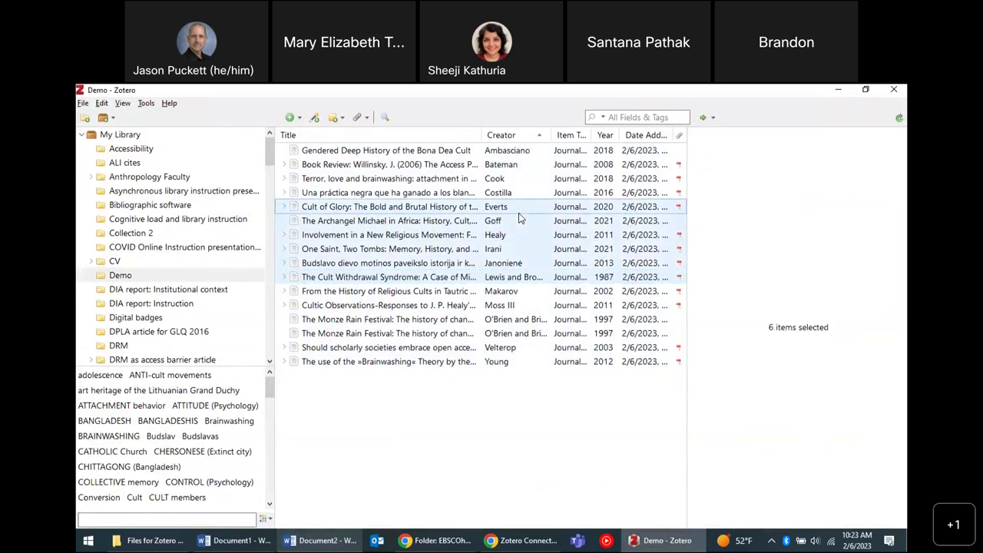
{"action": "right_click", "coordinate": [518, 213]}
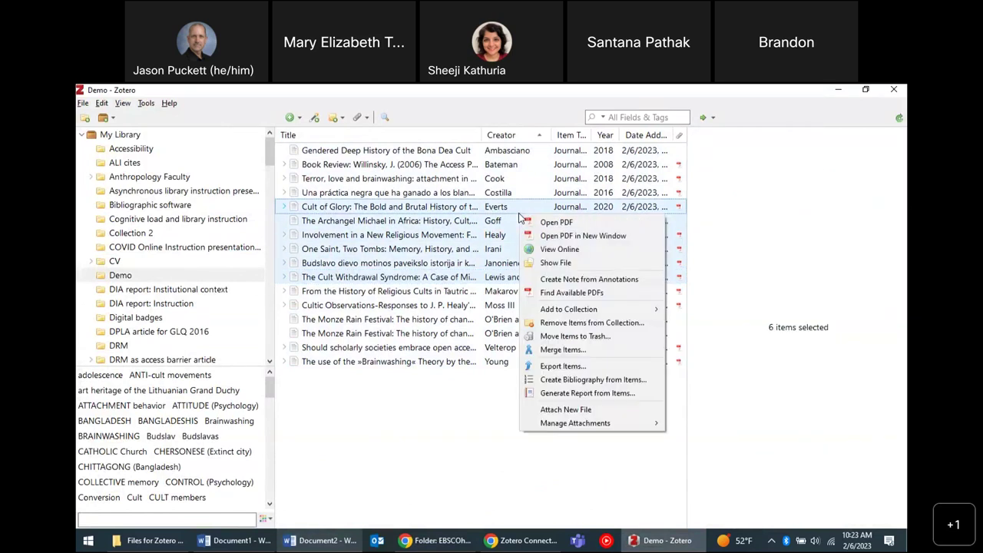
{"action": "left_click", "coordinate": [582, 381]}
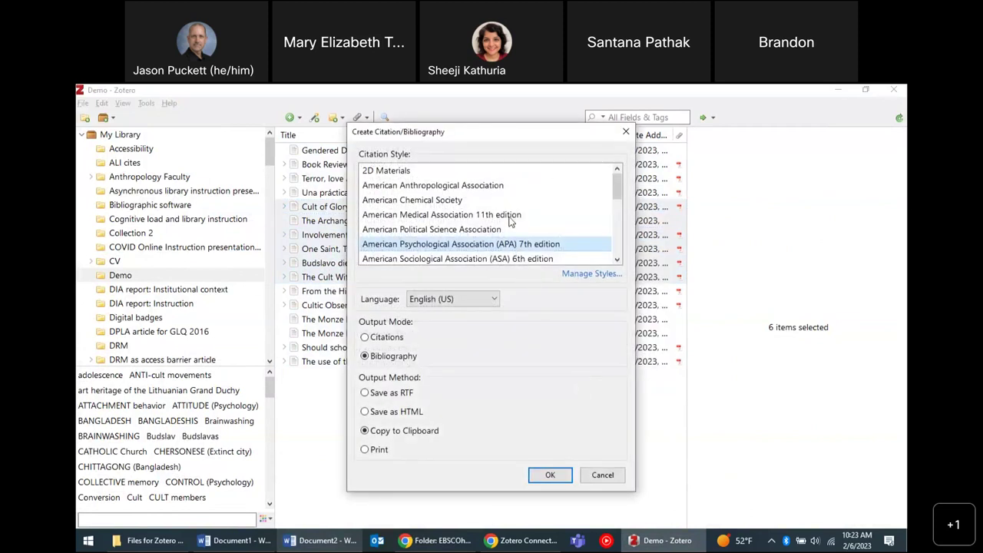
{"action": "scroll", "coordinate": [509, 222], "scroll_direction": "down", "scroll_amount": 1}
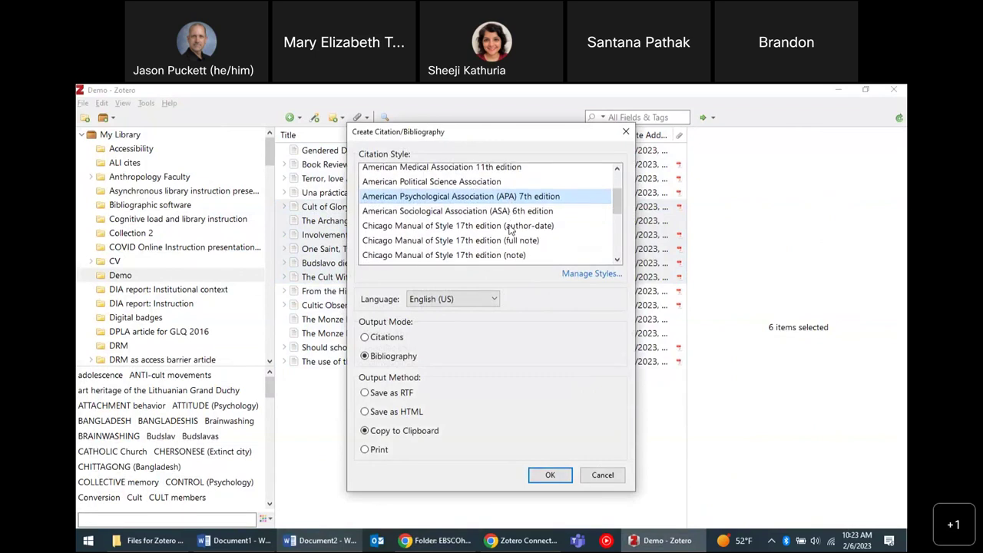
{"action": "left_click", "coordinate": [509, 225]}
{"action": "left_click", "coordinate": [409, 434]}
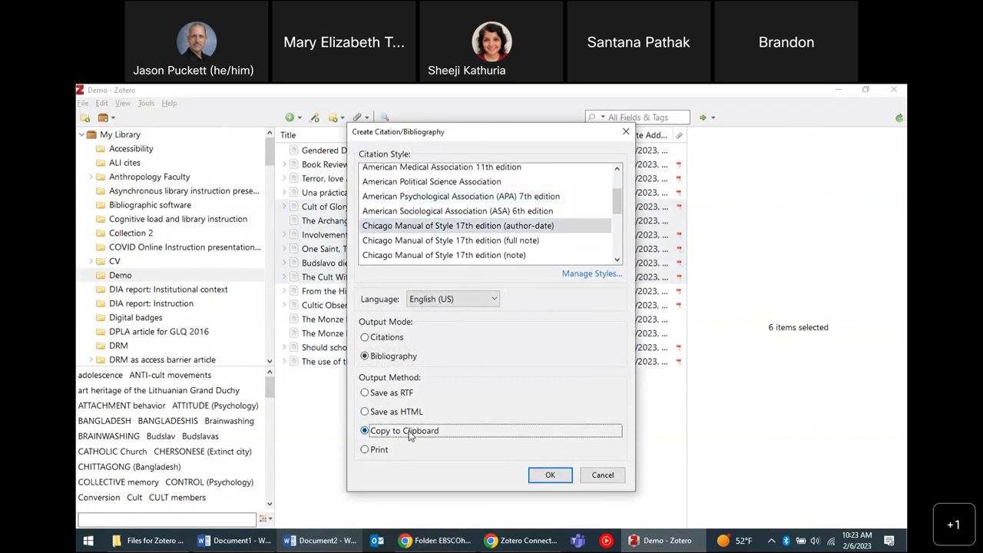
{"action": "left_click", "coordinate": [550, 476]}
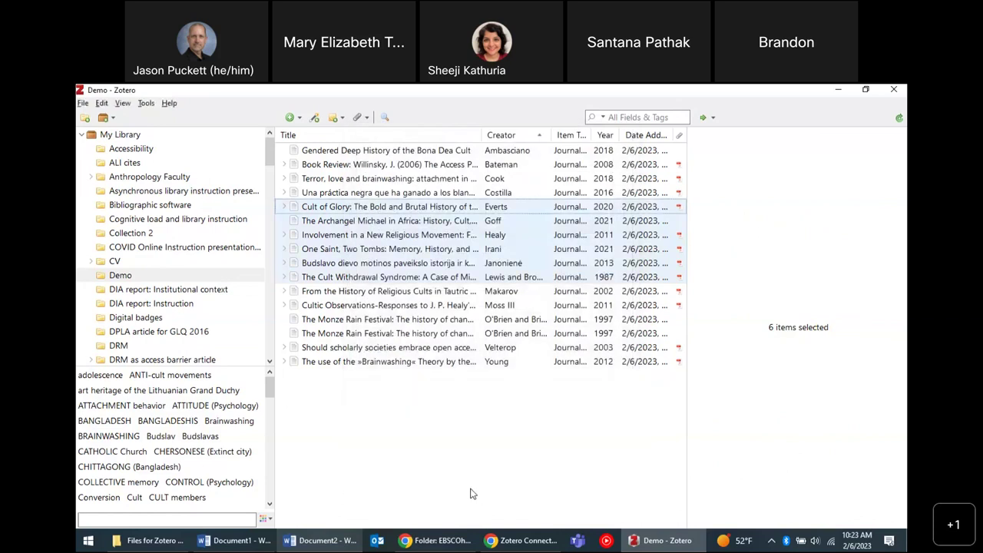
Switch to Word, create a new blank document, and paste the copied Chicago-style bibliography into it.
{"action": "left_click", "coordinate": [341, 543]}
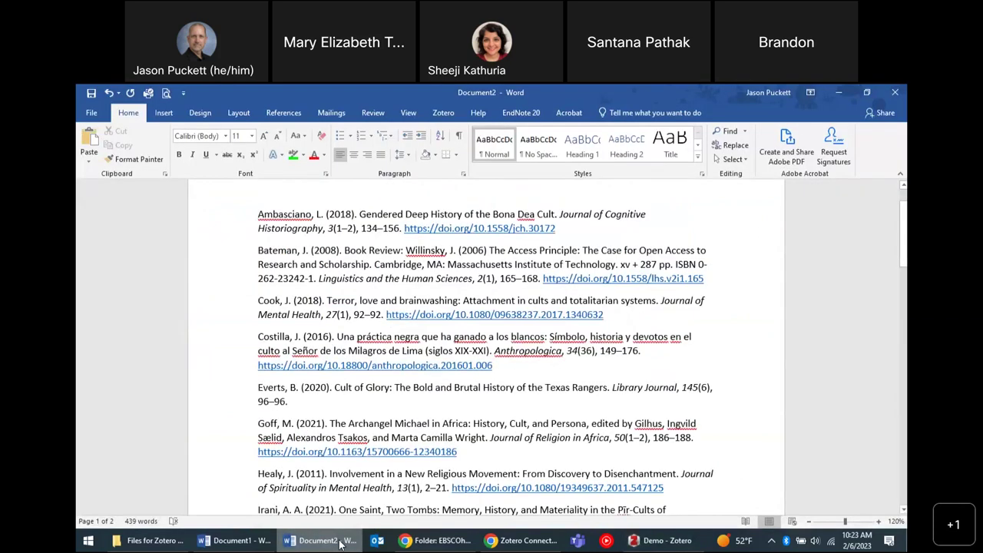
{"action": "key", "text": "ctrl+n"}
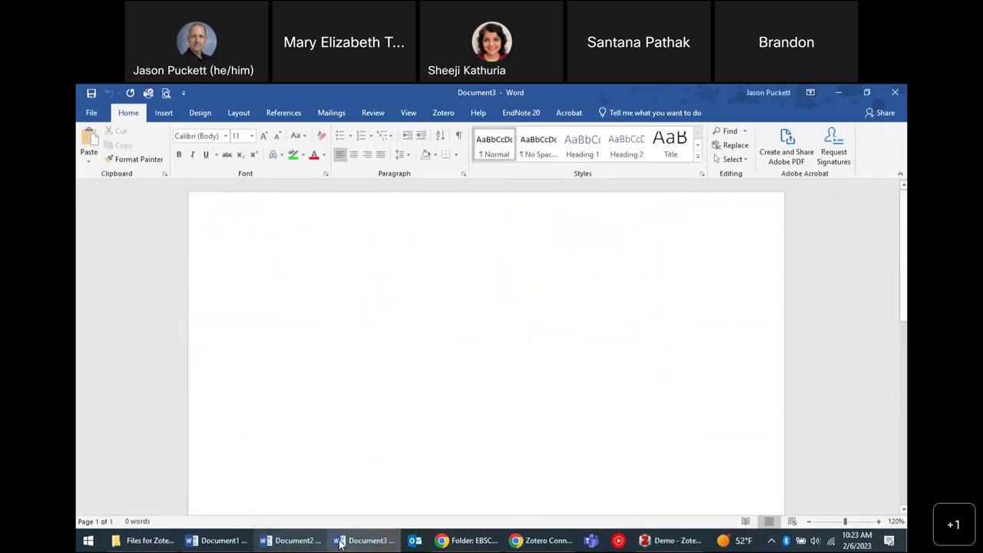
{"action": "key", "text": "ctrl+v"}
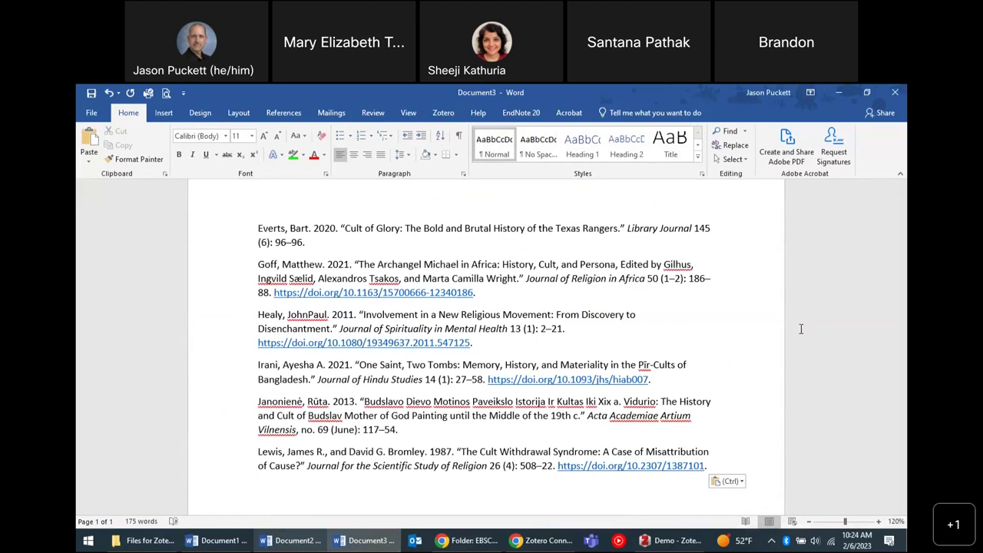
Create another blank Word document and display the Zotero citation commands in it.
{"action": "key", "text": "ctrl+n"}
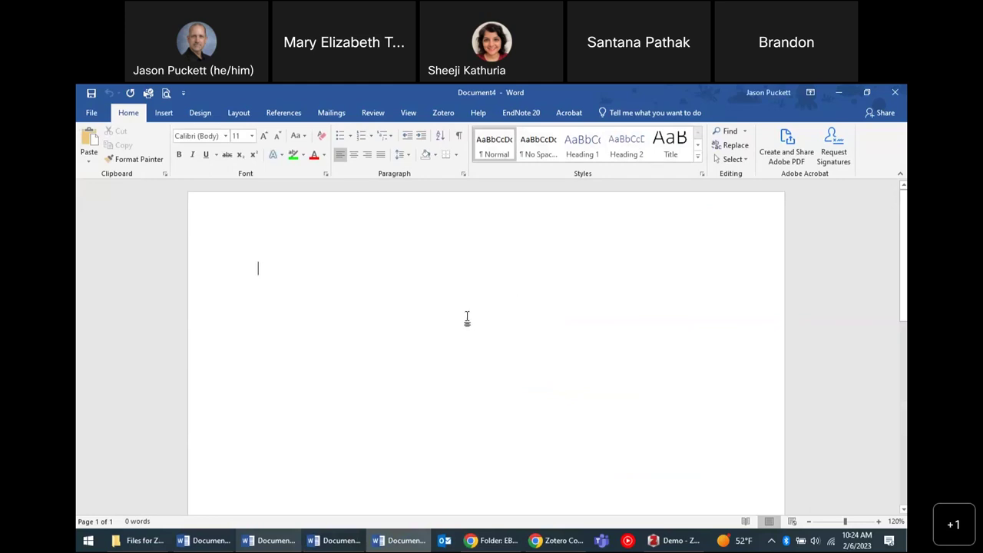
{"action": "left_click", "coordinate": [442, 116]}
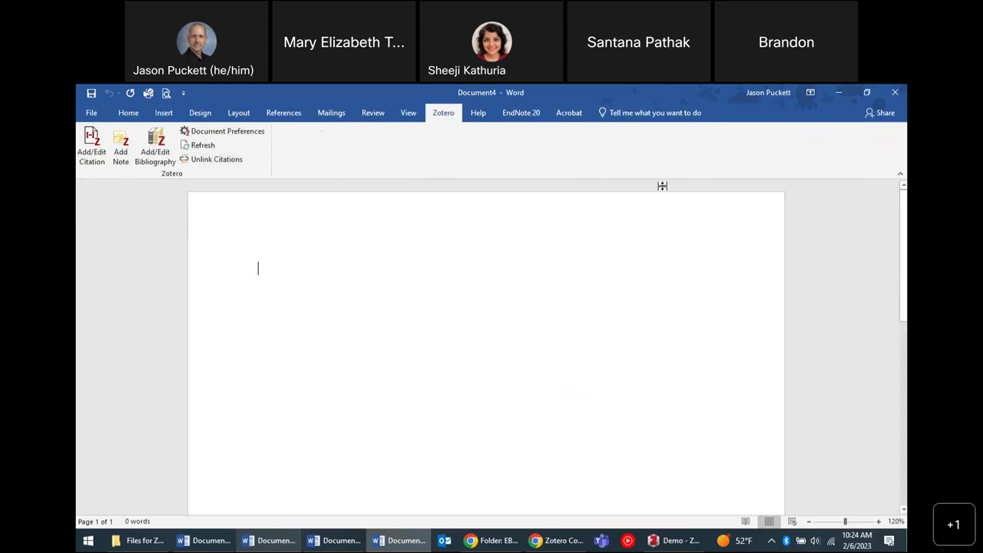
{"action": "key", "text": "alt+Tab"}
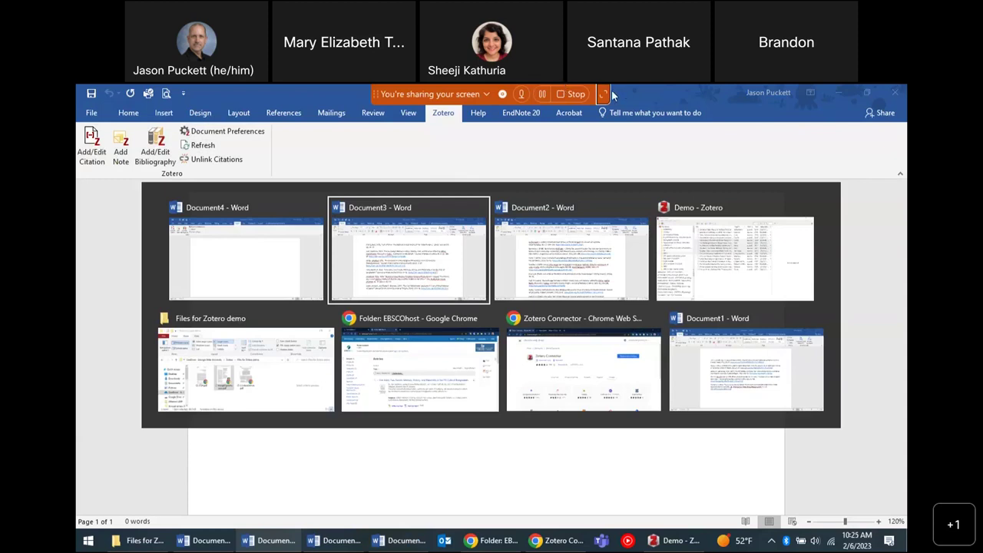
{"action": "key", "text": "Escape"}
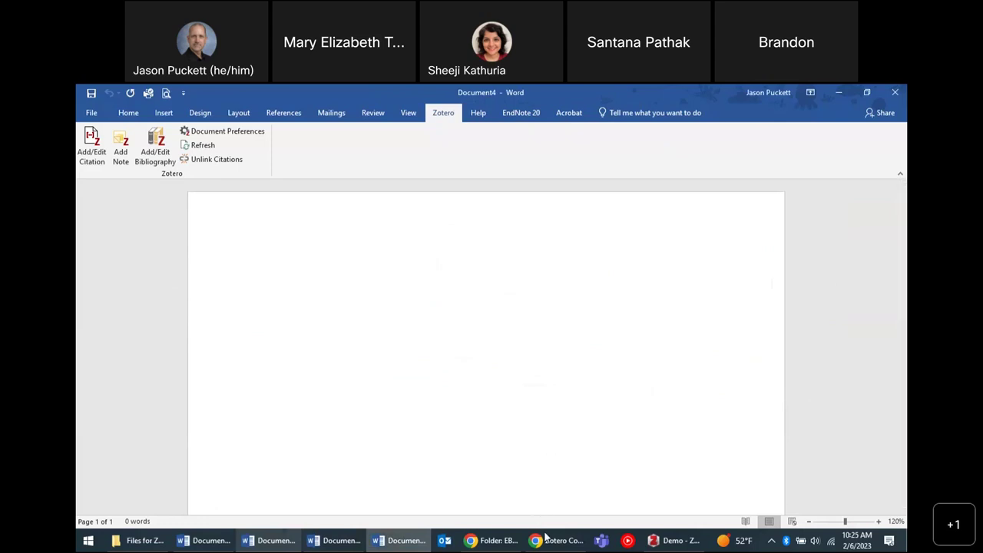
Switch to the EBSCOhost folder page in Chrome and display the list of installed browser extensions.
{"action": "mouse_move", "coordinate": [550, 541]}
{"action": "left_click", "coordinate": [505, 541]}
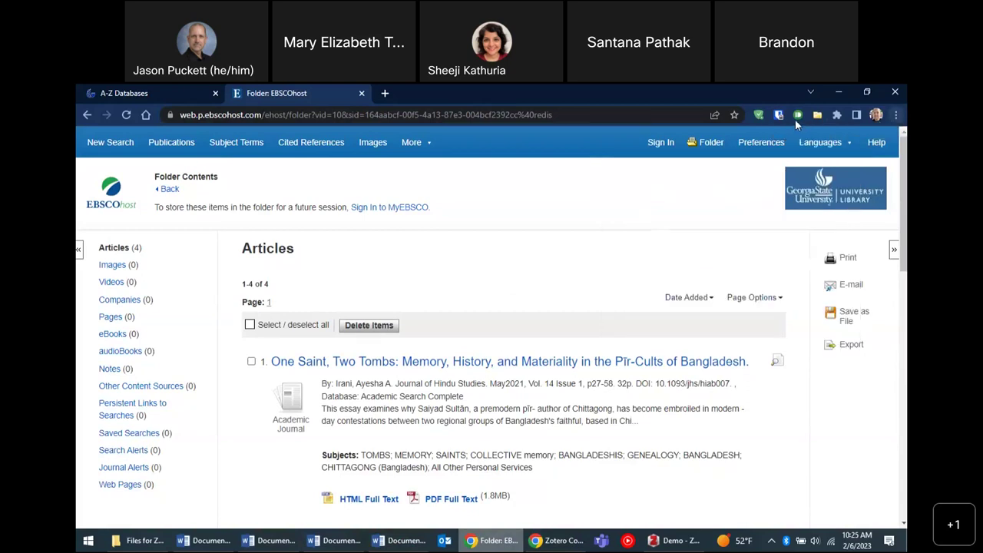
{"action": "left_click", "coordinate": [837, 114]}
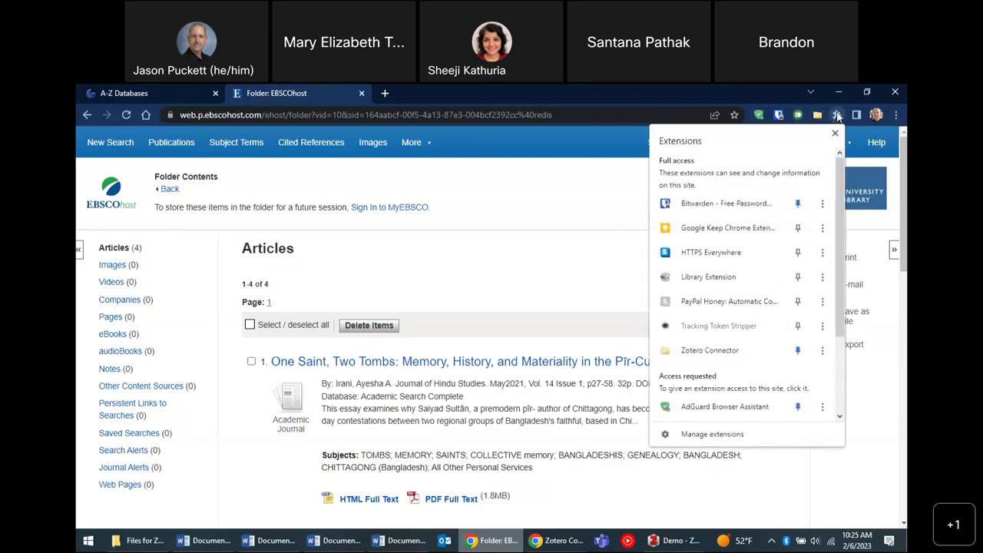
{"action": "left_click", "coordinate": [894, 397]}
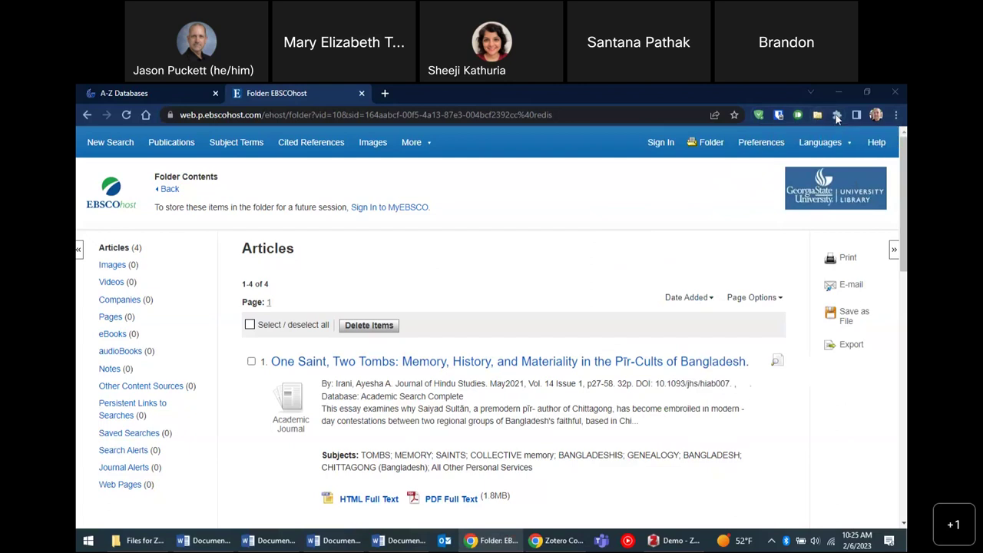
{"action": "left_click", "coordinate": [836, 114]}
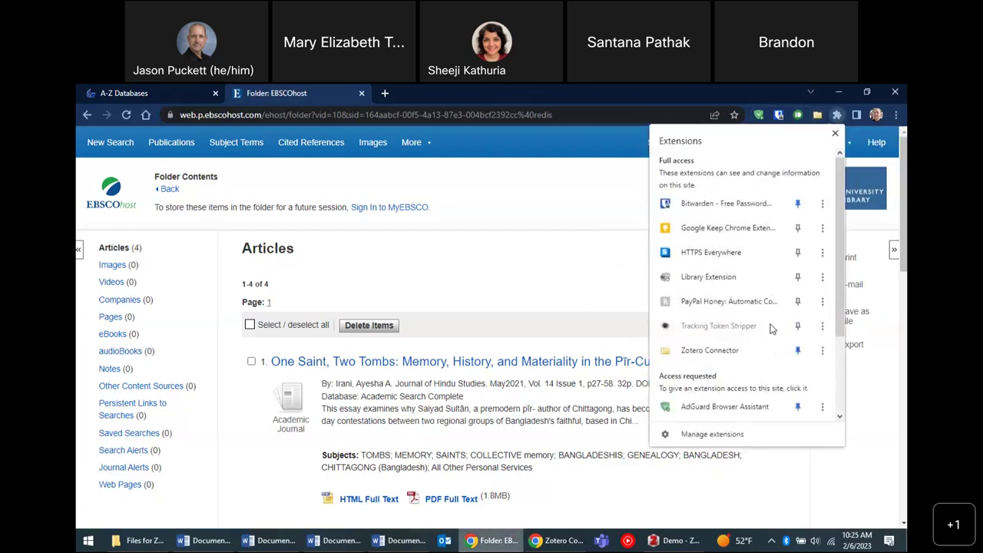
Unpin and re-pin the Zotero Connector extension several times, leave it pinned, and close the extensions list.
{"action": "left_click", "coordinate": [798, 350]}
{"action": "left_click", "coordinate": [799, 350]}
{"action": "left_click", "coordinate": [799, 350]}
{"action": "left_click", "coordinate": [798, 351]}
{"action": "left_click", "coordinate": [798, 350]}
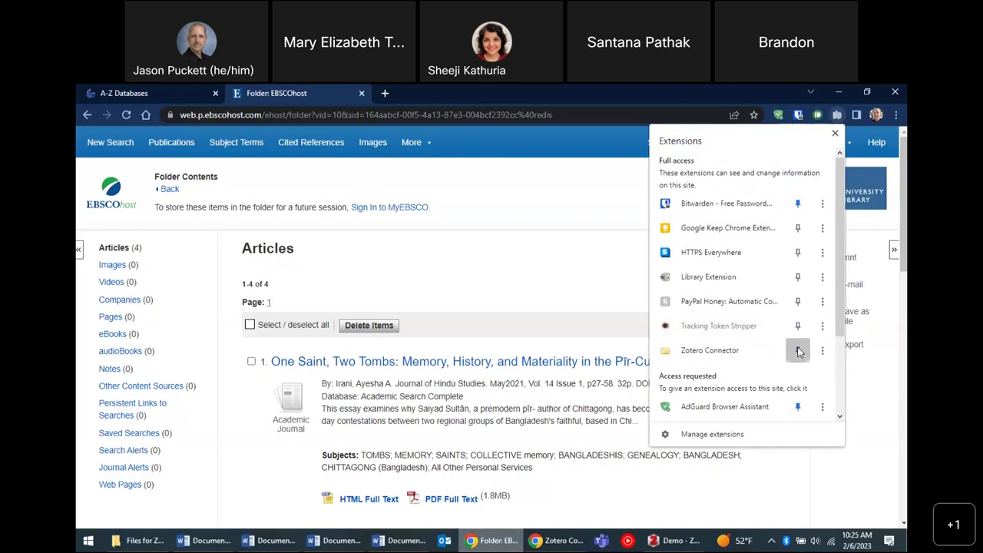
{"action": "left_click", "coordinate": [799, 350]}
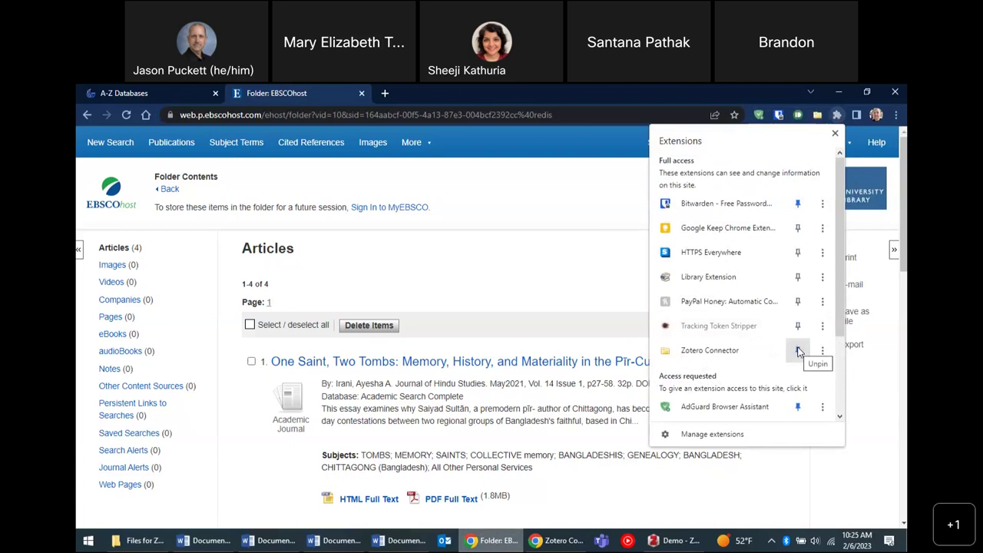
{"action": "left_click", "coordinate": [597, 260]}
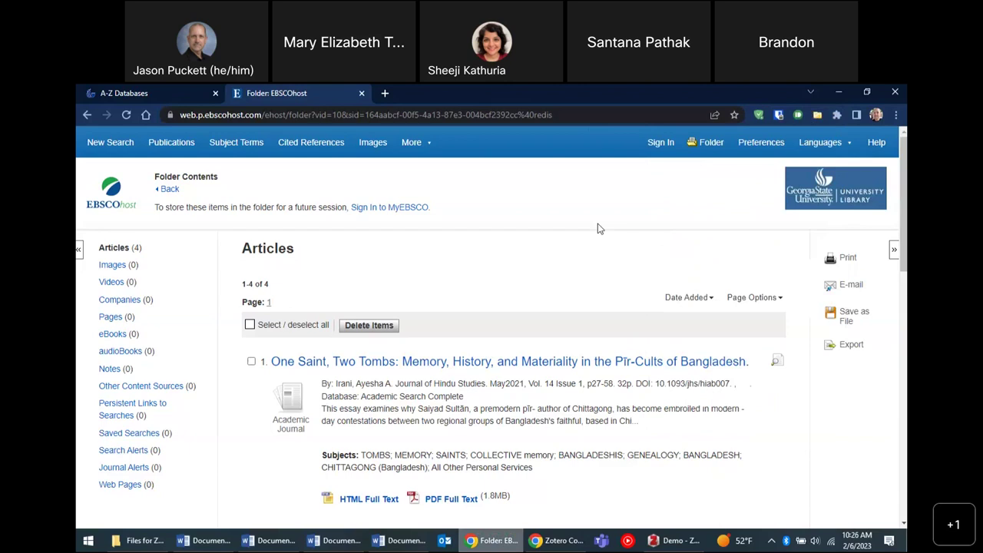
Open zotero.org/download in a new browser window and review the Zotero 6 for Windows and Zotero Connector downloads.
{"action": "key", "text": "ctrl+n"}
{"action": "type", "text": "zotero.org"}
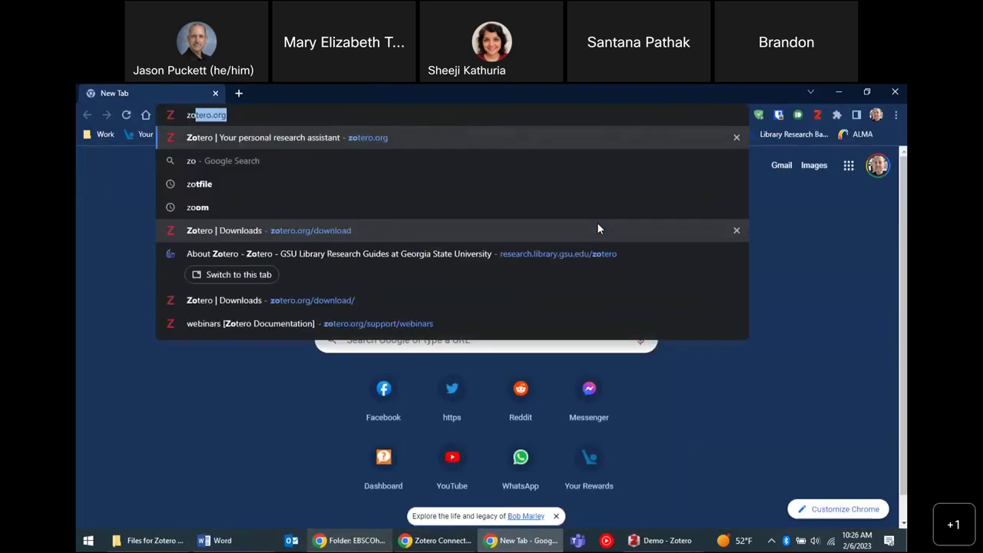
{"action": "key", "text": "Down"}
{"action": "key", "text": "Down"}
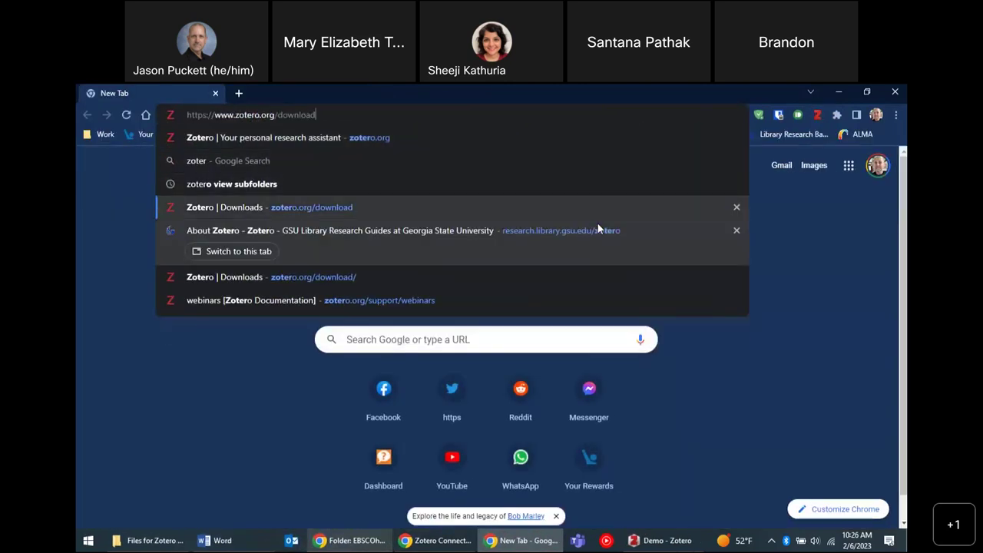
{"action": "key", "text": "Return"}
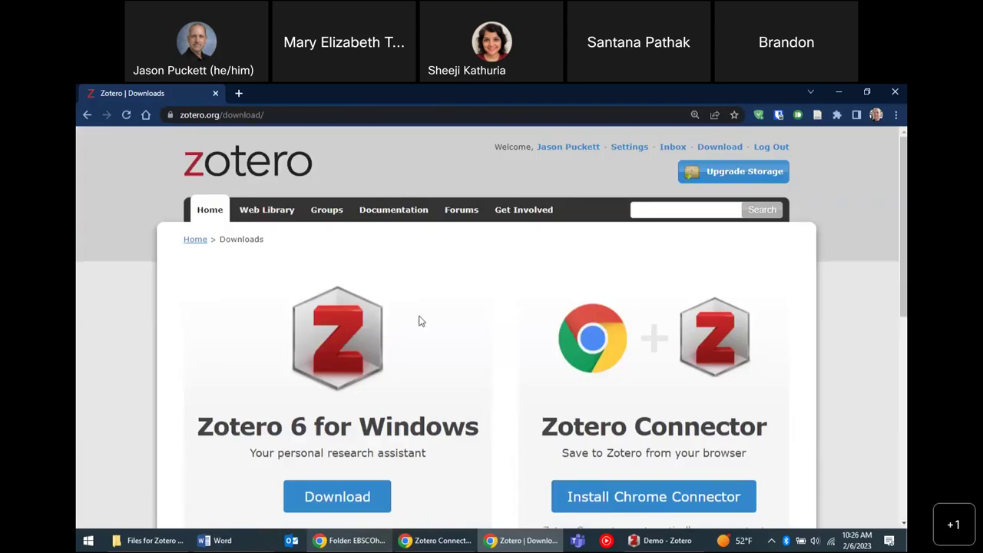
{"action": "scroll", "coordinate": [421, 321], "scroll_direction": "down", "scroll_amount": 2}
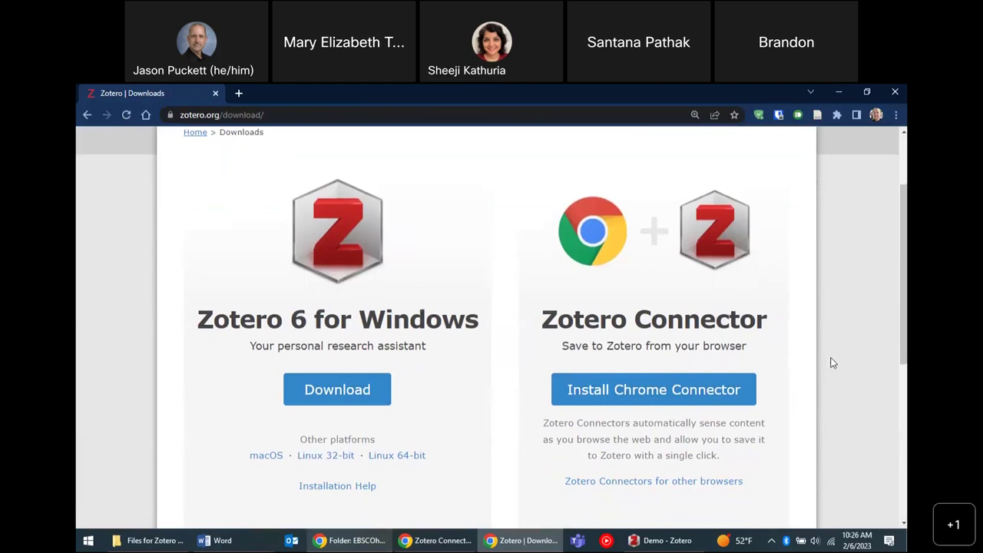
{"action": "scroll", "coordinate": [833, 363], "scroll_direction": "up", "scroll_amount": 2}
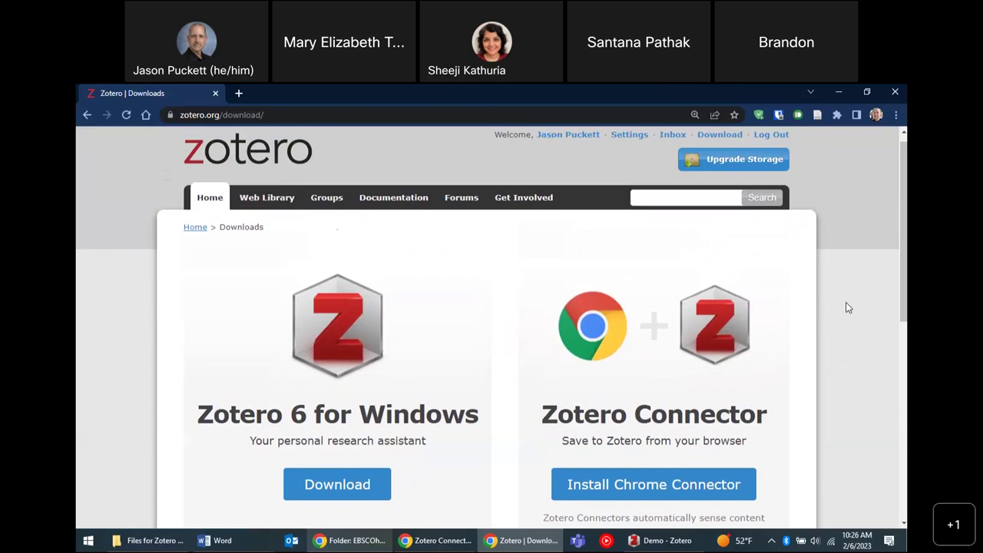
{"action": "left_click", "coordinate": [840, 92]}
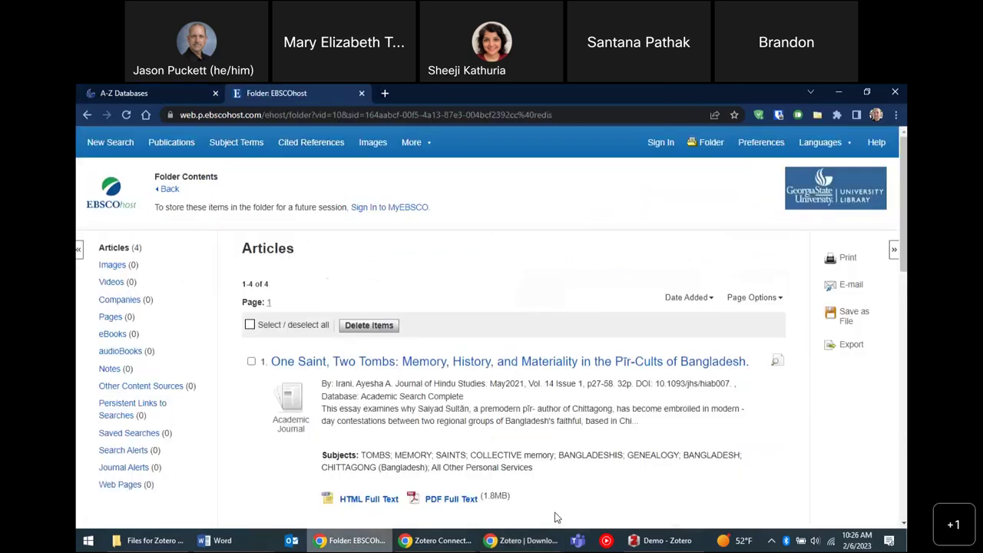
Switch to the blank Word document Document4 and enter the text "This is my paper".
{"action": "left_click", "coordinate": [215, 541]}
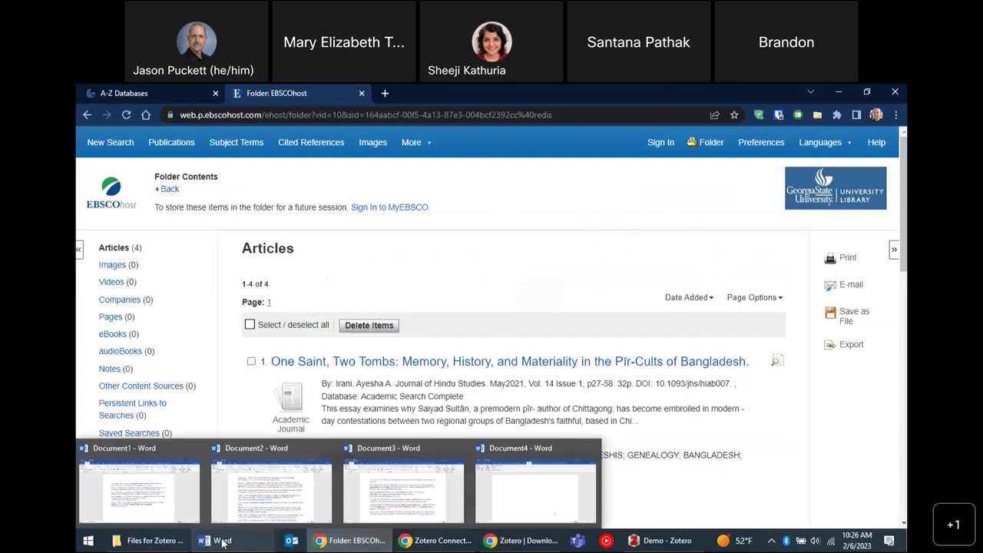
{"action": "left_click", "coordinate": [551, 495]}
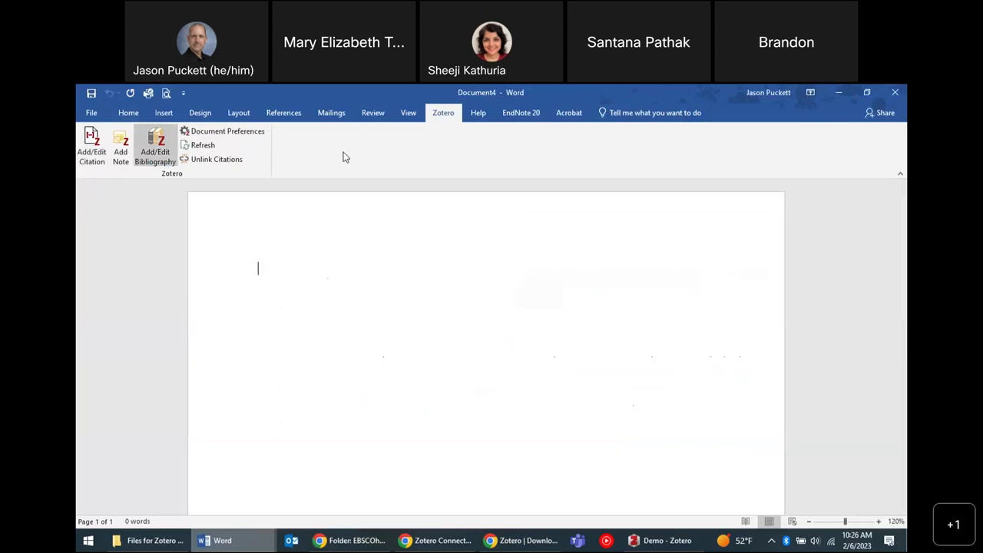
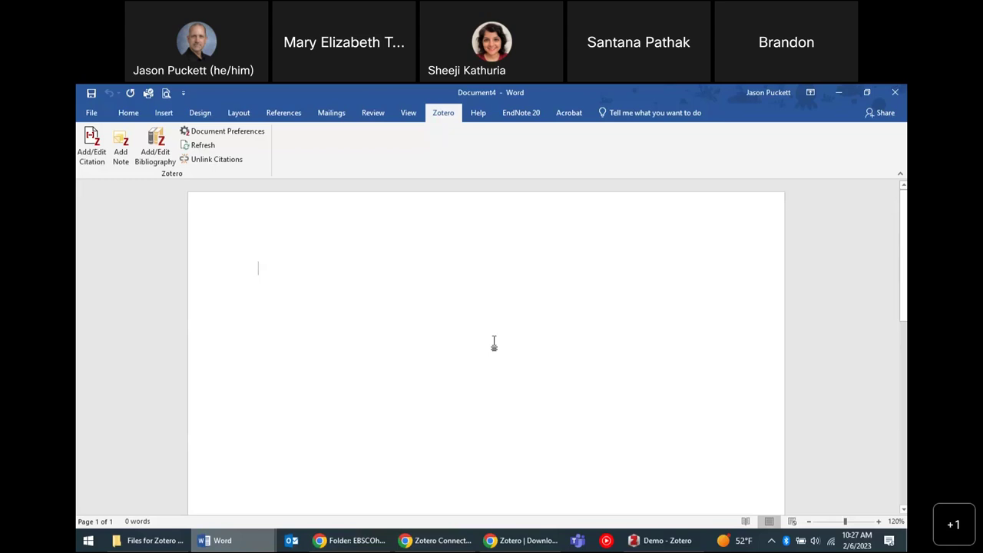
{"action": "type", "text": "This is my paper"}
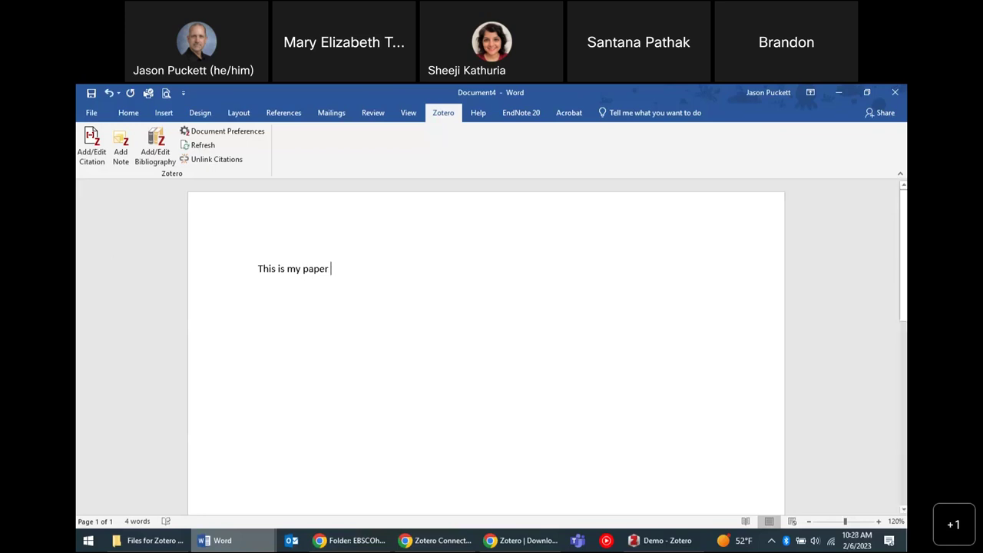
Start a Zotero citation after "This is my paper" and set the document's citation style to American Psychological Association (APA) 7th edition.
{"action": "left_click", "coordinate": [89, 159]}
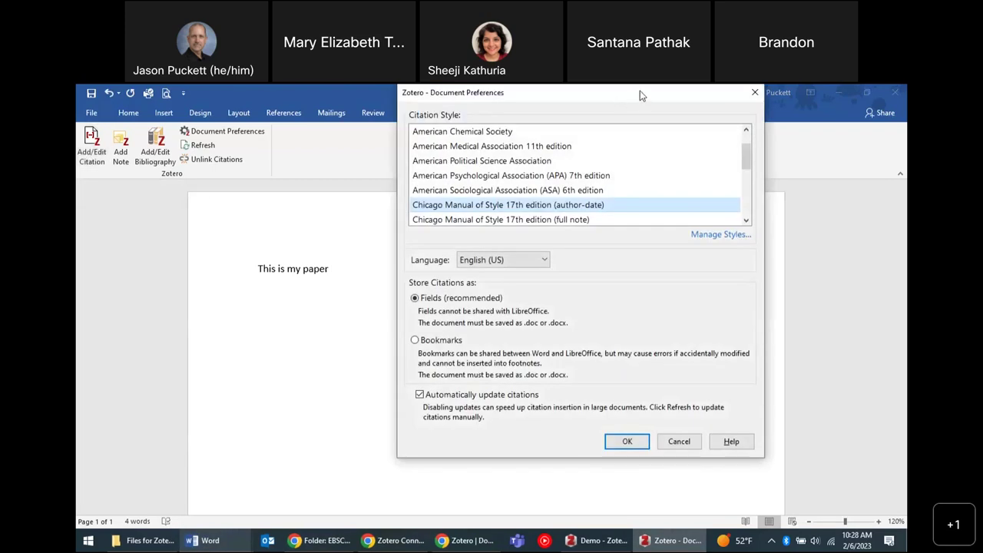
{"action": "left_click_drag", "start_coordinate": [643, 95], "coordinate": [628, 138]}
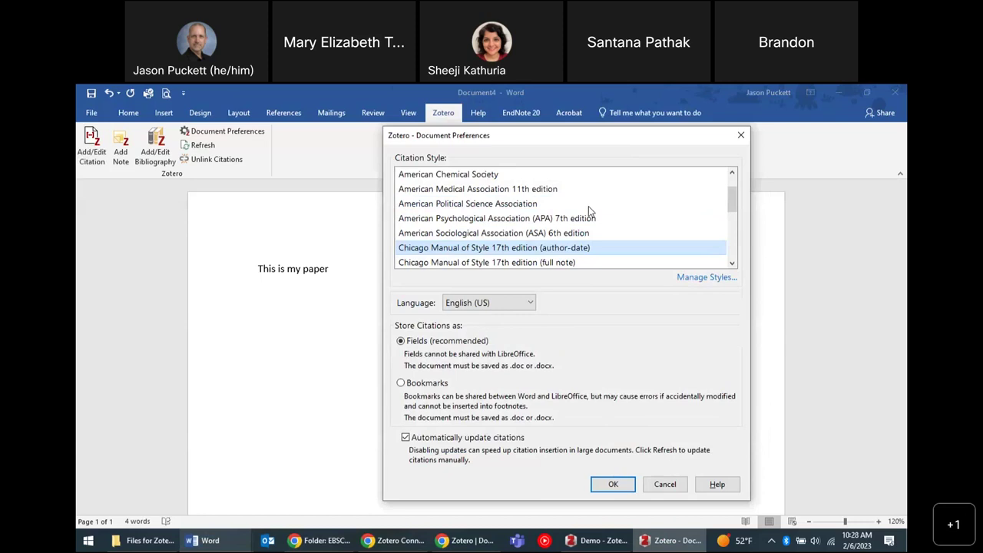
{"action": "scroll", "coordinate": [590, 210], "scroll_direction": "down", "scroll_amount": 2}
{"action": "scroll", "coordinate": [589, 206], "scroll_direction": "up", "scroll_amount": 2}
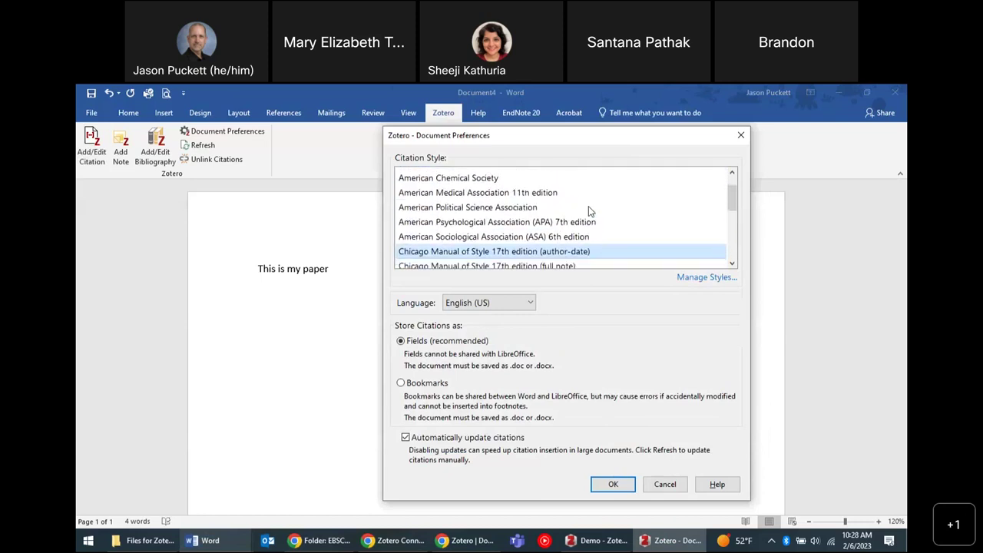
{"action": "scroll", "coordinate": [588, 206], "scroll_direction": "down", "scroll_amount": 1}
{"action": "scroll", "coordinate": [589, 209], "scroll_direction": "up", "scroll_amount": 2}
{"action": "scroll", "coordinate": [589, 207], "scroll_direction": "down", "scroll_amount": 1}
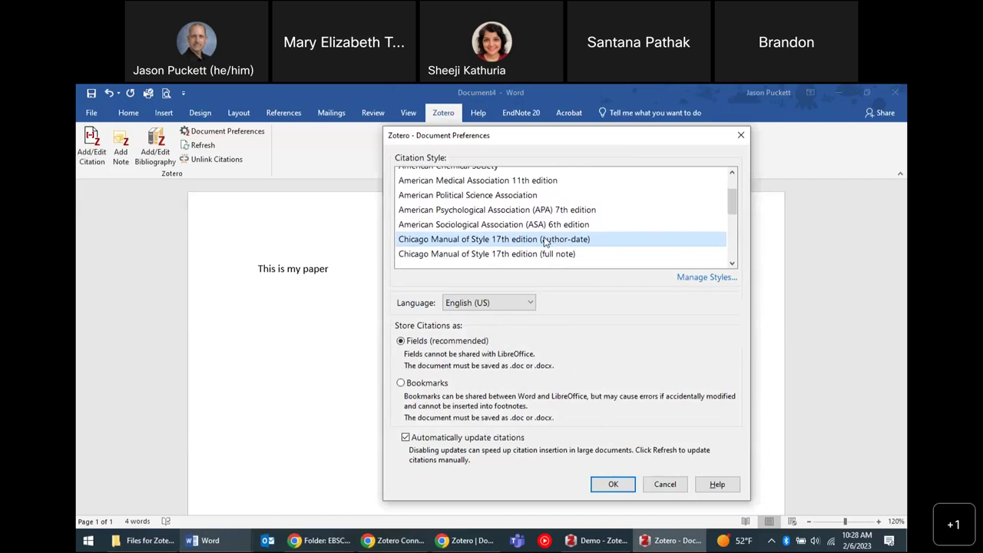
{"action": "left_click", "coordinate": [582, 211]}
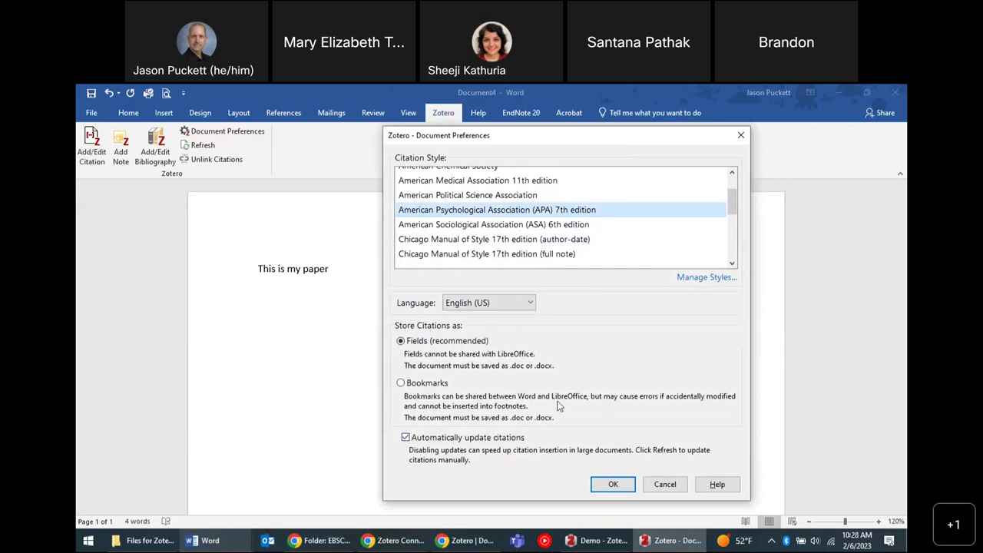
{"action": "left_click", "coordinate": [612, 485]}
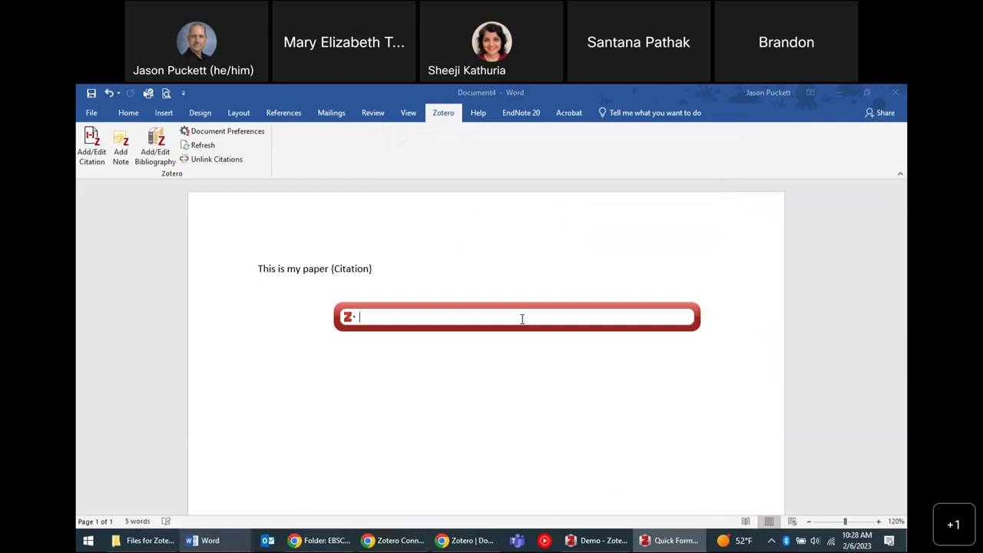
Find "One Saint, Two Tombs" (2021) by searching for "cults", insert its citation, and end the sentence with a period.
{"action": "type", "text": "cults"}
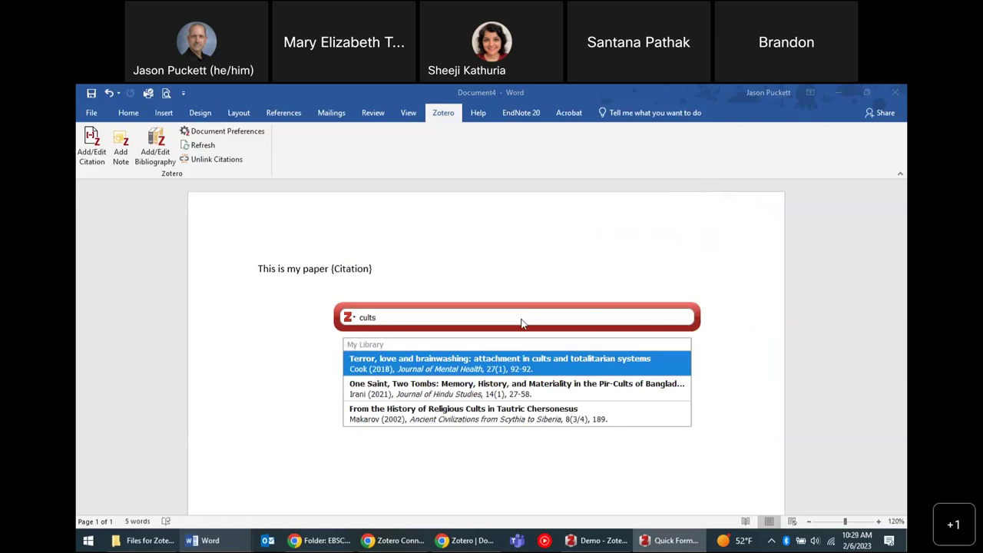
{"action": "left_click", "coordinate": [540, 393]}
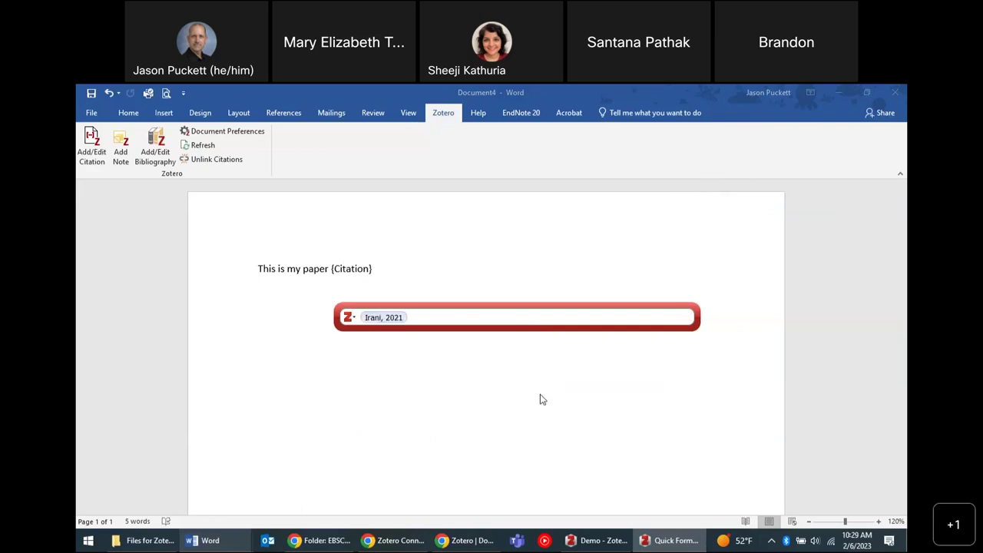
{"action": "key", "text": "Return"}
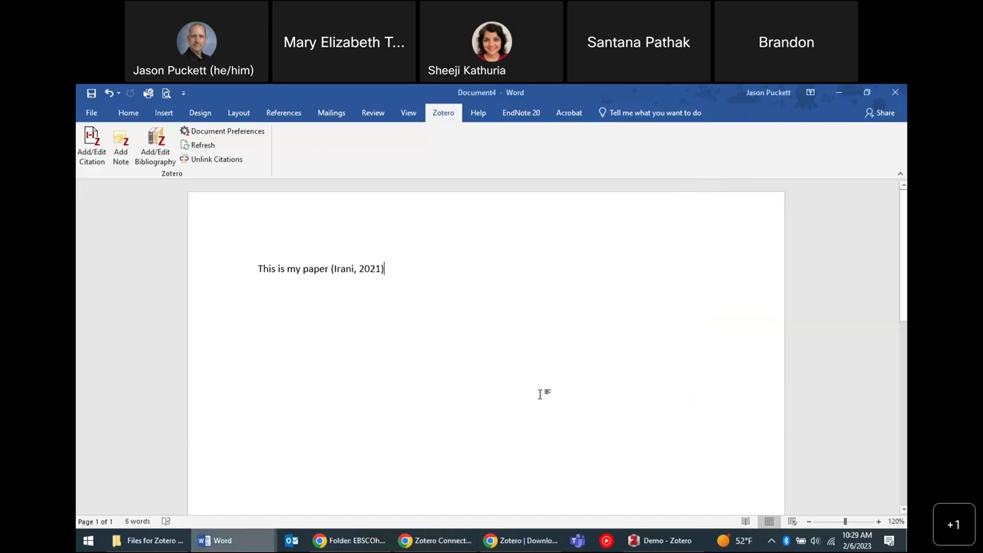
{"action": "type", "text": "."}
{"action": "left_click", "coordinate": [336, 268]}
{"action": "type", "text": "this"}
{"action": "key", "text": "ctrl+z"}
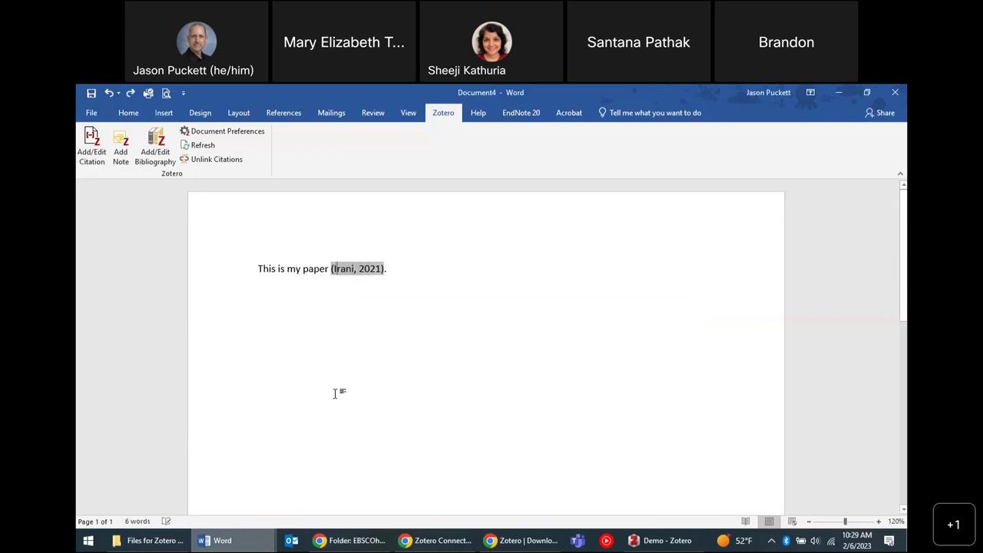
Add the text "This is something I want to cite" after the first cited sentence.
{"action": "left_click", "coordinate": [511, 332]}
{"action": "type", "text": "This is my pa"}
{"action": "key", "text": "BackSpace"}
{"action": "type", "text": "something I want to cite"}
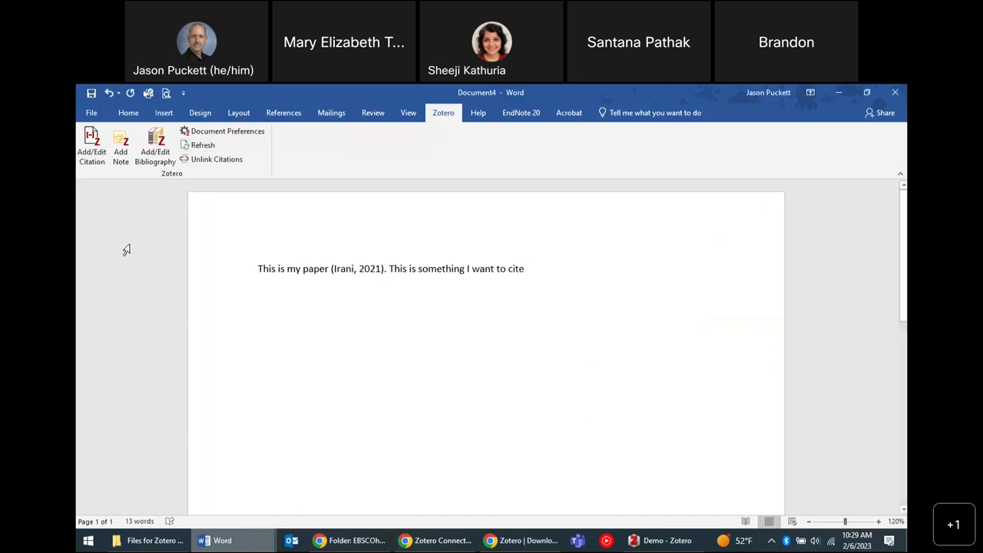
Cite "Library Services for Multicultural Patrons" (2013) after the second sentence, searching the library for "cult", and add a closing period.
{"action": "left_click", "coordinate": [95, 163]}
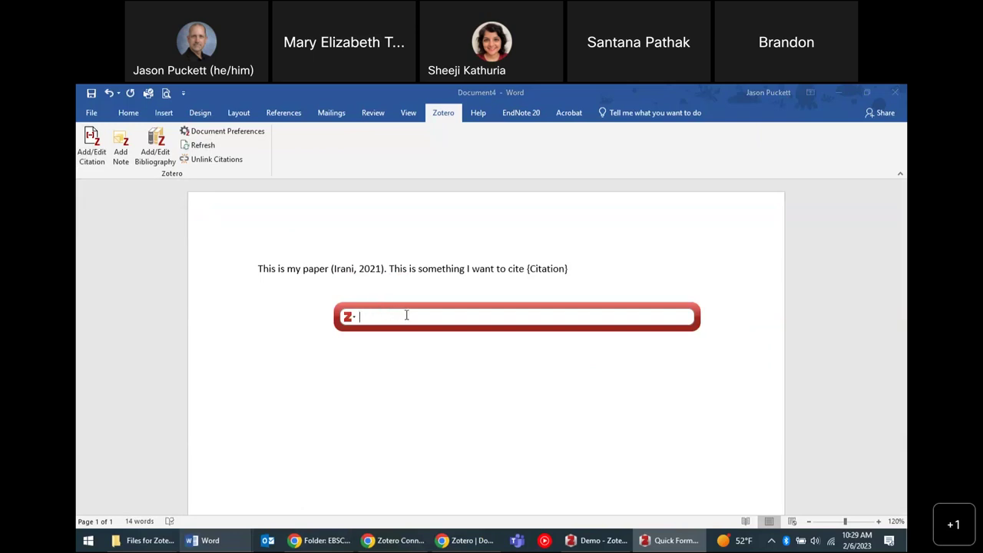
{"action": "type", "text": "cult"}
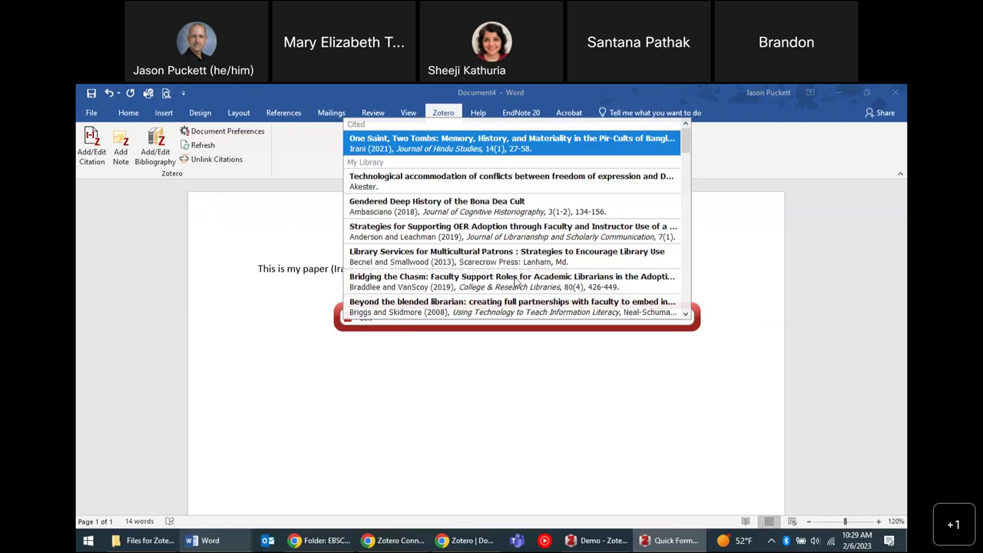
{"action": "scroll", "coordinate": [516, 283], "scroll_direction": "down", "scroll_amount": 5}
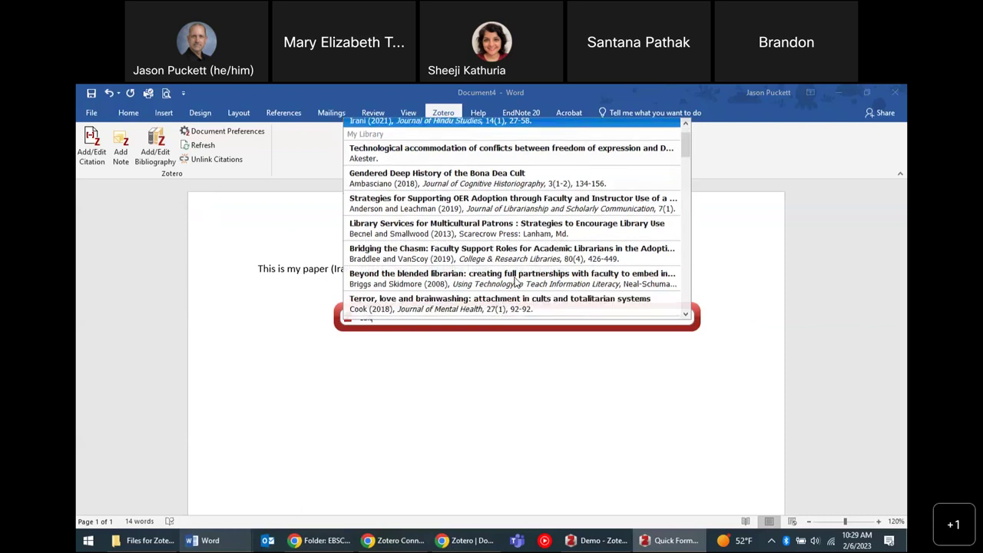
{"action": "scroll", "coordinate": [515, 283], "scroll_direction": "up", "scroll_amount": 5}
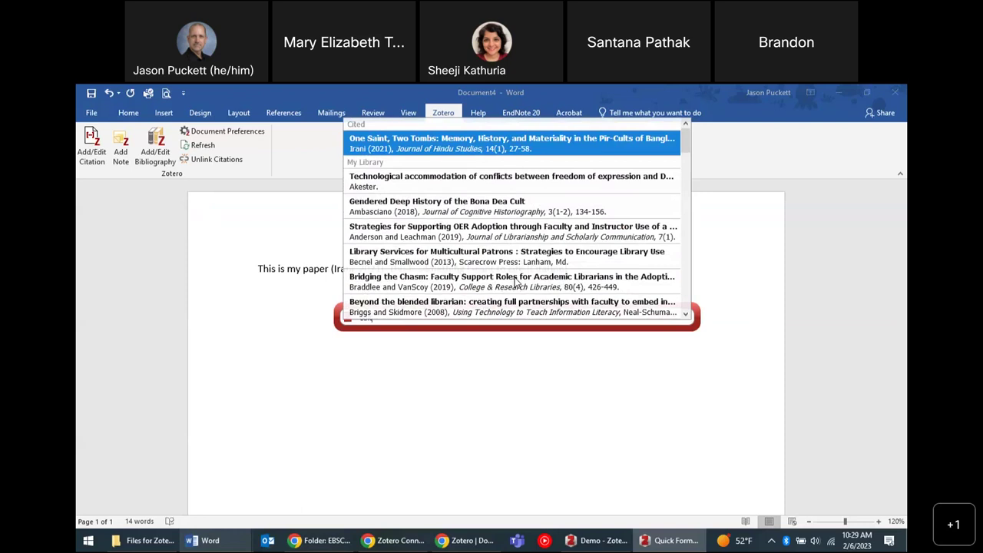
{"action": "left_click", "coordinate": [561, 261]}
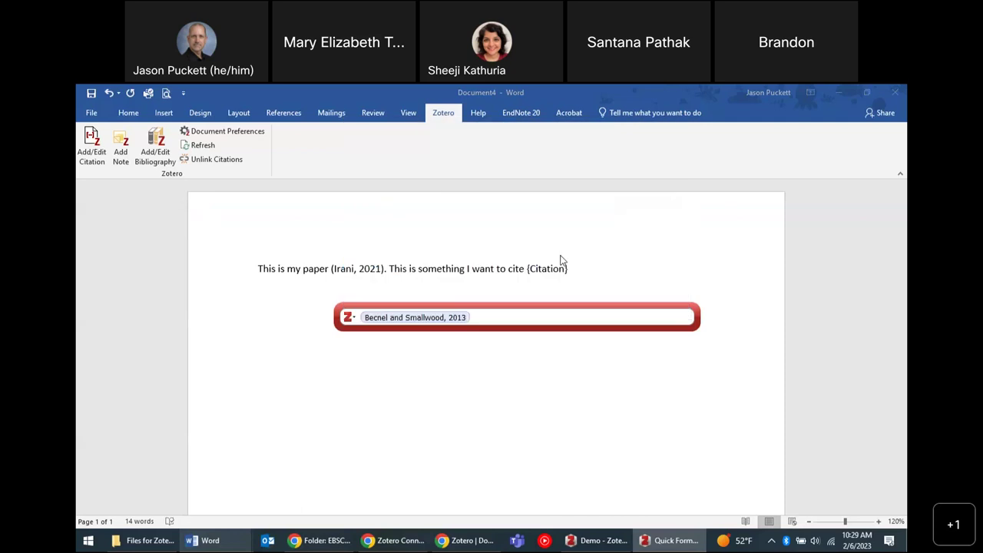
{"action": "key", "text": "Return"}
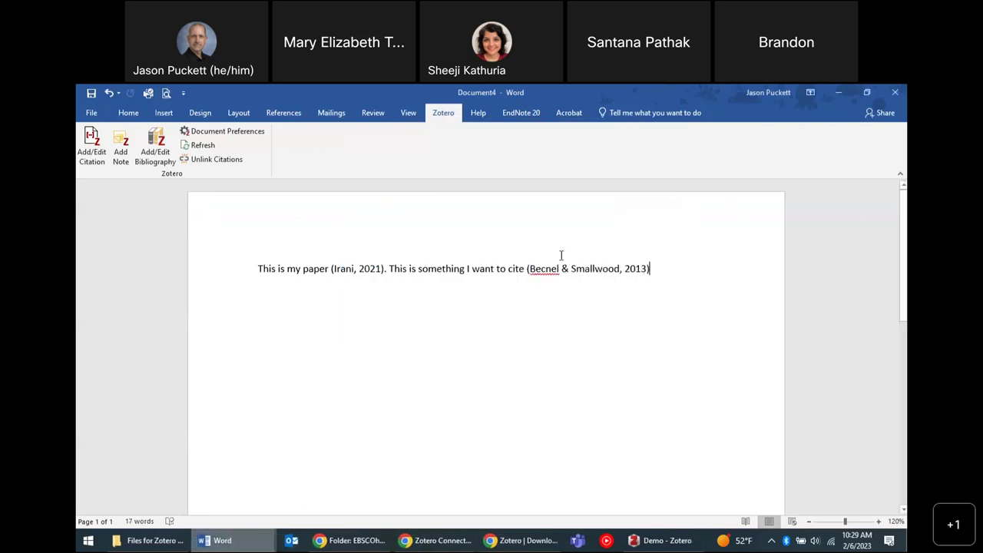
{"action": "type", "text": "."}
Add blank lines below the paragraph, insert the Zotero bibliography there, and review its entries.
{"action": "key", "text": "Return"}
{"action": "key", "text": "Return"}
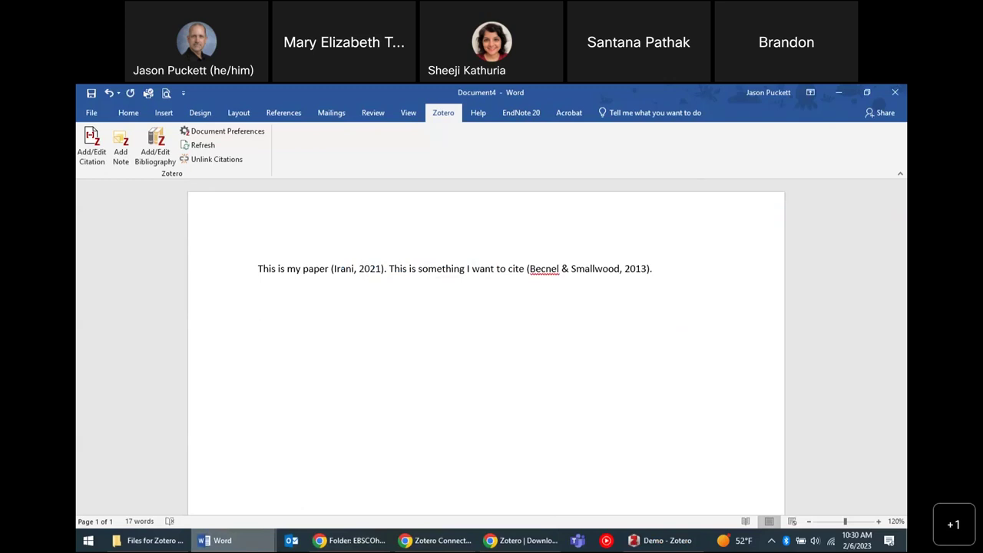
{"action": "left_click", "coordinate": [155, 149]}
{"action": "left_click", "coordinate": [155, 164]}
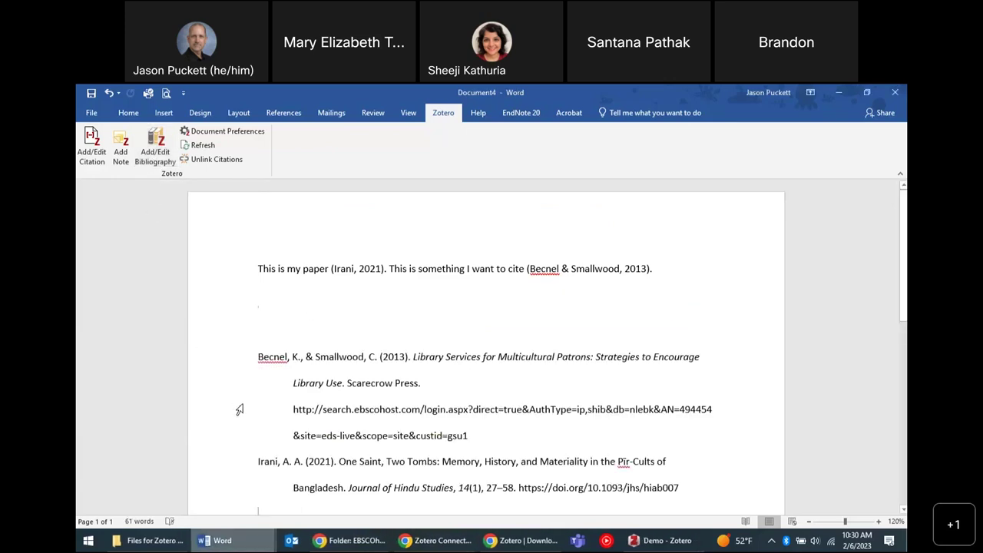
{"action": "scroll", "coordinate": [239, 411], "scroll_direction": "down", "scroll_amount": 1}
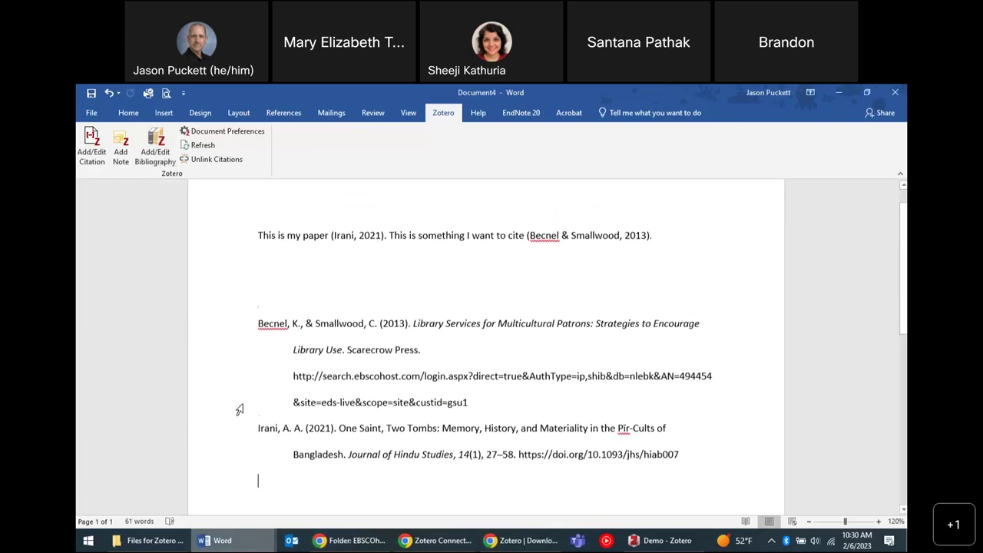
{"action": "scroll", "coordinate": [240, 411], "scroll_direction": "down", "scroll_amount": 1}
{"action": "scroll", "coordinate": [240, 411], "scroll_direction": "up", "scroll_amount": 2}
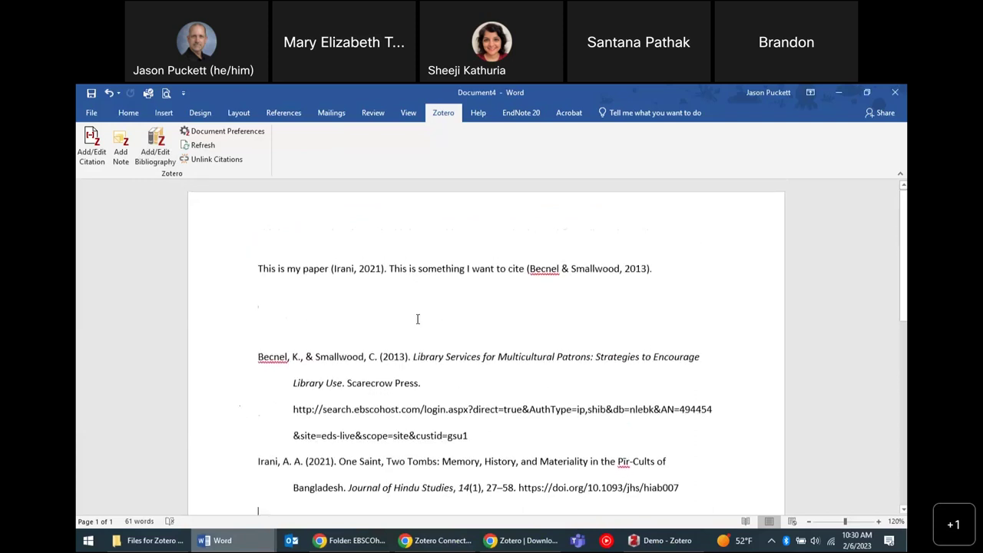
Continue the paragraph after the second citation with the text "Anything else that I cite".
{"action": "left_click", "coordinate": [704, 267]}
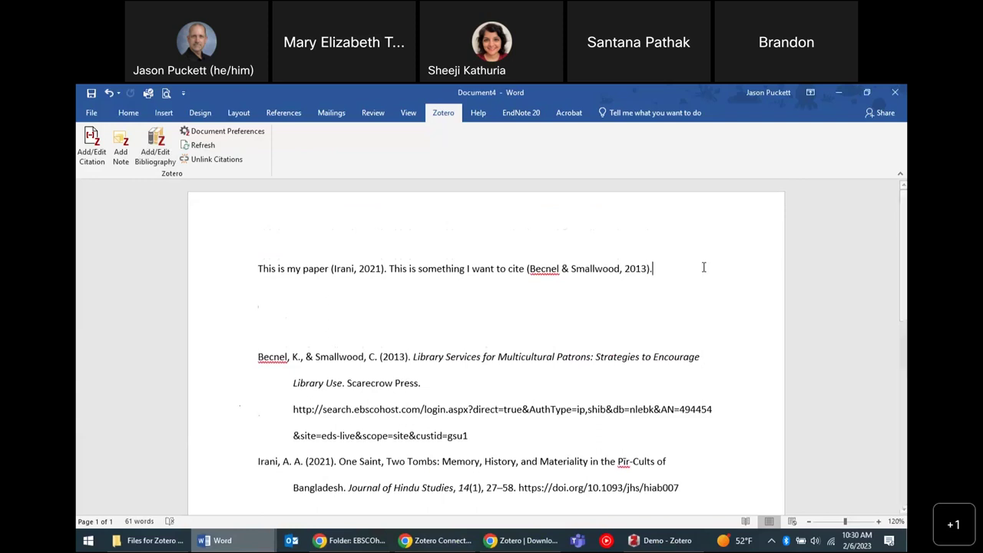
{"action": "type", "text": "Smallwood, 2013)."}
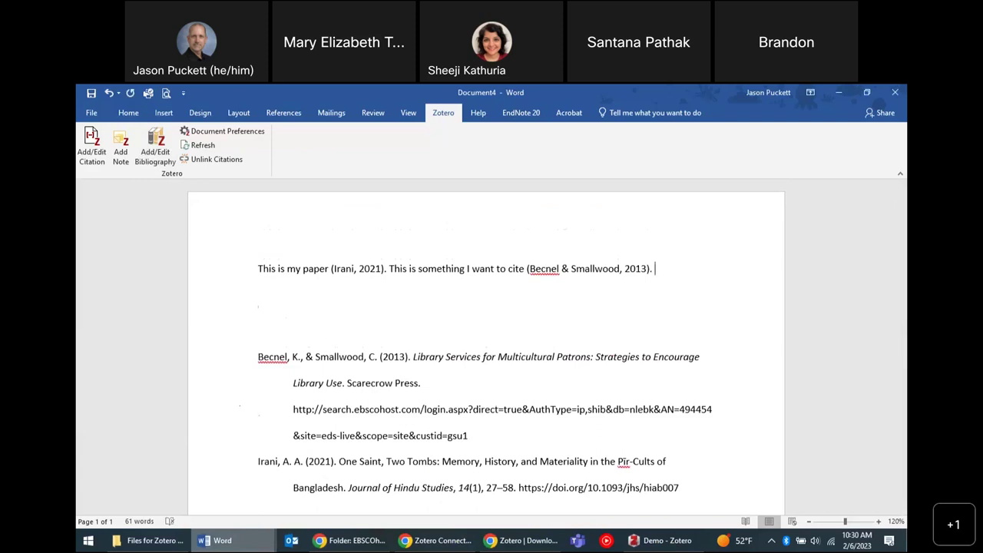
{"action": "type", "text": " Anything else that I cite"}
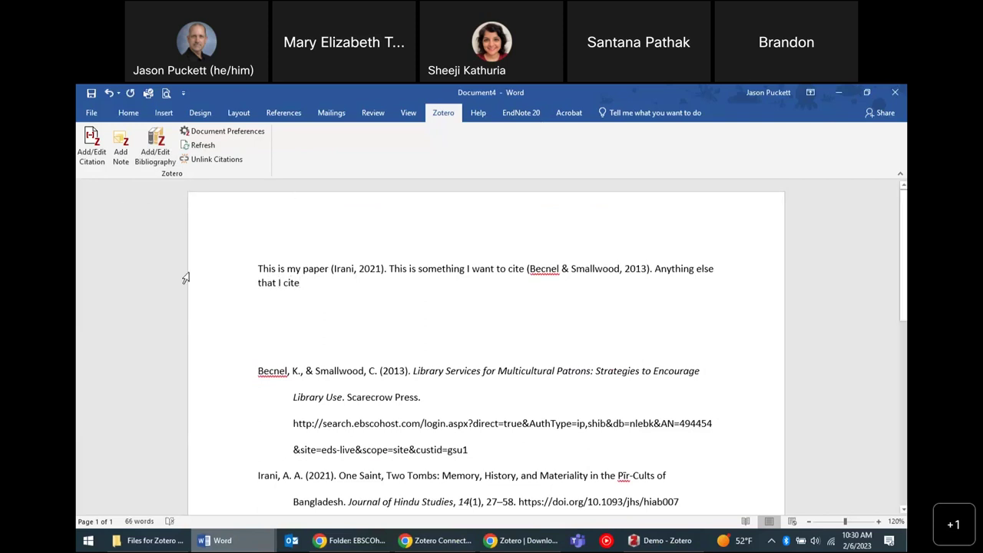
Cite "Gendered Deep History of the Bona Dea Cult" (2018) after the third sentence, add a period, and review the bibliography.
{"action": "left_click", "coordinate": [93, 157]}
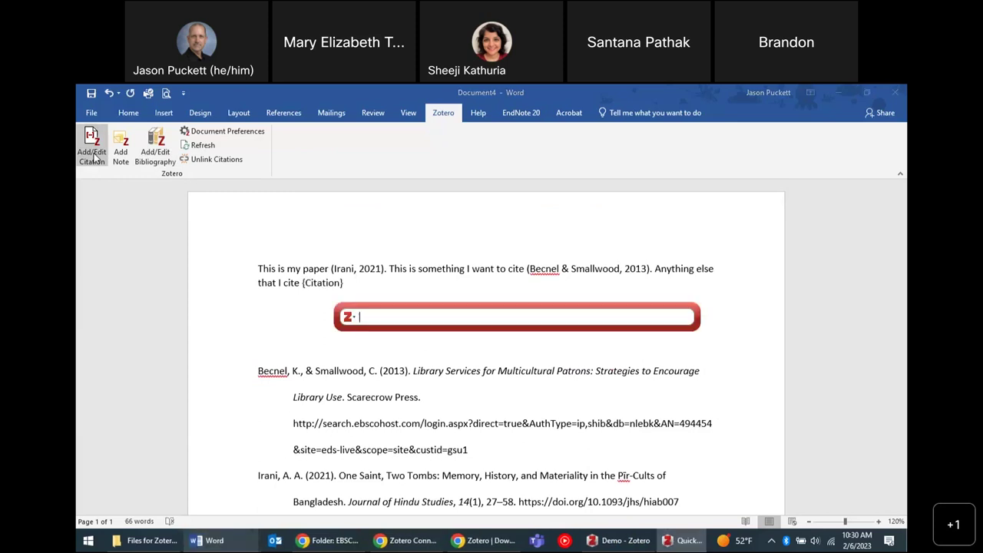
{"action": "type", "text": "al"}
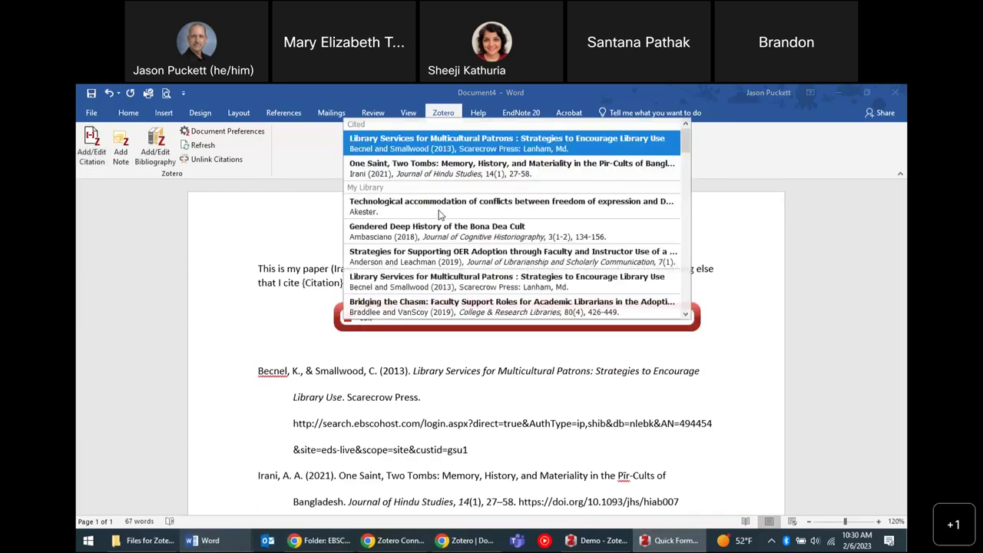
{"action": "left_click", "coordinate": [441, 234]}
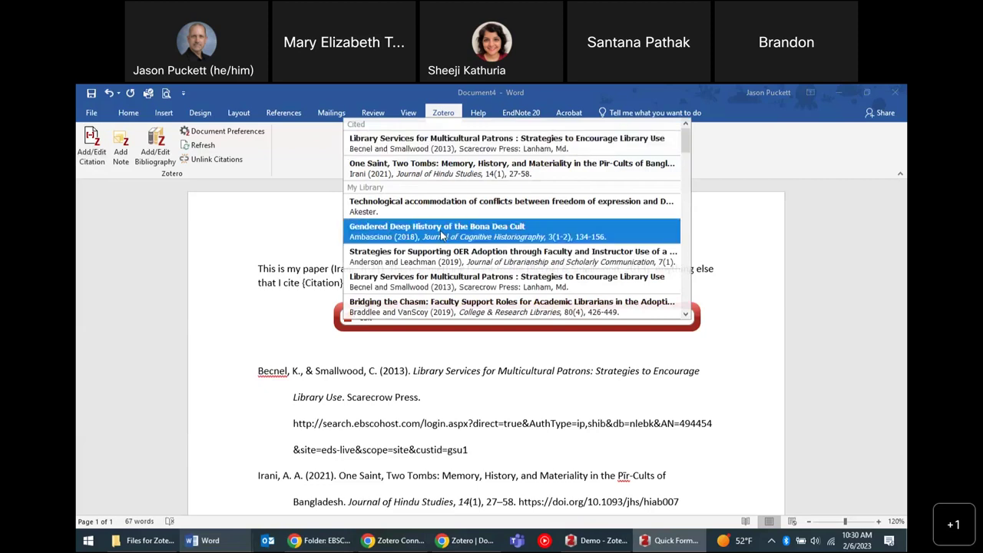
{"action": "key", "text": "Return"}
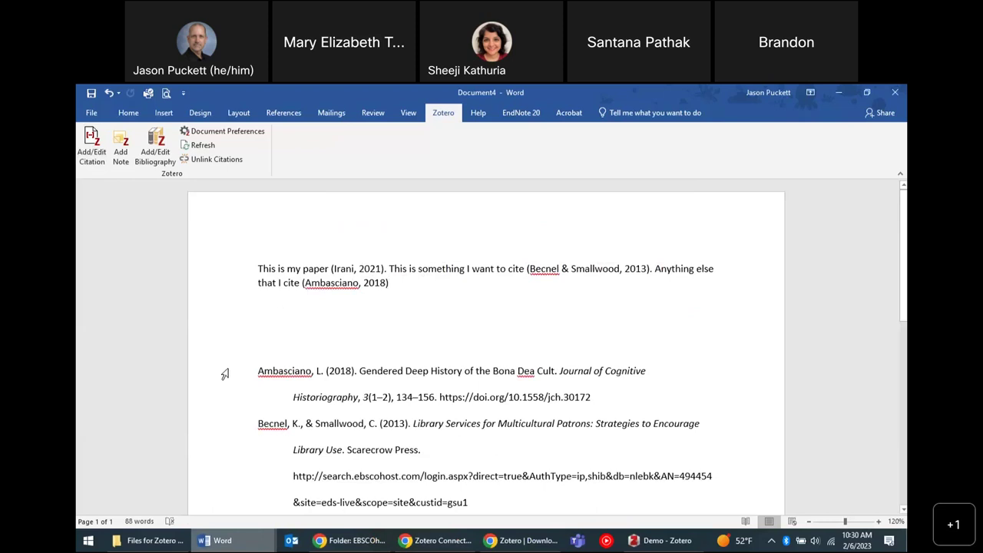
{"action": "scroll", "coordinate": [209, 398], "scroll_direction": "down", "scroll_amount": 2}
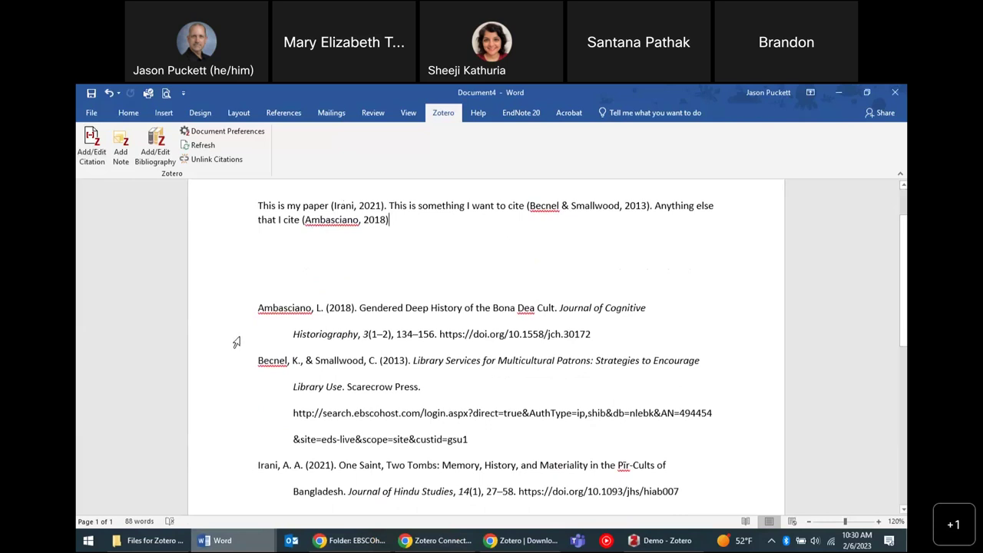
{"action": "type", "text": "."}
{"action": "scroll", "coordinate": [227, 336], "scroll_direction": "down", "scroll_amount": 2}
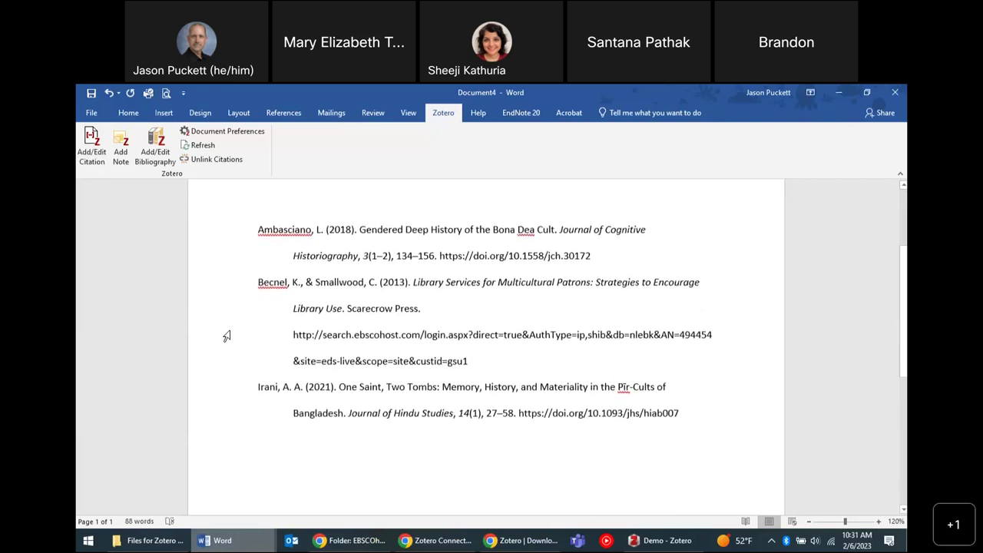
{"action": "scroll", "coordinate": [227, 336], "scroll_direction": "up", "scroll_amount": 2}
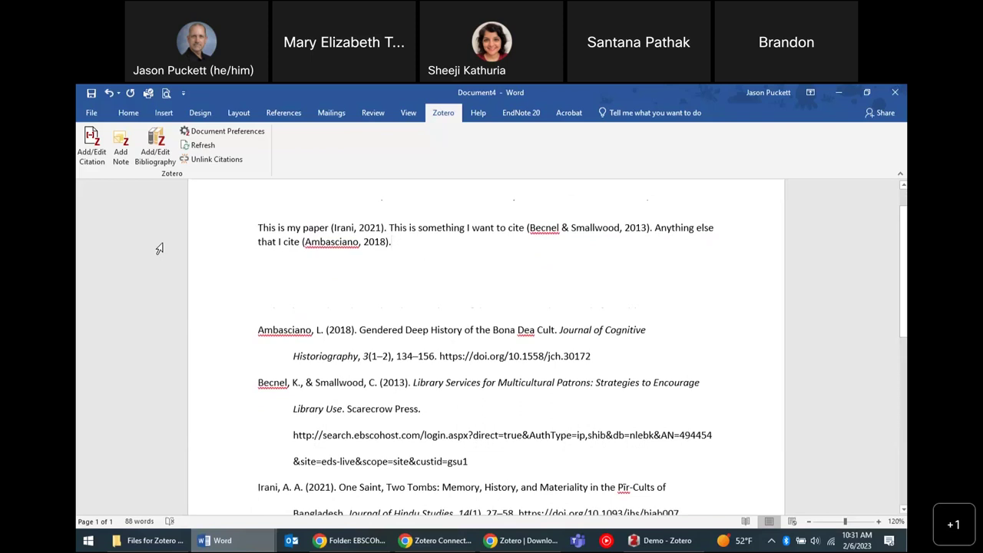
Change the document's citation style to Chicago Manual of Style 17th edition (author-date).
{"action": "left_click", "coordinate": [247, 137]}
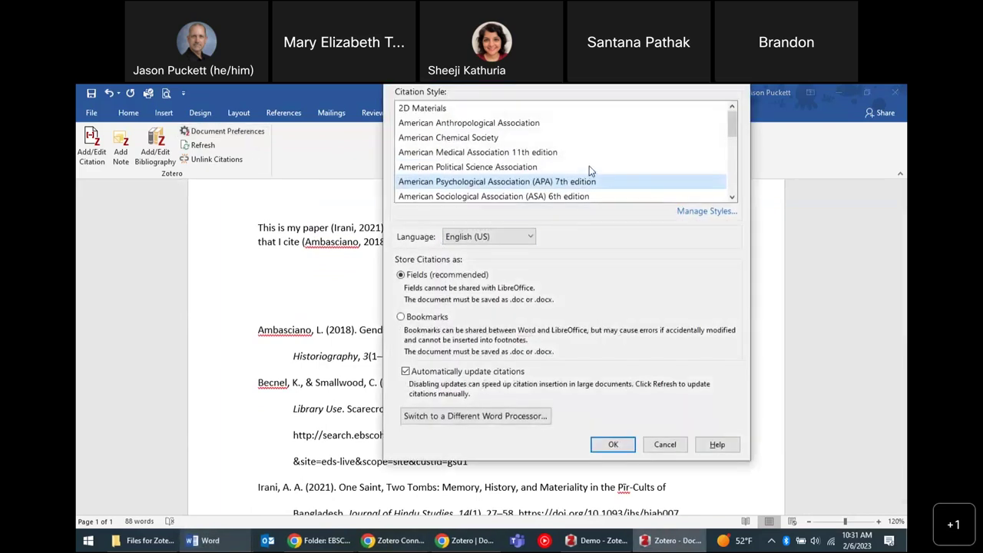
{"action": "scroll", "coordinate": [577, 166], "scroll_direction": "down", "scroll_amount": 1}
{"action": "scroll", "coordinate": [577, 166], "scroll_direction": "down", "scroll_amount": 1}
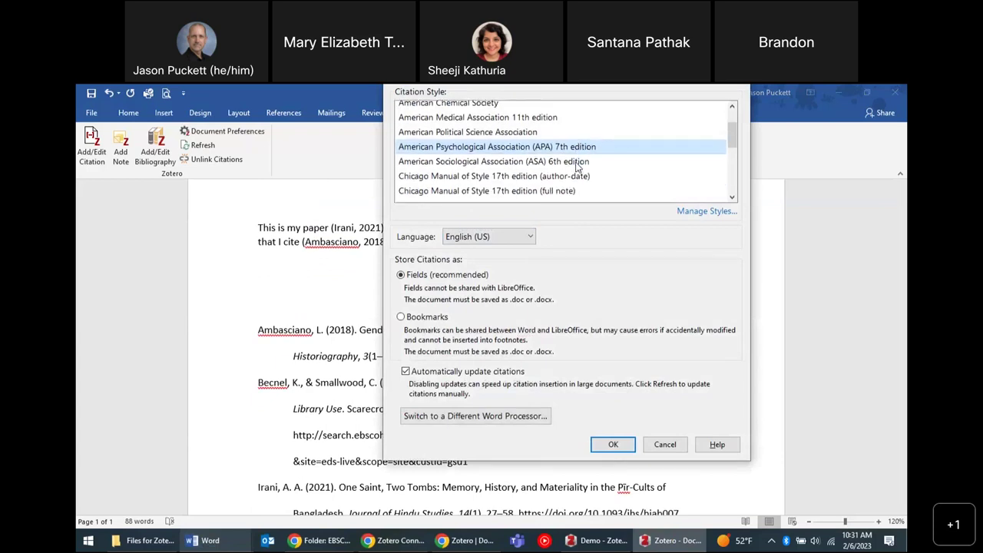
{"action": "left_click", "coordinate": [578, 166]}
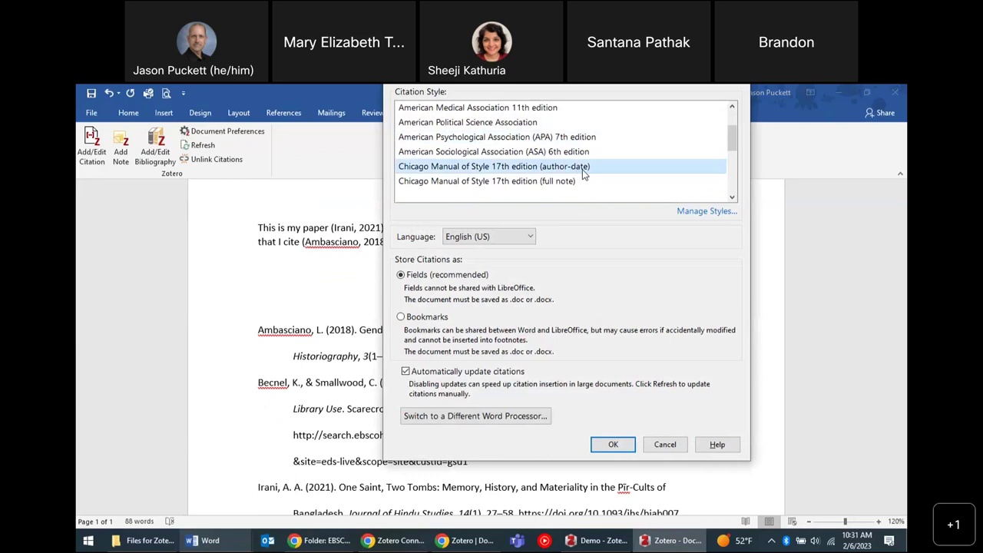
{"action": "left_click", "coordinate": [732, 196]}
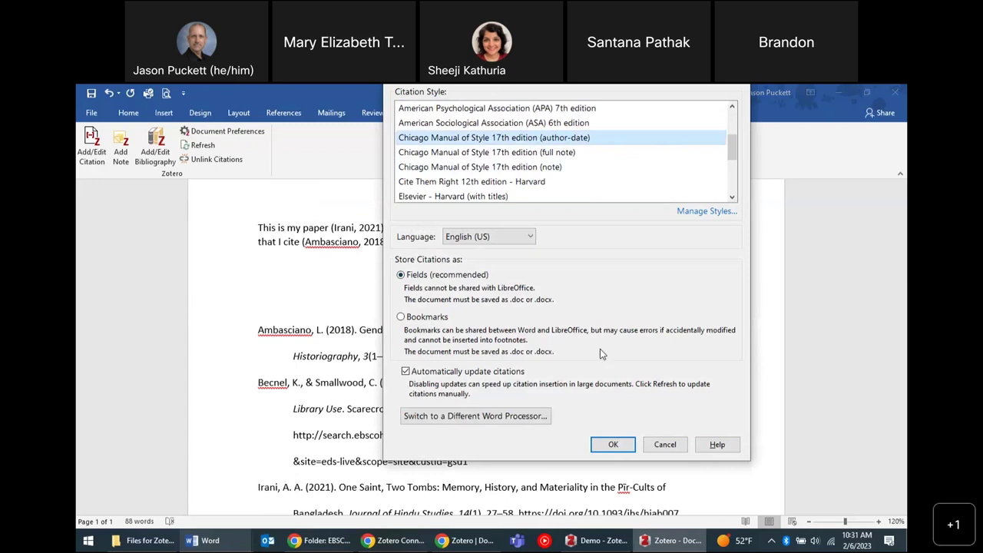
{"action": "left_click", "coordinate": [613, 445]}
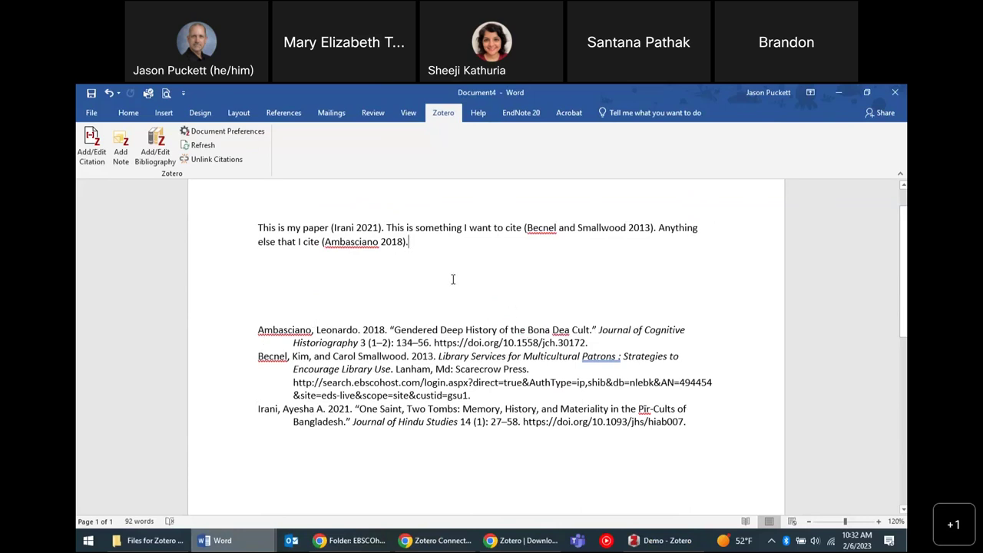
Switch the document's citation style to Chicago Manual of Style 17th edition (full note), displayed as footnotes.
{"action": "left_click", "coordinate": [238, 133]}
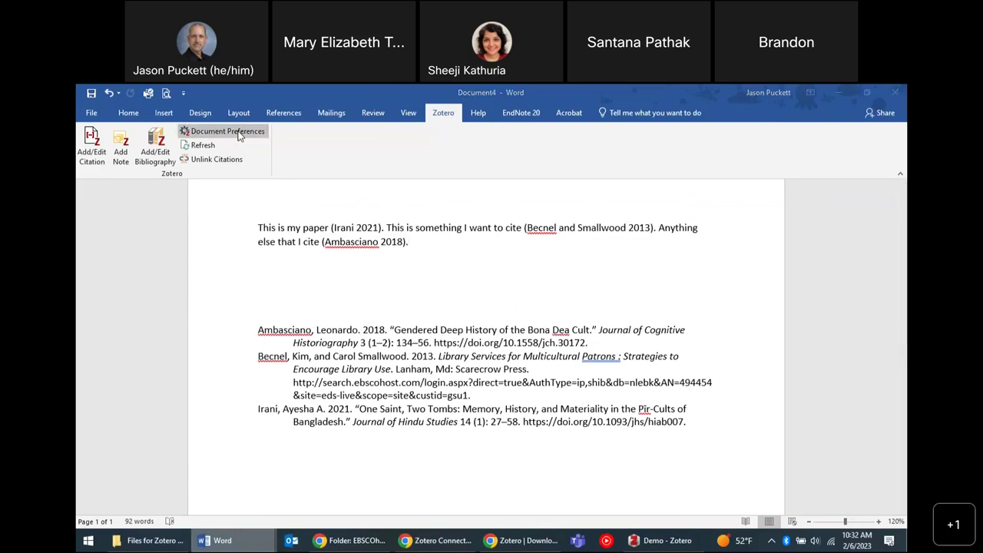
{"action": "scroll", "coordinate": [438, 198], "scroll_direction": "down", "scroll_amount": 2}
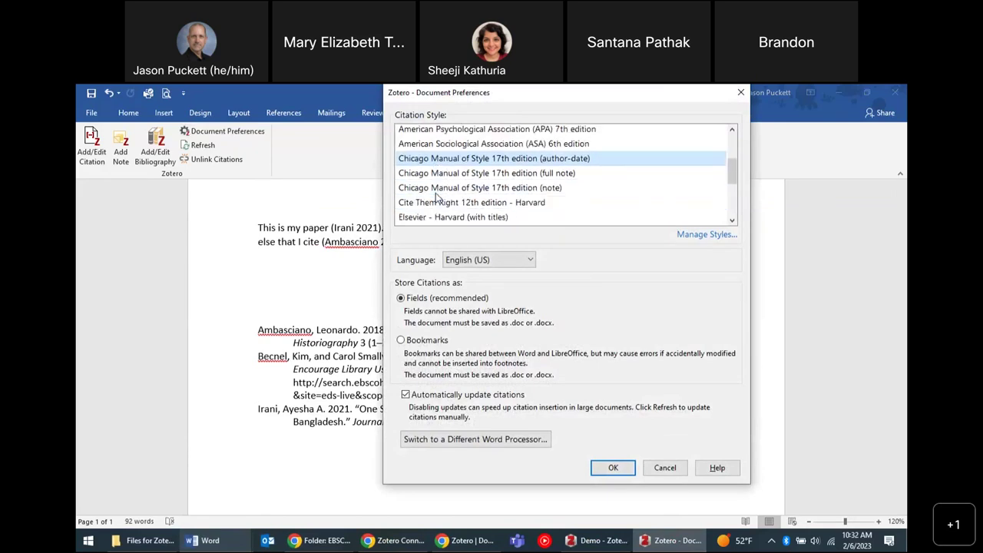
{"action": "left_click", "coordinate": [476, 160]}
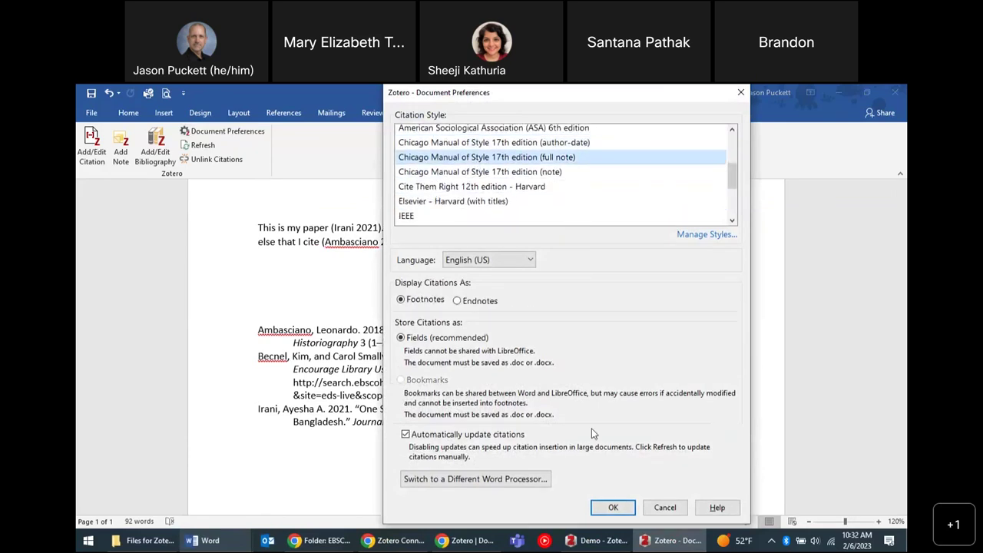
{"action": "left_click", "coordinate": [610, 507]}
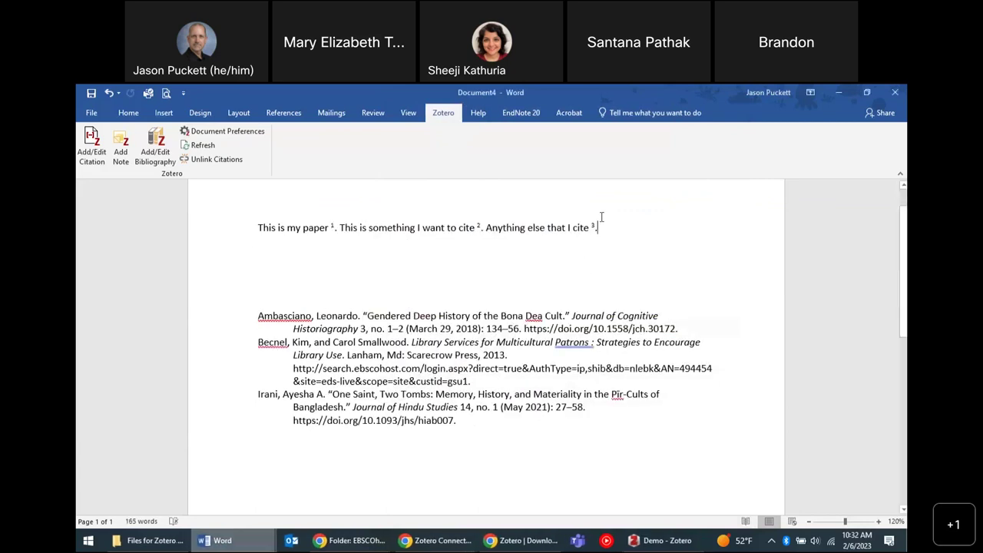
Review the footnotes at the page end and the bibliography, and move the third sentence's period in front of its footnote number.
{"action": "scroll", "coordinate": [578, 260], "scroll_direction": "down", "scroll_amount": 10}
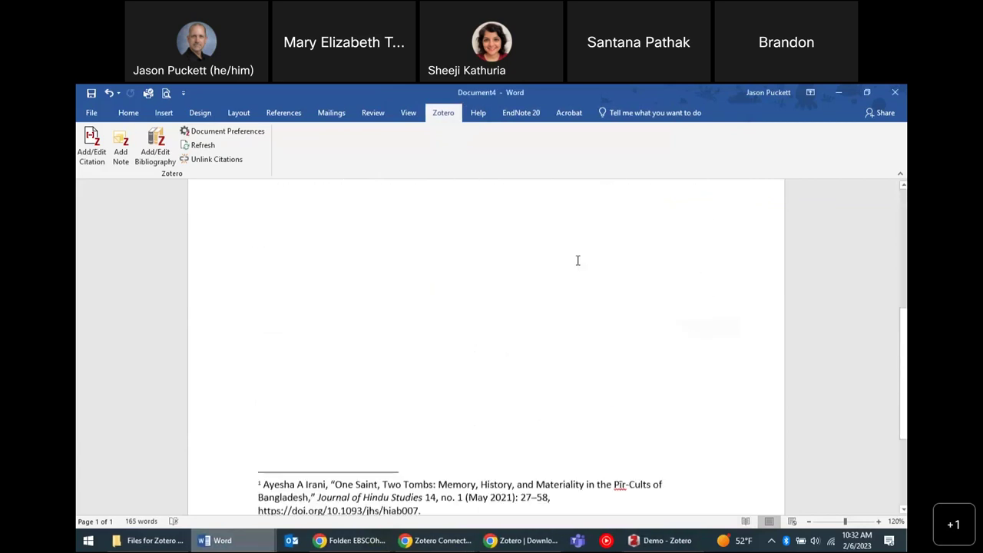
{"action": "scroll", "coordinate": [577, 260], "scroll_direction": "up", "scroll_amount": 8}
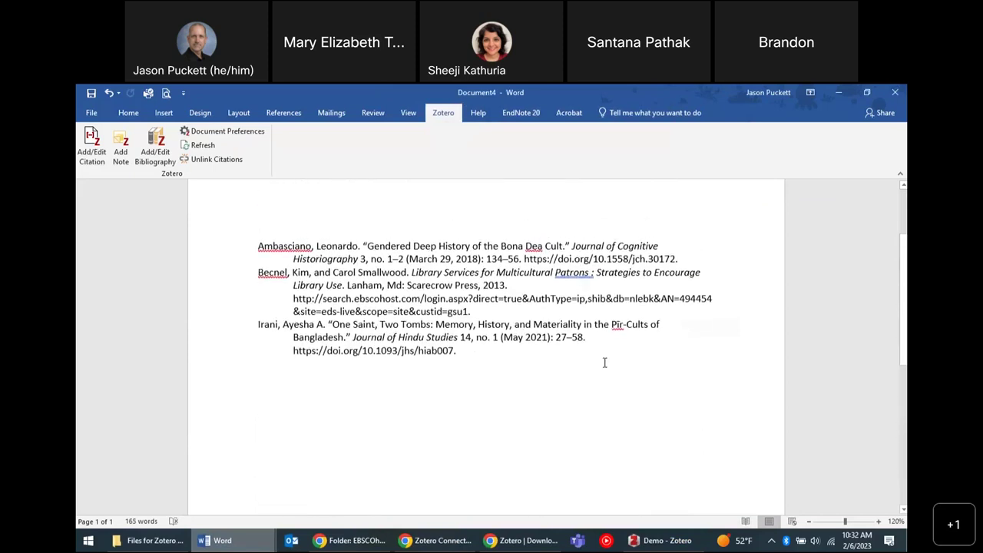
{"action": "scroll", "coordinate": [604, 363], "scroll_direction": "up", "scroll_amount": 3}
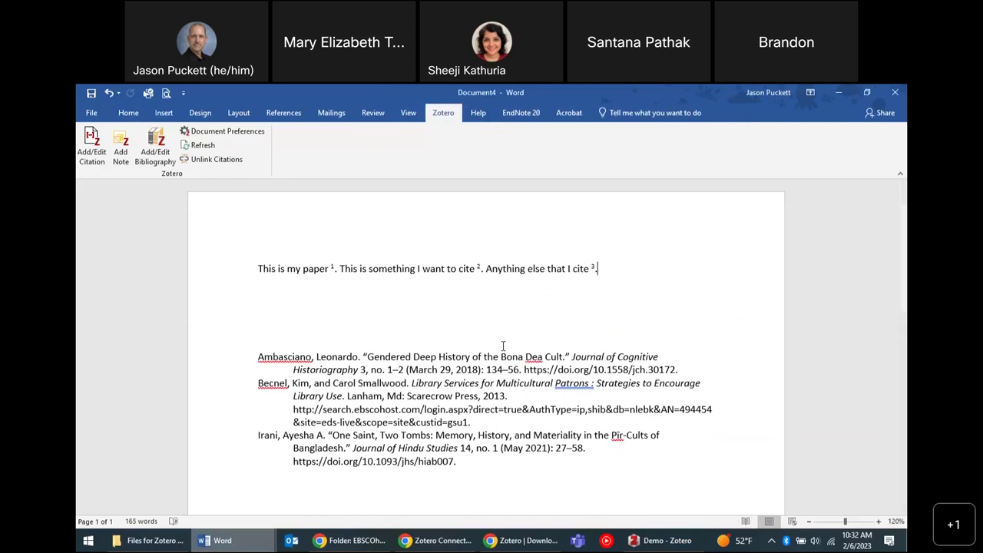
{"action": "key", "text": "BackSpace"}
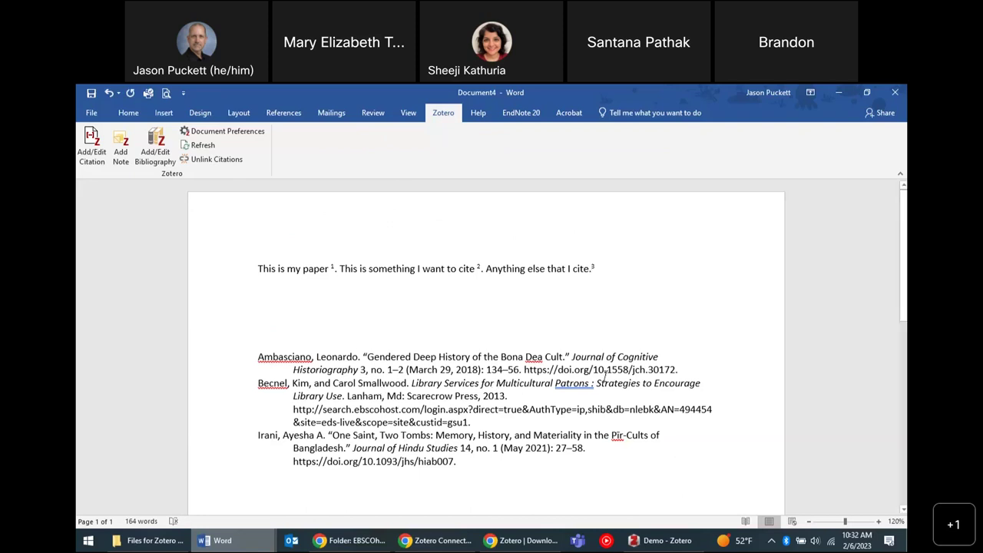
Delete the space before the colon in the "Library Services for Multicultural Patrons" bibliography entry directly in the document, and refresh the Zotero citations.
{"action": "left_click", "coordinate": [574, 383]}
{"action": "left_click", "coordinate": [594, 382]}
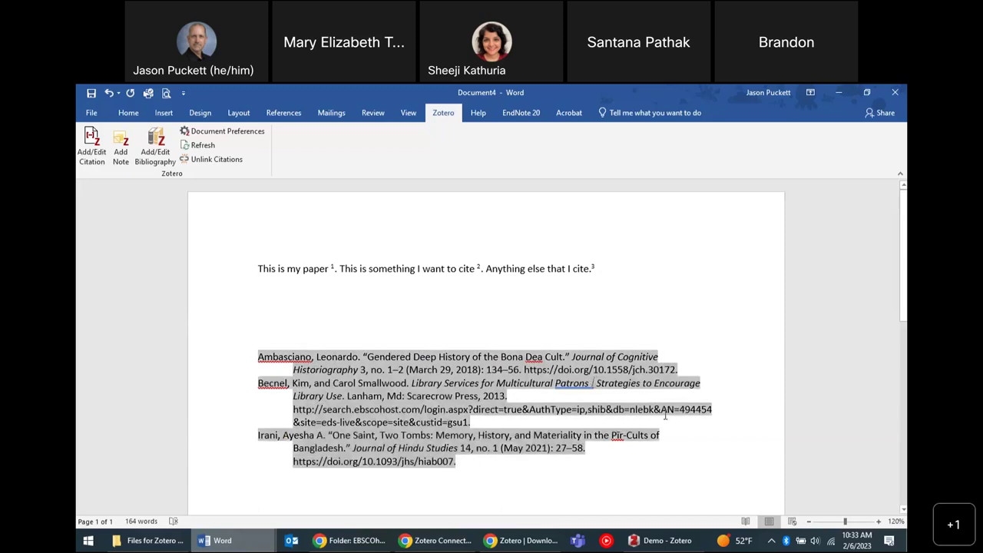
{"action": "key", "text": "BackSpace"}
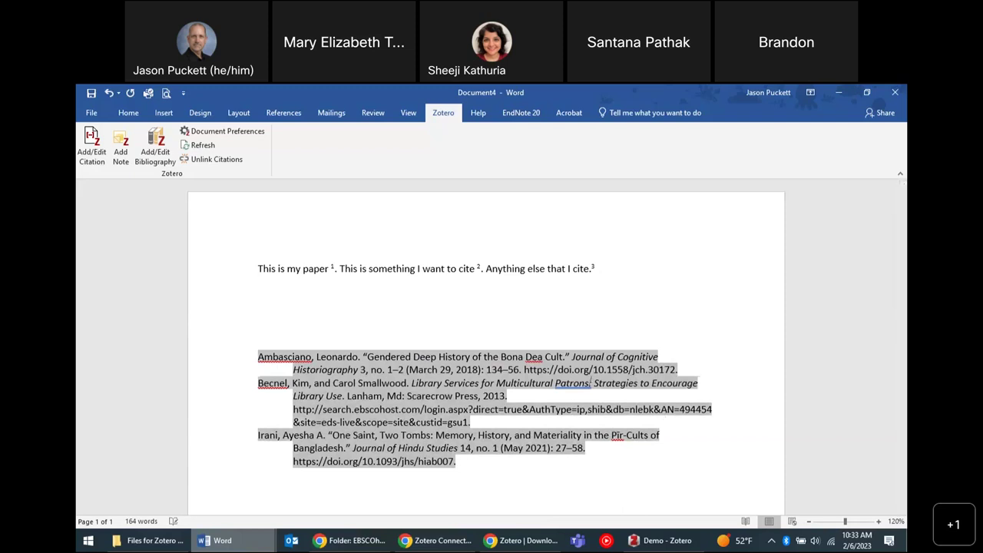
{"action": "left_click", "coordinate": [648, 321]}
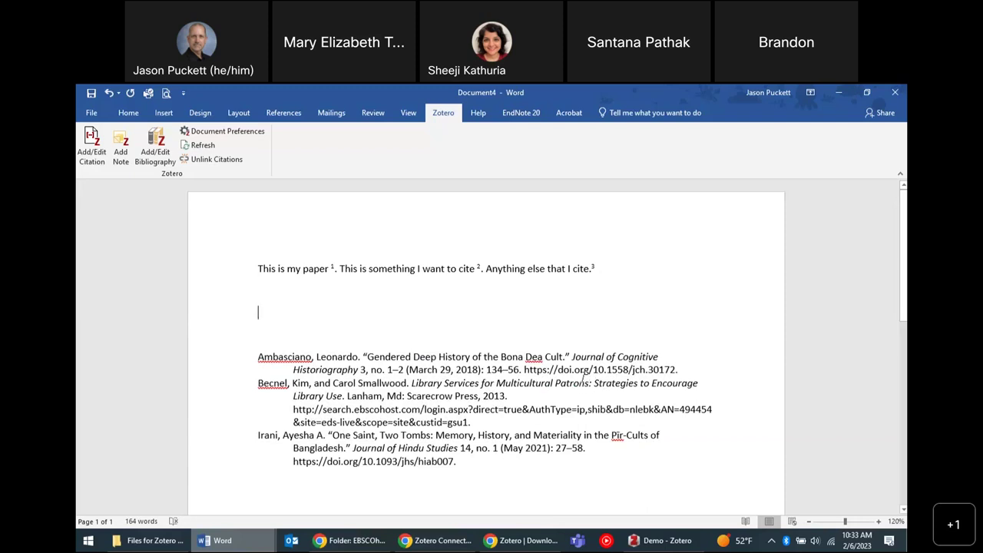
{"action": "left_click", "coordinate": [201, 148]}
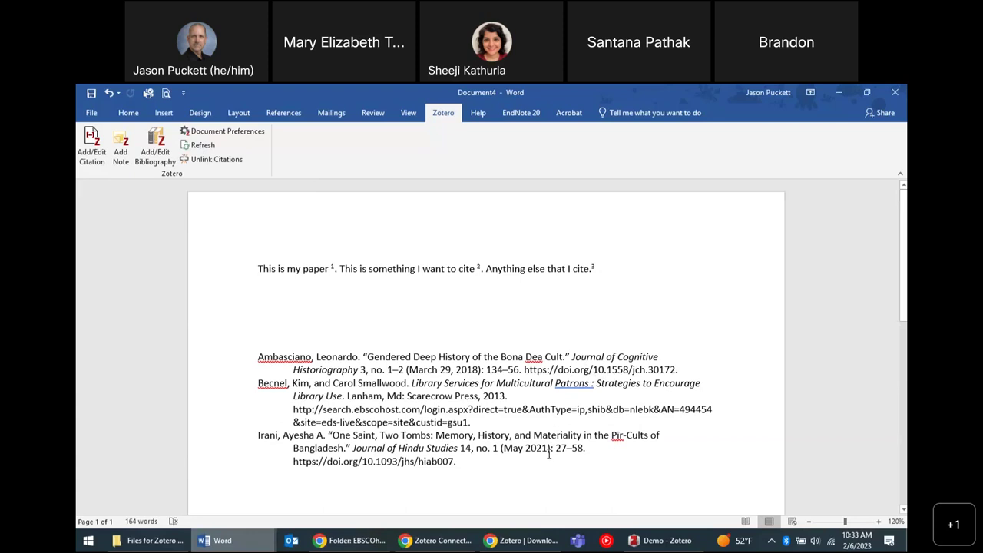
Switch to Zotero and search all of My Library for the surname of the multicultural patrons book's first author.
{"action": "mouse_move", "coordinate": [450, 544]}
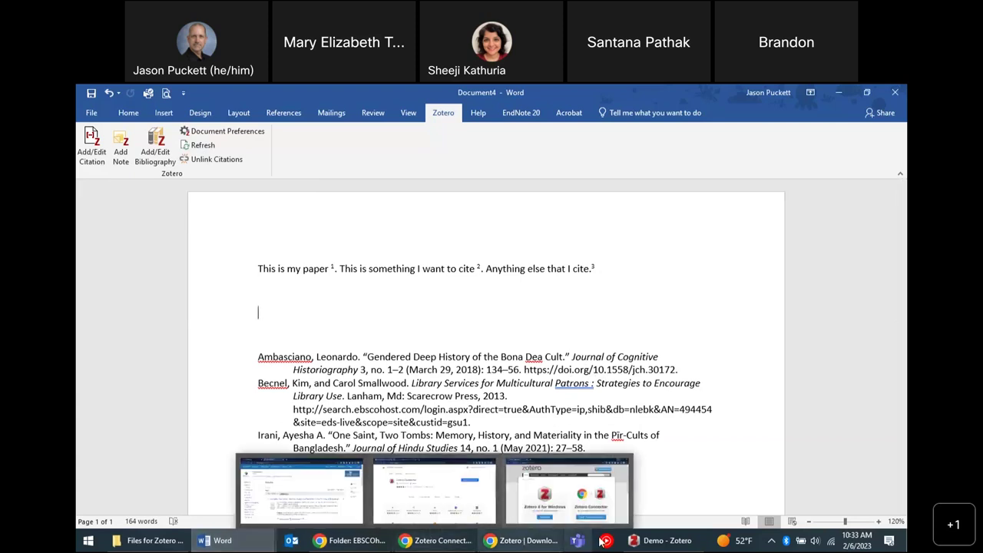
{"action": "left_click", "coordinate": [646, 542]}
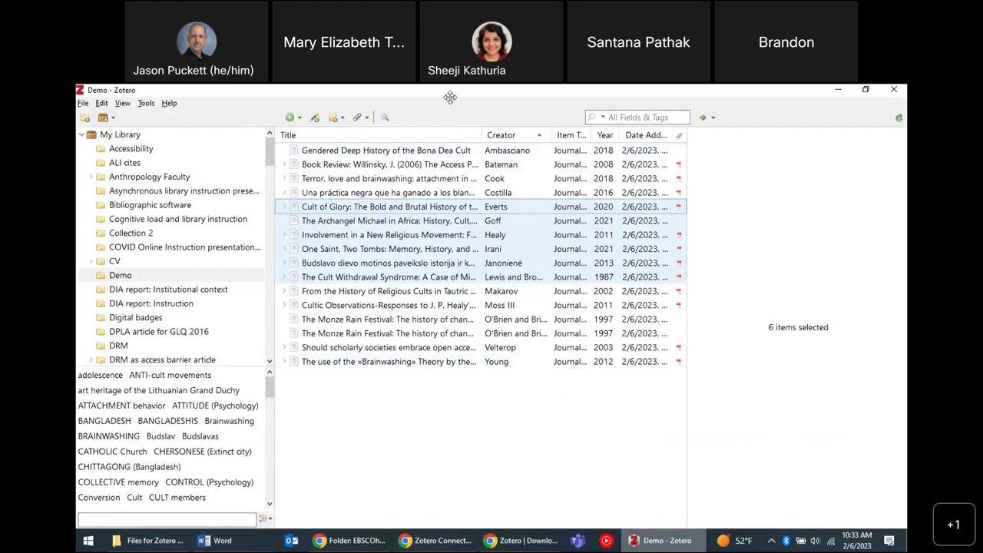
{"action": "left_click", "coordinate": [634, 117]}
{"action": "type", "text": "be"}
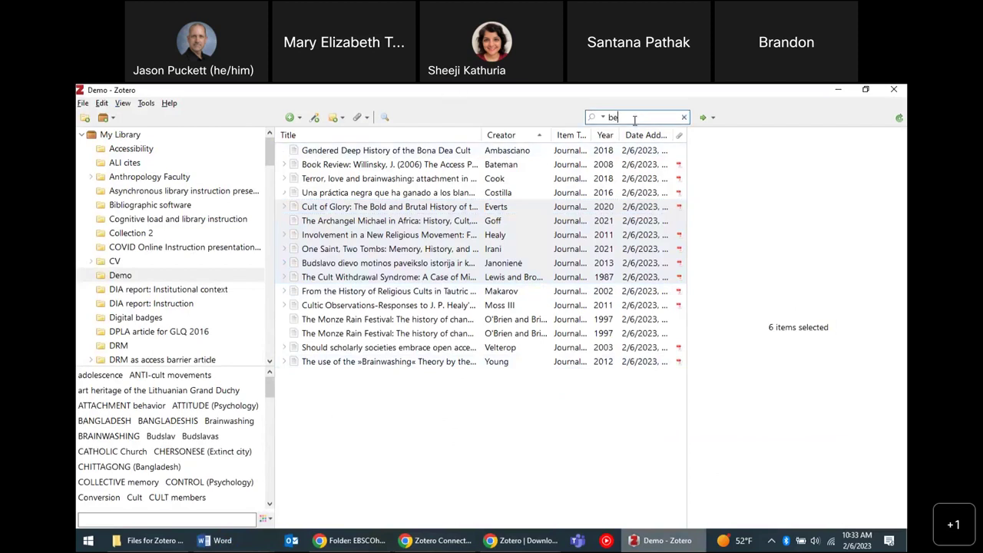
{"action": "type", "text": "cnel"}
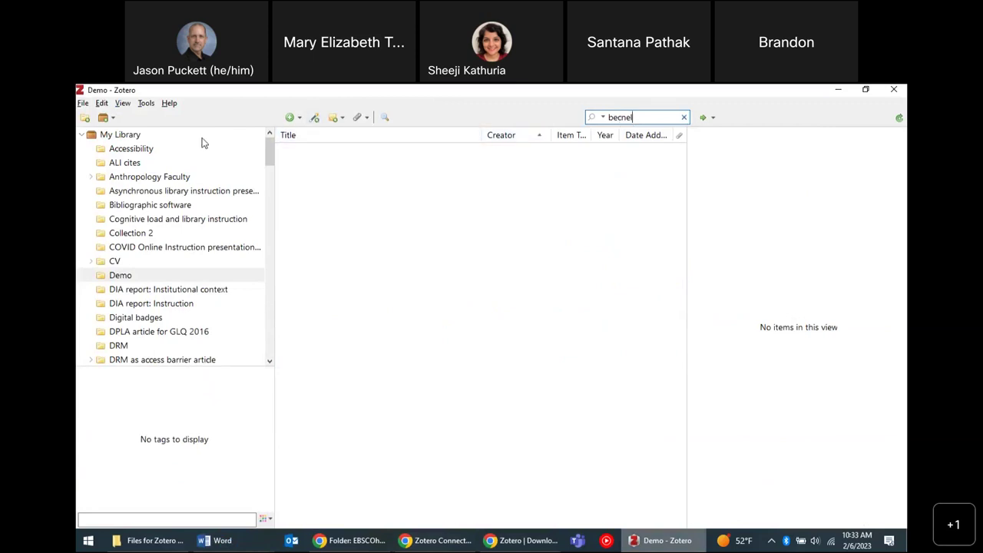
{"action": "left_click", "coordinate": [200, 136]}
{"action": "left_click", "coordinate": [664, 116]}
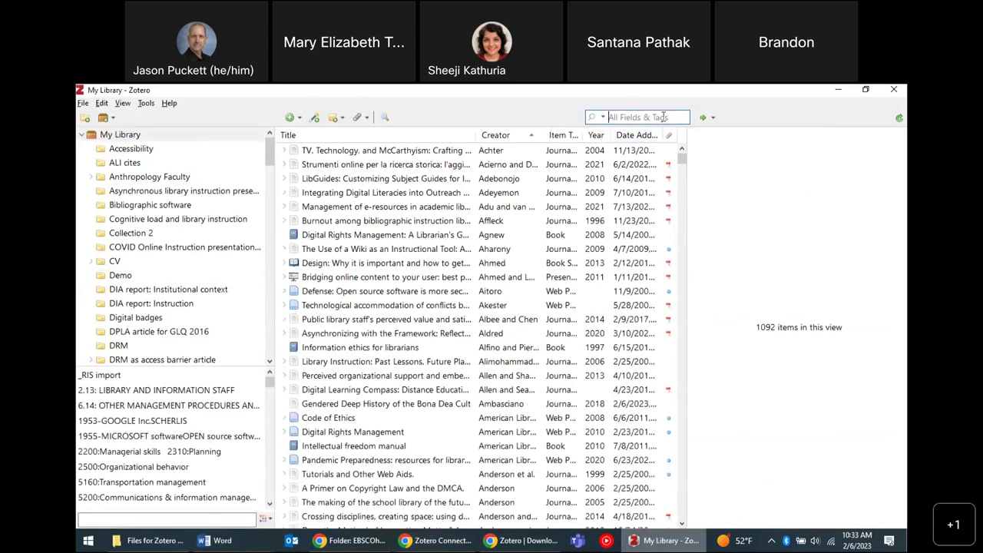
{"action": "type", "text": "becnel"}
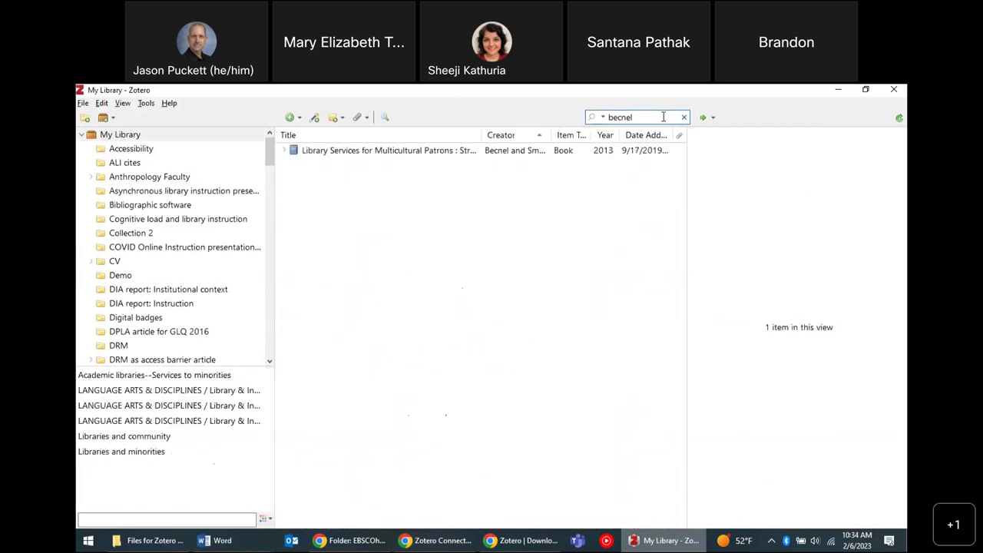
Remove the space before the colon in the title of "Library Services for Multicultural Patrons", and refresh the citations back in Word.
{"action": "left_click", "coordinate": [573, 150]}
{"action": "left_click", "coordinate": [791, 201]}
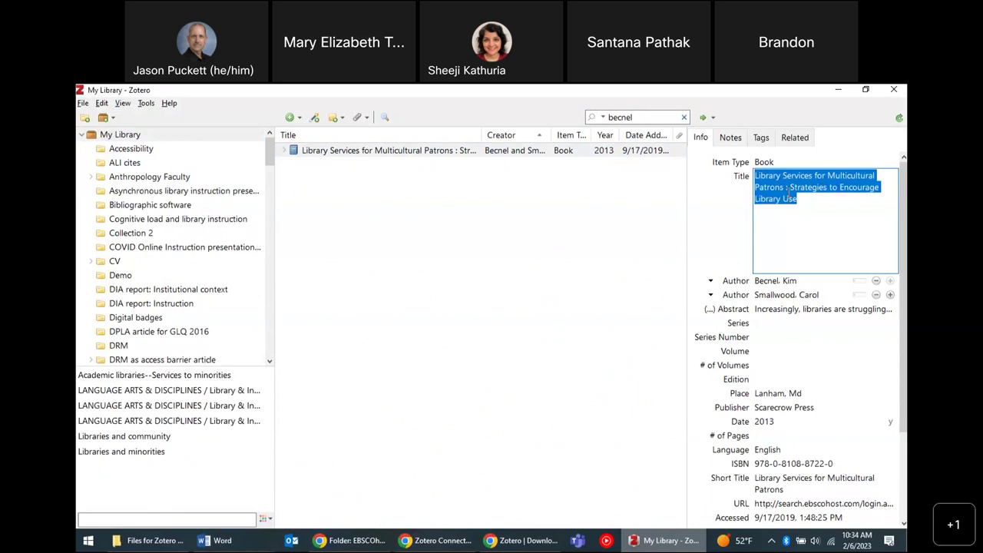
{"action": "double_click", "coordinate": [787, 187]}
{"action": "left_click", "coordinate": [788, 191]}
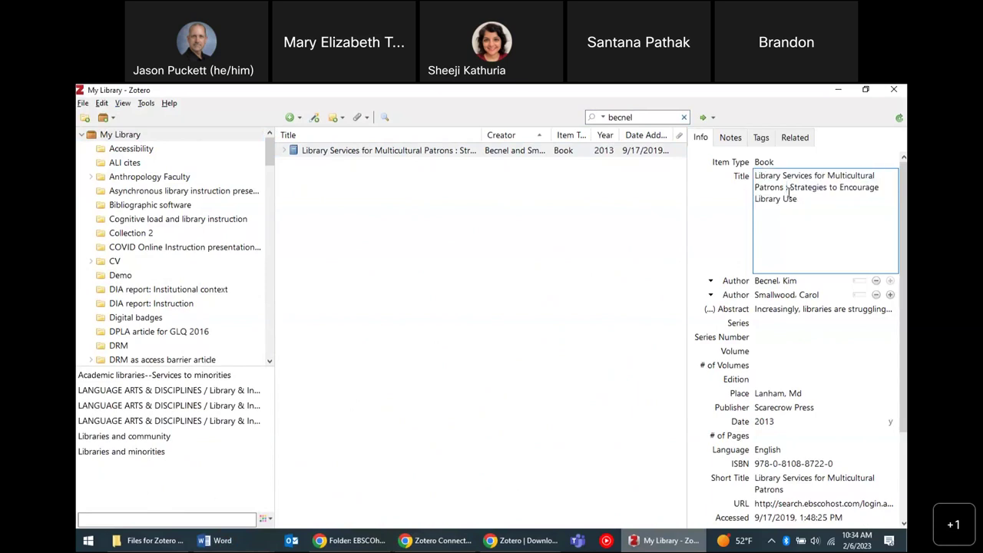
{"action": "key", "text": "BackSpace"}
{"action": "left_click", "coordinate": [504, 293]}
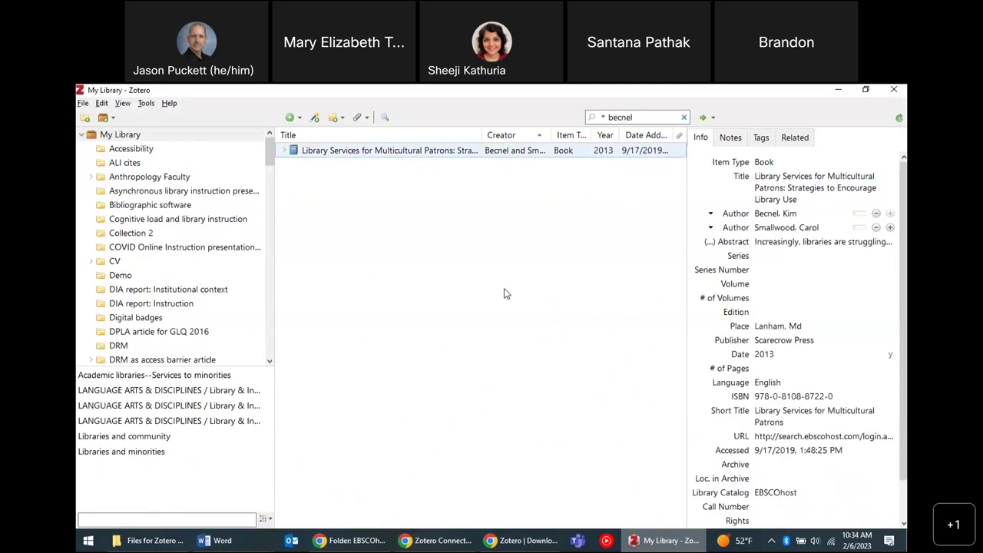
{"action": "key", "text": "alt+Tab"}
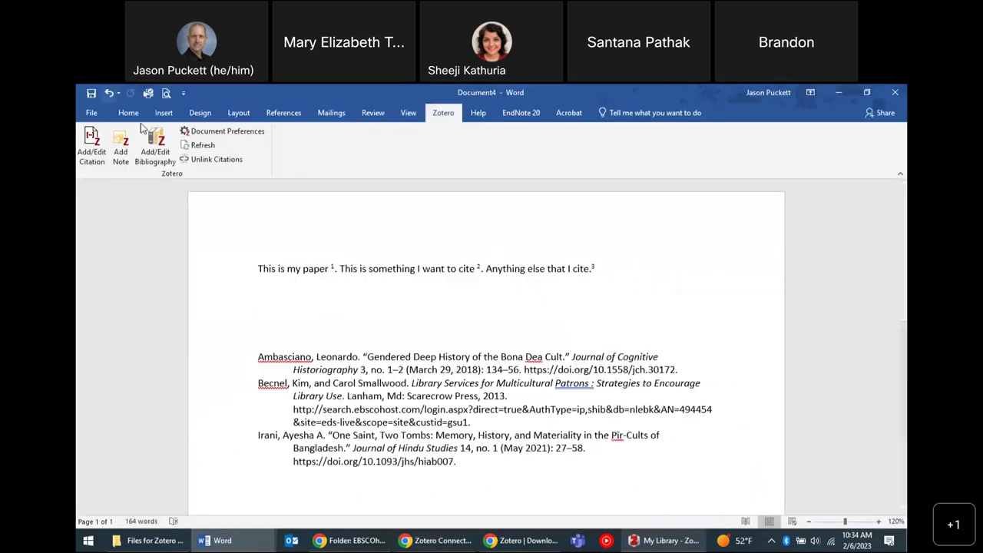
{"action": "left_click", "coordinate": [204, 146]}
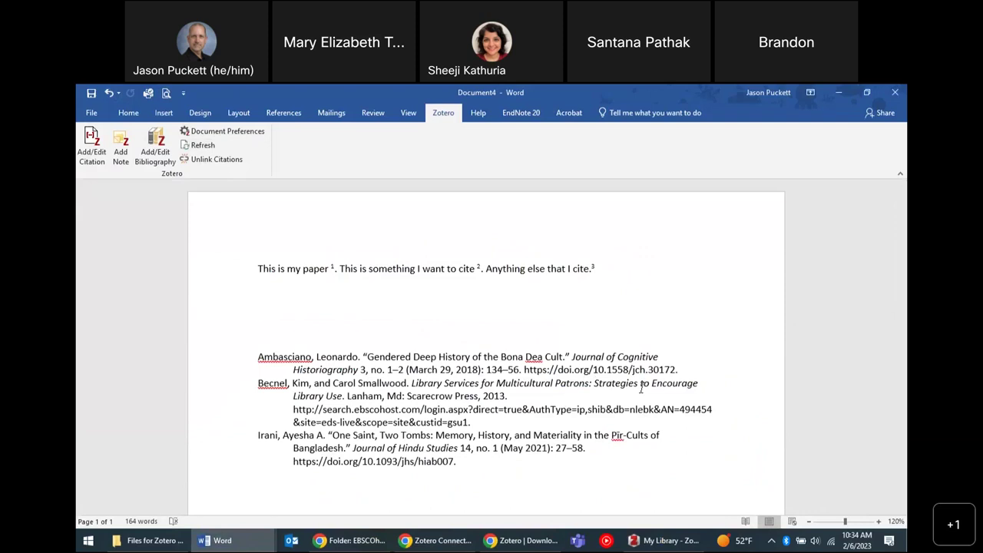
Set the document's citation style back to American Psychological Association (APA) 7th edition.
{"action": "left_click", "coordinate": [218, 130]}
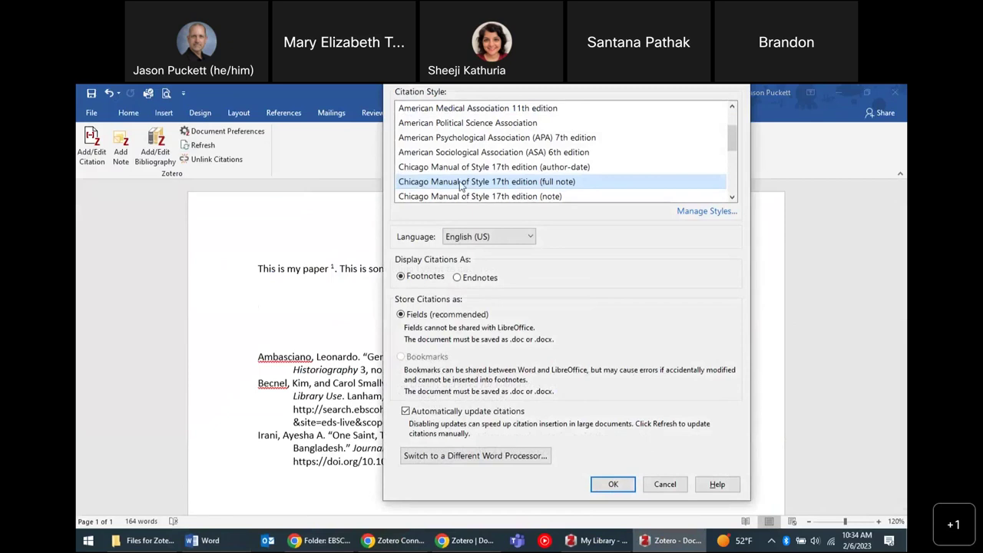
{"action": "left_click", "coordinate": [513, 140]}
{"action": "left_click", "coordinate": [612, 447]}
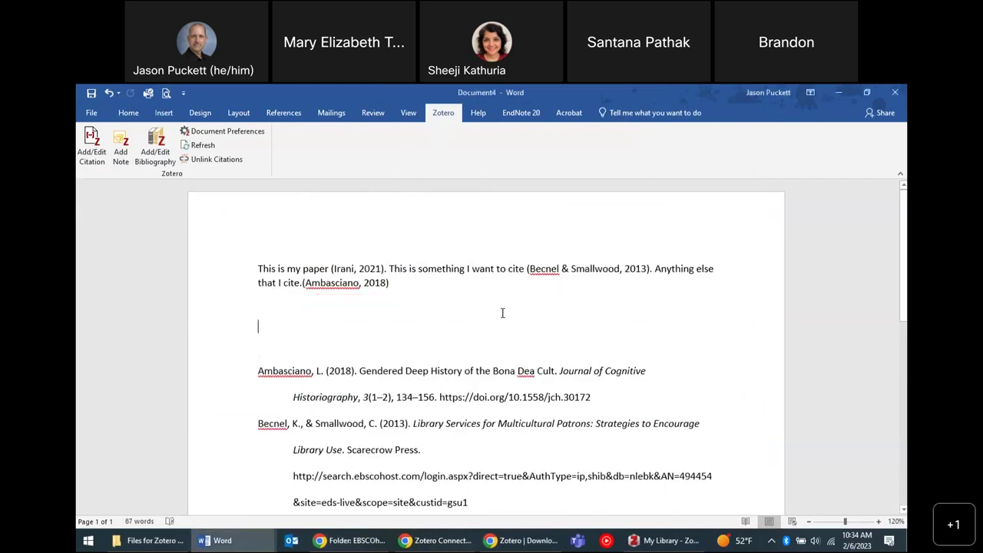
Move the third sentence's period behind its citation, leaving a space between "cite" and the citation.
{"action": "left_click", "coordinate": [433, 288]}
{"action": "type", "text": "."}
{"action": "left_click", "coordinate": [300, 284]}
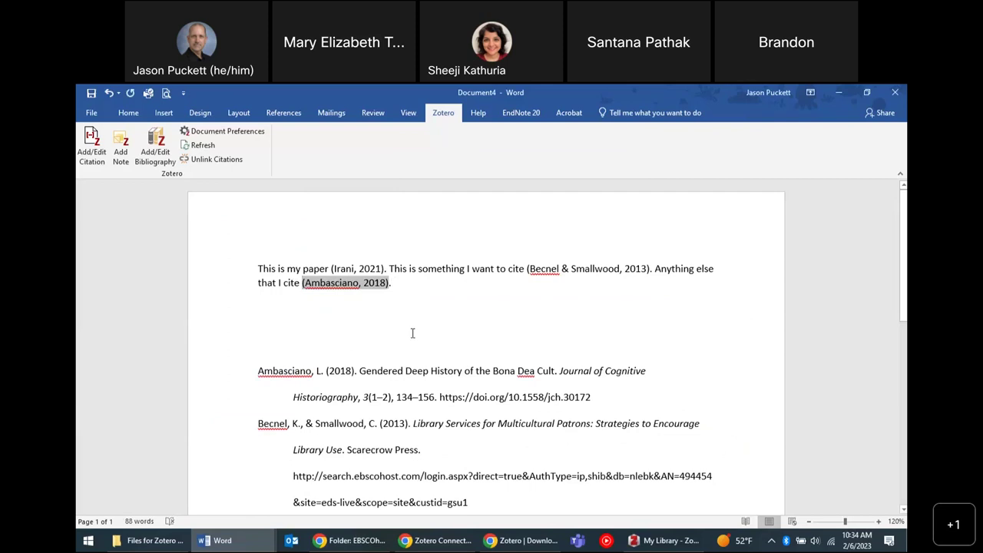
{"action": "left_click", "coordinate": [461, 288]}
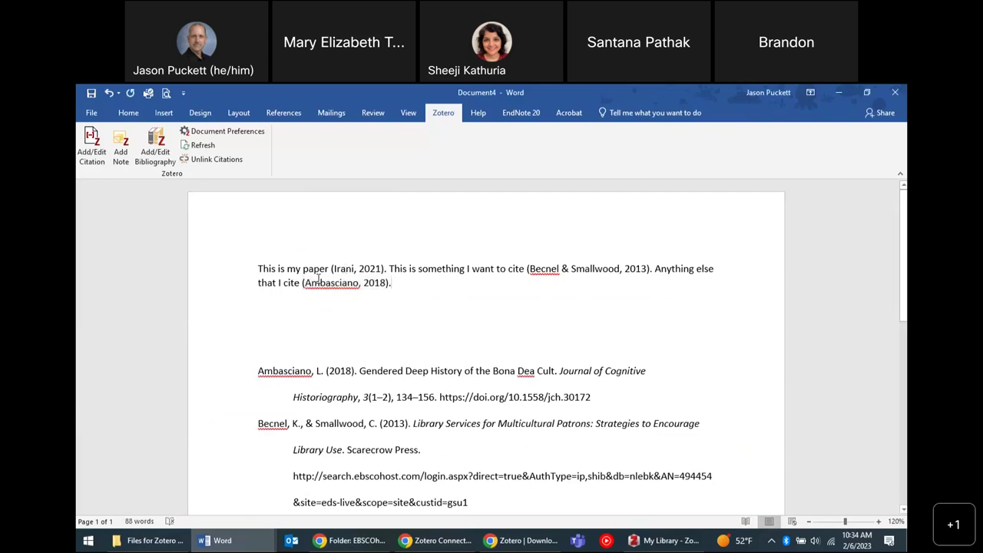
Add page 99 to the existing citation at the end of the third sentence.
{"action": "left_click", "coordinate": [376, 283]}
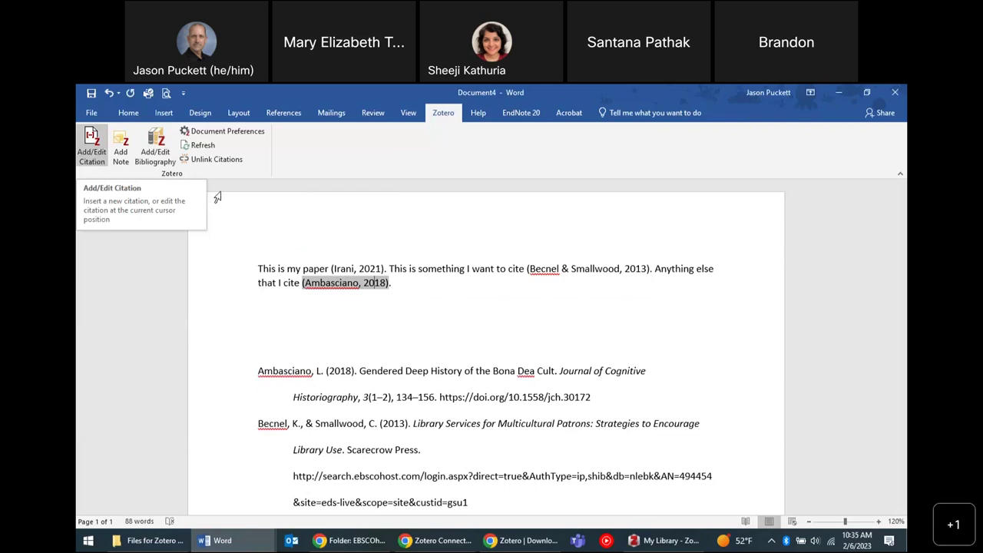
{"action": "left_click", "coordinate": [91, 158]}
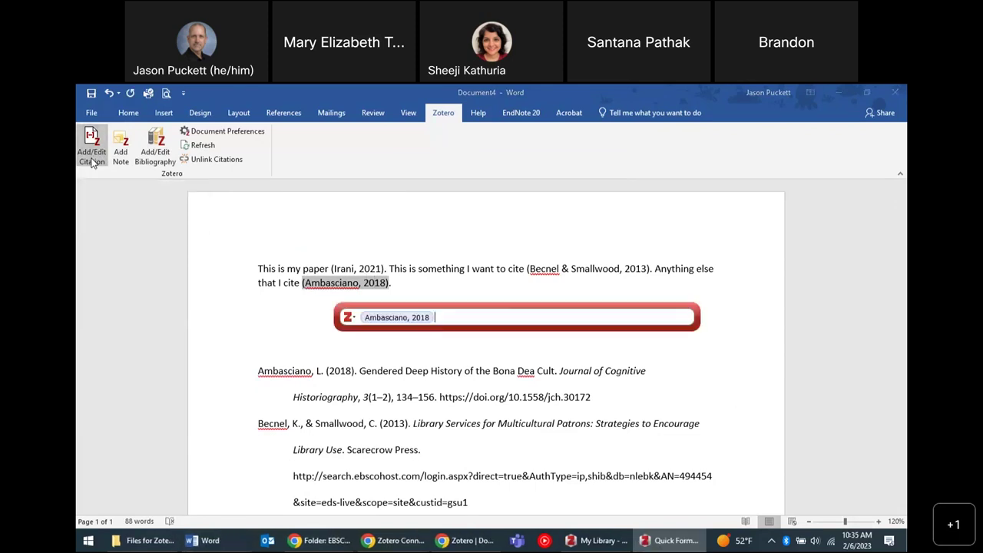
{"action": "left_click", "coordinate": [396, 318]}
{"action": "left_click", "coordinate": [470, 371]}
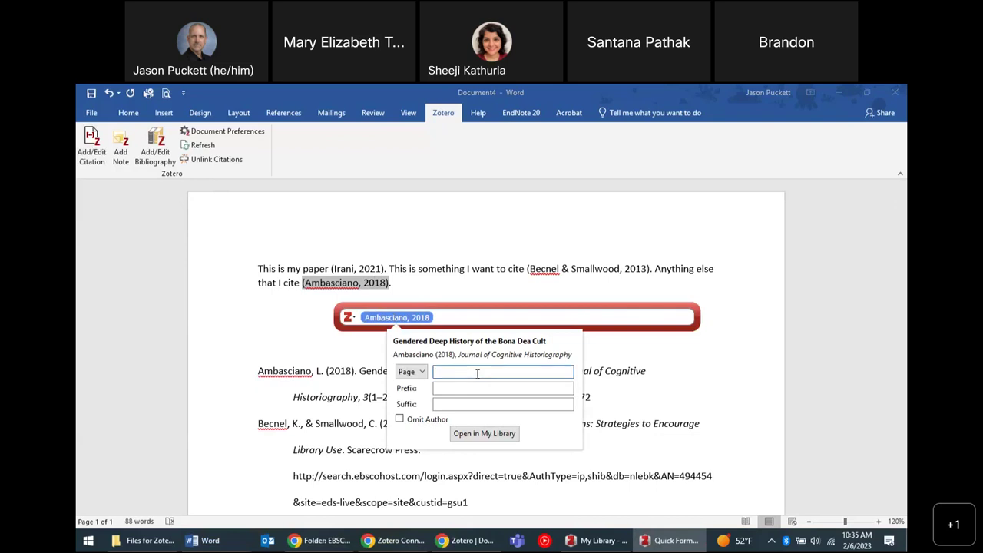
{"action": "type", "text": "99"}
{"action": "left_click", "coordinate": [437, 315]}
{"action": "left_click", "coordinate": [432, 317]}
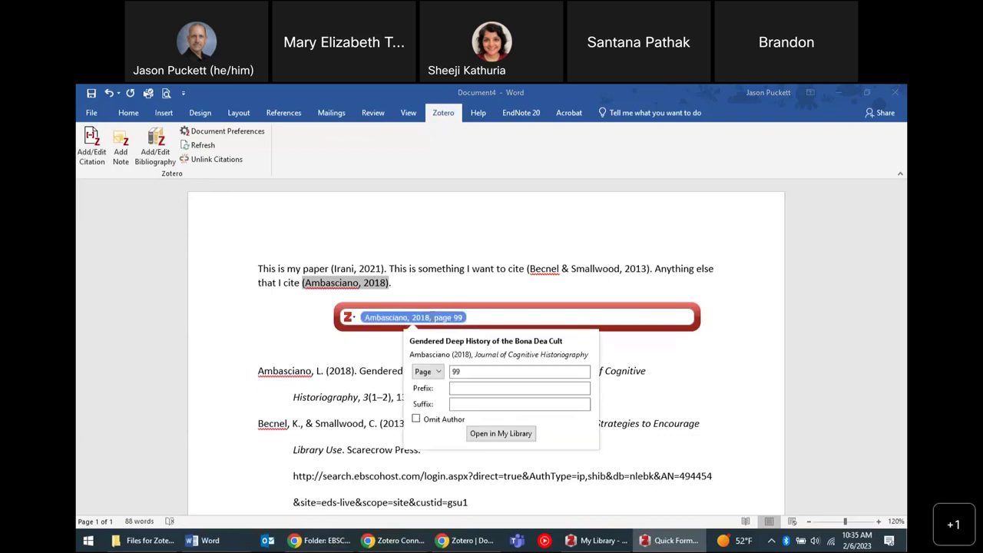
{"action": "left_click", "coordinate": [500, 367]}
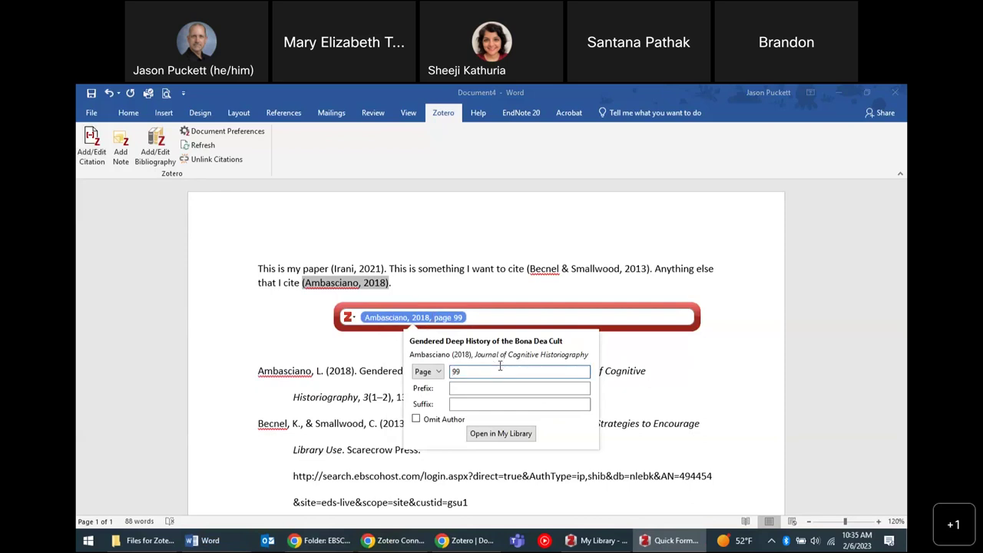
{"action": "key", "text": "Return"}
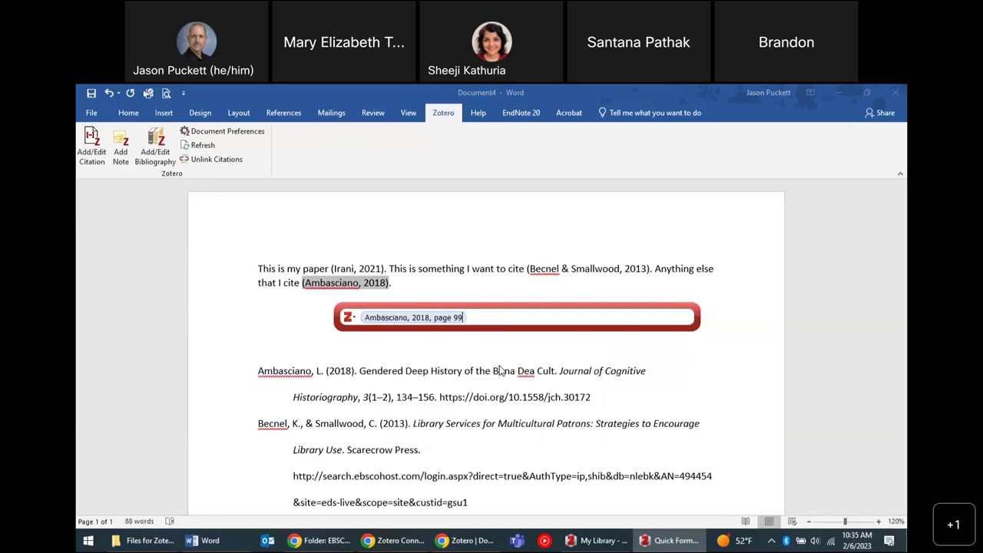
{"action": "key", "text": "Return"}
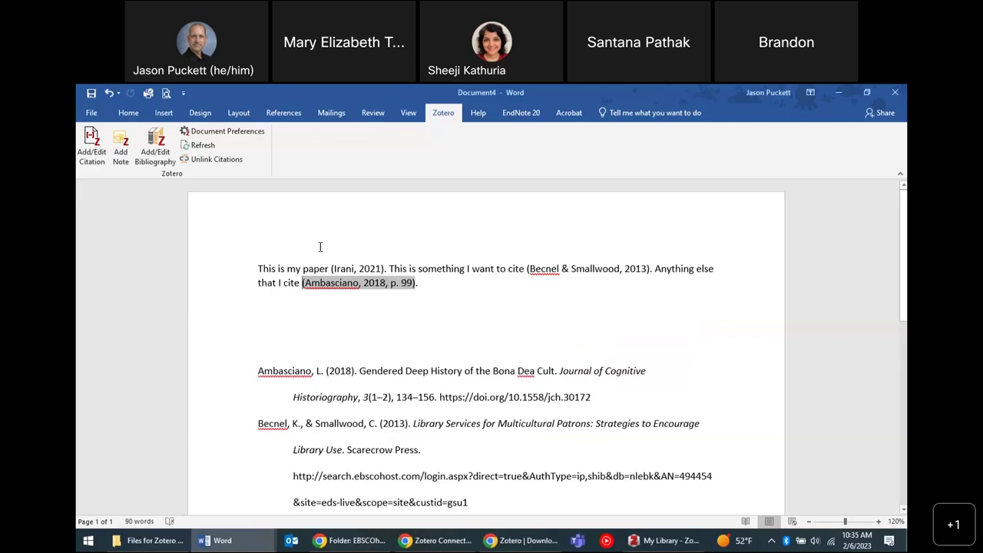
Begin a fourth sentence with the multicultural patrons book's first author's surname, followed by: says “something about this”.
{"action": "left_click", "coordinate": [438, 283]}
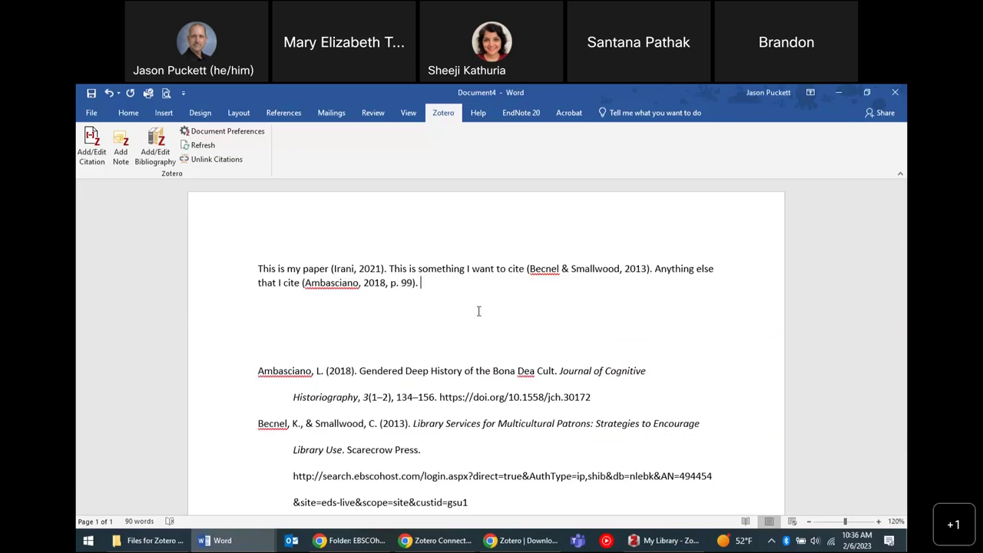
{"action": "type", "text": "Bec"}
{"action": "type", "text": "nel says \""}
{"action": "type", "text": "som"}
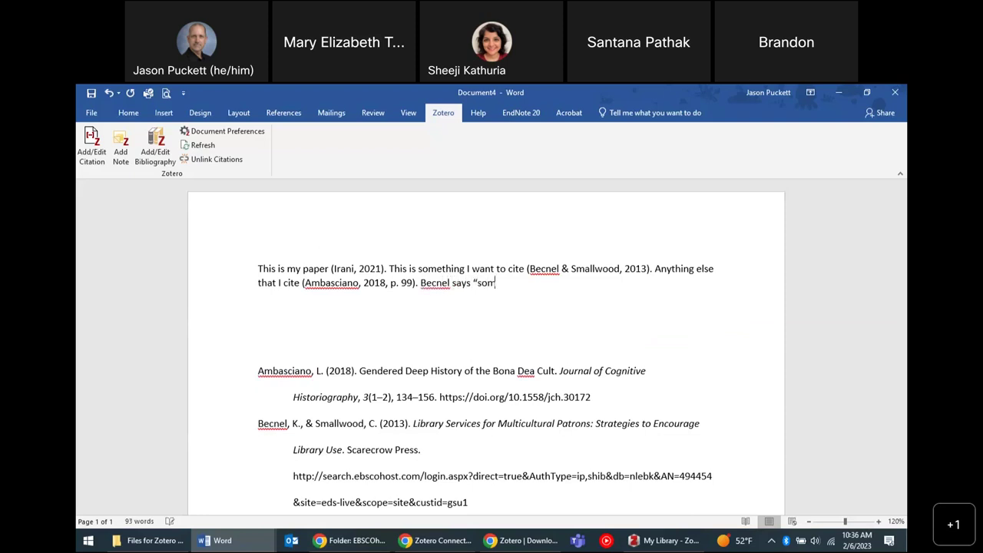
{"action": "type", "text": "ething about this\""}
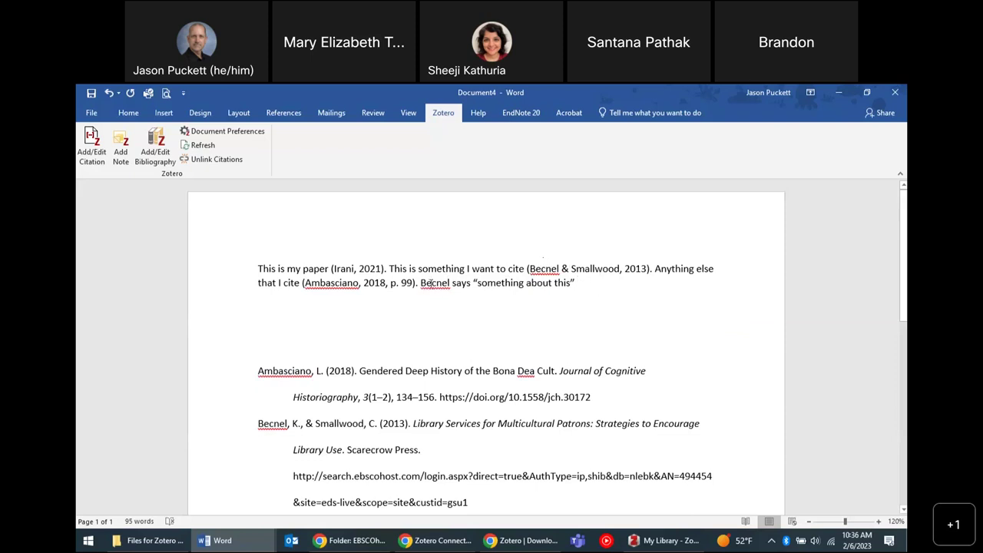
Cite "Library Services for Multicultural Patrons" after the quotation with page 66 and the author omitted, ending the sentence with a period.
{"action": "left_click", "coordinate": [91, 148]}
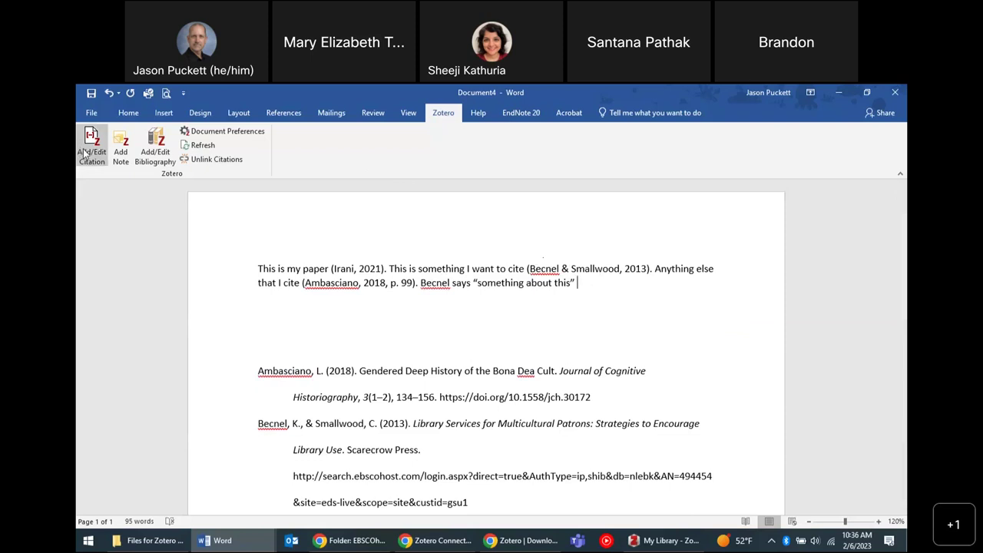
{"action": "type", "text": "becnel"}
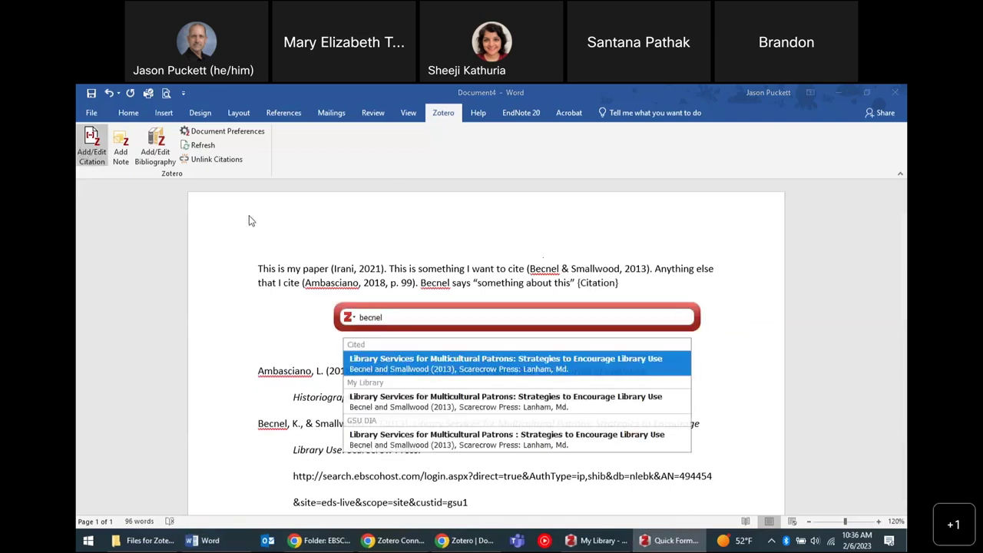
{"action": "left_click", "coordinate": [461, 369]}
{"action": "left_click", "coordinate": [408, 318]}
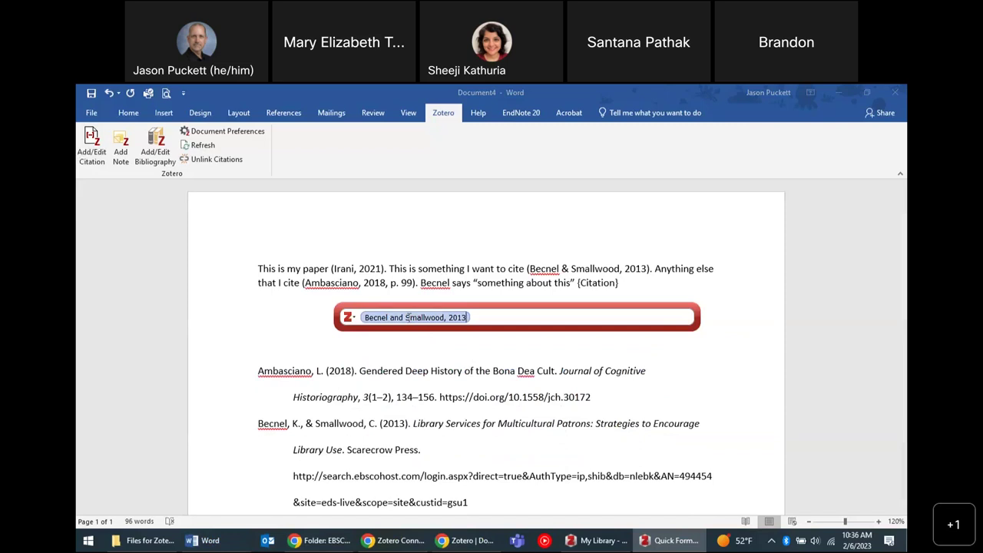
{"action": "left_click", "coordinate": [407, 317]}
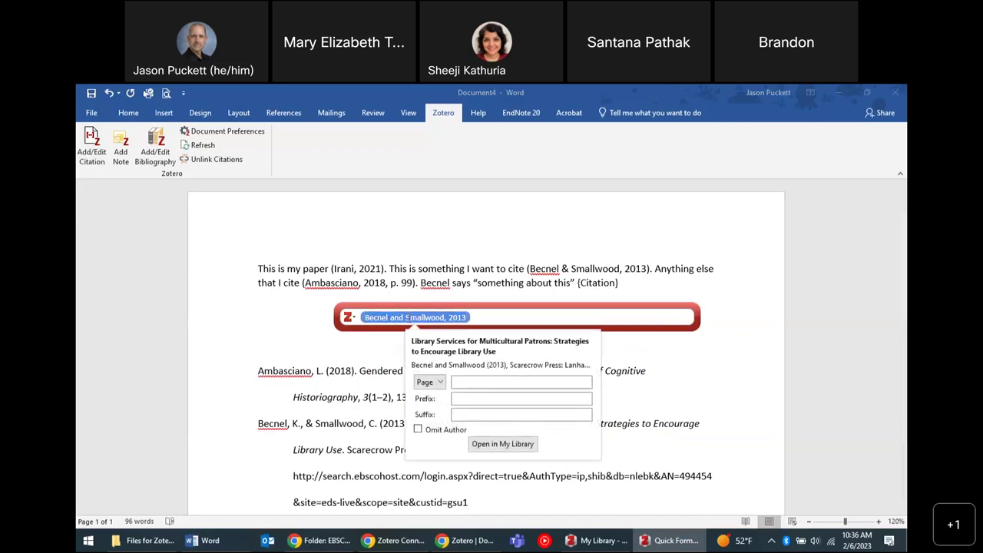
{"action": "left_click", "coordinate": [492, 384]}
{"action": "type", "text": "66"}
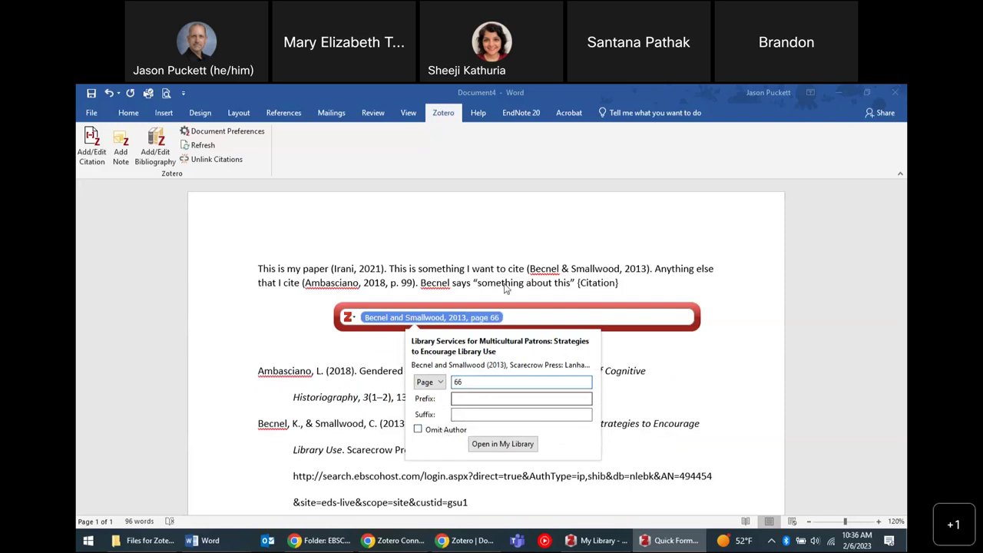
{"action": "left_click", "coordinate": [433, 429]}
{"action": "left_click", "coordinate": [492, 382]}
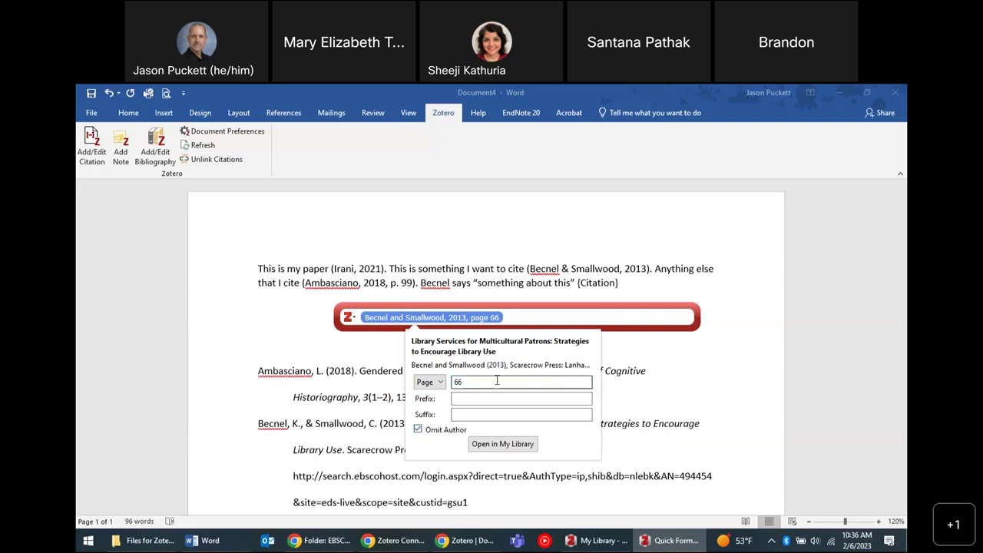
{"action": "key", "text": "Return"}
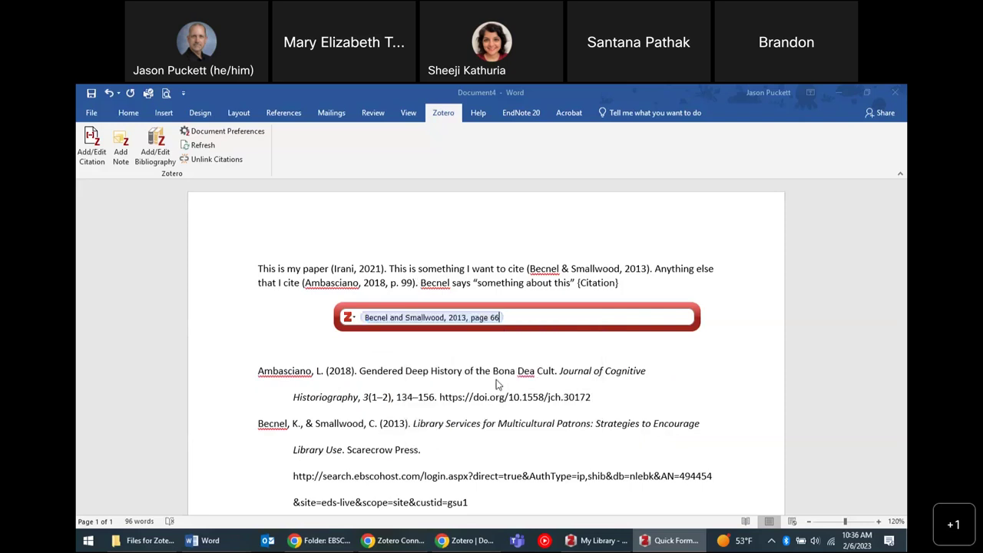
{"action": "key", "text": "Return"}
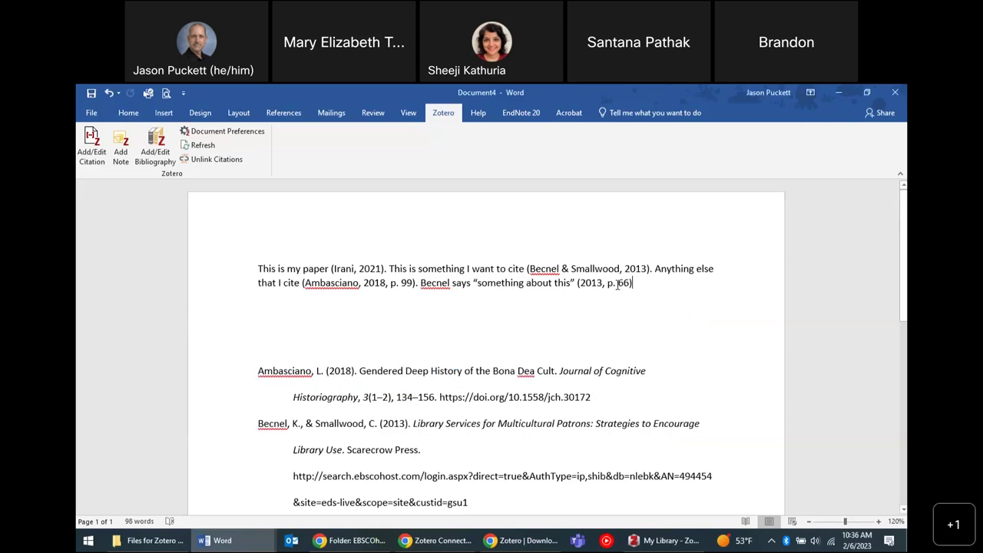
{"action": "type", "text": "."}
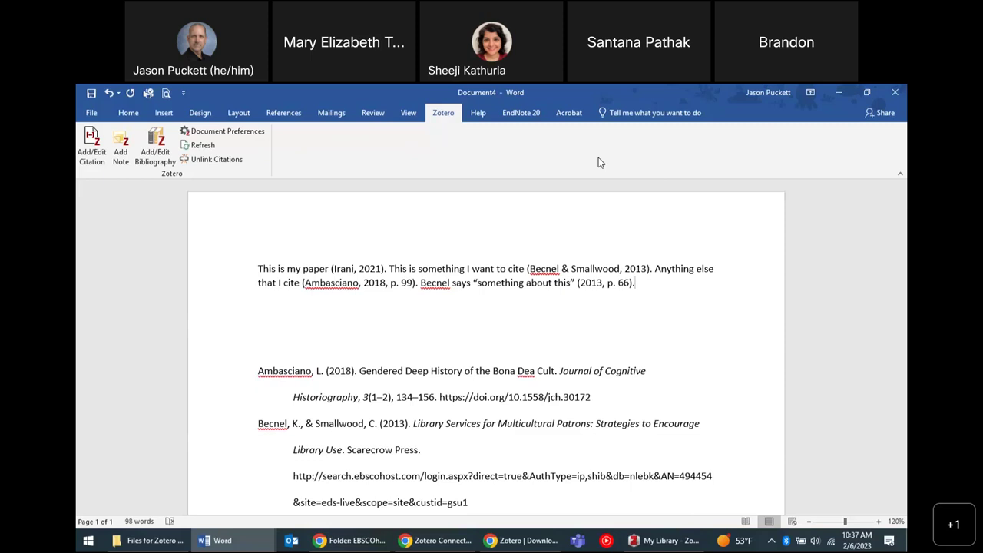
Switch to the Zotero downloads page in Chrome and log out of the zotero.org account.
{"action": "left_click", "coordinate": [654, 544]}
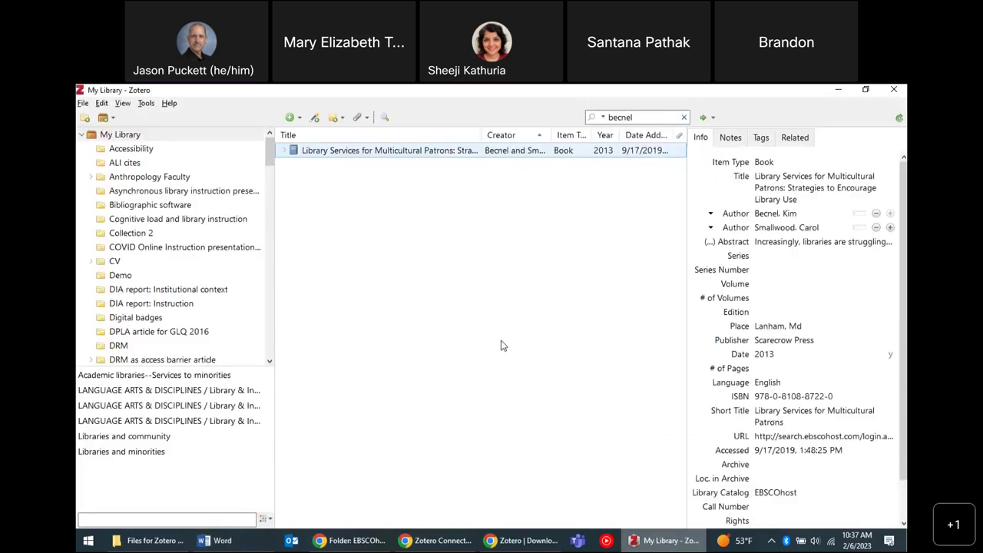
{"action": "left_click", "coordinate": [520, 541]}
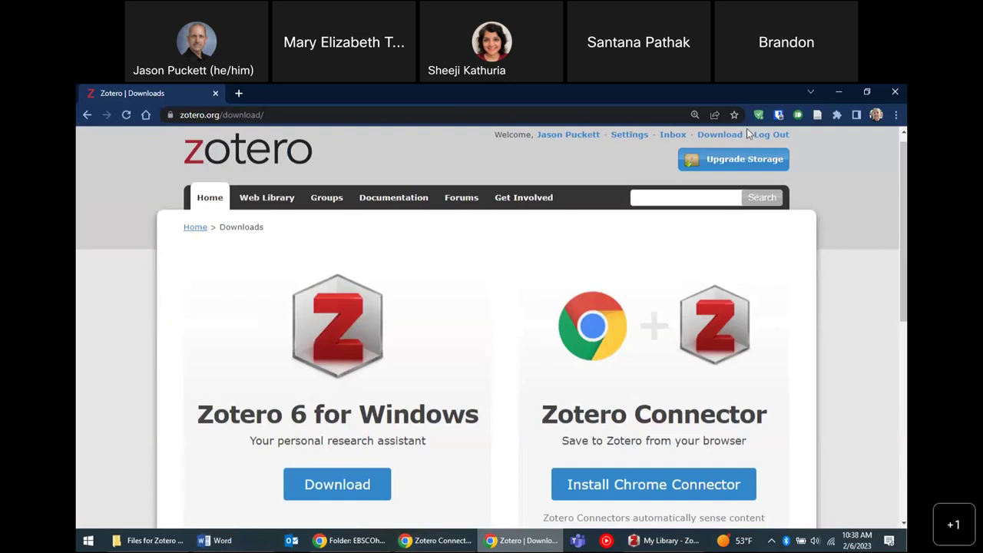
{"action": "left_click", "coordinate": [774, 134]}
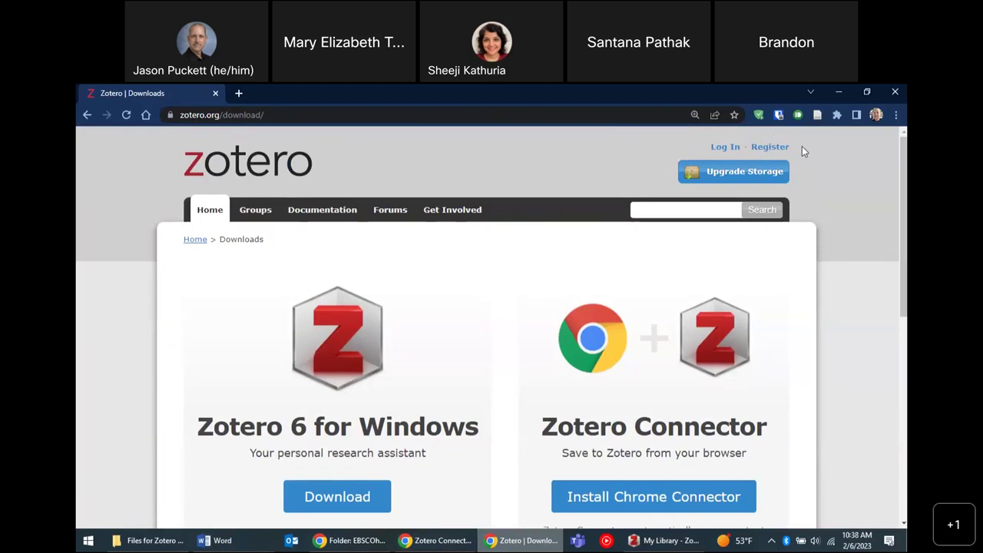
Open the zotero.org registration page and examine its account options and the fields of the sign-up form.
{"action": "left_click", "coordinate": [755, 149]}
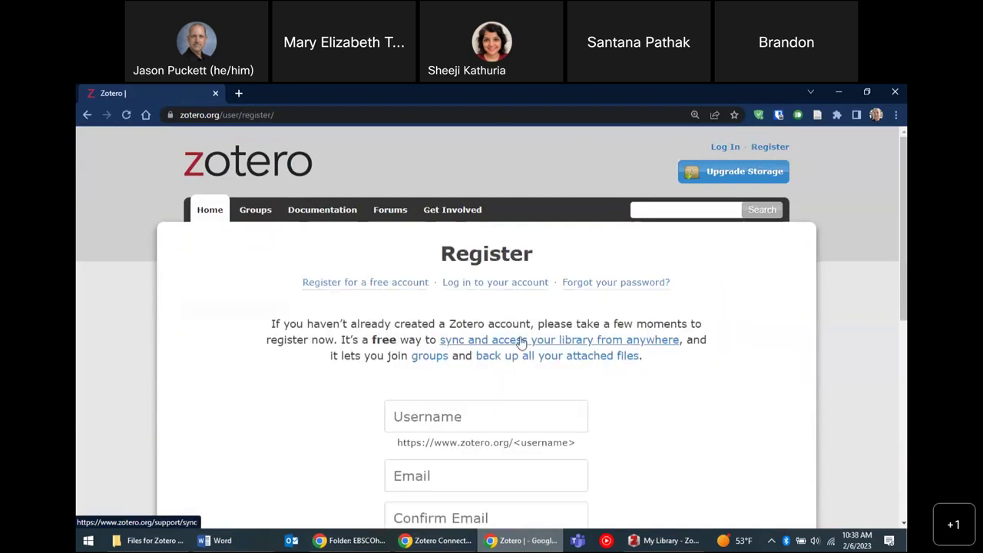
{"action": "left_click", "coordinate": [386, 285]}
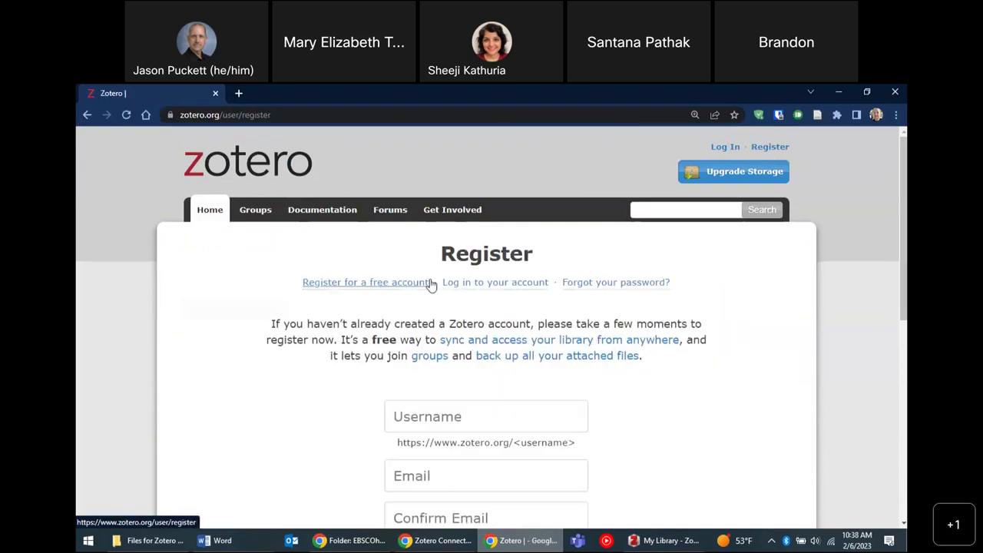
{"action": "left_click", "coordinate": [459, 283]}
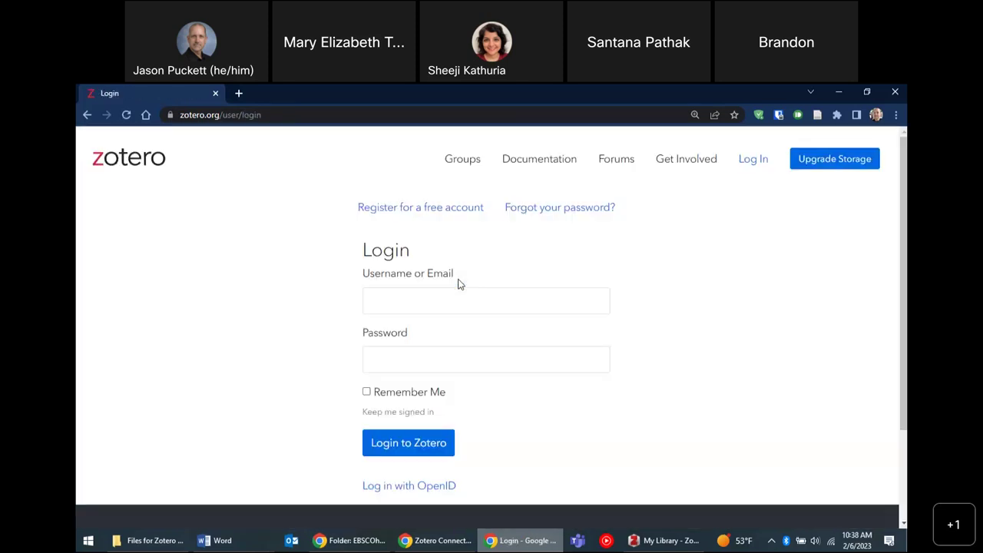
{"action": "key", "text": "alt+Left"}
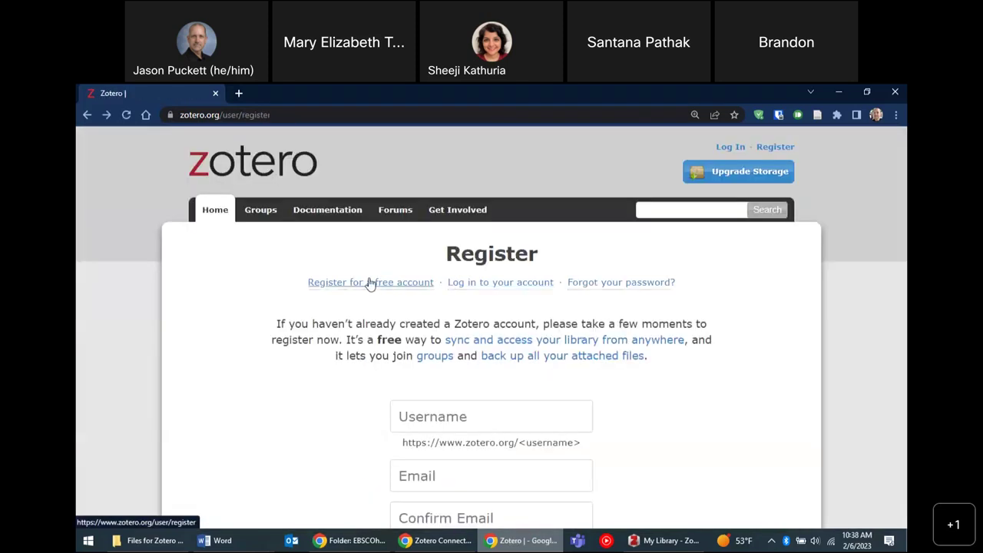
{"action": "scroll", "coordinate": [370, 284], "scroll_direction": "down", "scroll_amount": 2}
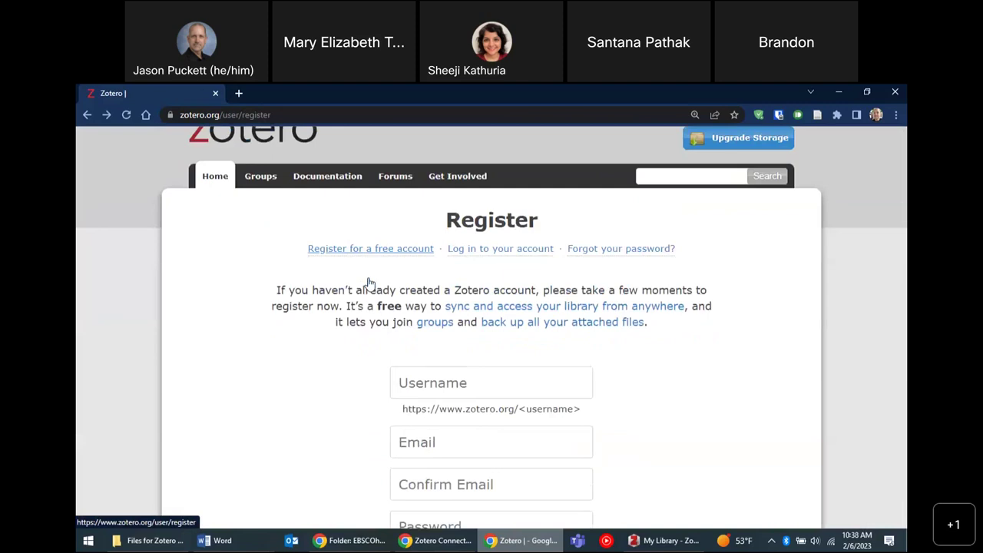
{"action": "scroll", "coordinate": [370, 284], "scroll_direction": "up", "scroll_amount": 1}
{"action": "scroll", "coordinate": [370, 284], "scroll_direction": "down", "scroll_amount": 1}
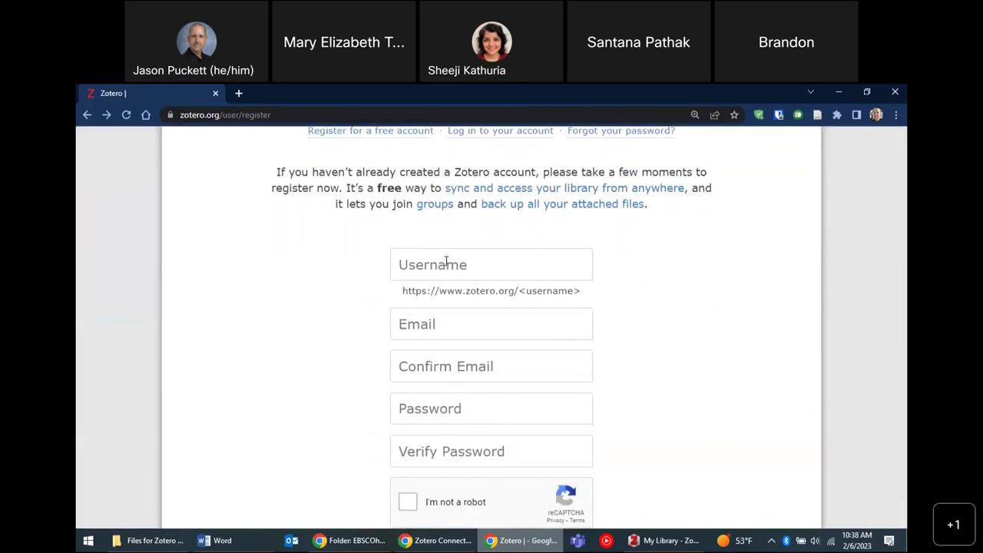
{"action": "scroll", "coordinate": [446, 262], "scroll_direction": "down", "scroll_amount": 1}
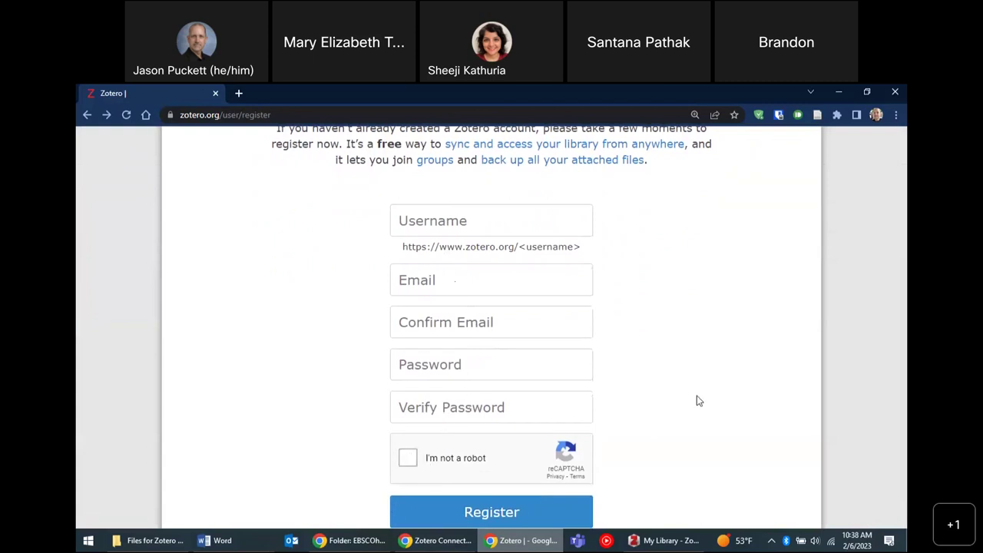
{"action": "scroll", "coordinate": [699, 401], "scroll_direction": "up", "scroll_amount": 3}
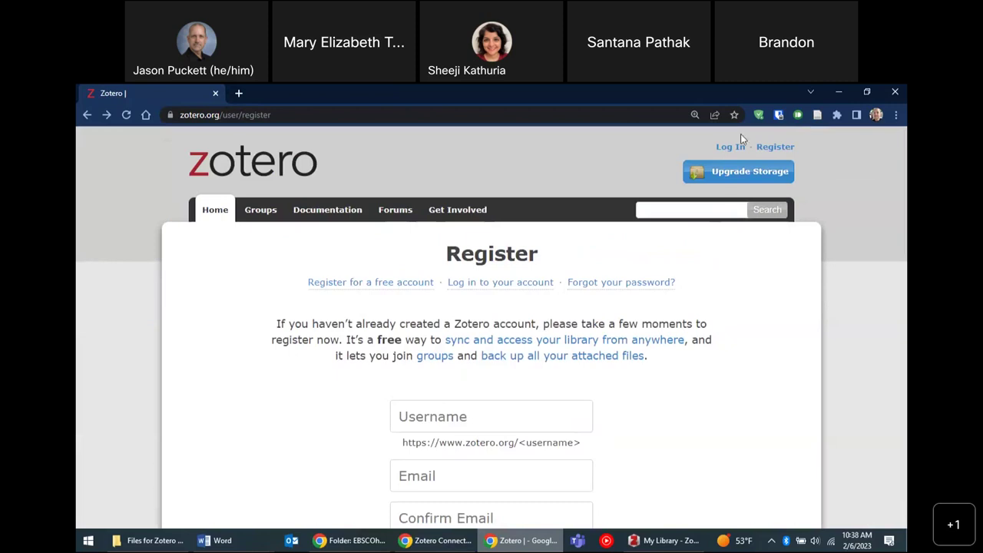
Unlock the Bitwarden vault with the master password.
{"action": "left_click", "coordinate": [779, 114]}
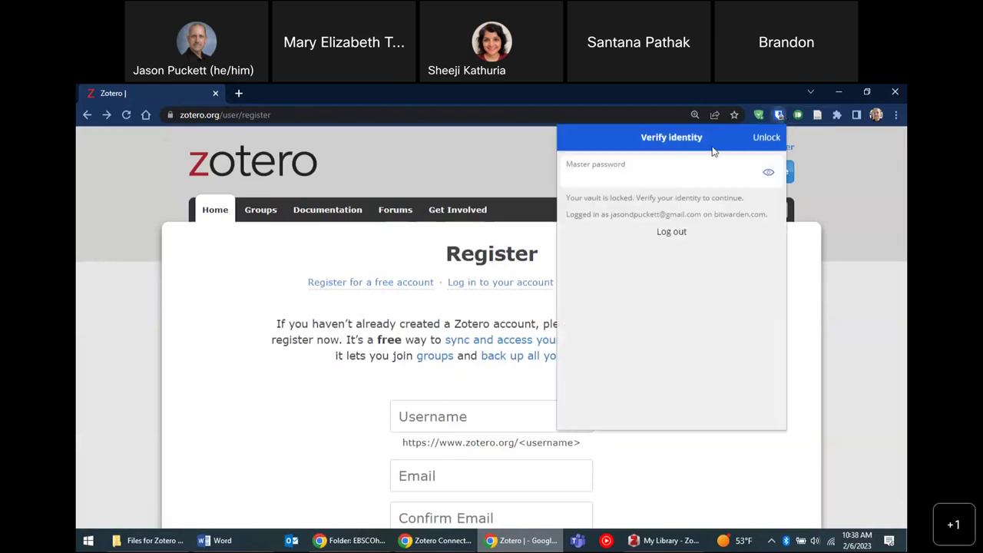
{"action": "type", "text": "••••••••••••••"}
{"action": "key", "text": "Return"}
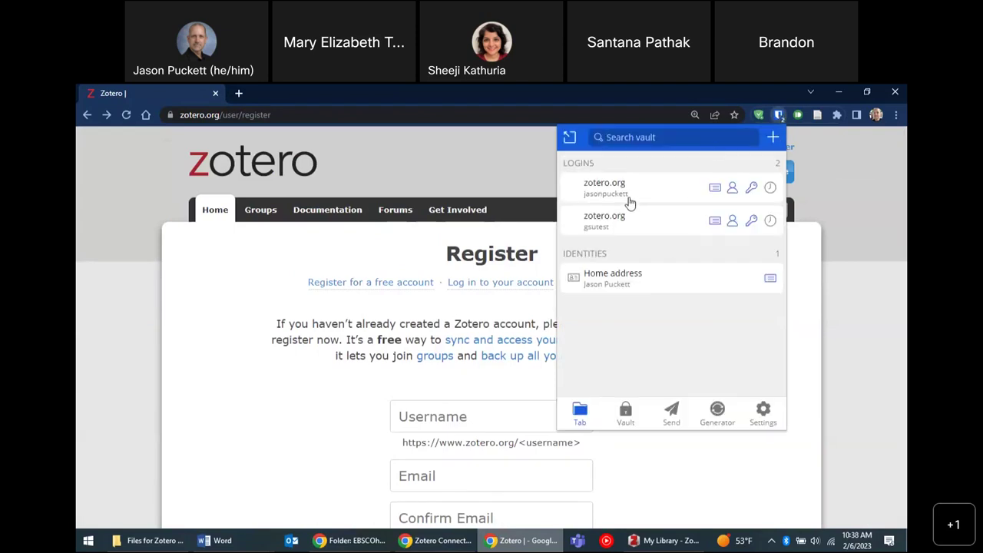
Fill the first saved zotero.org username and password into the registration form, and open the account login page instead.
{"action": "left_click", "coordinate": [633, 188]}
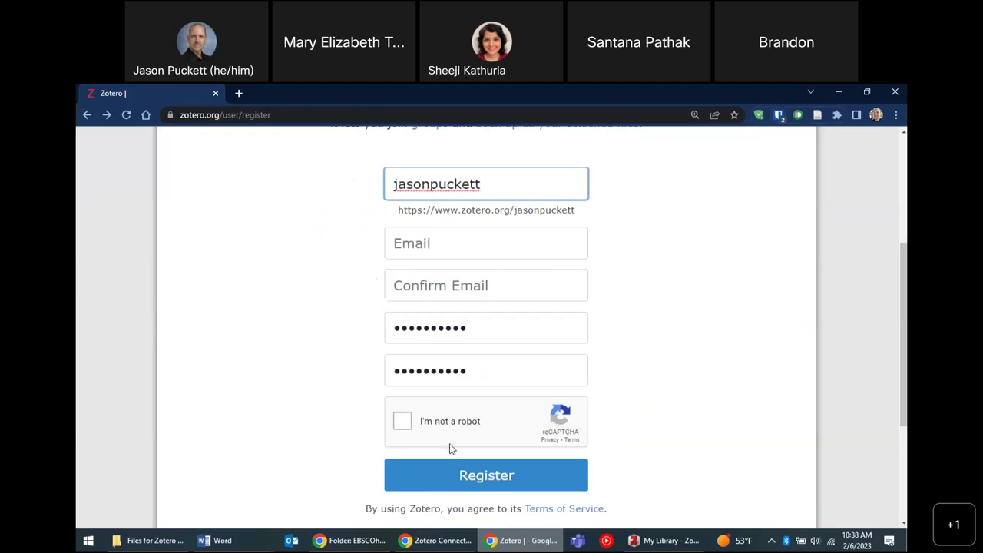
{"action": "scroll", "coordinate": [643, 305], "scroll_direction": "up", "scroll_amount": 2}
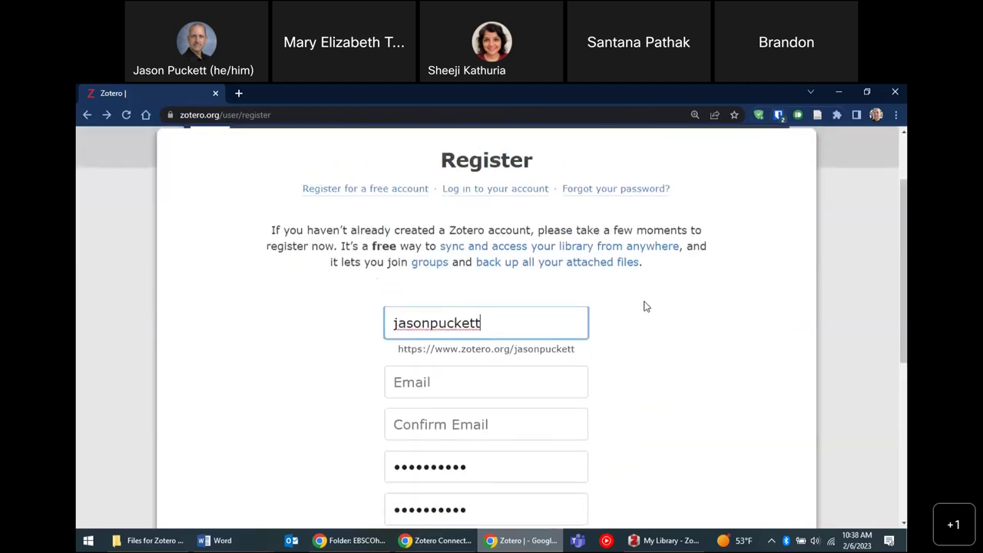
{"action": "left_click", "coordinate": [486, 189]}
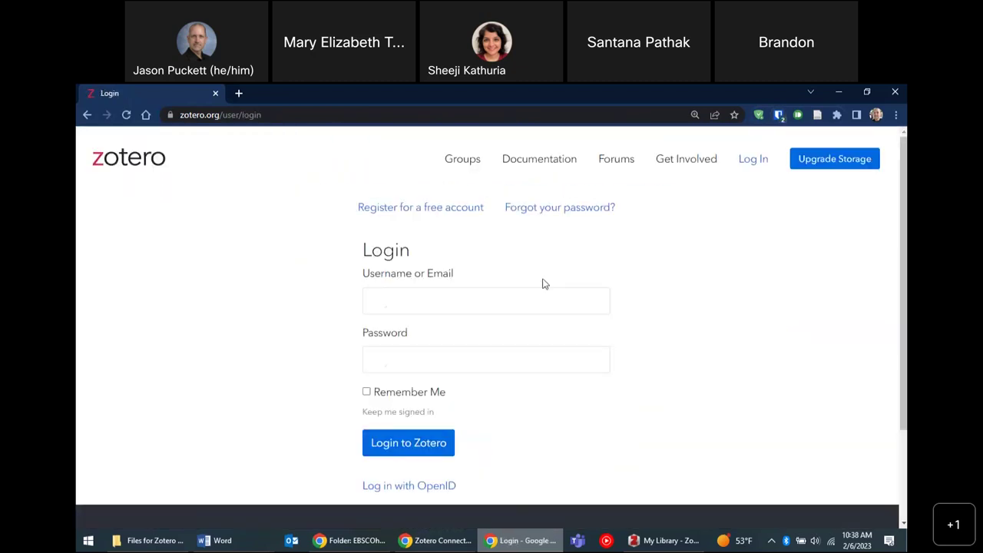
Log in to zotero.org with the first saved Bitwarden username and password, with Remember Me enabled.
{"action": "left_click", "coordinate": [779, 115]}
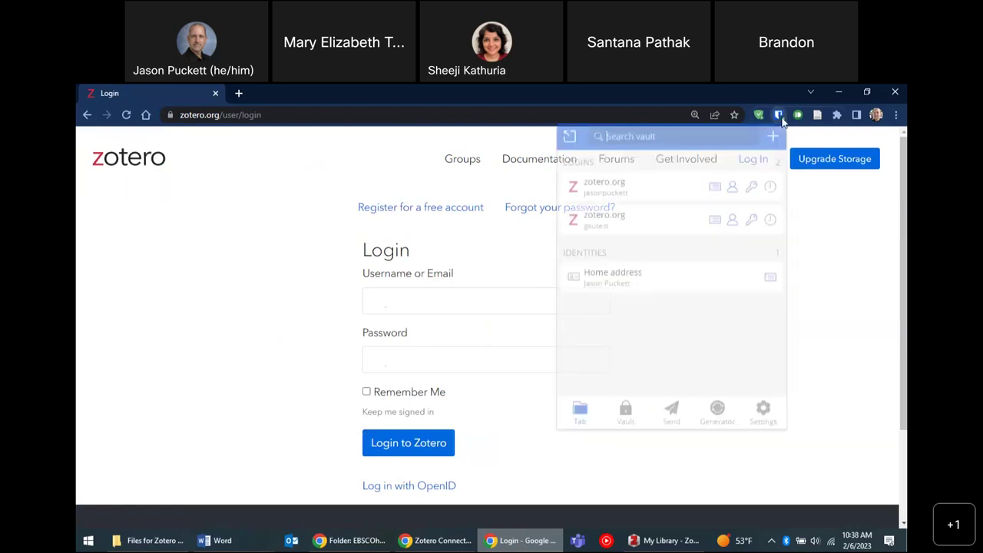
{"action": "left_click", "coordinate": [631, 195]}
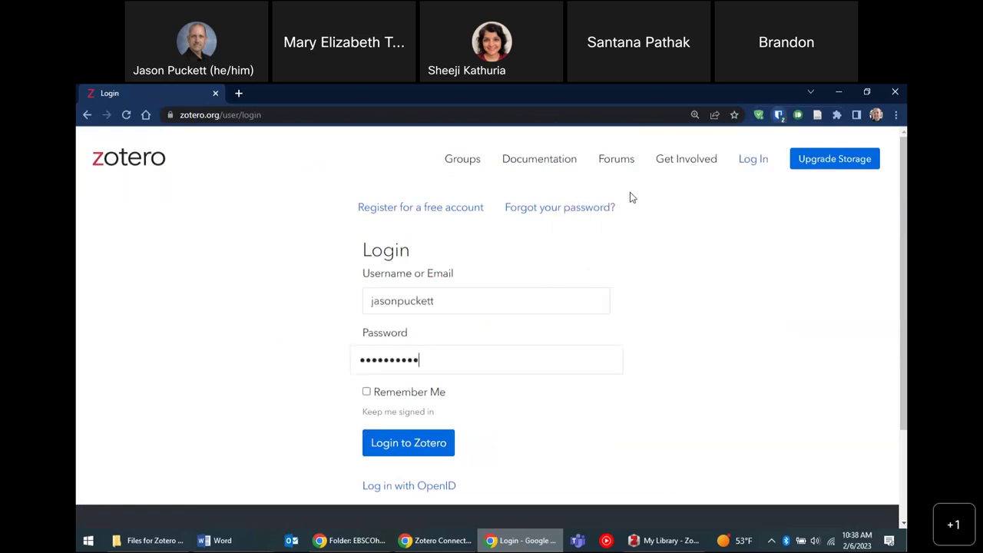
{"action": "left_click", "coordinate": [420, 395]}
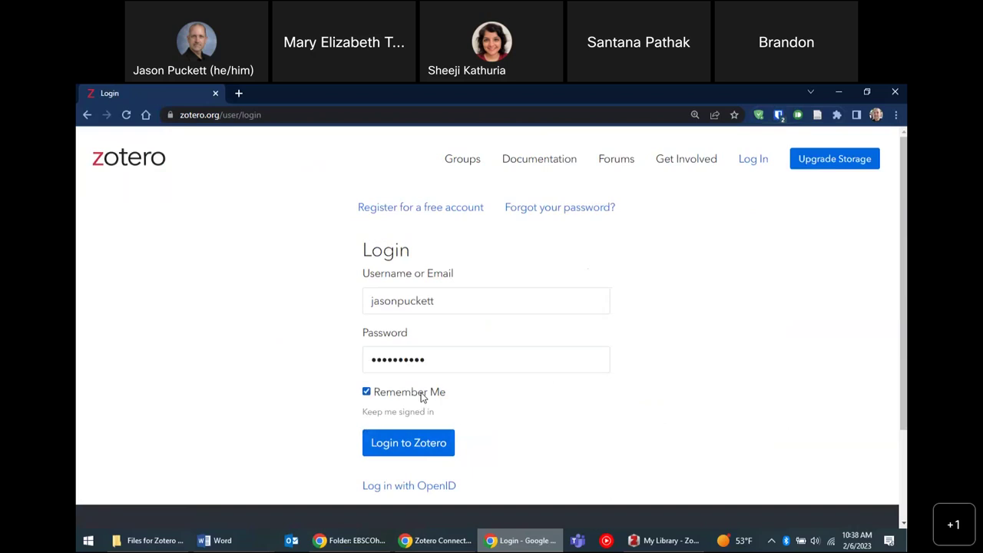
{"action": "left_click", "coordinate": [426, 447]}
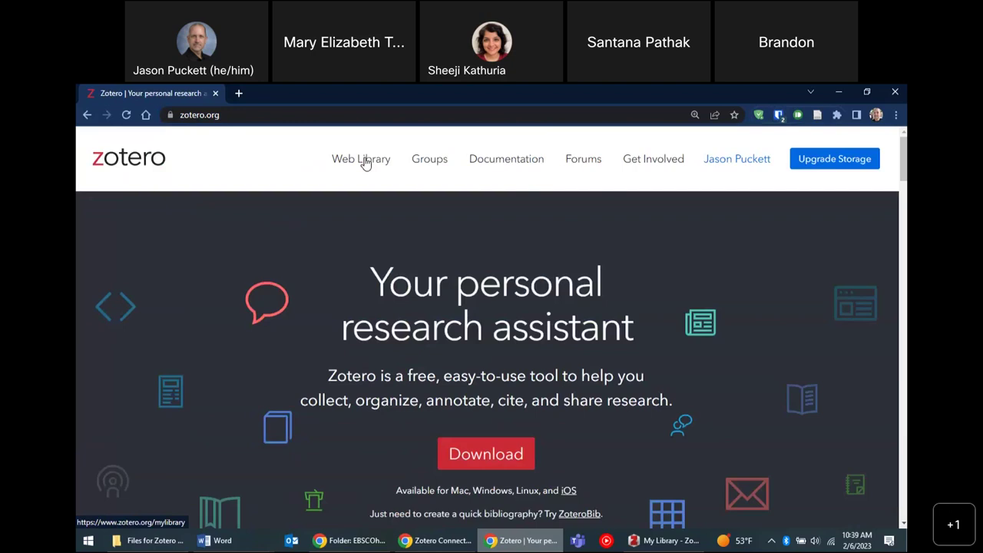
Switch to the Zotero desktop program and examine the account, data syncing and file syncing settings in its Sync preferences.
{"action": "key", "text": "alt+Tab"}
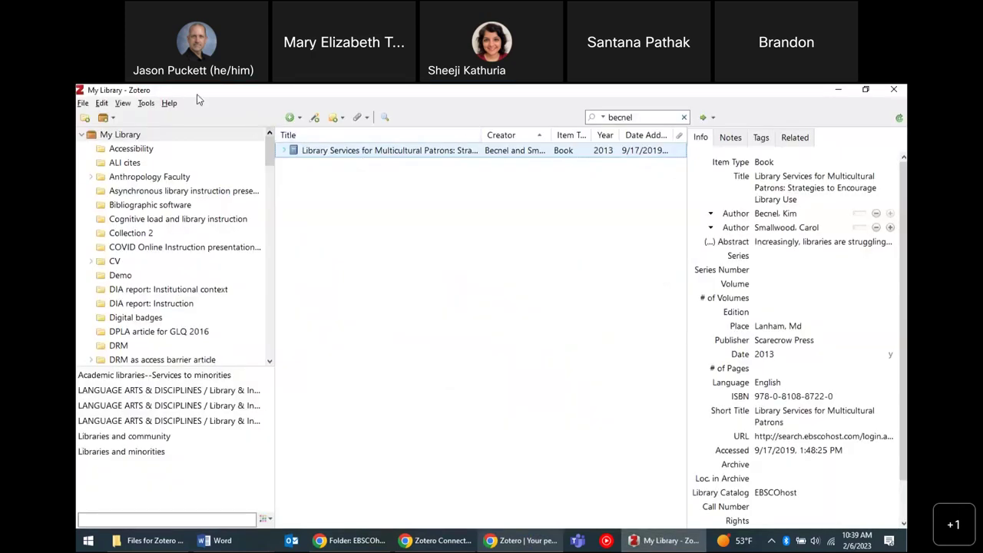
{"action": "left_click", "coordinate": [102, 104]}
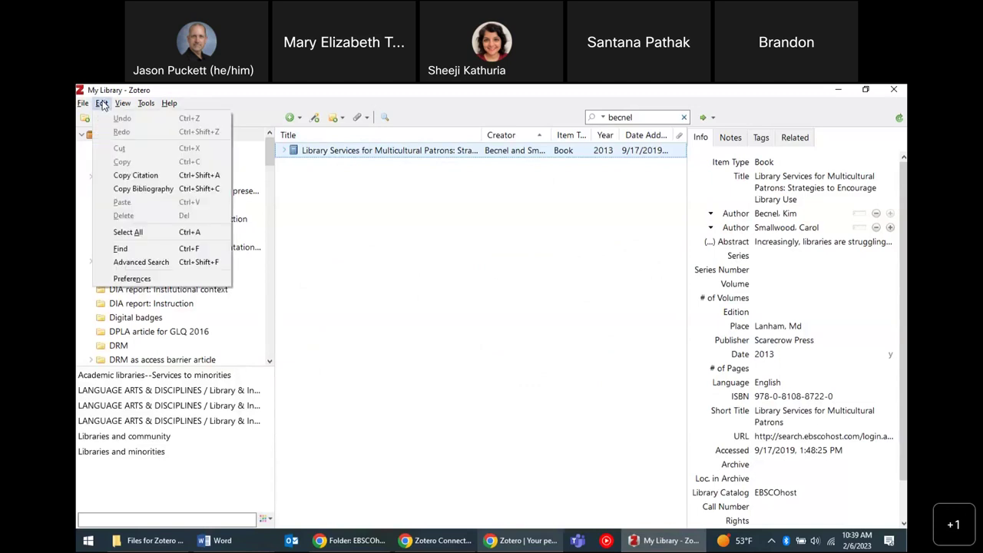
{"action": "left_click", "coordinate": [182, 280]}
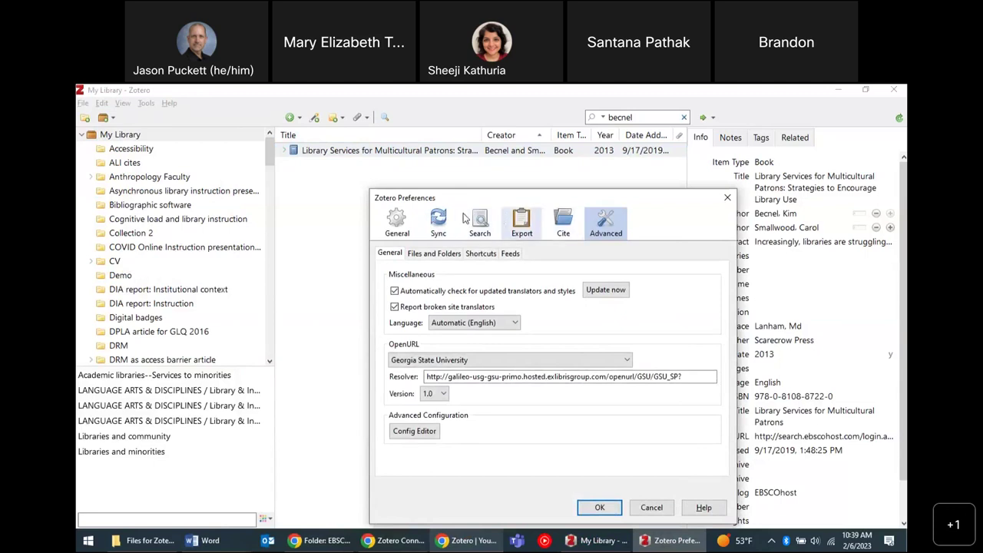
{"action": "left_click", "coordinate": [440, 221]}
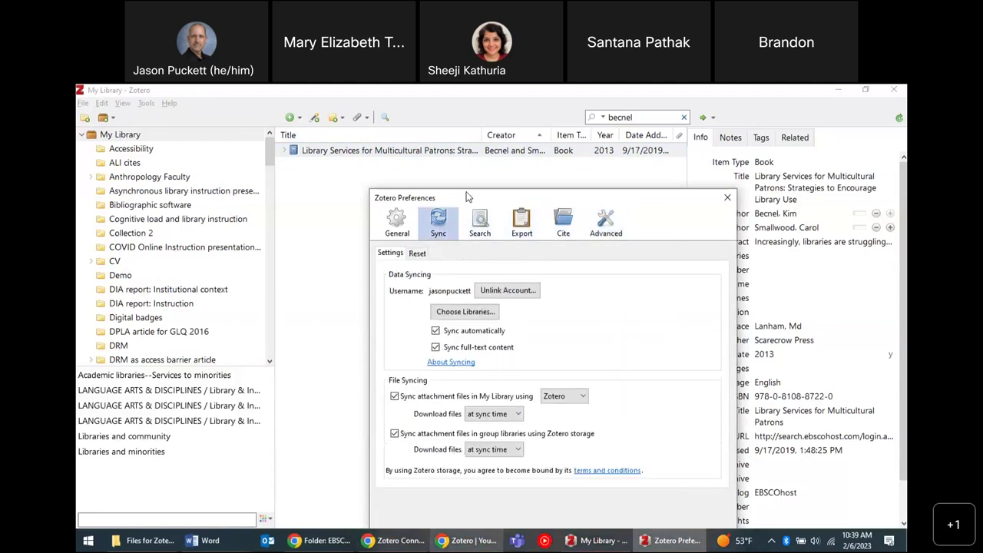
{"action": "left_click_drag", "start_coordinate": [463, 203], "coordinate": [411, 138]}
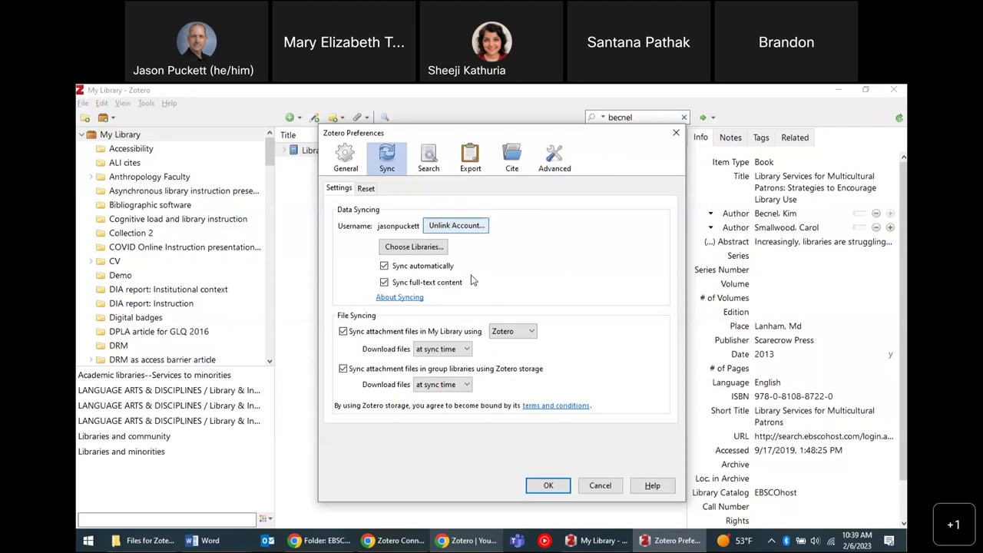
{"action": "left_click", "coordinate": [549, 487]}
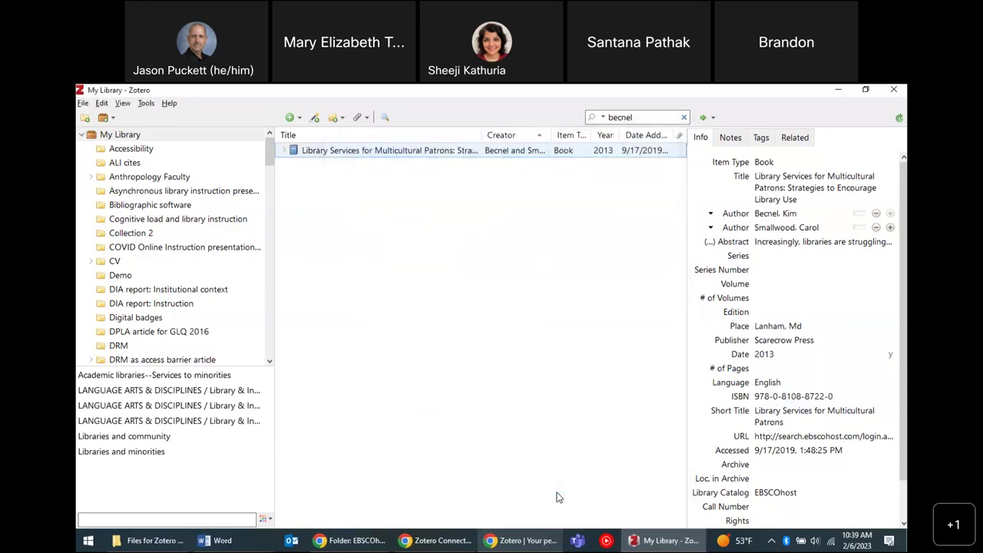
Clear the library search to sync the full library with zotero.org, and open the Demo collection.
{"action": "left_click", "coordinate": [685, 117]}
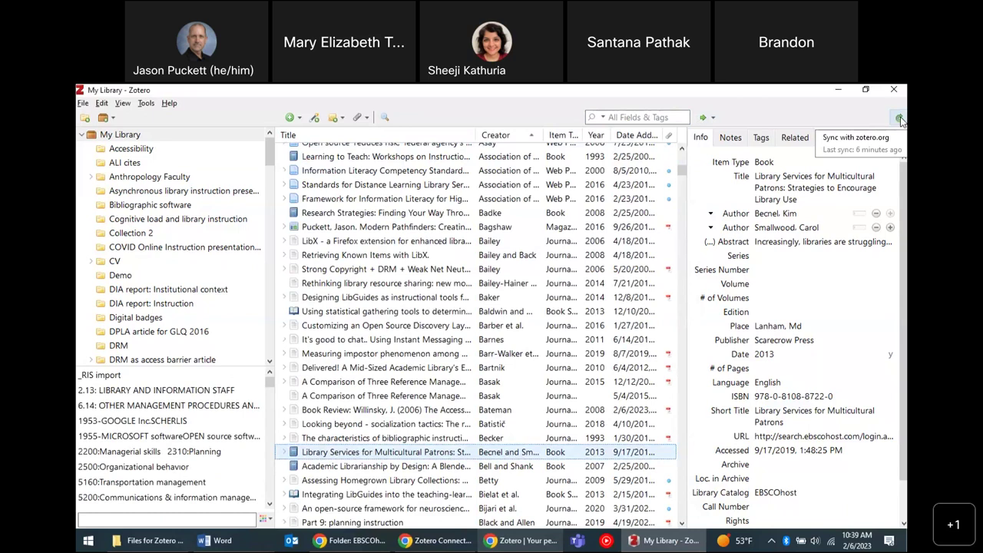
{"action": "left_click", "coordinate": [900, 119]}
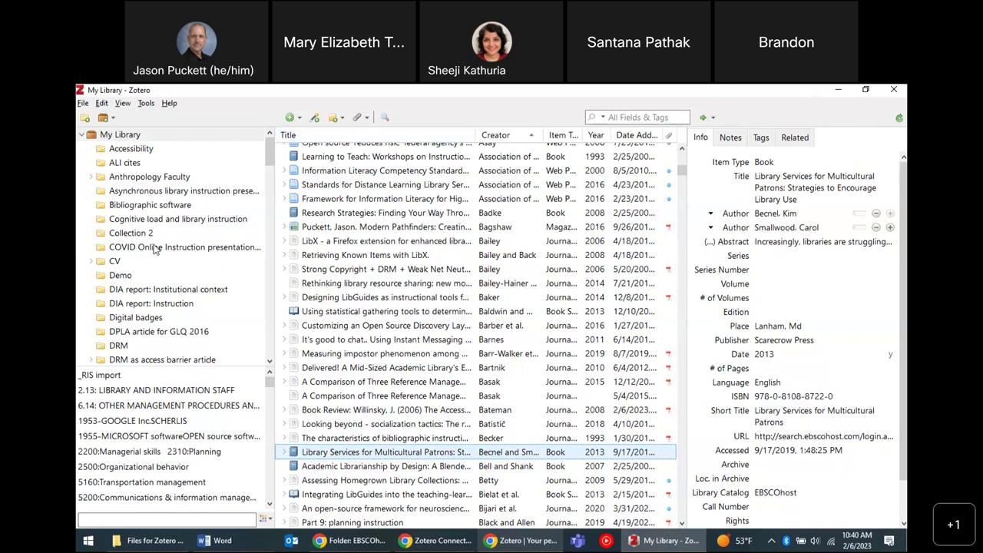
{"action": "left_click", "coordinate": [121, 275]}
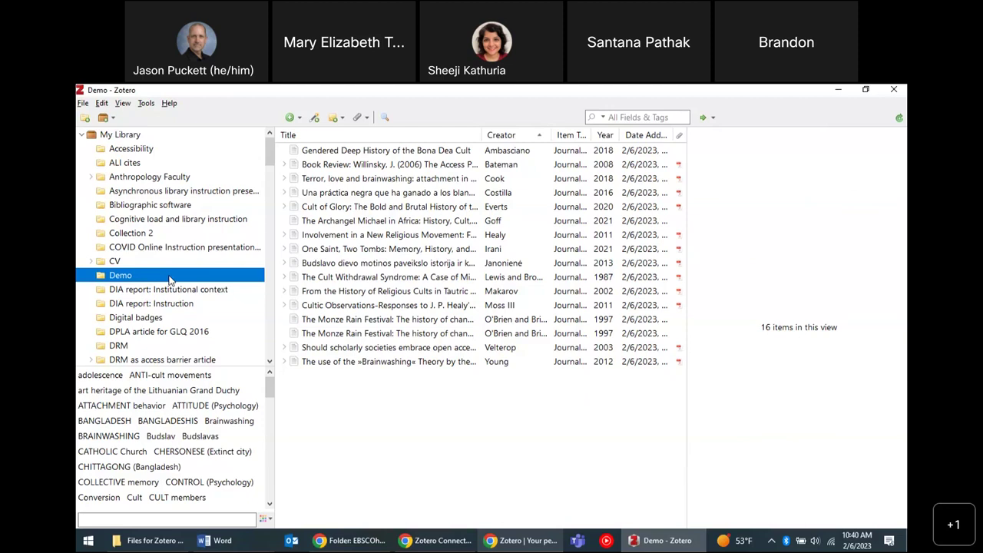
Switch to zotero.org in Chrome and examine the groups listed on the Groups page with their membership types and library permissions.
{"action": "key", "text": "alt+Tab"}
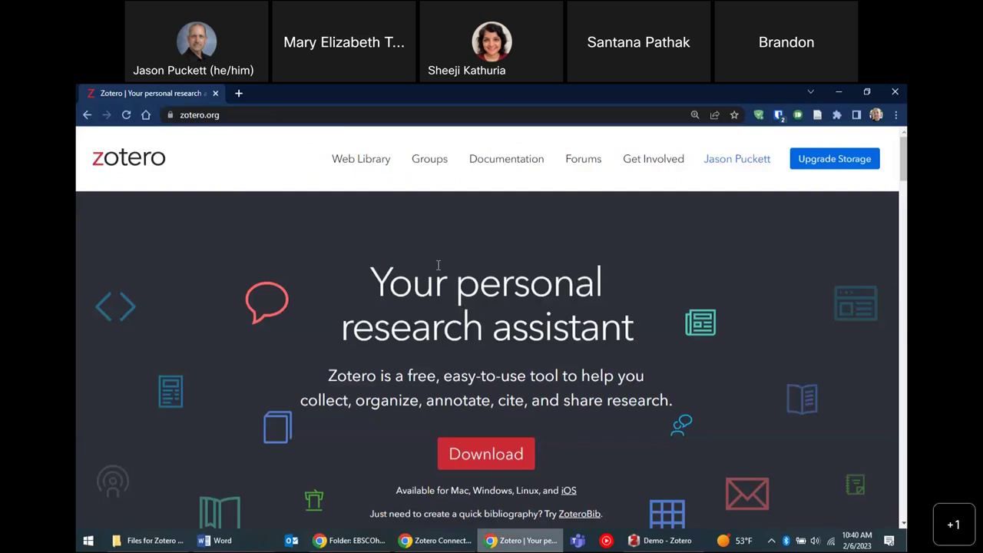
{"action": "left_click", "coordinate": [430, 159]}
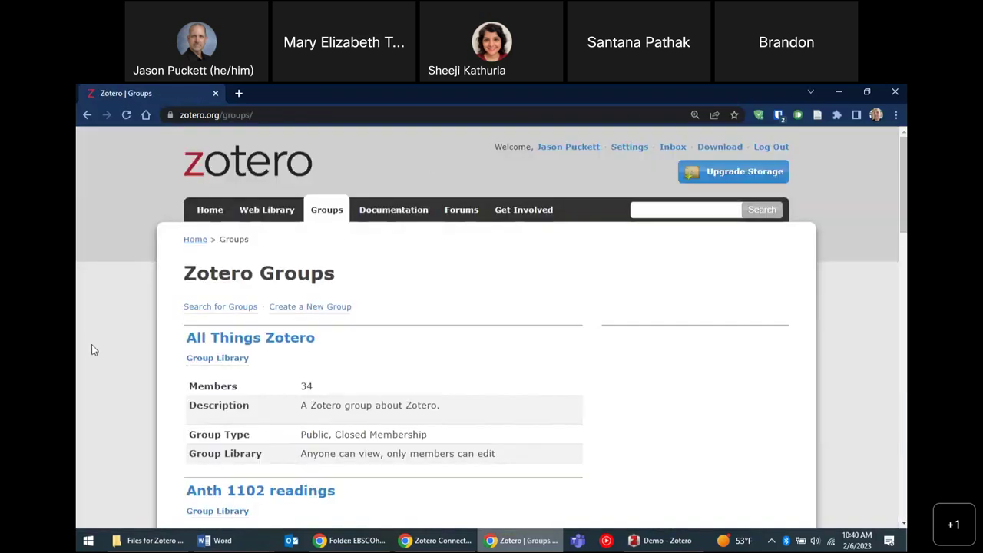
{"action": "scroll", "coordinate": [95, 347], "scroll_direction": "down", "scroll_amount": 5}
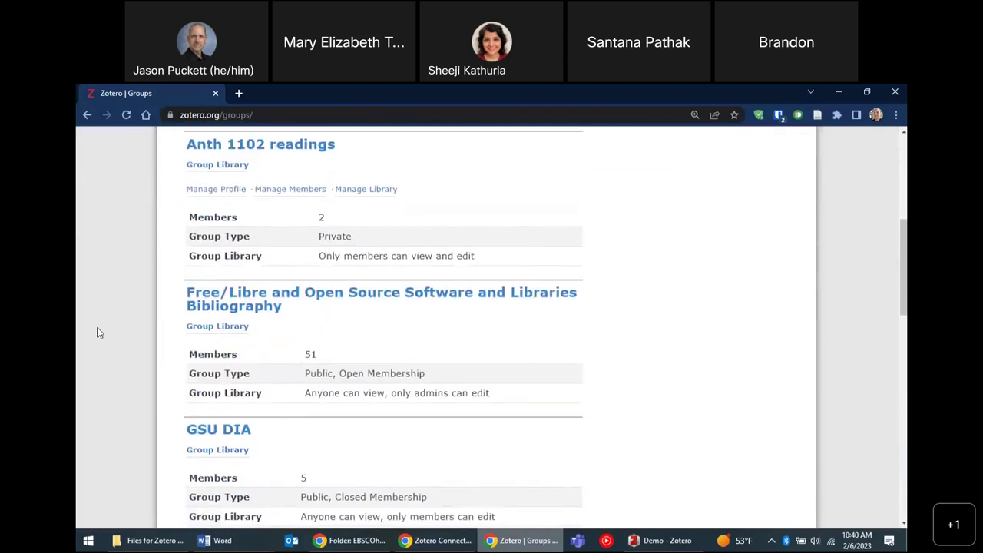
{"action": "scroll", "coordinate": [97, 333], "scroll_direction": "down", "scroll_amount": 6}
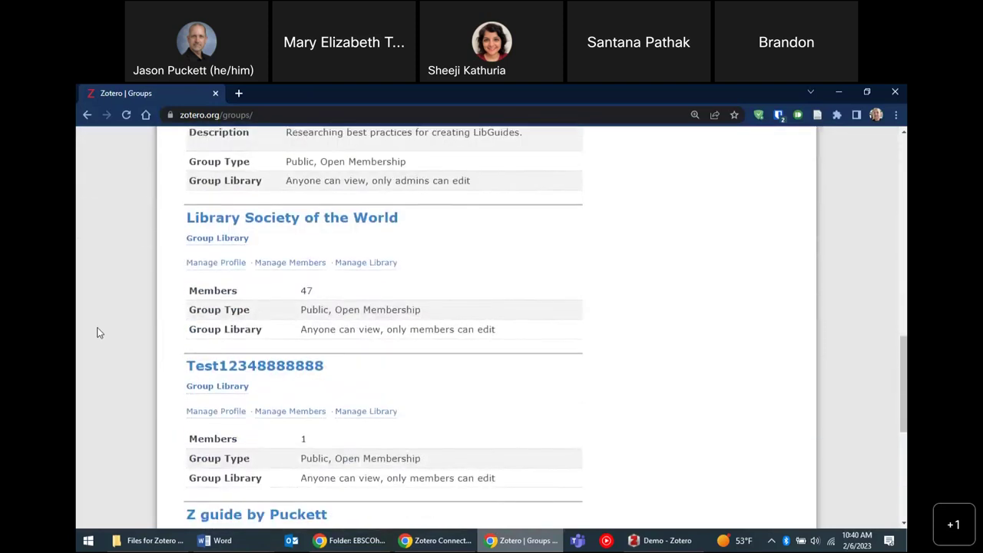
{"action": "scroll", "coordinate": [98, 332], "scroll_direction": "down", "scroll_amount": 2}
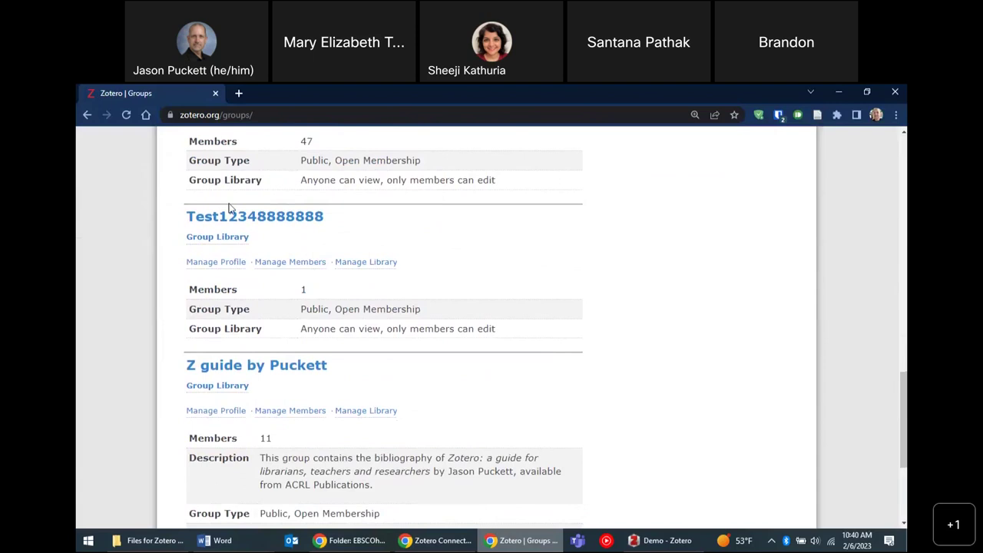
{"action": "scroll", "coordinate": [118, 255], "scroll_direction": "up", "scroll_amount": 2}
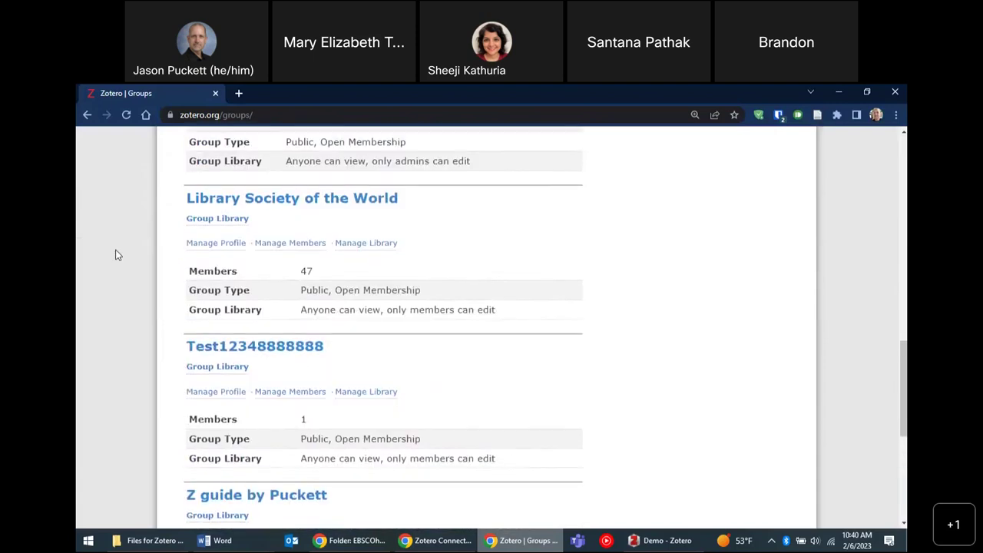
{"action": "scroll", "coordinate": [117, 256], "scroll_direction": "up", "scroll_amount": 12}
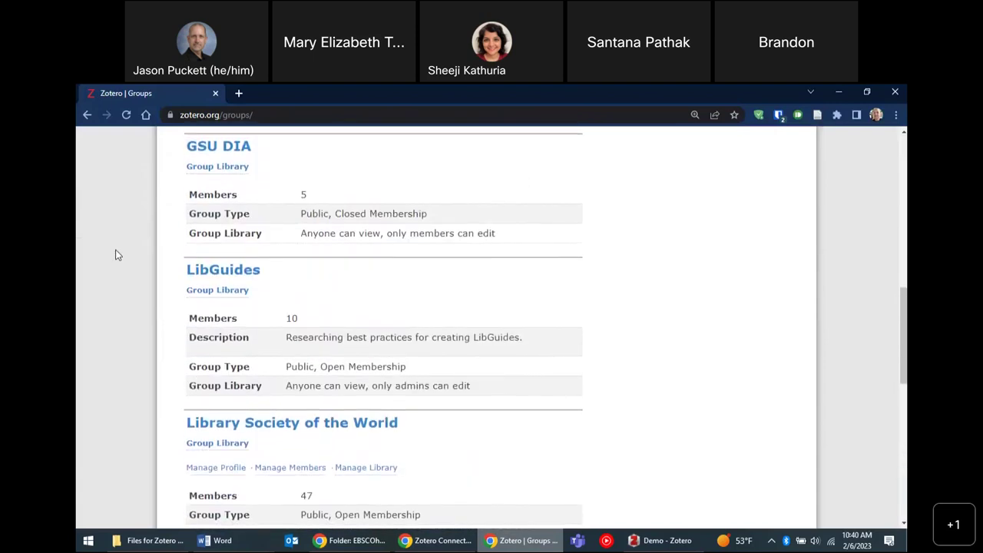
{"action": "scroll", "coordinate": [115, 255], "scroll_direction": "up", "scroll_amount": 1}
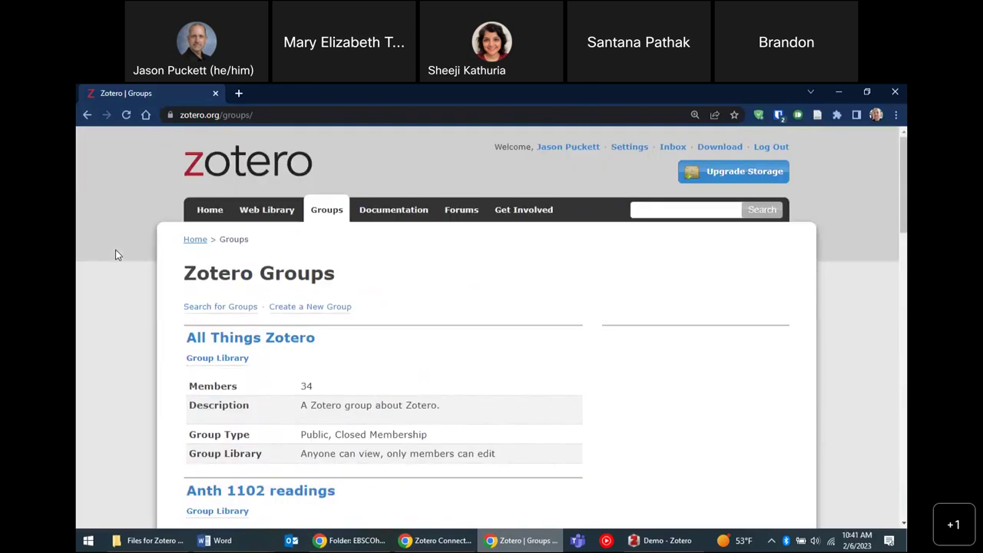
Open the form for creating a new group and examine its name field and the three membership types.
{"action": "left_click", "coordinate": [317, 307]}
{"action": "scroll", "coordinate": [318, 311], "scroll_direction": "down", "scroll_amount": 3}
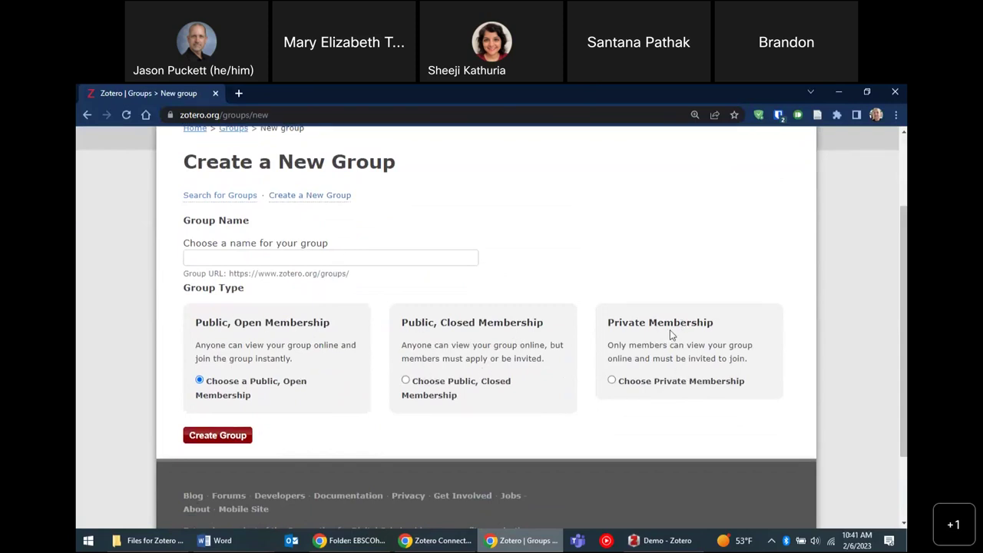
{"action": "scroll", "coordinate": [670, 244], "scroll_direction": "up", "scroll_amount": 1}
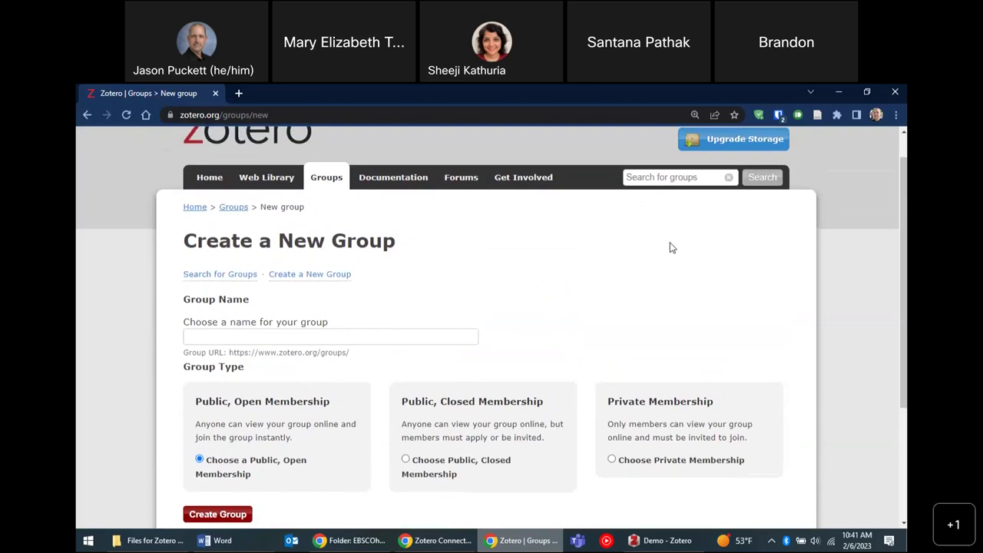
Switch to the Zotero desktop program and view the All Things Zotero, Anth 1102 readings and Free/Libre and Open Source Software group libraries.
{"action": "left_click", "coordinate": [658, 546]}
{"action": "scroll", "coordinate": [235, 275], "scroll_direction": "down", "scroll_amount": 5}
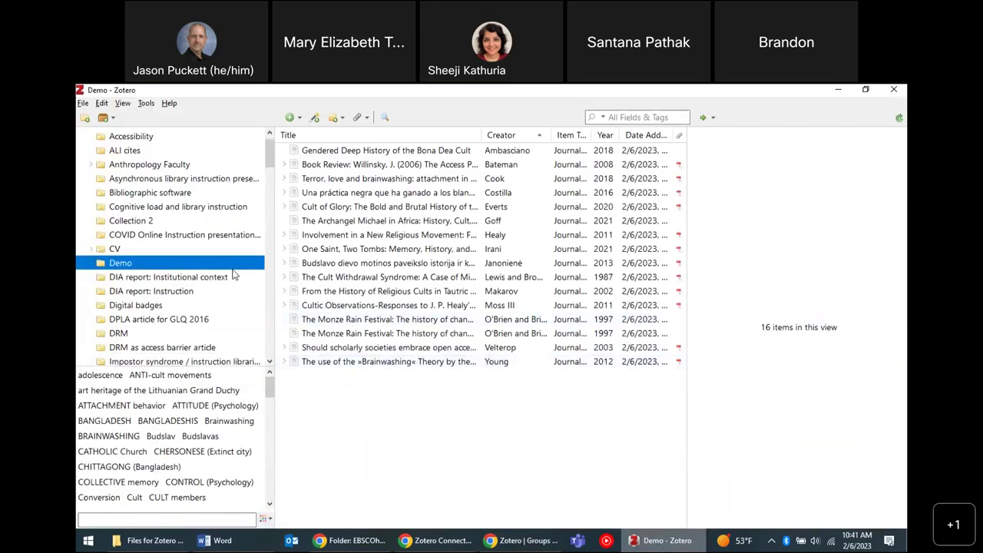
{"action": "scroll", "coordinate": [234, 274], "scroll_direction": "down", "scroll_amount": 10}
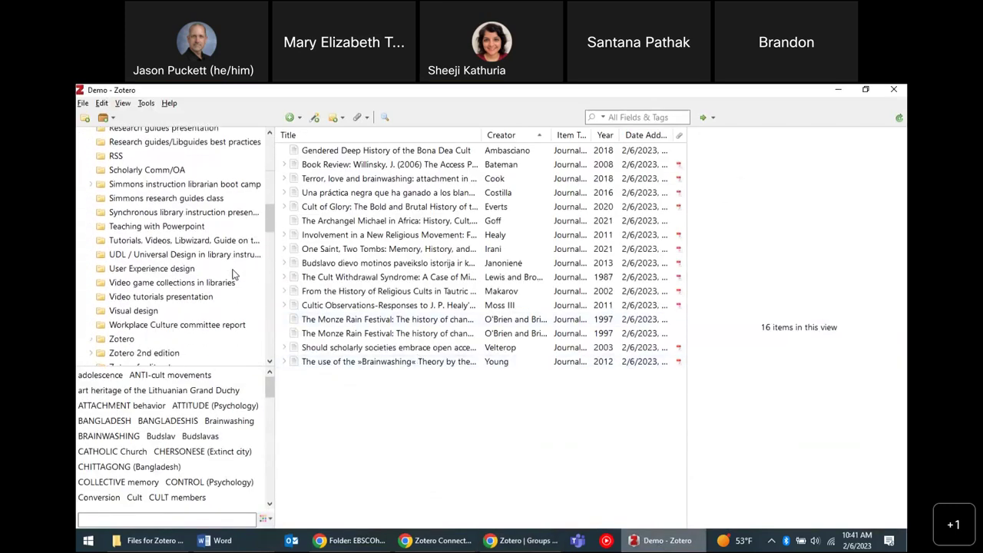
{"action": "scroll", "coordinate": [235, 274], "scroll_direction": "down", "scroll_amount": 1}
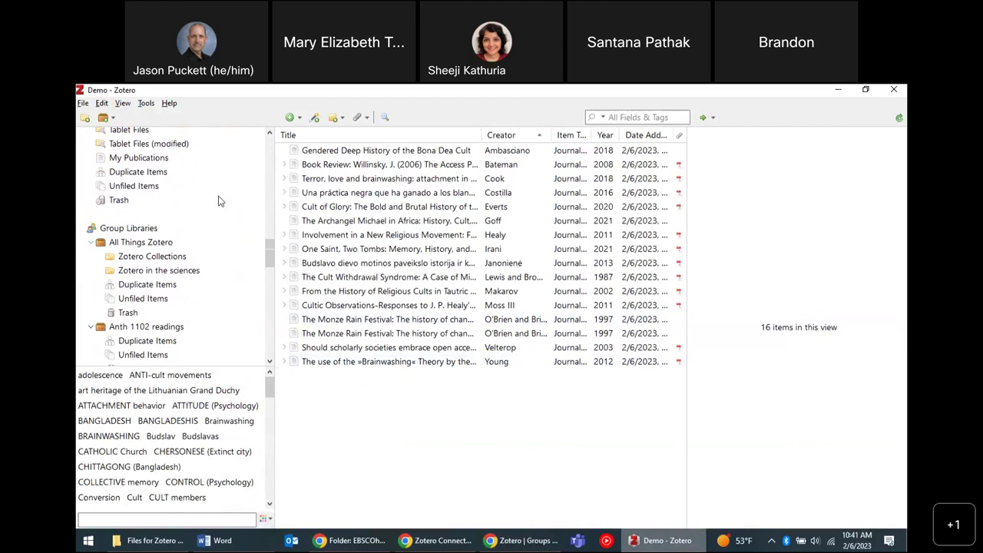
{"action": "left_click", "coordinate": [140, 244]}
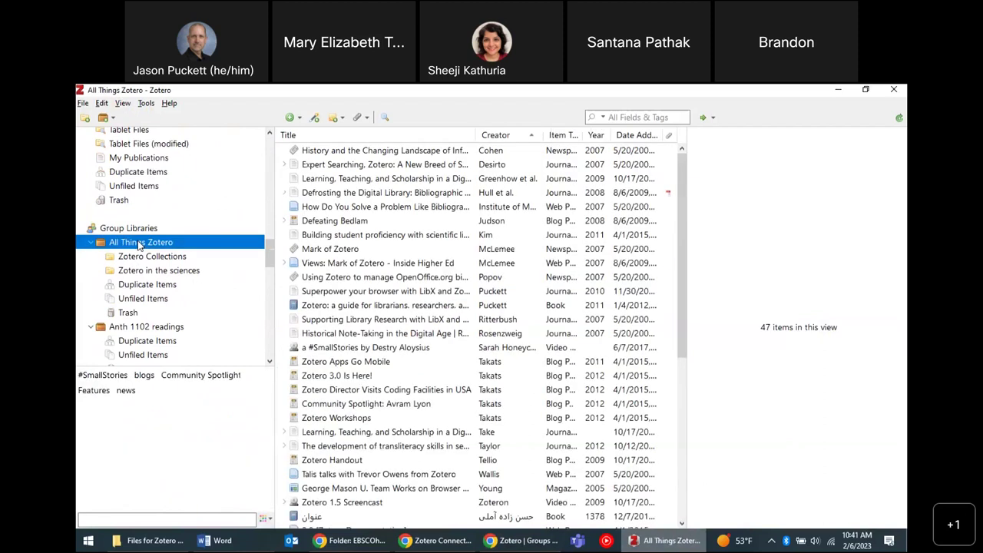
{"action": "scroll", "coordinate": [140, 244], "scroll_direction": "down", "scroll_amount": 3}
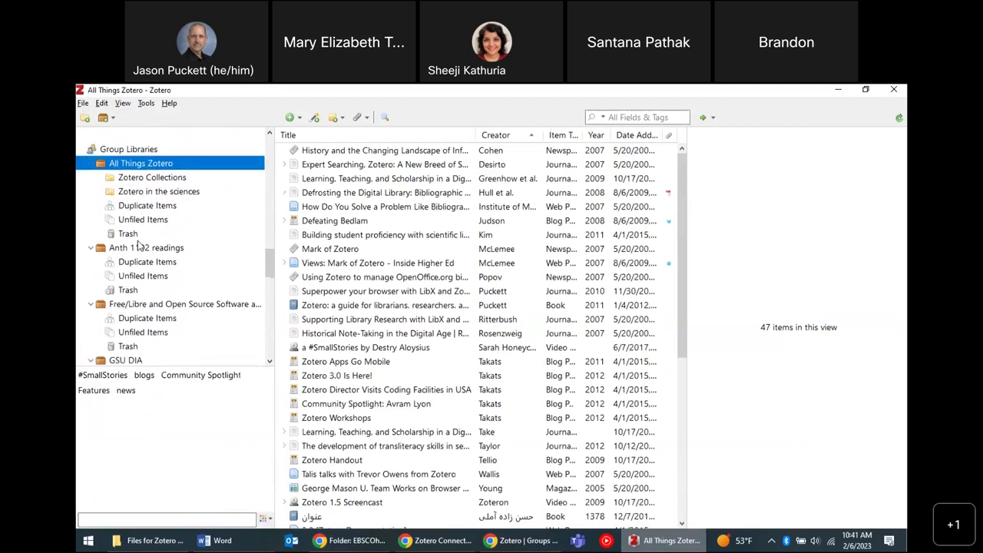
{"action": "left_click", "coordinate": [139, 243]}
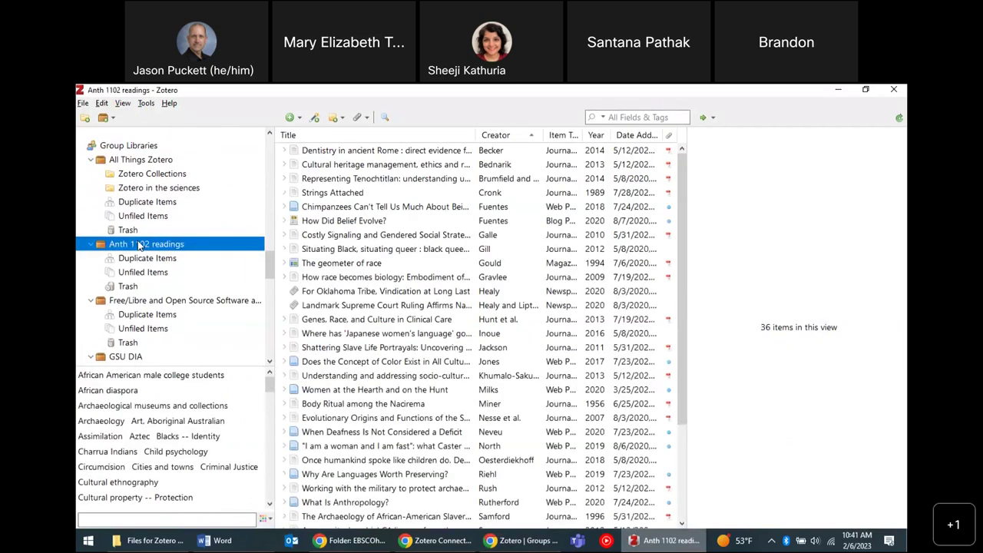
{"action": "scroll", "coordinate": [140, 244], "scroll_direction": "down", "scroll_amount": 3}
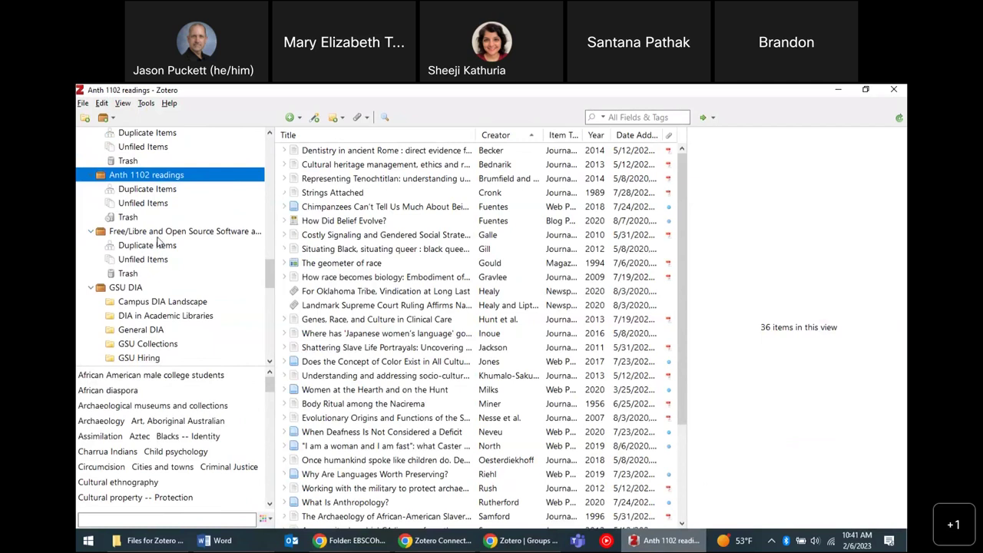
{"action": "left_click", "coordinate": [164, 237]}
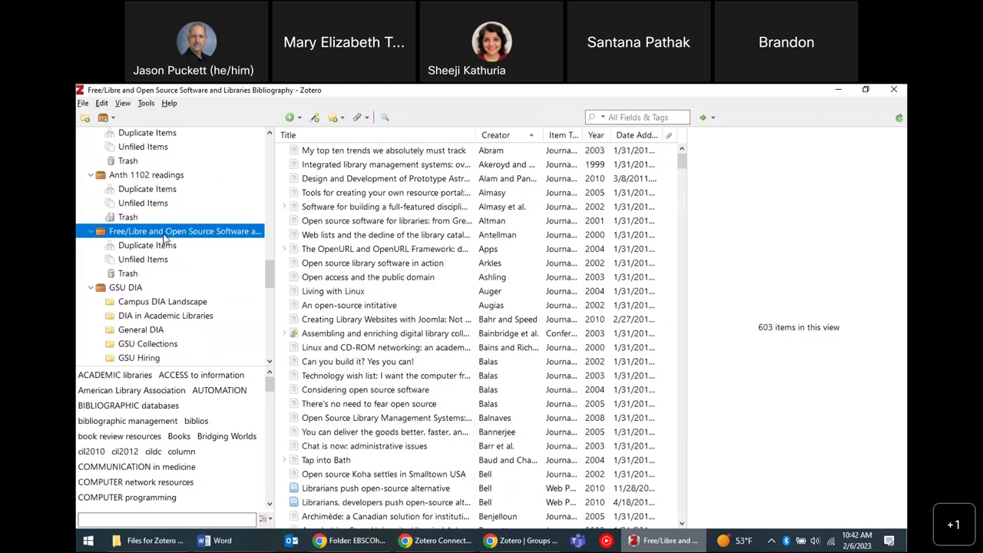
Check the attachment under the OpenURL Framework article by Apps, and look through the remaining group libraries and their collections.
{"action": "left_click", "coordinate": [282, 253]}
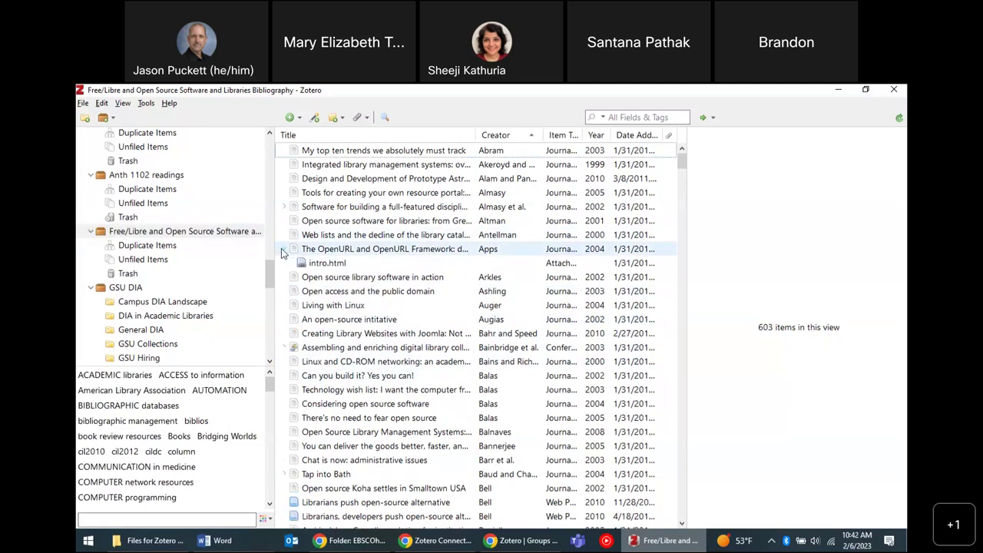
{"action": "left_click", "coordinate": [282, 253]}
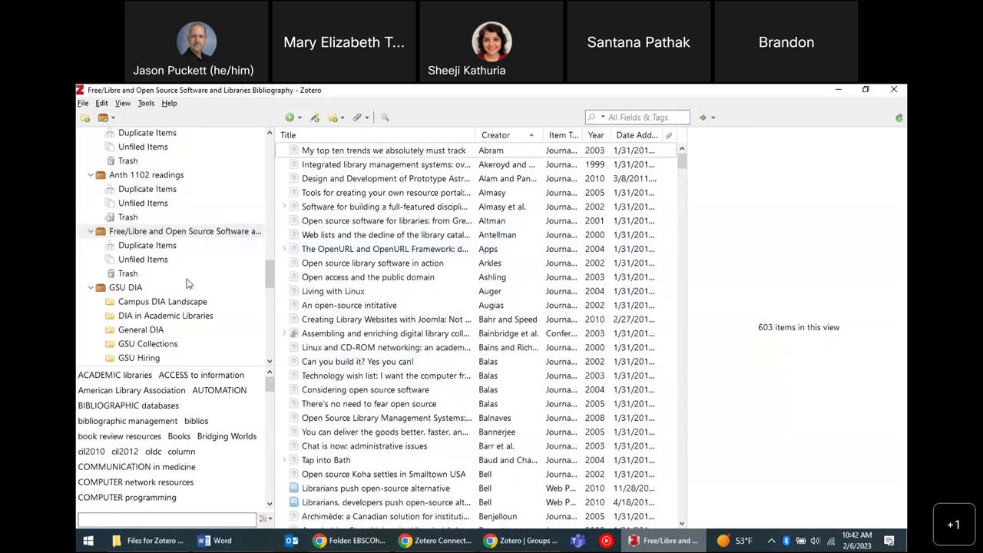
{"action": "scroll", "coordinate": [184, 288], "scroll_direction": "down", "scroll_amount": 7}
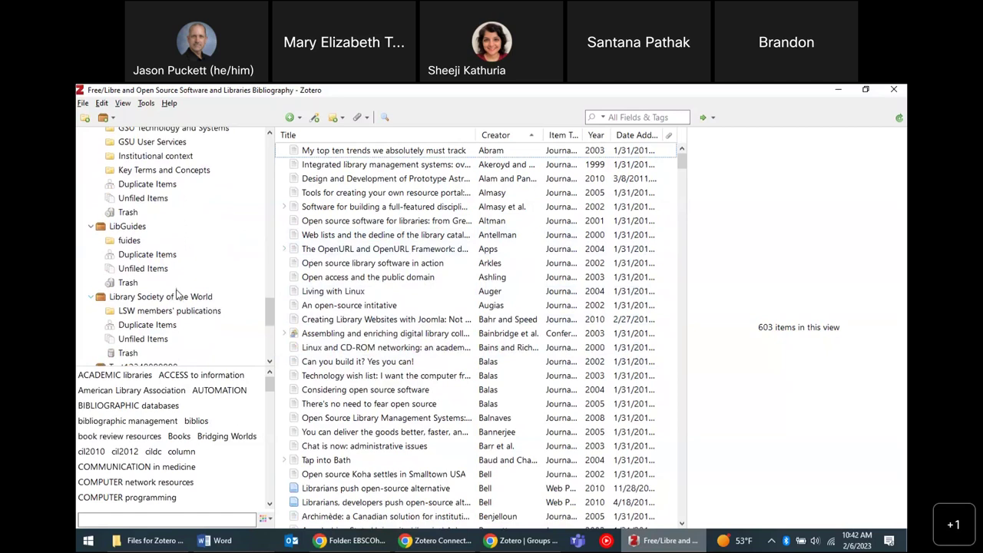
{"action": "scroll", "coordinate": [177, 292], "scroll_direction": "down", "scroll_amount": 5}
{"action": "scroll", "coordinate": [176, 292], "scroll_direction": "up", "scroll_amount": 10}
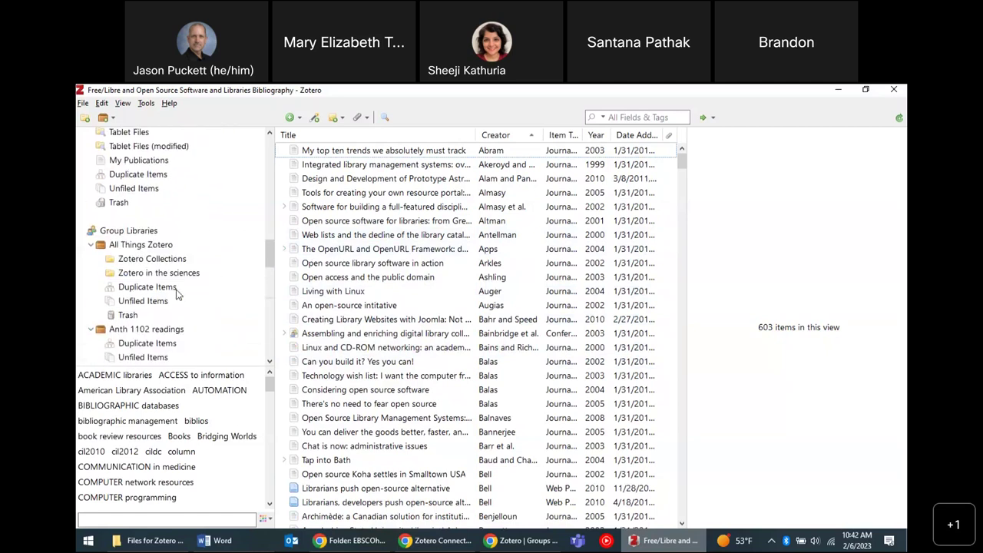
Look through the library tree, view the items of the Anth 1102 readings group library, and return to My Library.
{"action": "scroll", "coordinate": [177, 291], "scroll_direction": "up", "scroll_amount": 15}
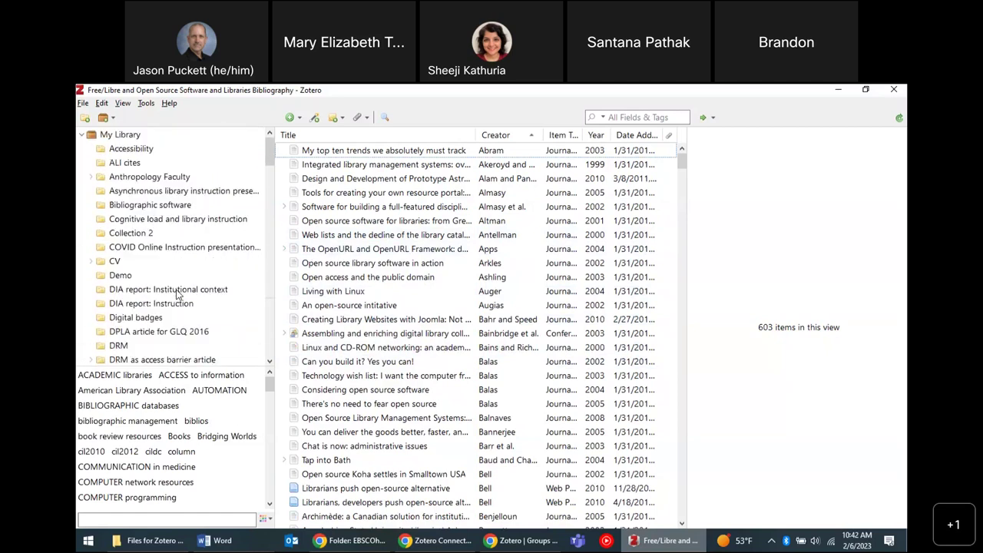
{"action": "scroll", "coordinate": [177, 295], "scroll_direction": "down", "scroll_amount": 20}
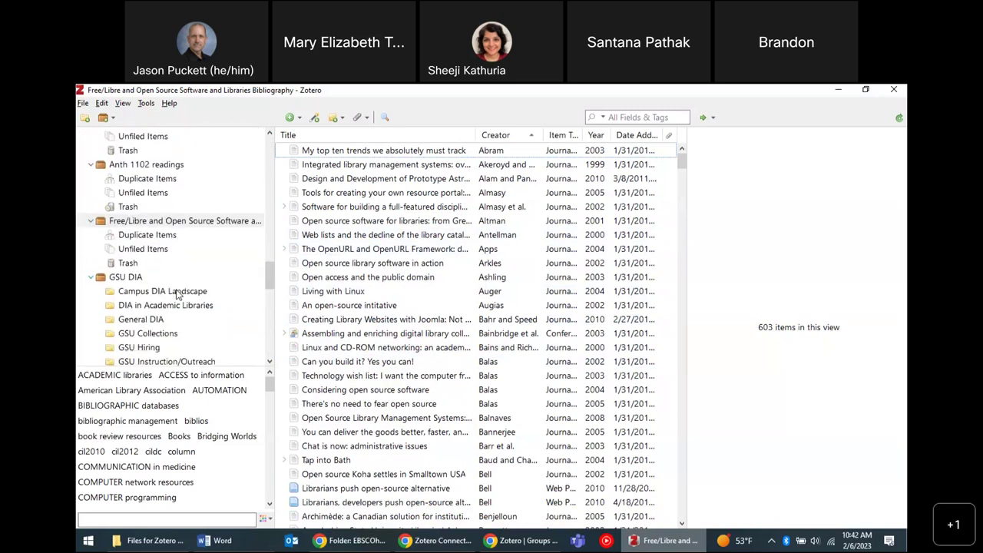
{"action": "left_click", "coordinate": [184, 165]}
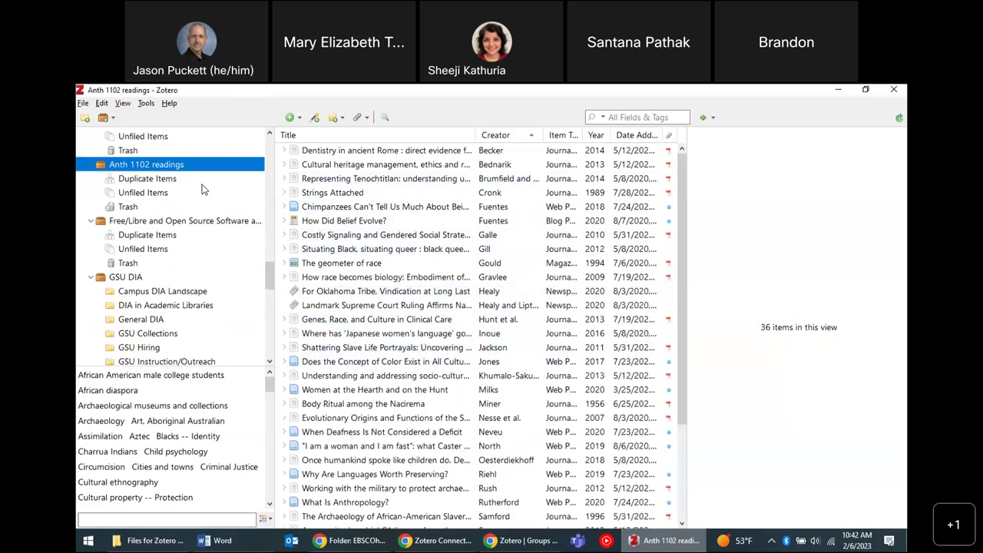
{"action": "scroll", "coordinate": [204, 189], "scroll_direction": "up", "scroll_amount": 20}
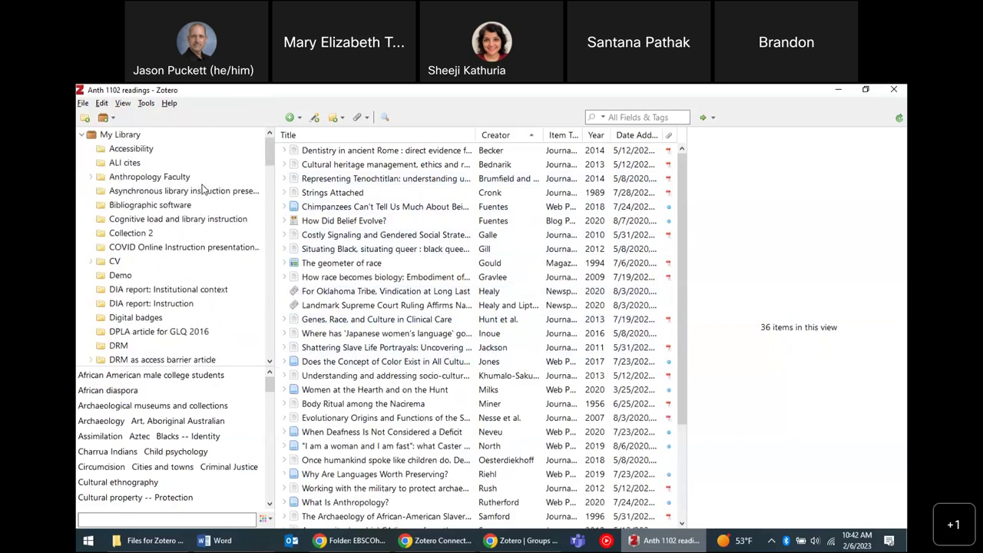
{"action": "left_click", "coordinate": [136, 134]}
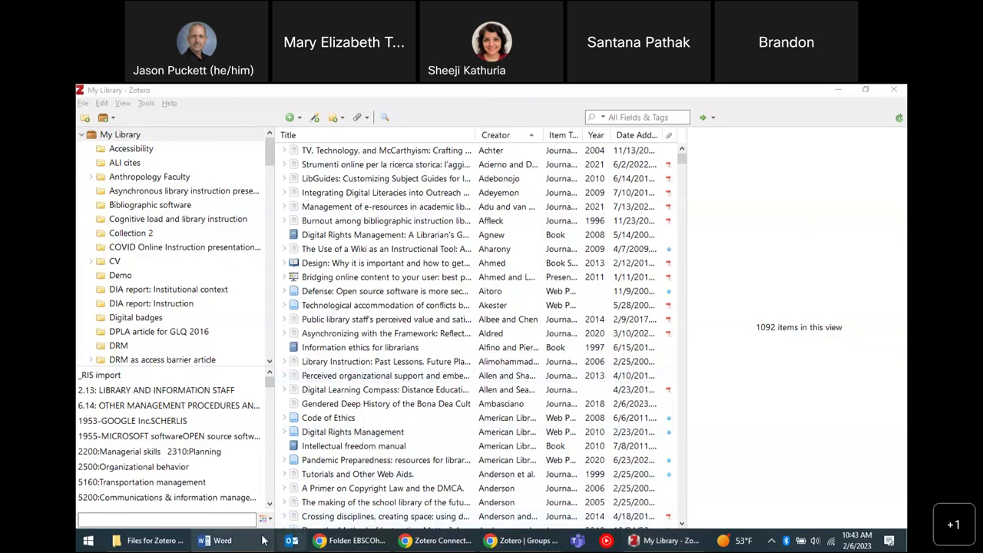
Switch to Document2 in Word and view the citation tools of the Zotero add-in.
{"action": "mouse_move", "coordinate": [262, 541]}
{"action": "left_click", "coordinate": [280, 478]}
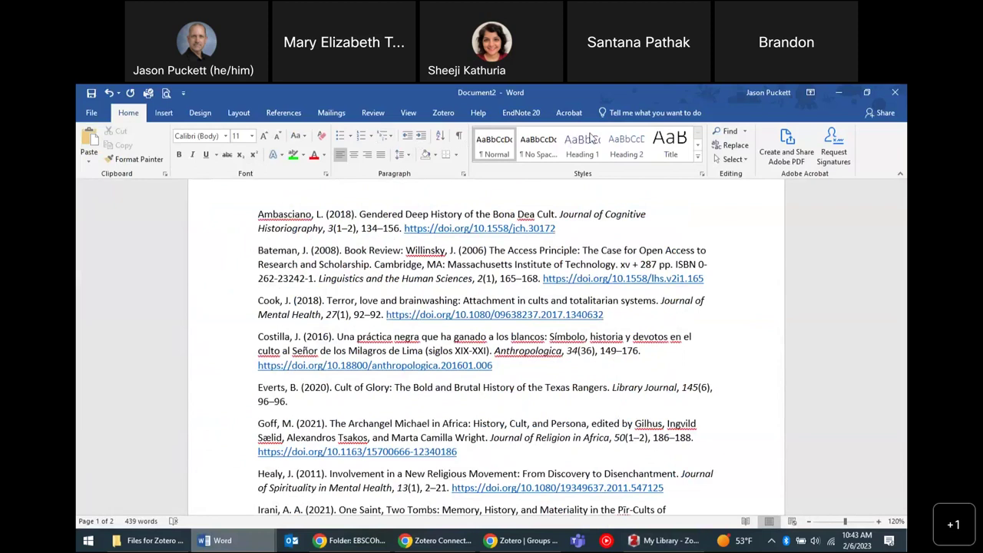
{"action": "left_click", "coordinate": [443, 114]}
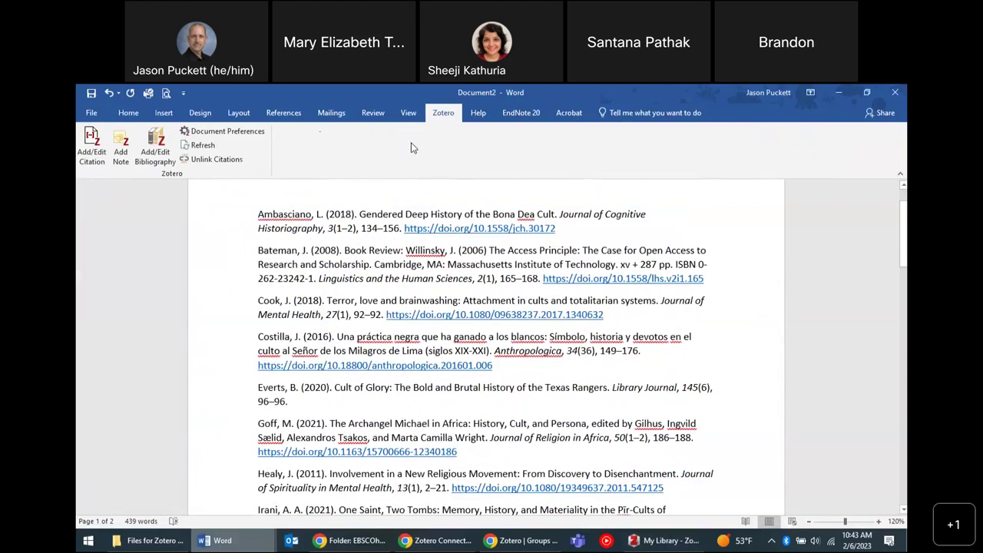
Close Document2 and one more of the open Word documents without saving their changes.
{"action": "left_click", "coordinate": [903, 91]}
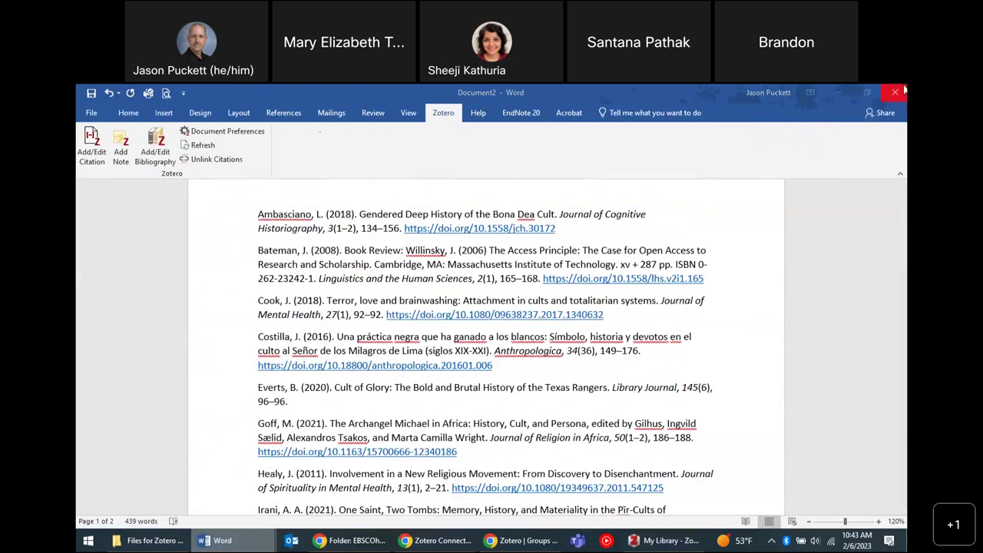
{"action": "key", "text": "Tab"}
{"action": "key", "text": "Return"}
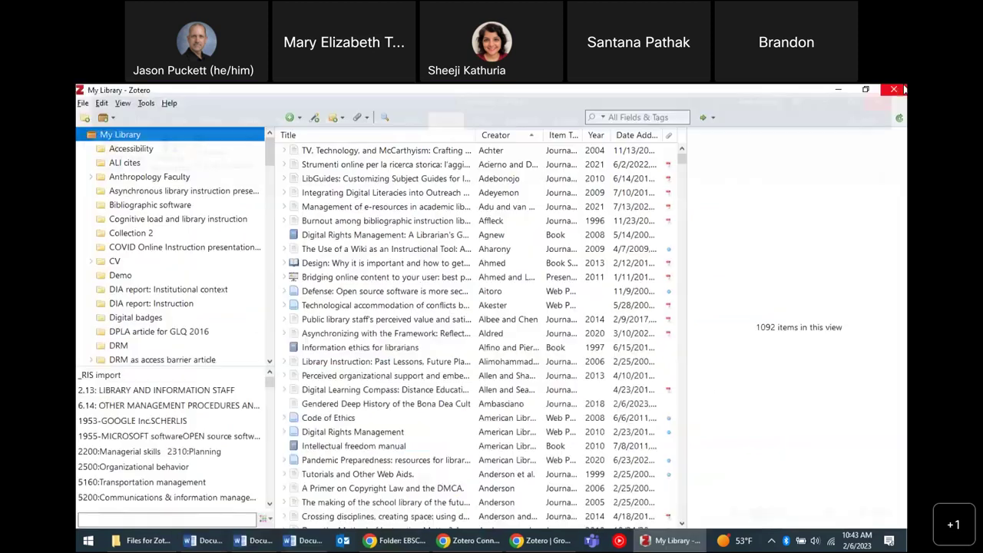
{"action": "left_click", "coordinate": [307, 546]}
{"action": "key", "text": "alt+F4"}
{"action": "key", "text": "Tab"}
{"action": "key", "text": "Return"}
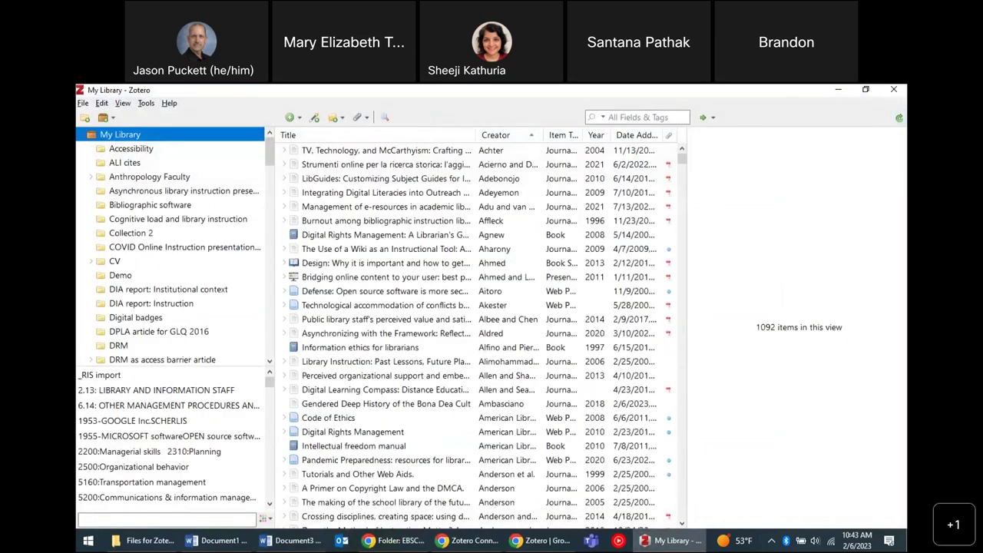
Close the remaining Word documents, Document3 and Document1, without saving their changes.
{"action": "left_click", "coordinate": [294, 541]}
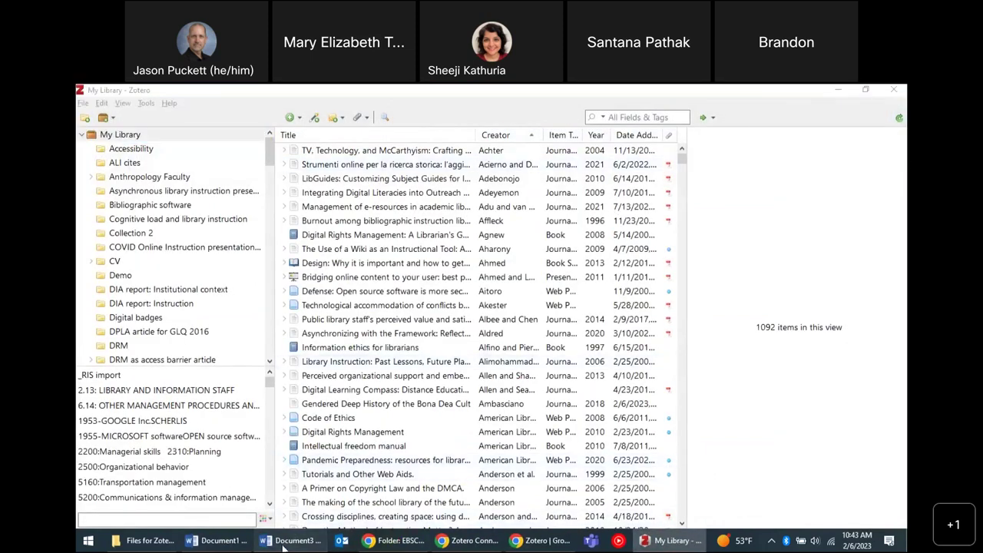
{"action": "left_click", "coordinate": [895, 93]}
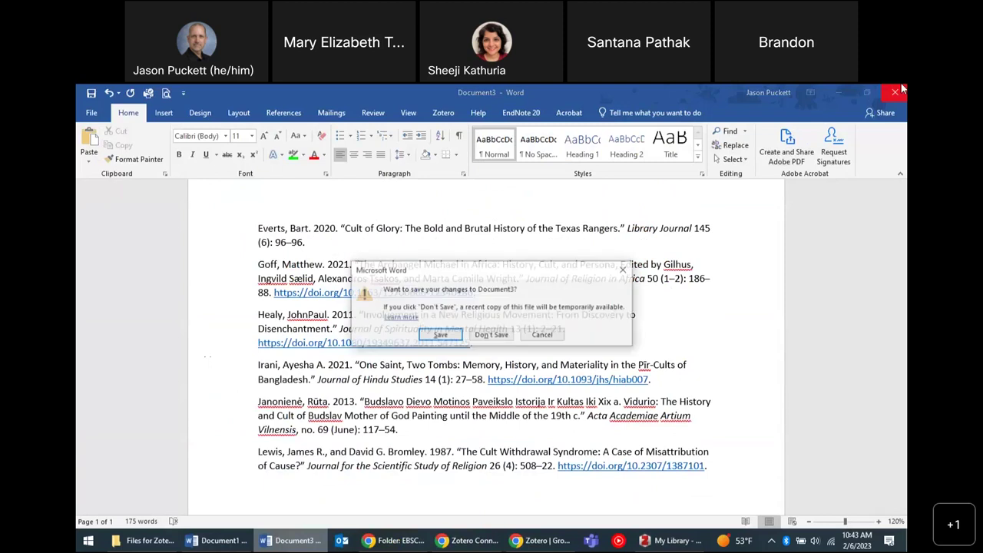
{"action": "left_click", "coordinate": [492, 335]}
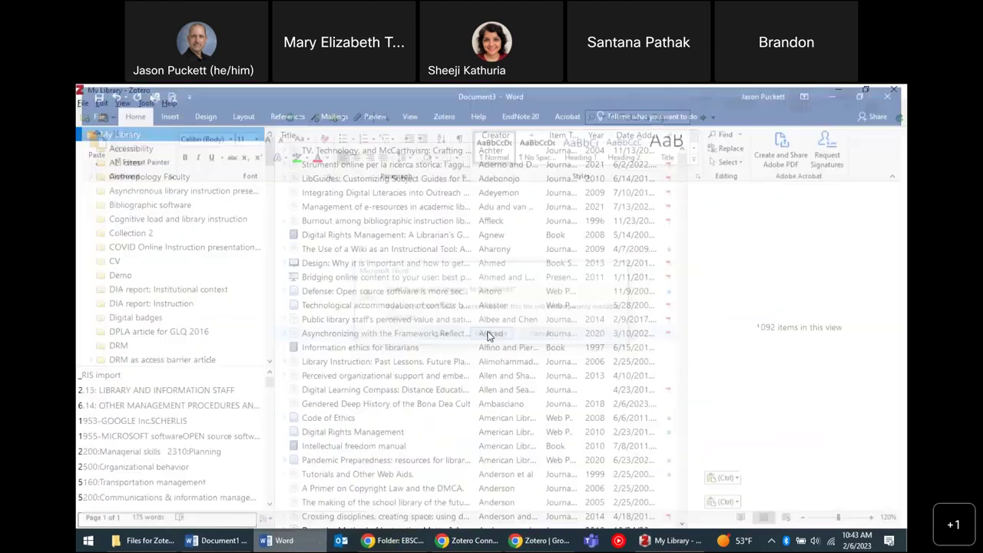
{"action": "left_click", "coordinate": [235, 541]}
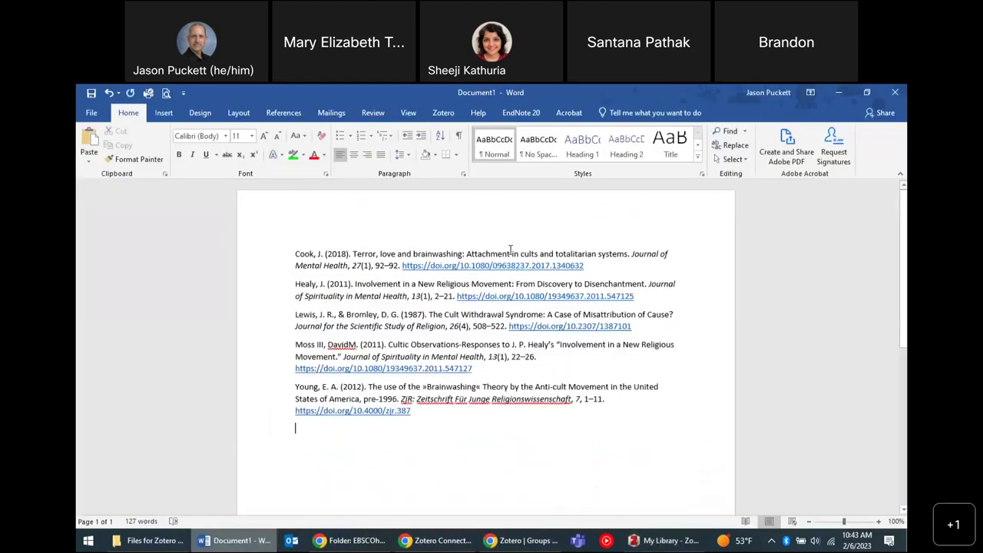
{"action": "left_click", "coordinate": [895, 90]}
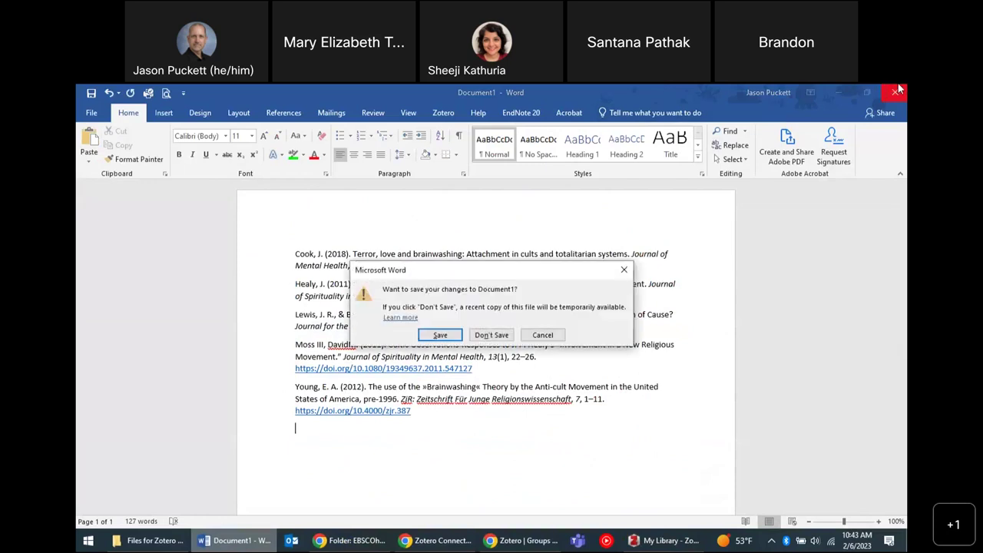
{"action": "key", "text": "n"}
{"action": "left_click", "coordinate": [897, 92]}
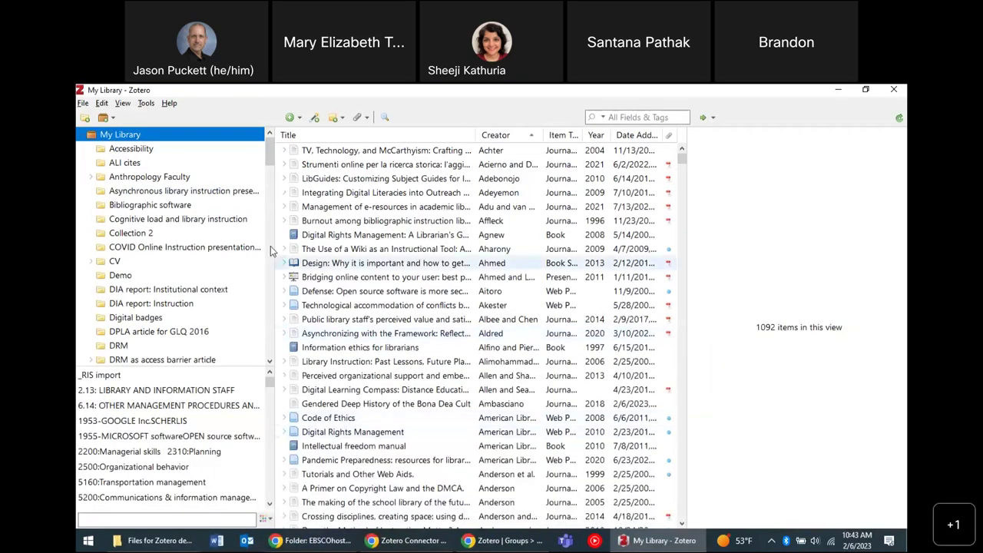
Reinstall the Microsoft Word add-in from the word processor settings in Zotero's citation preferences.
{"action": "left_click", "coordinate": [100, 103]}
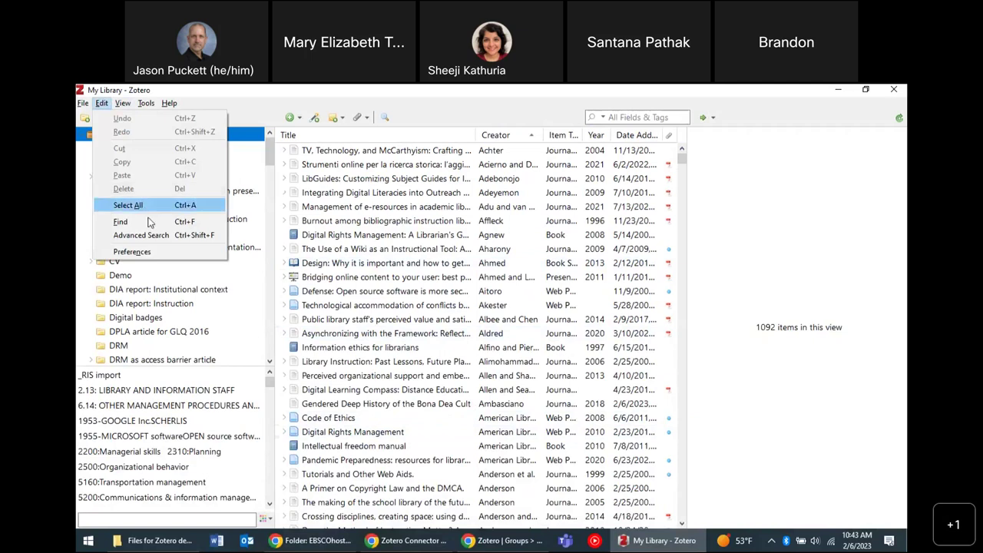
{"action": "left_click", "coordinate": [132, 252]}
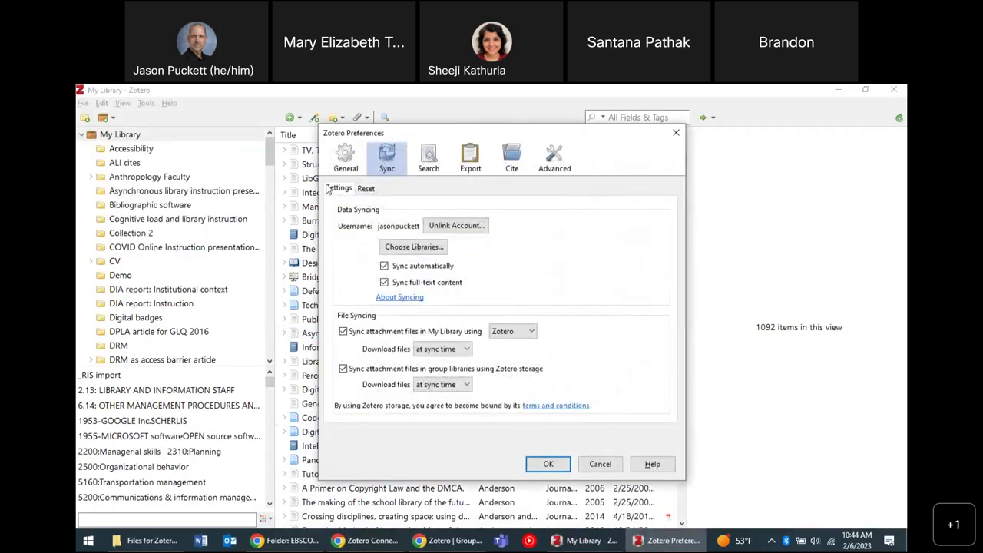
{"action": "left_click", "coordinate": [512, 159]}
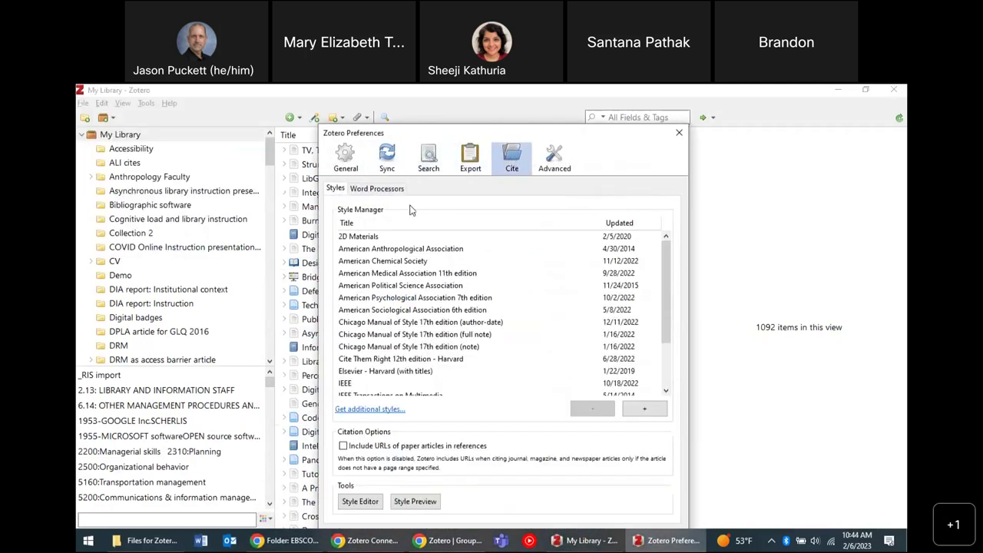
{"action": "left_click", "coordinate": [378, 192]}
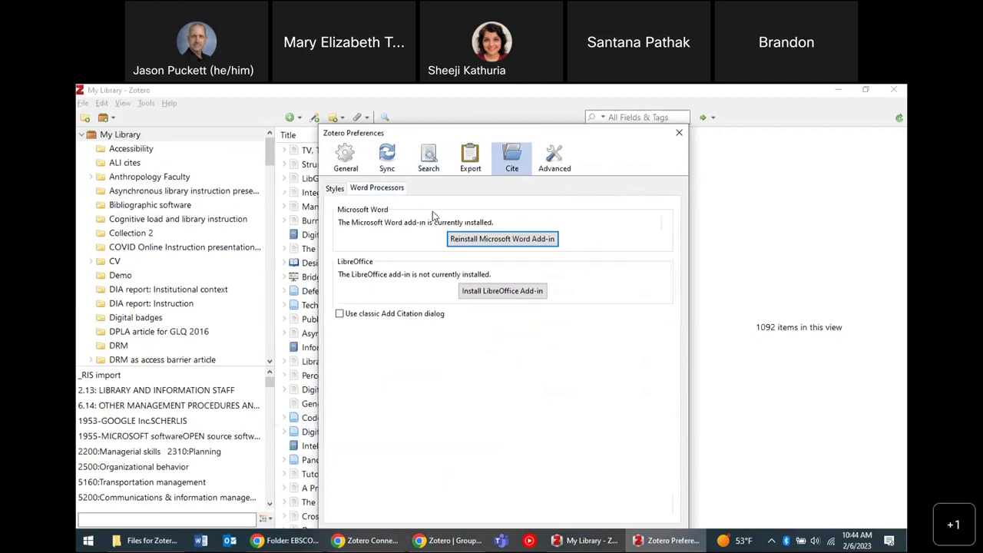
{"action": "left_click", "coordinate": [483, 239]}
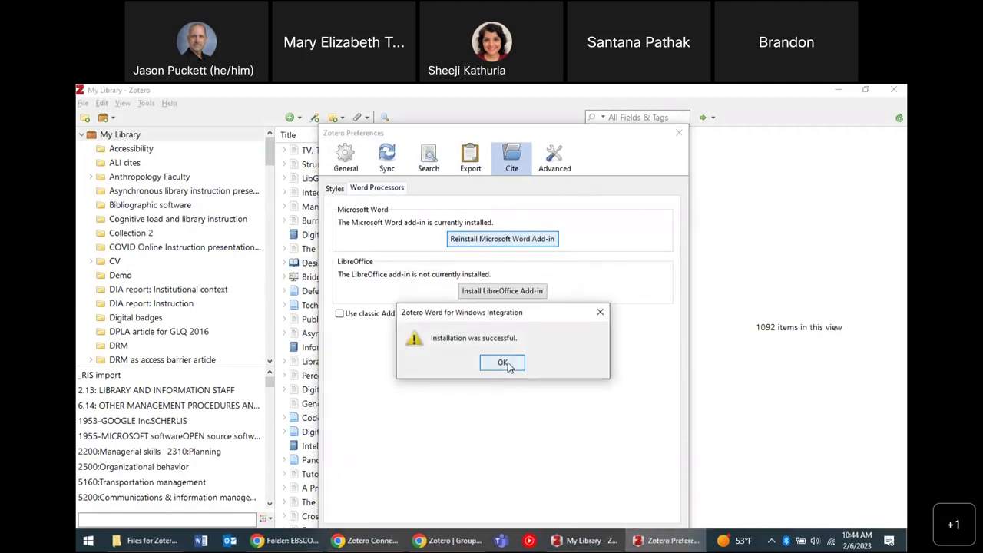
{"action": "left_click", "coordinate": [507, 368]}
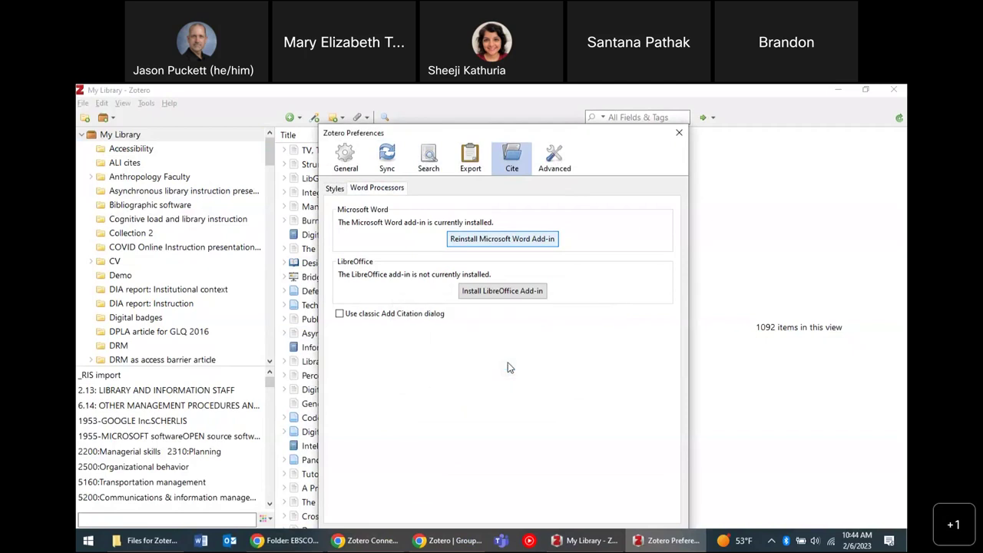
Delete the 2D Materials citation style from the list of installed styles in the Style Manager.
{"action": "left_click", "coordinate": [330, 192]}
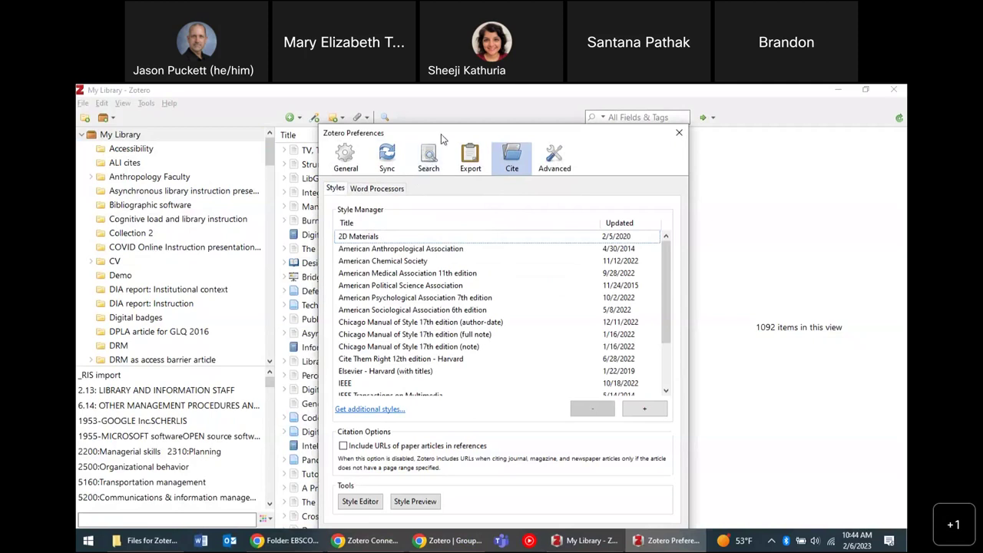
{"action": "left_click_drag", "start_coordinate": [441, 133], "coordinate": [426, 115]}
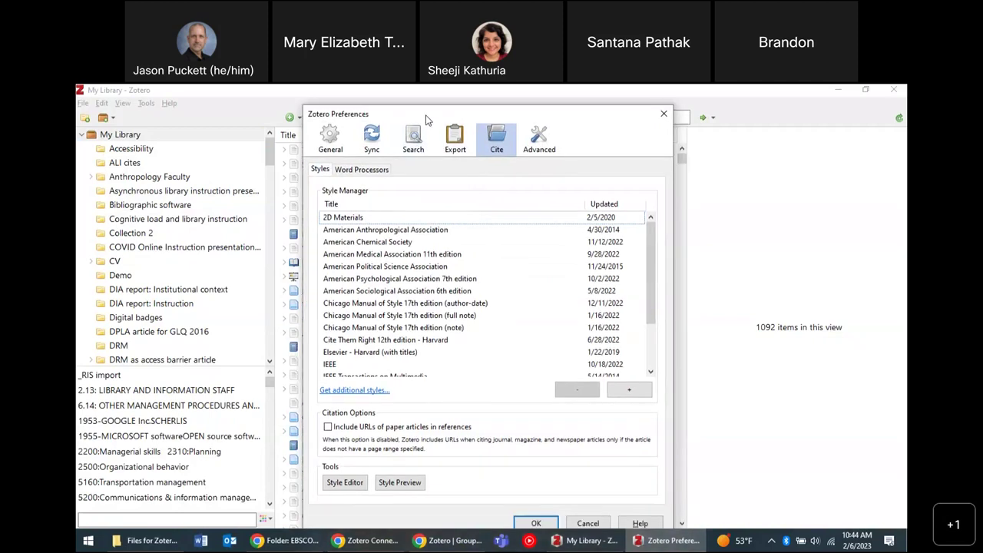
{"action": "left_click", "coordinate": [366, 222]}
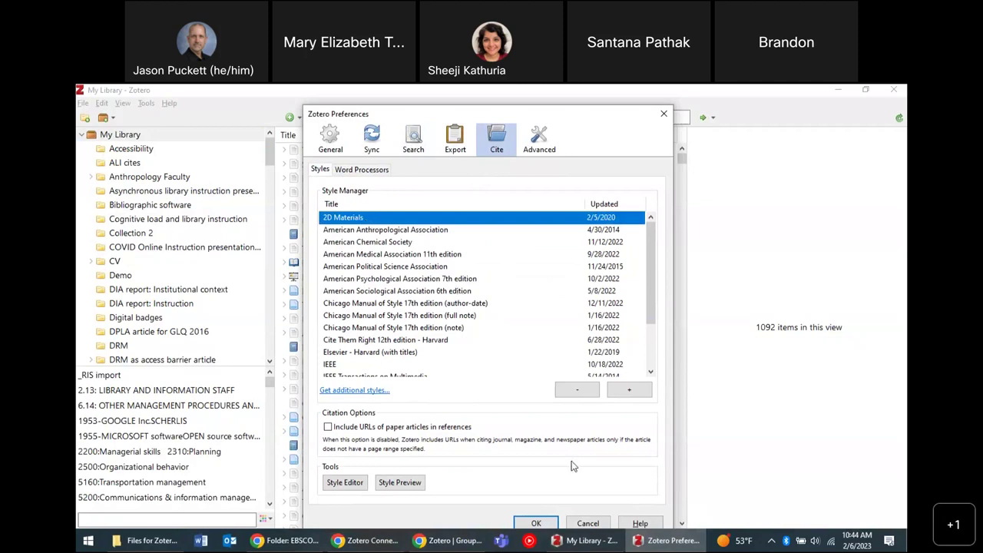
{"action": "left_click", "coordinate": [577, 391]}
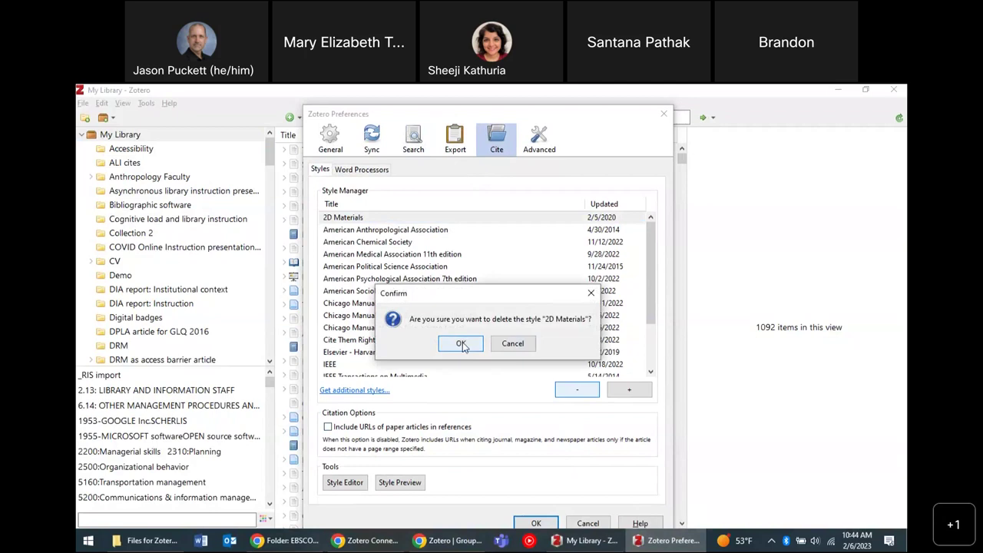
{"action": "left_click", "coordinate": [461, 344]}
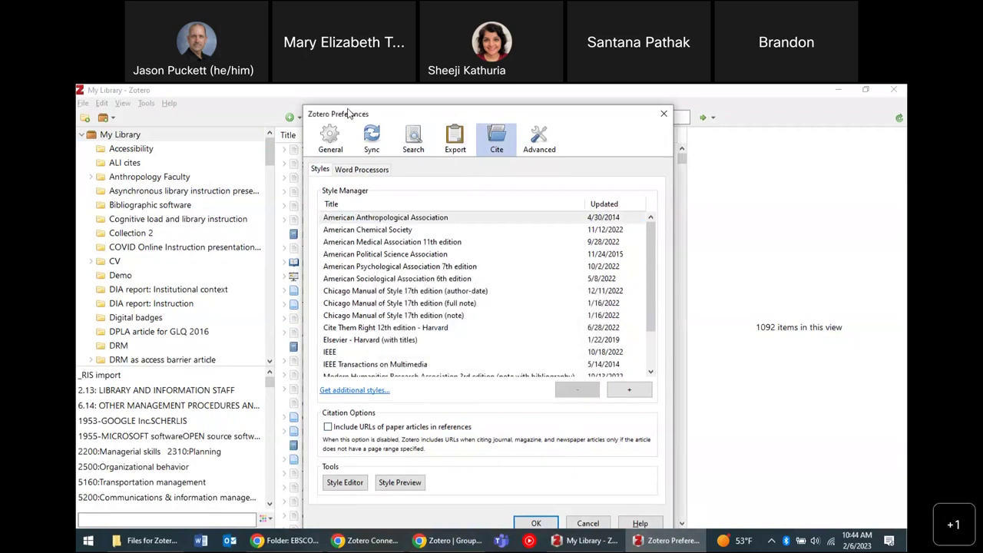
Open the search for additional citation styles, view the styles for the math field, and clear the field filter.
{"action": "left_click", "coordinate": [372, 397]}
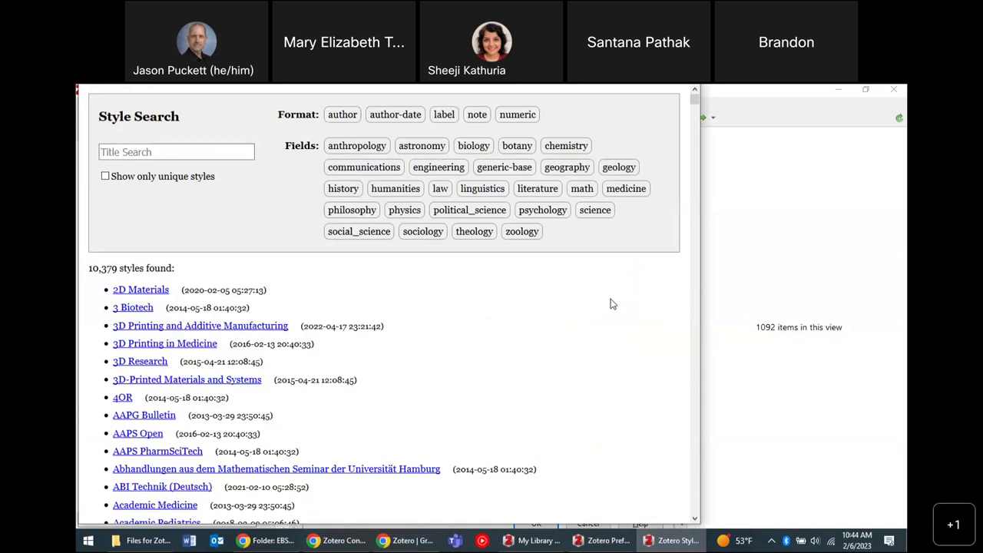
{"action": "left_click", "coordinate": [583, 195]}
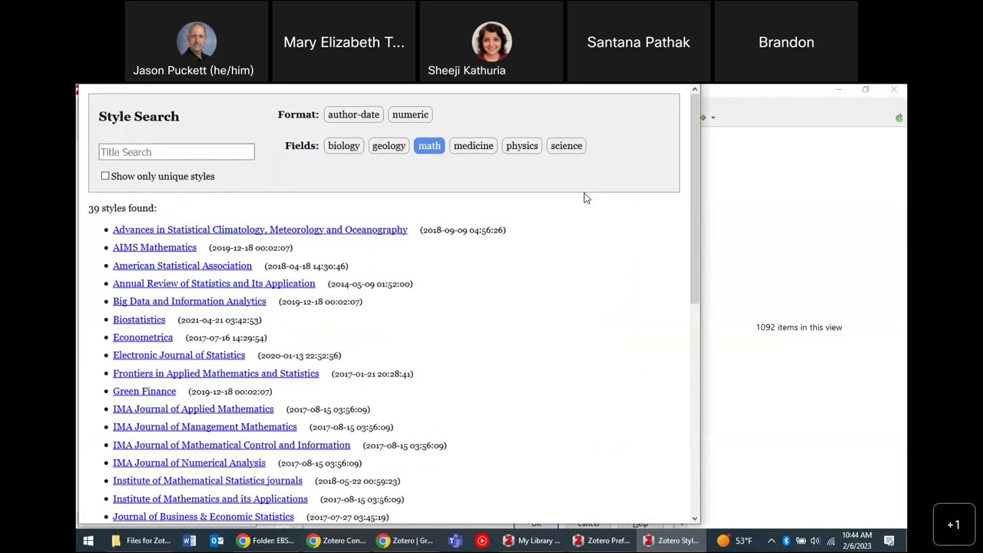
{"action": "left_click", "coordinate": [437, 151]}
{"action": "left_click", "coordinate": [349, 150]}
{"action": "left_click", "coordinate": [349, 151]}
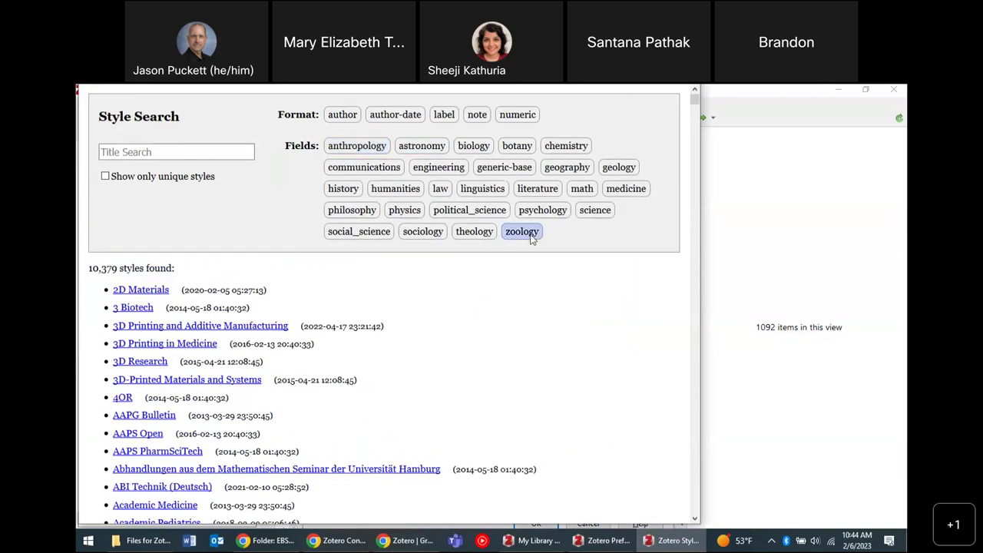
Preview and install the Antiquity citation style from the anthropology field, and delete it from the Style Manager.
{"action": "left_click", "coordinate": [371, 152]}
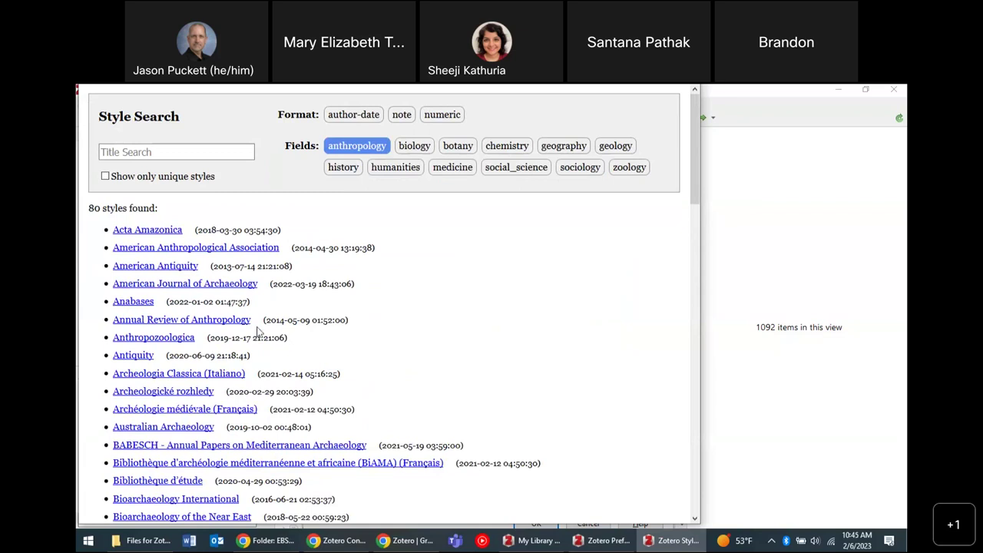
{"action": "mouse_move", "coordinate": [133, 358]}
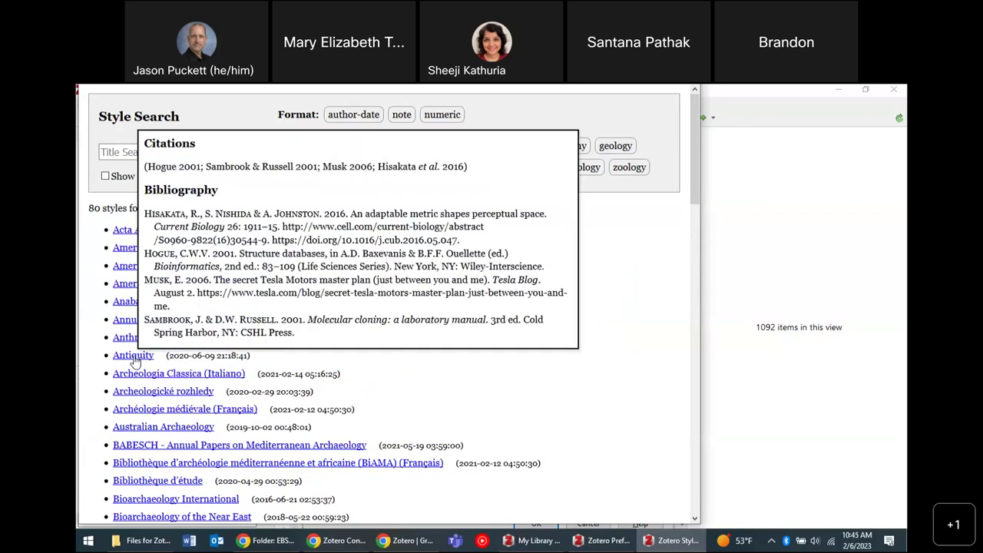
{"action": "left_click", "coordinate": [133, 356]}
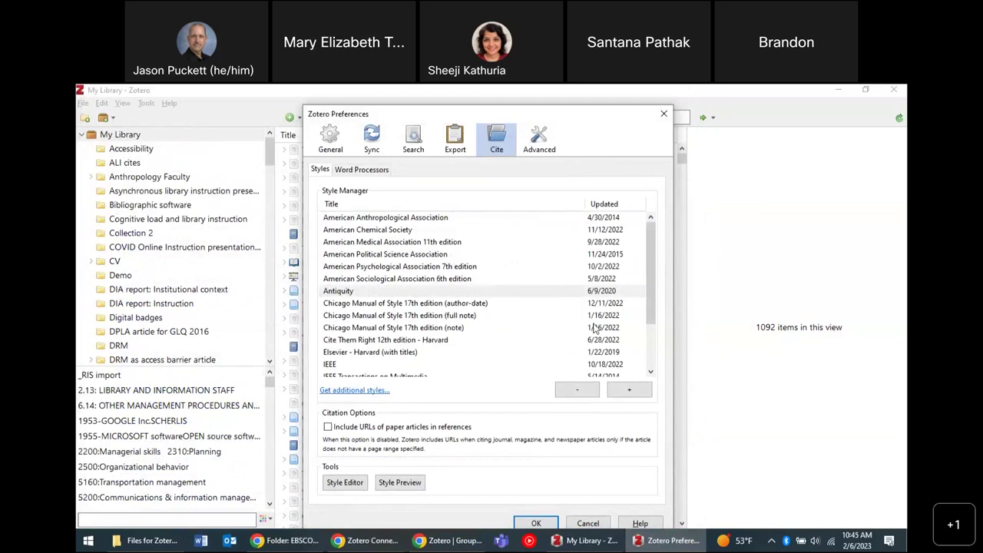
{"action": "left_click", "coordinate": [575, 390]}
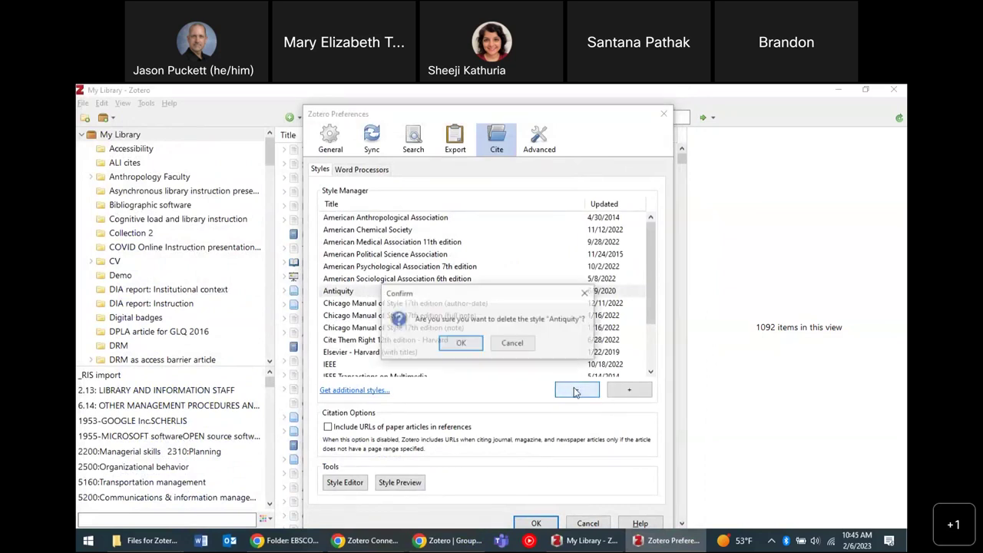
{"action": "left_click", "coordinate": [462, 346]}
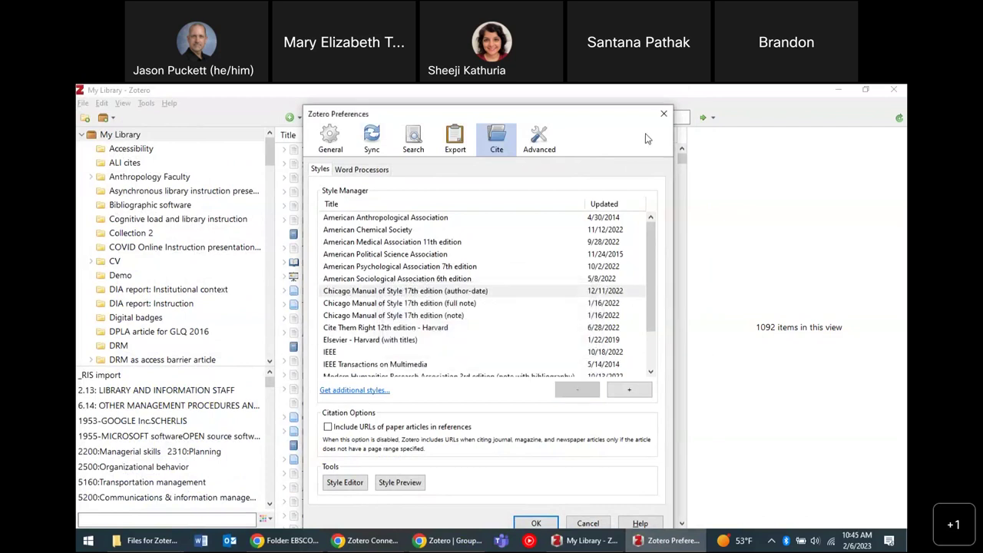
Close the Zotero preferences and minimize the Zotero library, the new group page and the EBSCOhost folder windows.
{"action": "left_click", "coordinate": [664, 115]}
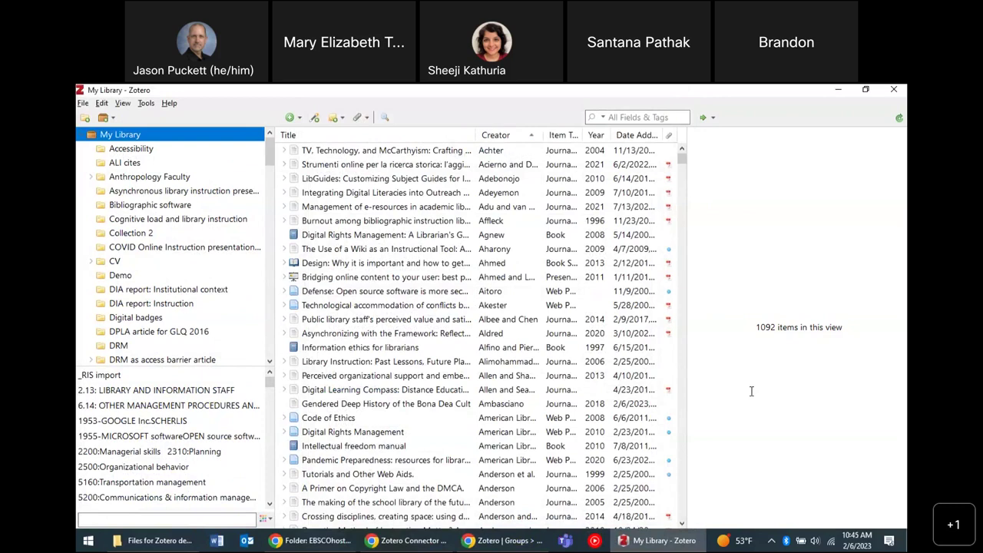
{"action": "left_click", "coordinate": [835, 89]}
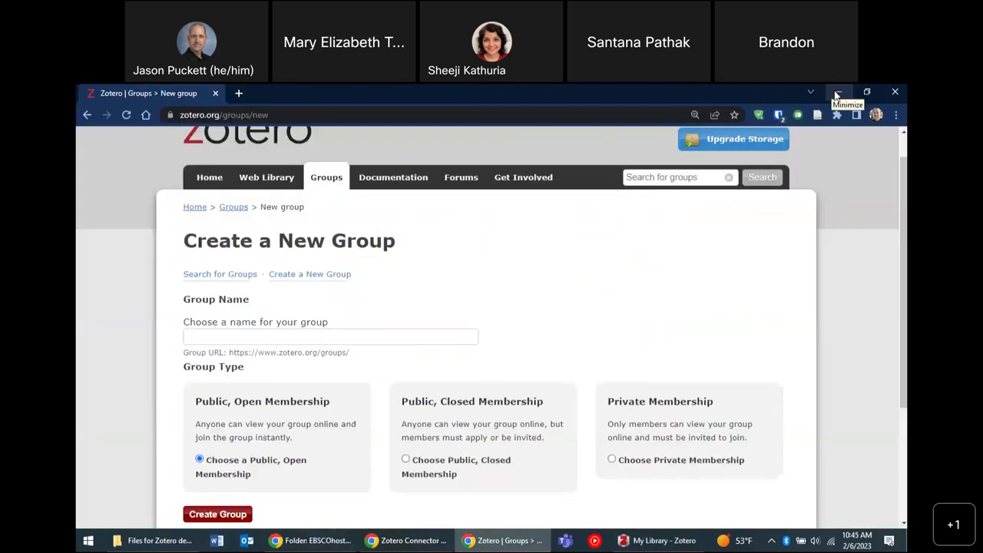
{"action": "left_click", "coordinate": [837, 93]}
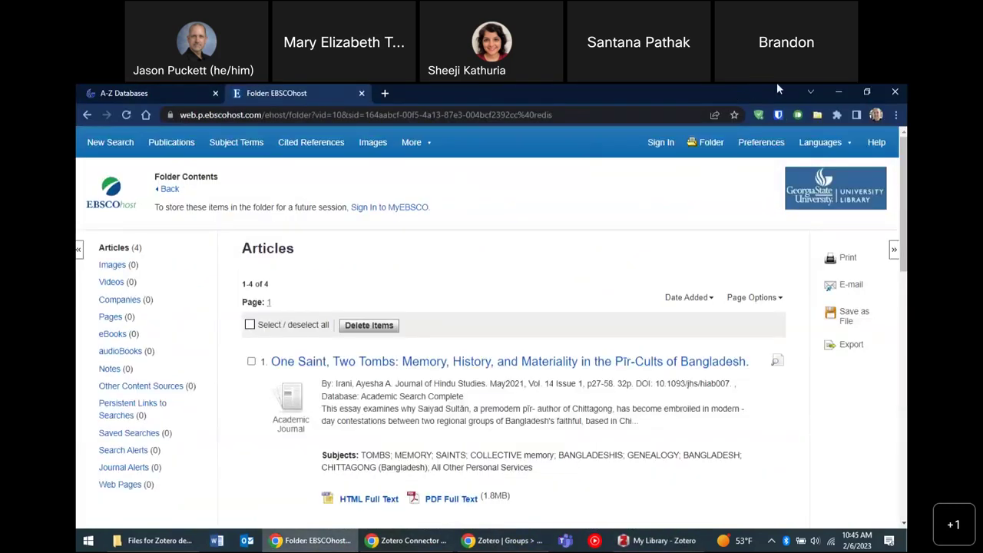
{"action": "left_click", "coordinate": [839, 87]}
Switch to the Georgia State University Library's Zotero research guide in Chrome and select its web address.
{"action": "mouse_move", "coordinate": [329, 541]}
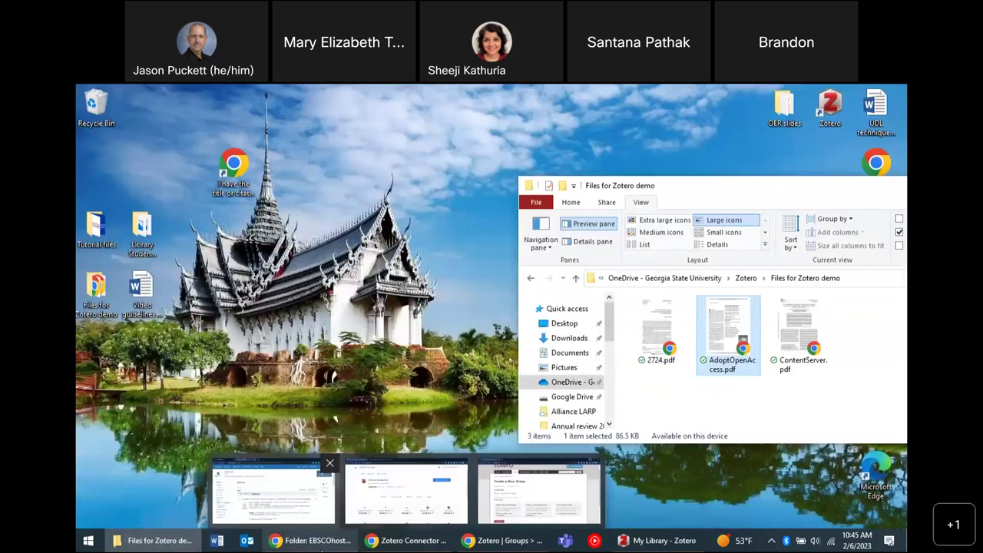
{"action": "left_click", "coordinate": [397, 542]}
{"action": "left_click", "coordinate": [294, 92]}
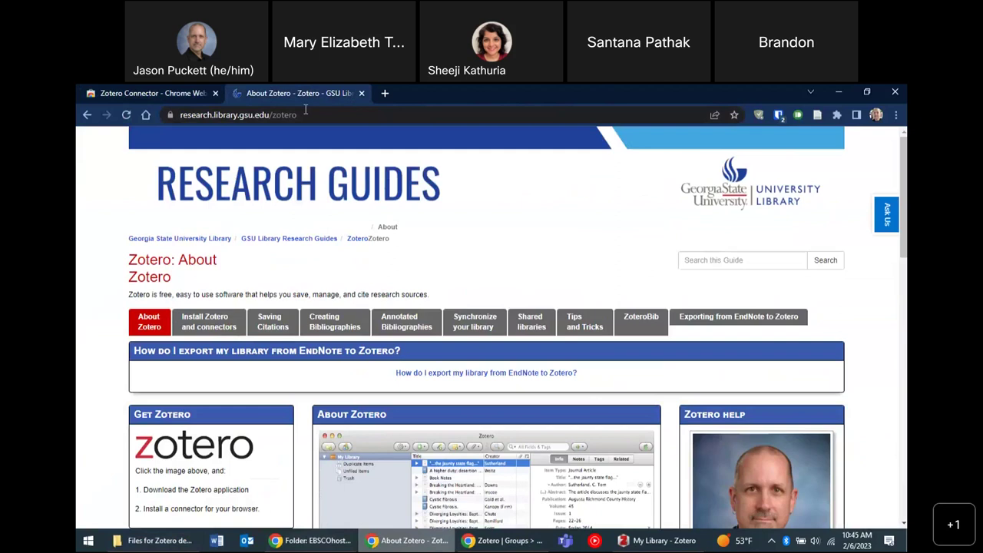
{"action": "key", "text": "ctrl+l"}
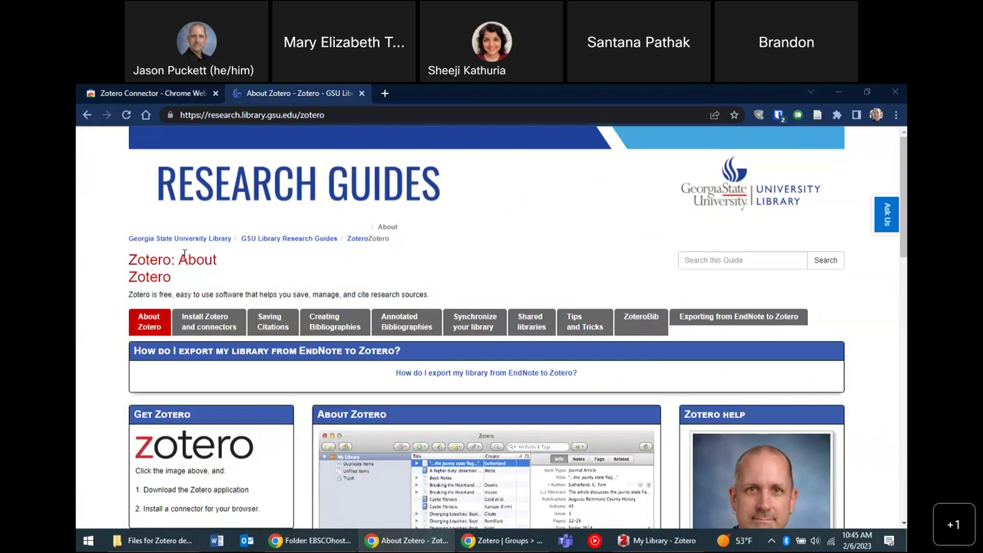
Look through the guide's About Zotero page, play the How to install Zotero video, mute it and pause it.
{"action": "scroll", "coordinate": [94, 271], "scroll_direction": "down", "scroll_amount": 3}
{"action": "scroll", "coordinate": [92, 271], "scroll_direction": "down", "scroll_amount": 8}
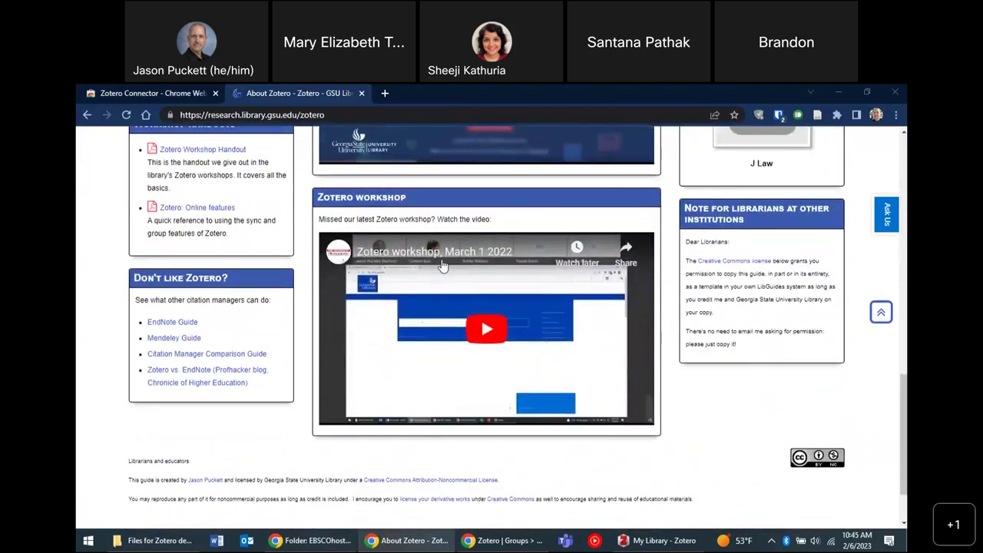
{"action": "scroll", "coordinate": [364, 345], "scroll_direction": "up", "scroll_amount": 5}
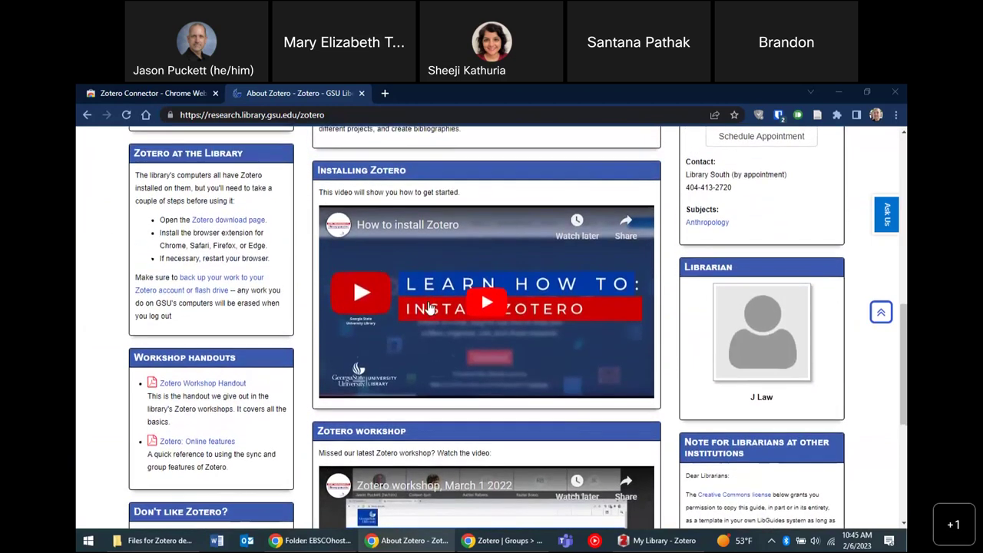
{"action": "left_click", "coordinate": [430, 307]}
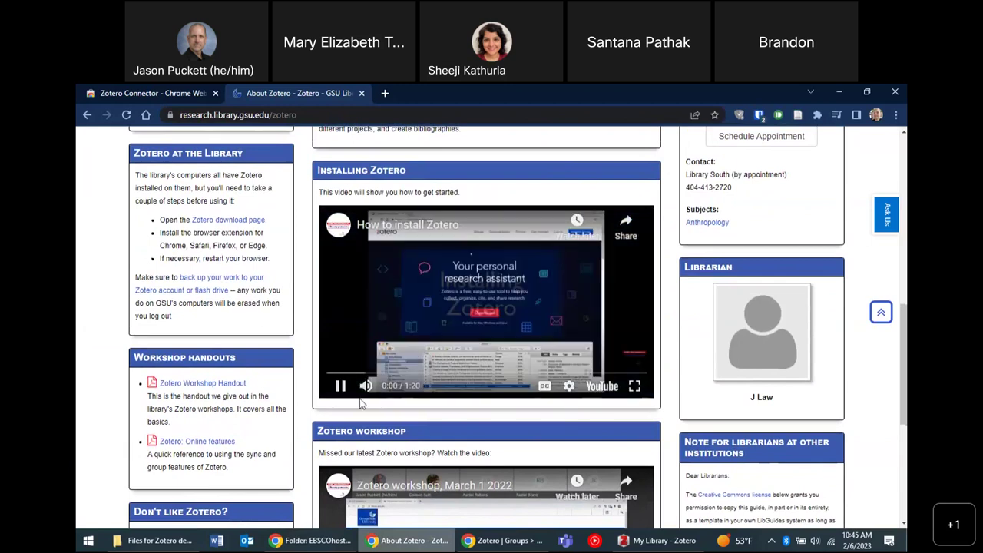
{"action": "left_click", "coordinate": [366, 387]}
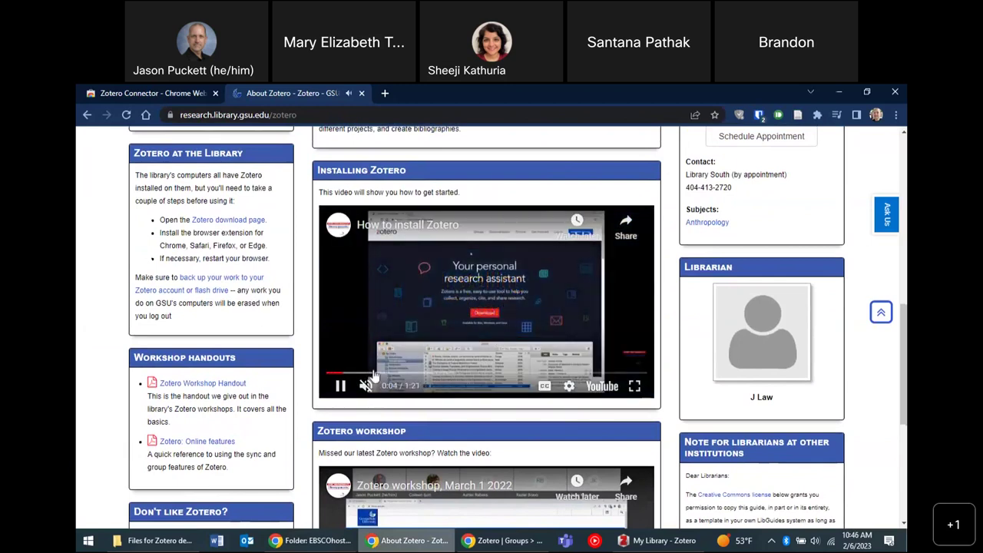
{"action": "left_click", "coordinate": [339, 387]}
View the guide's pages on installing Zotero and connectors, saving citations, and creating bibliographies.
{"action": "scroll", "coordinate": [340, 392], "scroll_direction": "up", "scroll_amount": 6}
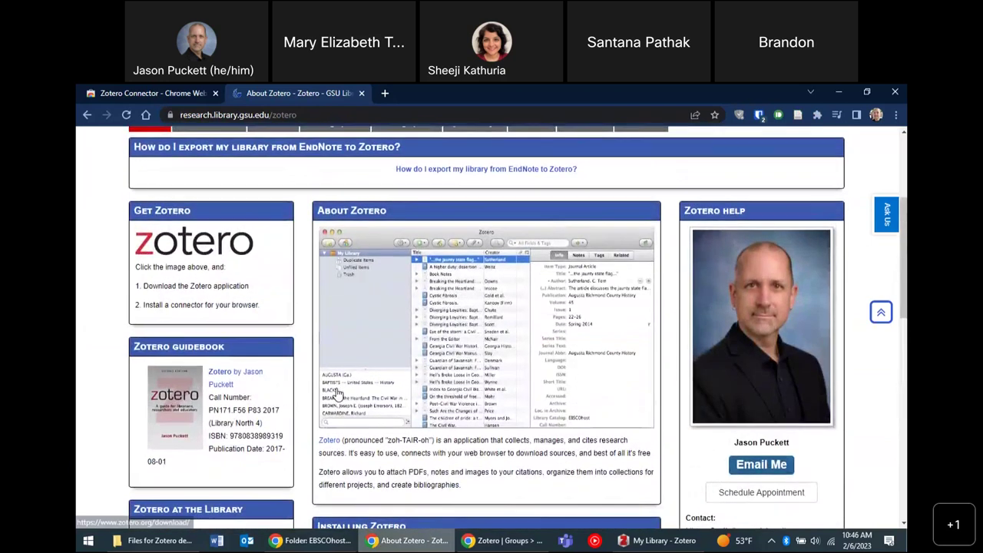
{"action": "left_click", "coordinate": [209, 209]}
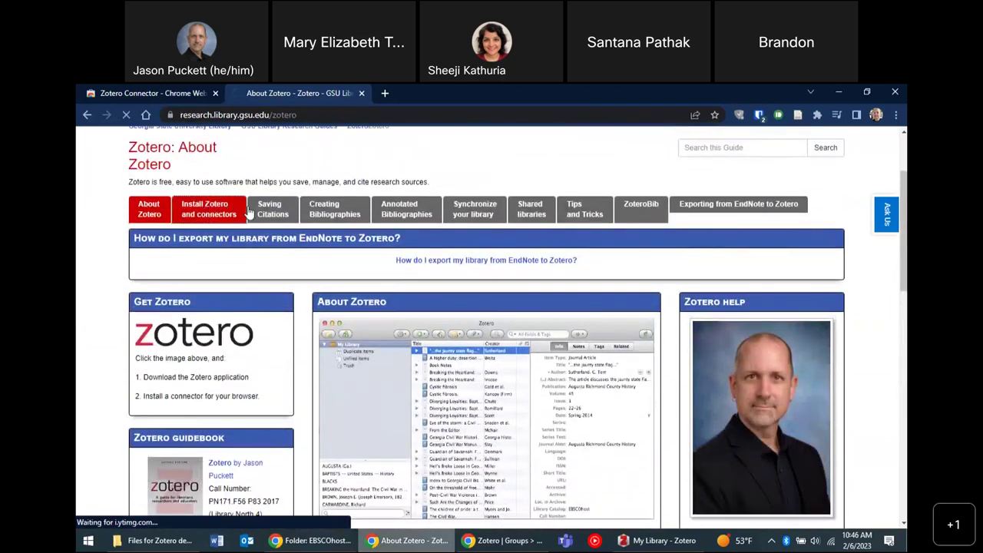
{"action": "left_click", "coordinate": [284, 318]}
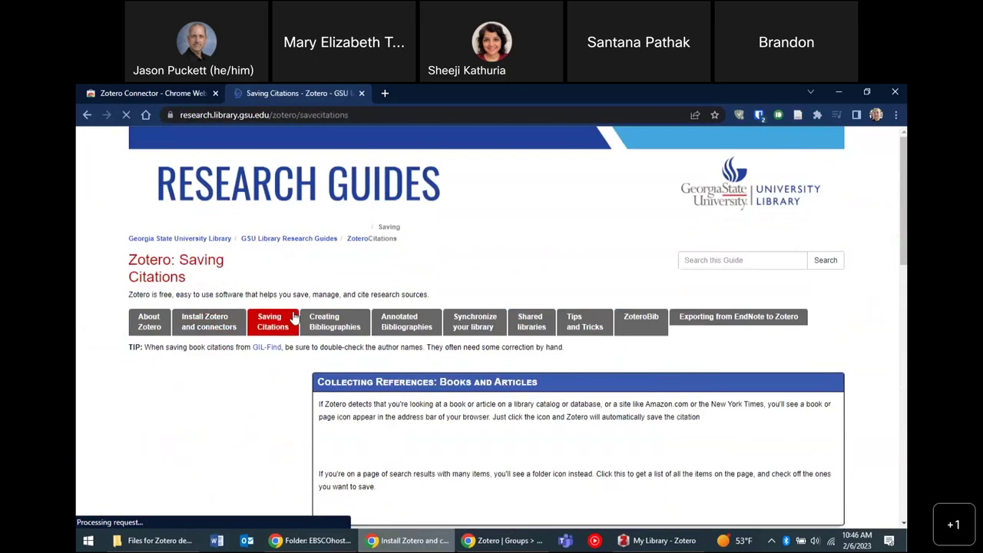
{"action": "left_click", "coordinate": [332, 321]}
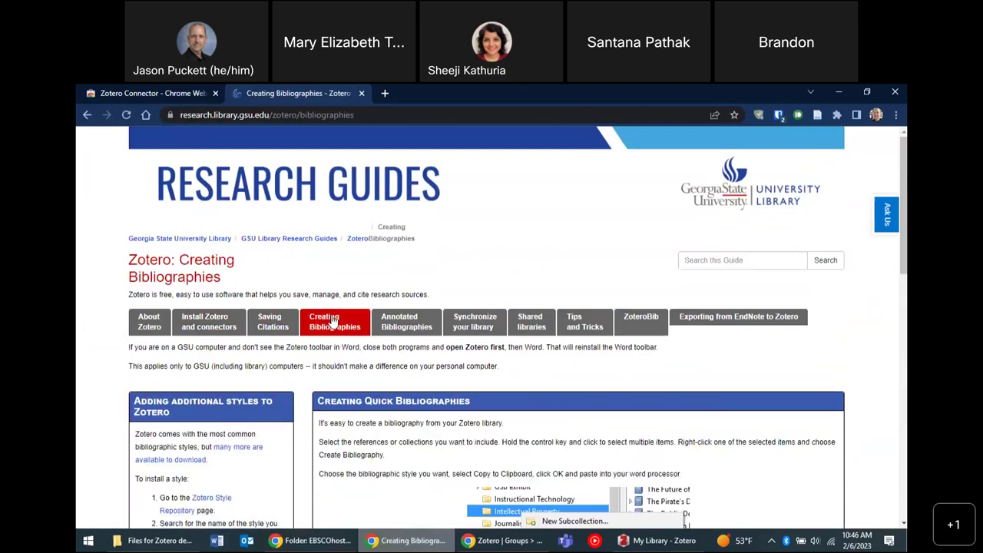